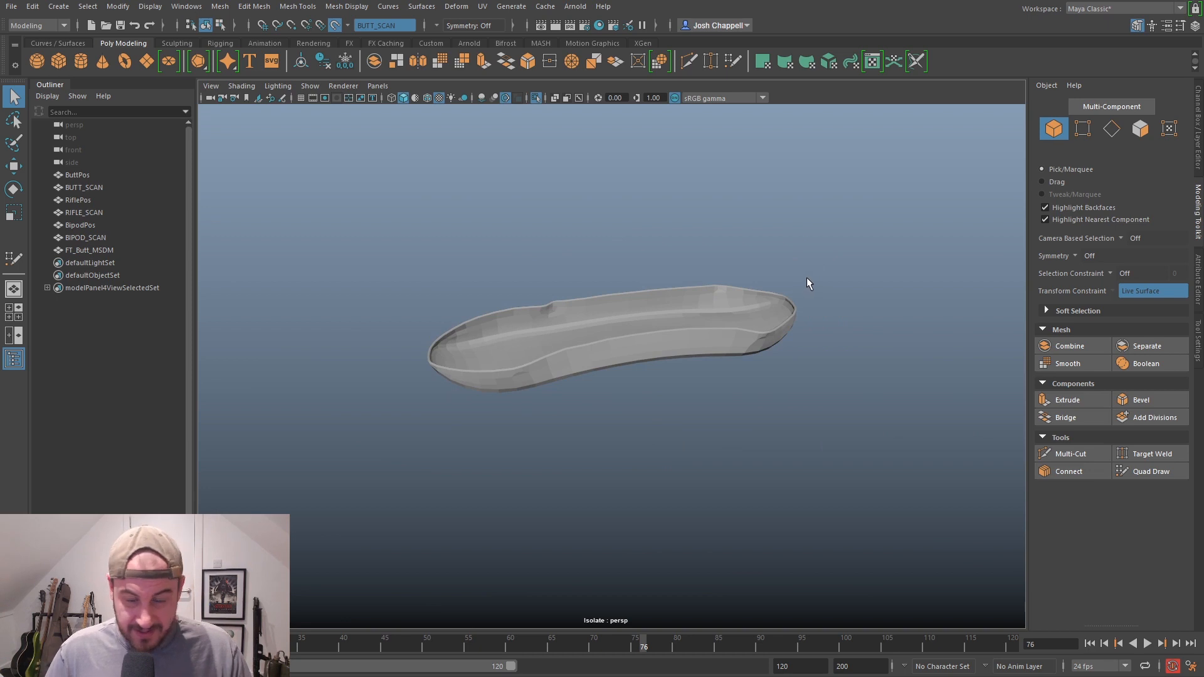
Take the low-poly butt mesh out of isolation to bring the textured scan back into view
{"action": "left_click_drag", "start_coordinate": [698, 378], "coordinate": [639, 347], "text": "alt"}
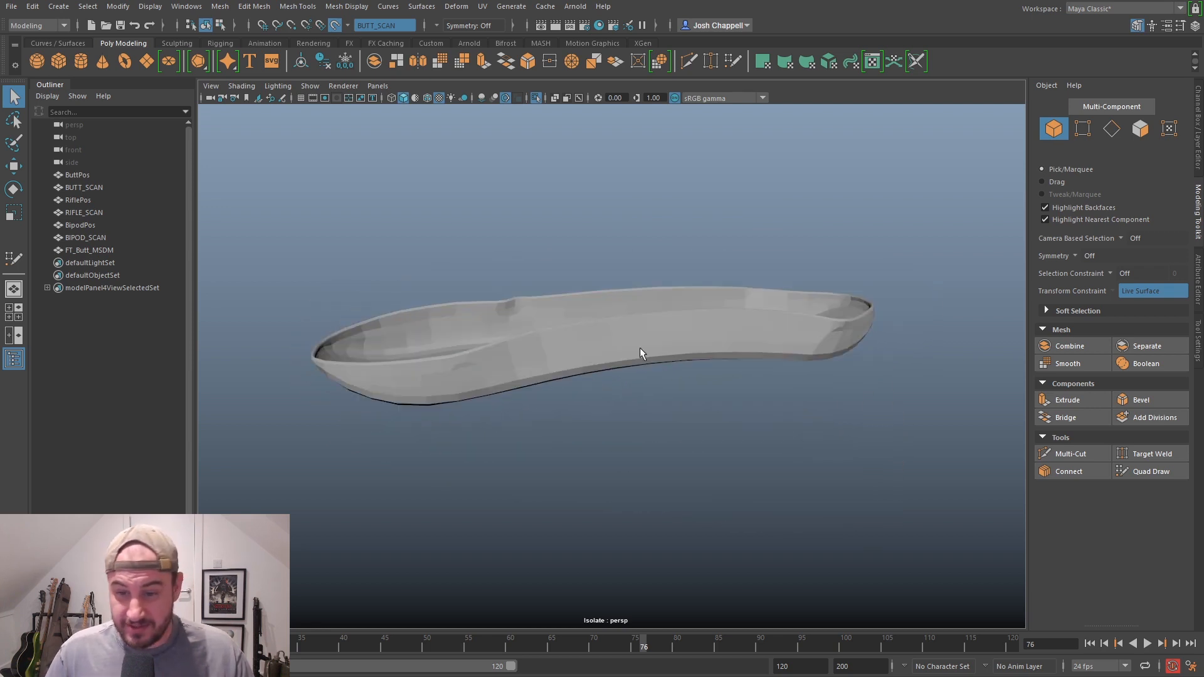
{"action": "left_click", "coordinate": [604, 326]}
{"action": "key", "text": "ctrl+1"}
{"action": "left_click_drag", "start_coordinate": [662, 238], "coordinate": [655, 409], "text": "alt"}
{"action": "left_click", "coordinate": [654, 414]}
{"action": "scroll", "coordinate": [671, 402], "scroll_direction": "up", "scroll_amount": 5}
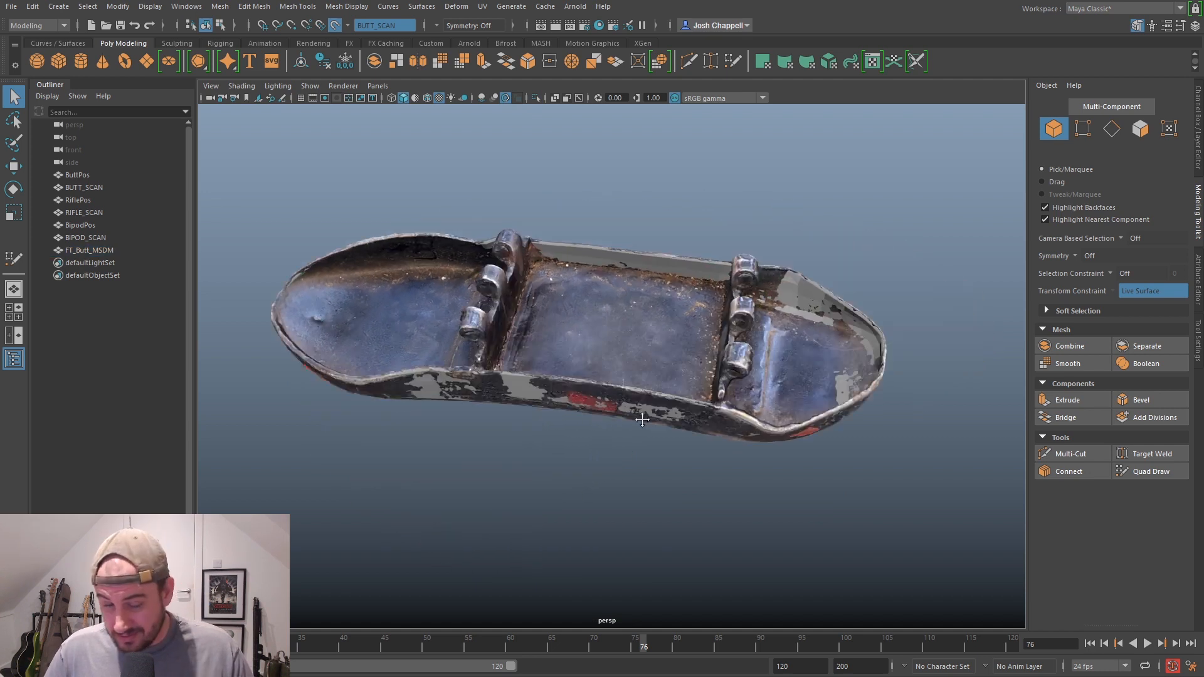
Create a polygon cylinder in the scene and set its X rotation to 90
{"action": "left_click_drag", "start_coordinate": [807, 356], "coordinate": [622, 393], "text": "alt"}
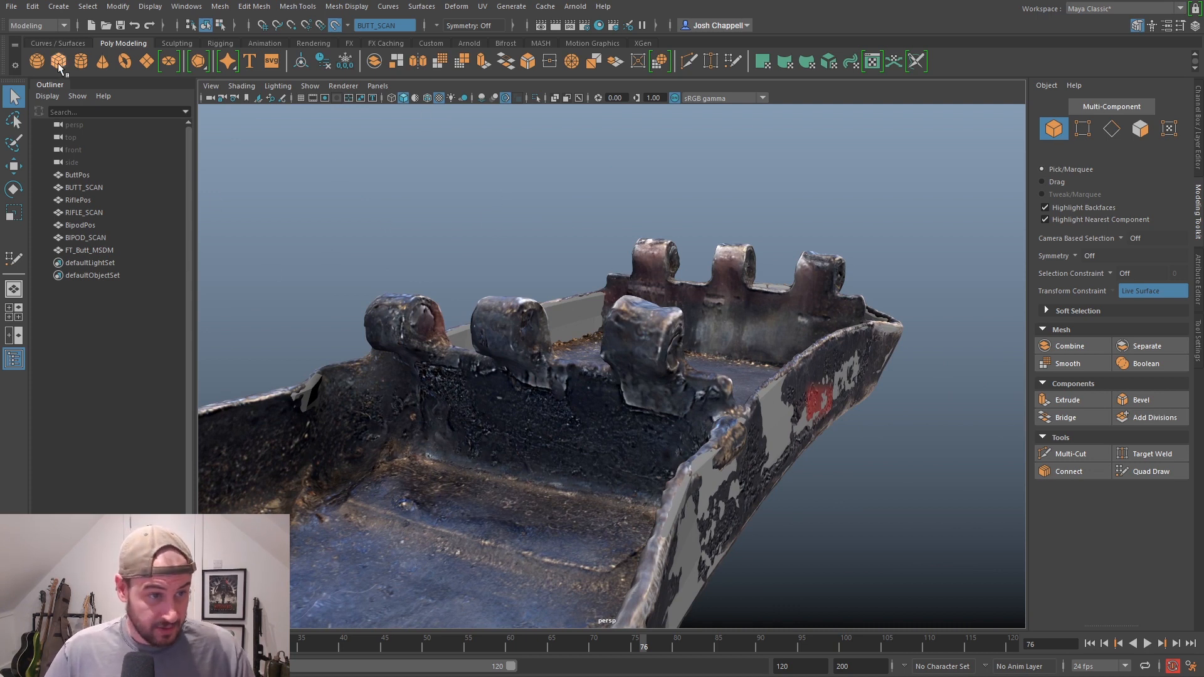
{"action": "left_click_drag", "start_coordinate": [709, 377], "coordinate": [540, 402], "text": "alt"}
{"action": "key", "text": "w"}
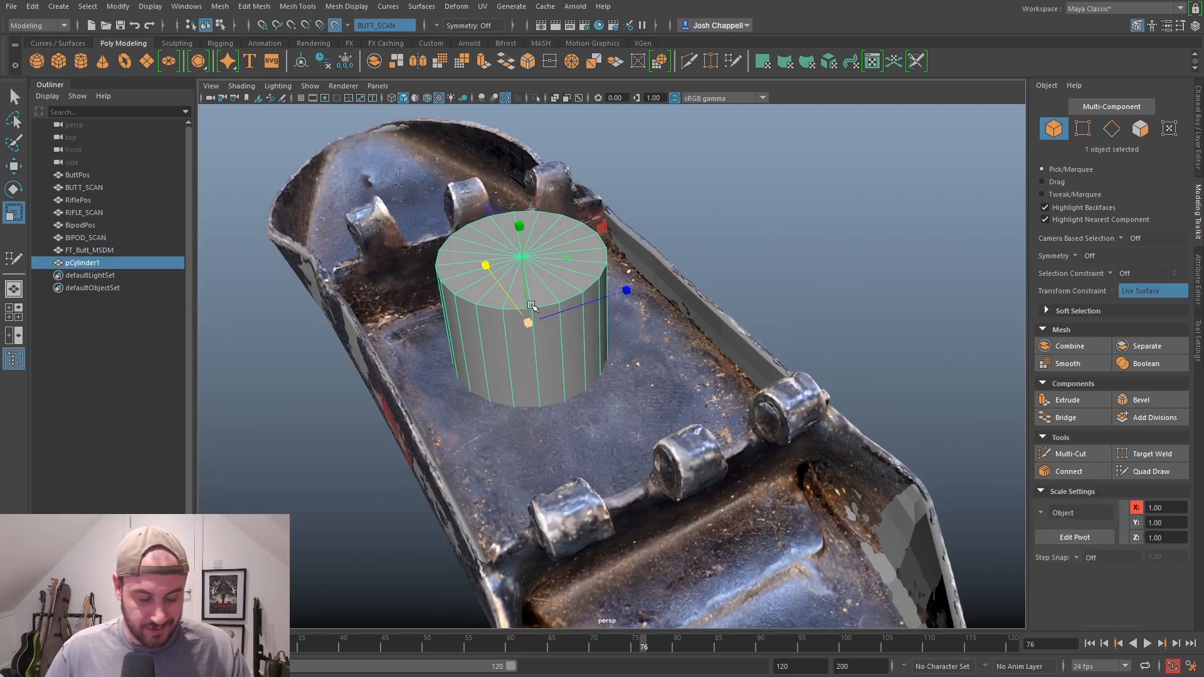
{"action": "key", "text": "e"}
{"action": "left_click_drag", "start_coordinate": [471, 241], "coordinate": [1176, 221]}
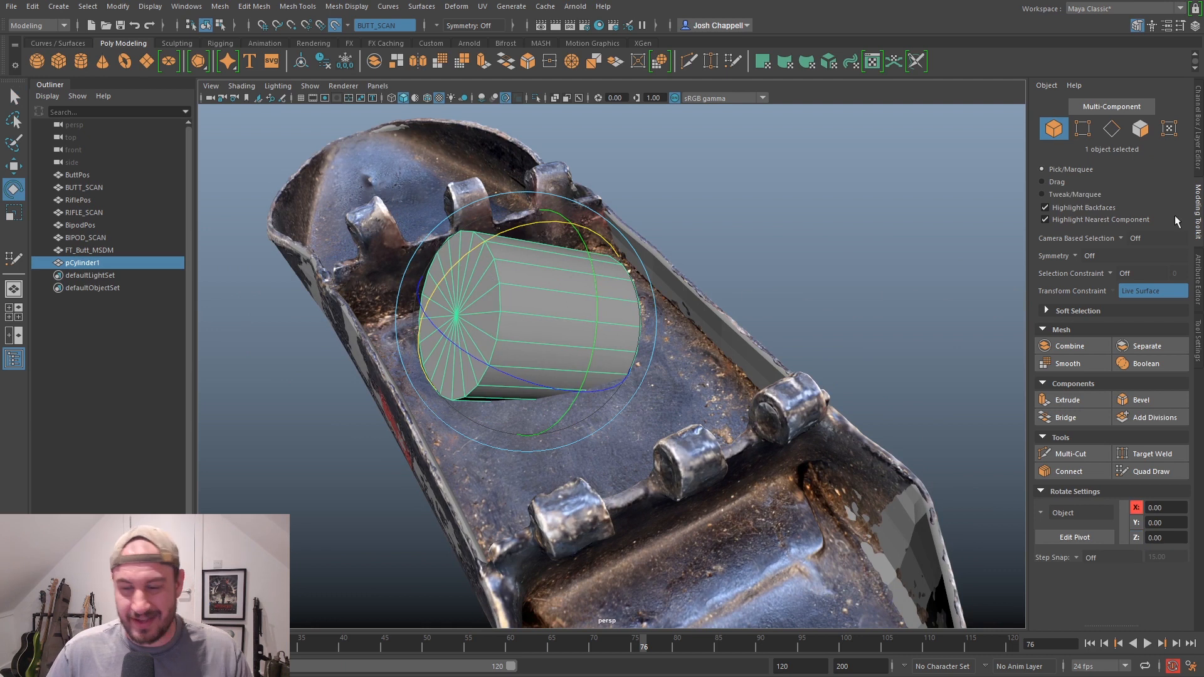
{"action": "left_click", "coordinate": [1199, 149]}
{"action": "double_click", "coordinate": [1168, 152]}
{"action": "type", "text": "90"}
{"action": "key", "text": "Return"}
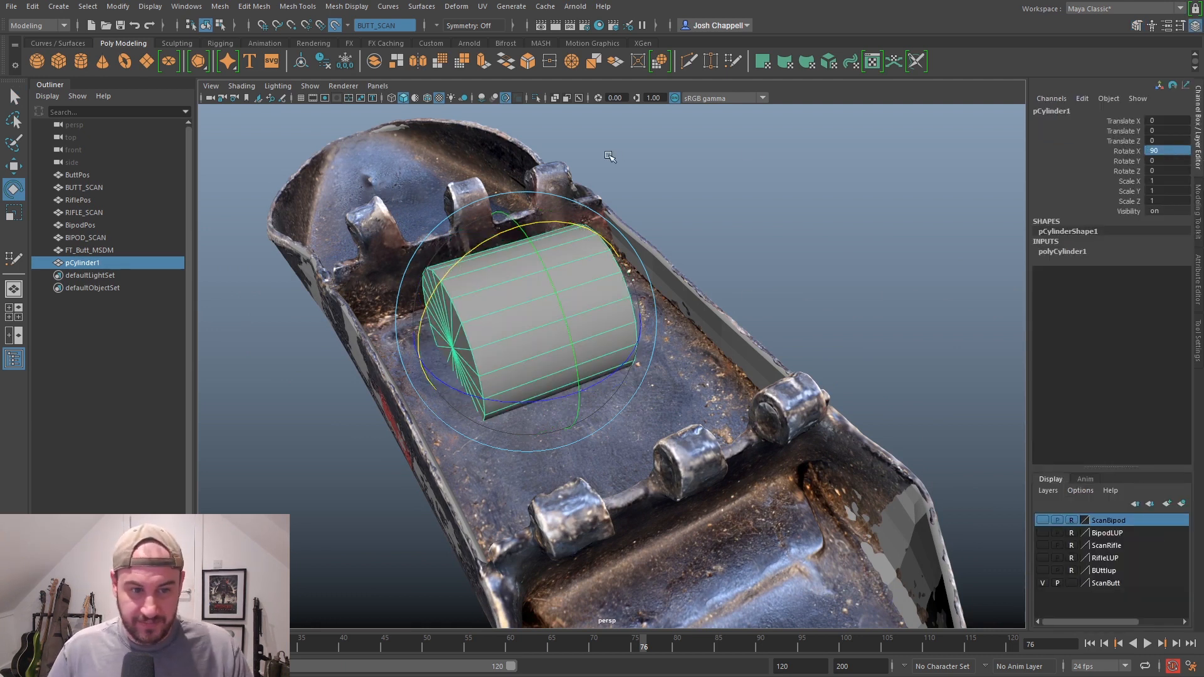
Scale the cylinder uniformly to about 0.306 and reduce its axis subdivisions to 12
{"action": "key", "text": "r"}
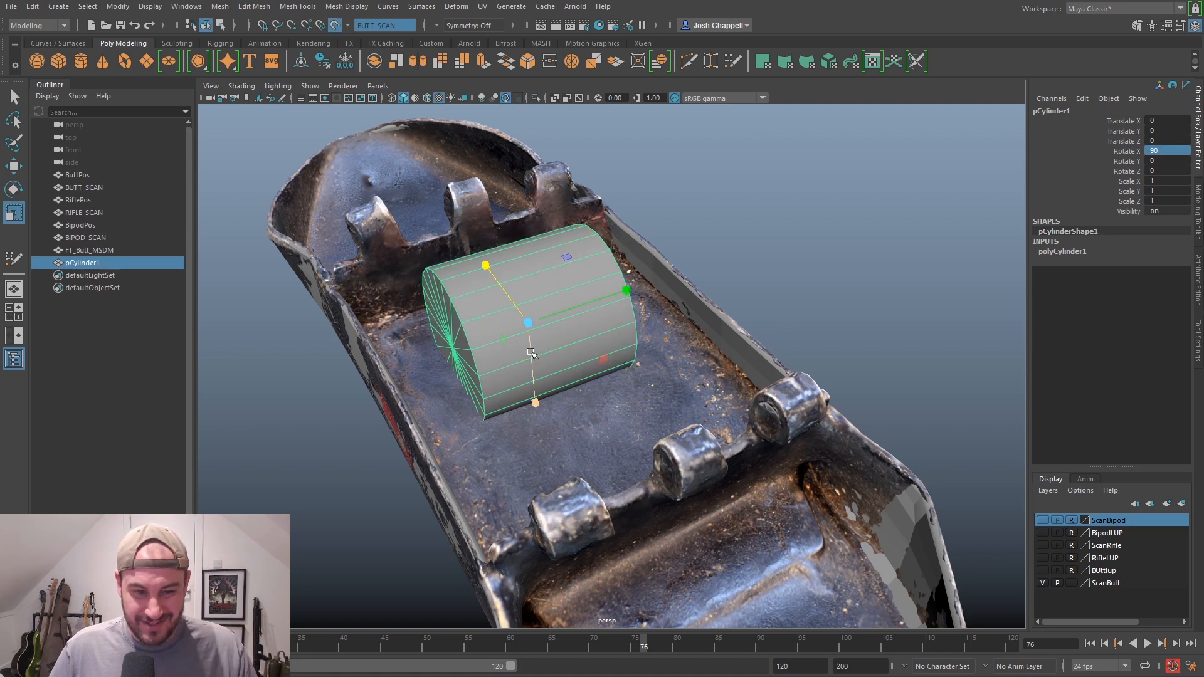
{"action": "left_click_drag", "start_coordinate": [527, 322], "coordinate": [426, 341]}
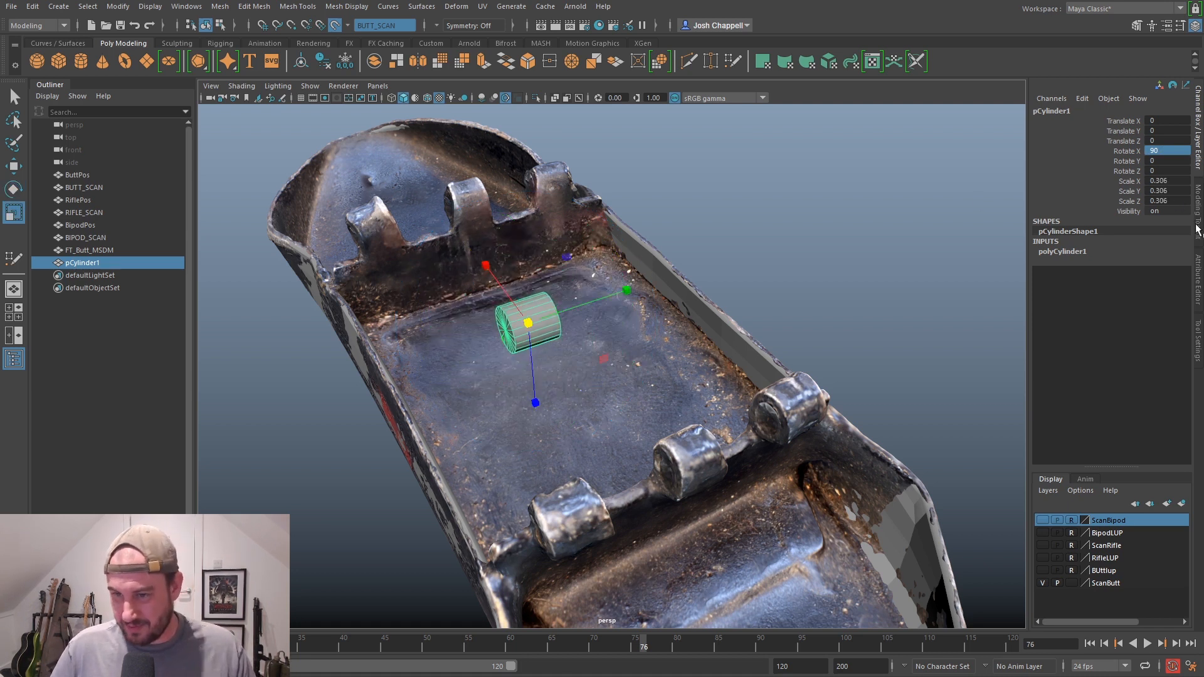
{"action": "left_click", "coordinate": [1196, 287]}
{"action": "left_click_drag", "start_coordinate": [1099, 218], "coordinate": [1079, 220]}
Move the cylinder along the scan and up onto the middle hinge knuckle at the shorter end
{"action": "left_click_drag", "start_coordinate": [514, 307], "coordinate": [709, 312], "text": "alt"}
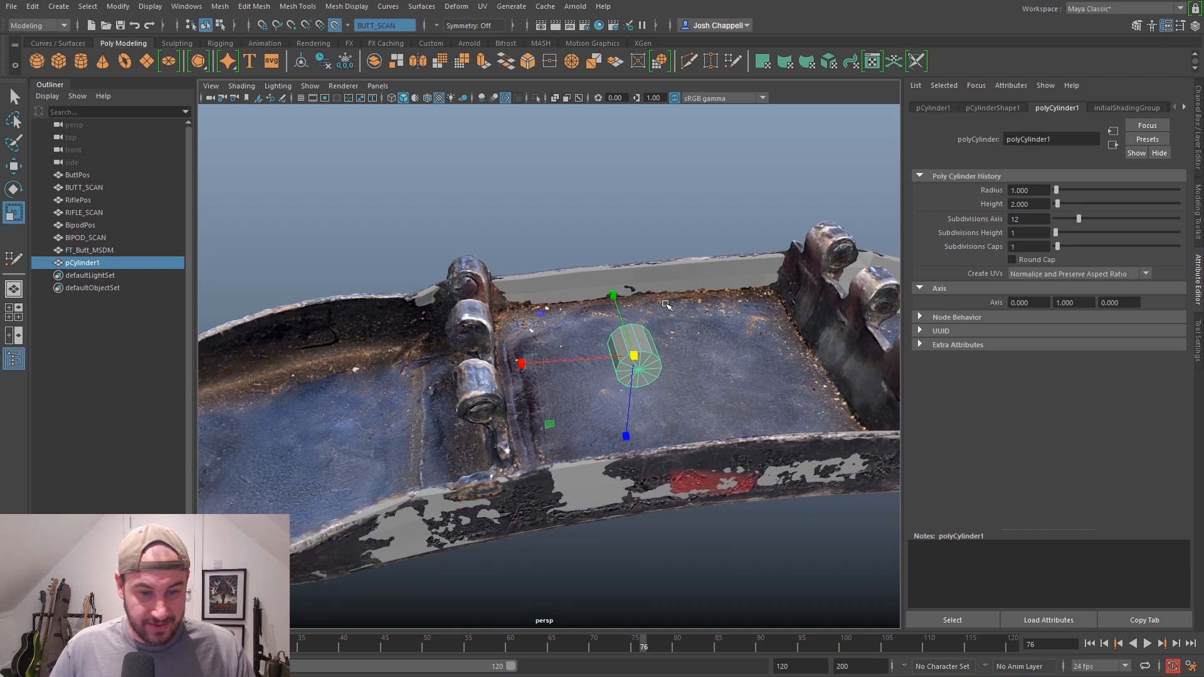
{"action": "key", "text": "w"}
{"action": "left_click_drag", "start_coordinate": [604, 359], "coordinate": [457, 370]}
{"action": "left_click_drag", "start_coordinate": [456, 370], "coordinate": [414, 375], "text": "alt"}
{"action": "scroll", "coordinate": [568, 358], "scroll_direction": "up", "scroll_amount": 4}
{"action": "scroll", "coordinate": [529, 378], "scroll_direction": "down", "scroll_amount": 5}
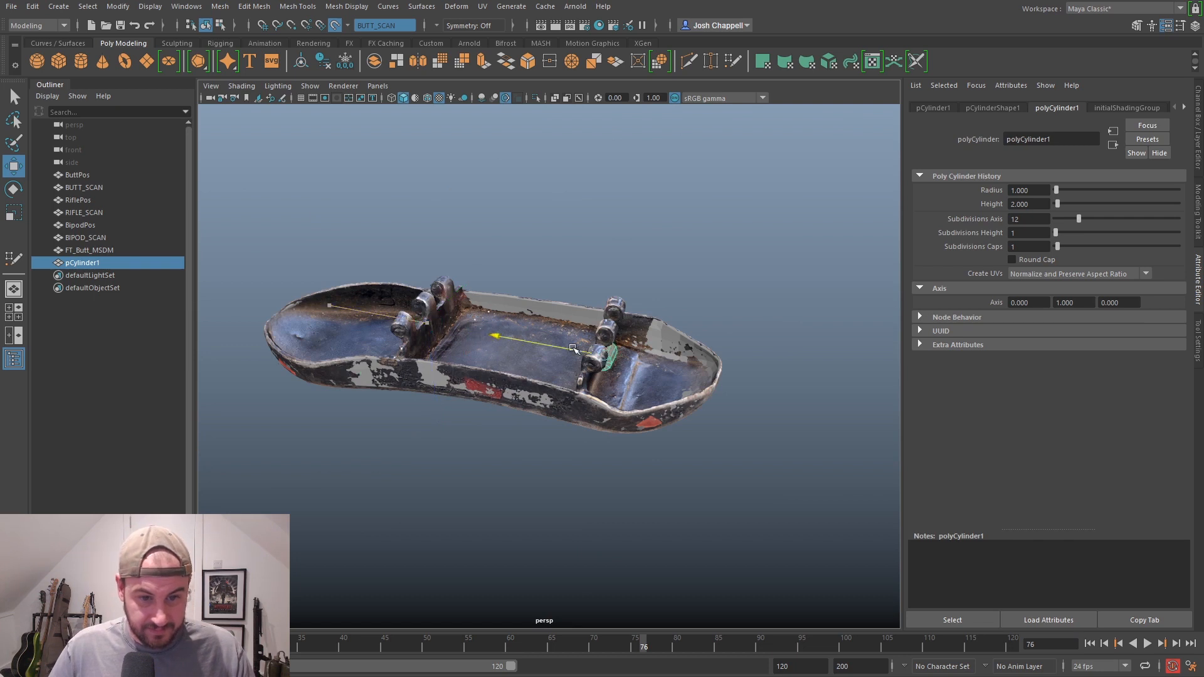
{"action": "key", "text": "f"}
{"action": "left_click_drag", "start_coordinate": [600, 391], "coordinate": [516, 370], "text": "alt"}
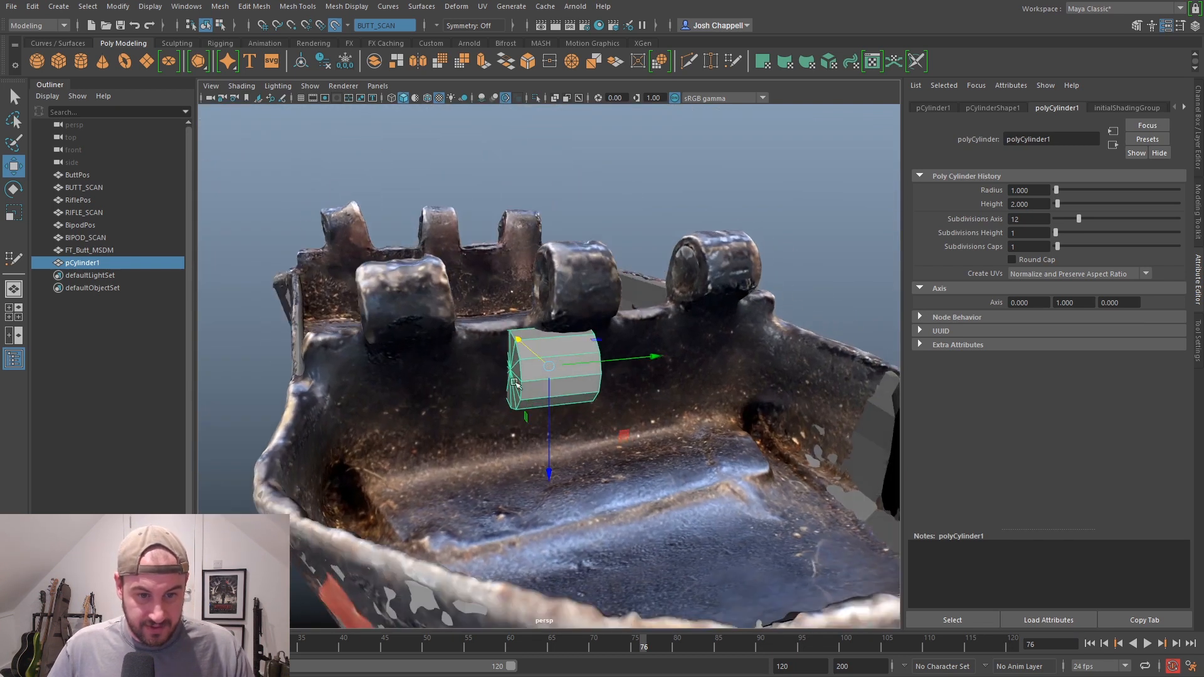
{"action": "left_click_drag", "start_coordinate": [550, 419], "coordinate": [605, 287]}
Refine the cylinder's scale and position to match the middle knuckle's diameter, width and centre
{"action": "key", "text": "r"}
{"action": "key", "text": "w"}
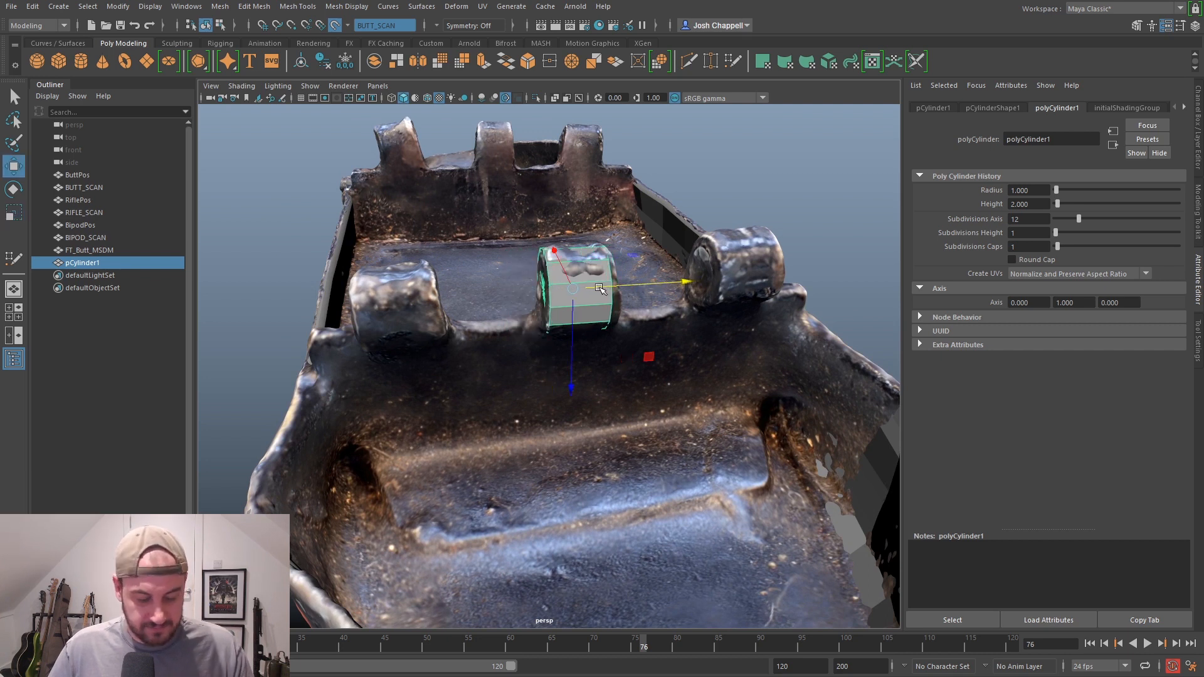
{"action": "key", "text": "r"}
{"action": "left_click_drag", "start_coordinate": [636, 294], "coordinate": [658, 312], "text": "alt"}
{"action": "middle_click_drag", "start_coordinate": [542, 312], "coordinate": [575, 355], "text": "alt"}
{"action": "scroll", "coordinate": [574, 355], "scroll_direction": "up", "scroll_amount": 2}
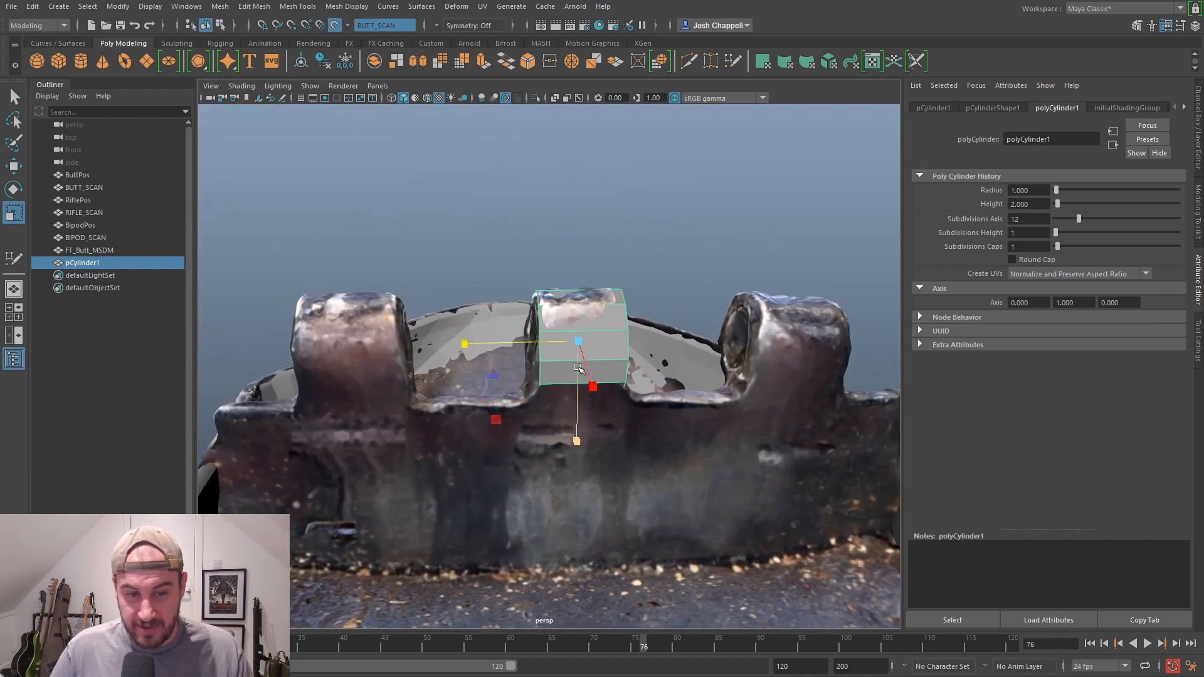
{"action": "key", "text": "w"}
{"action": "left_click_drag", "start_coordinate": [555, 341], "coordinate": [829, 393]}
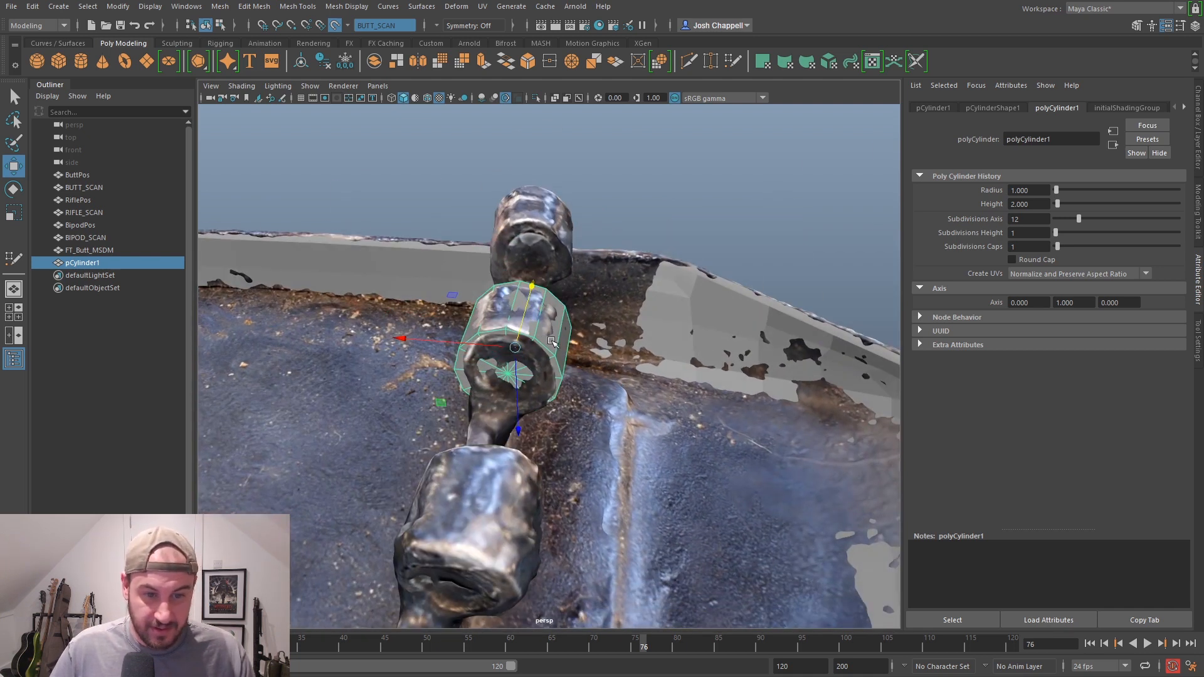
{"action": "left_click_drag", "start_coordinate": [554, 359], "coordinate": [519, 335], "text": "alt"}
{"action": "key", "text": "r"}
{"action": "left_click_drag", "start_coordinate": [519, 380], "coordinate": [583, 395], "text": "alt"}
{"action": "key", "text": "w"}
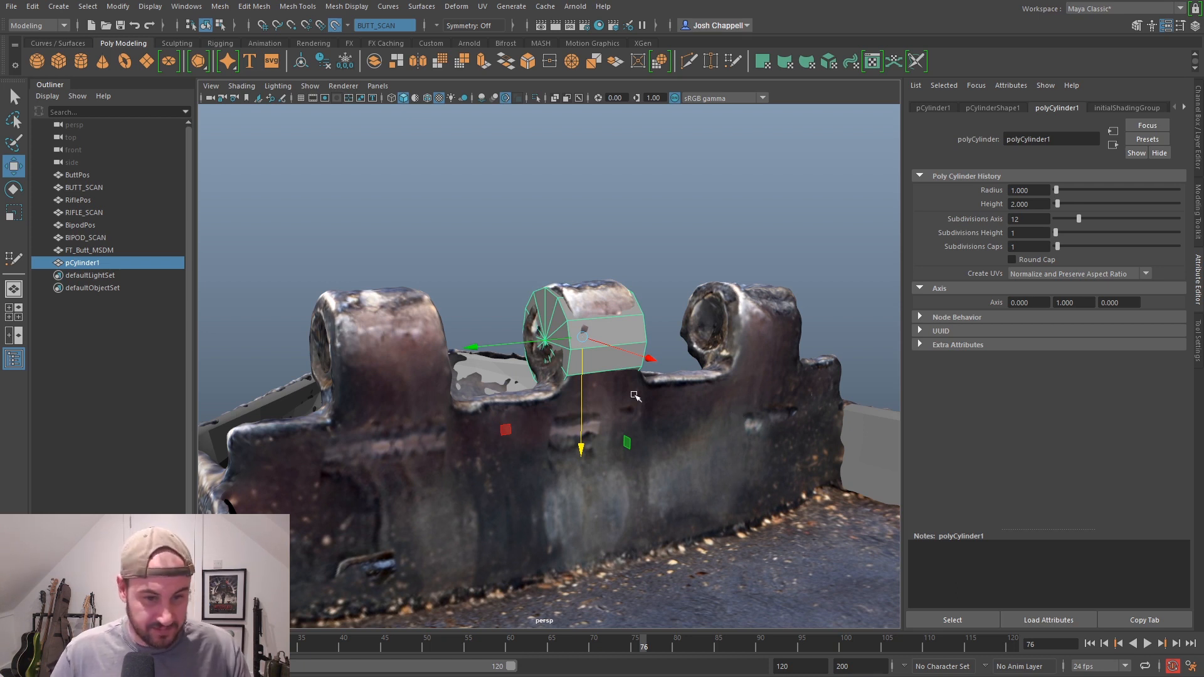
Isolate the cylinder and delete all faces of both end caps, leaving an open tube
{"action": "key", "text": "ctrl+1"}
{"action": "left_click_drag", "start_coordinate": [590, 404], "coordinate": [631, 386], "text": "alt"}
{"action": "right_click_drag", "start_coordinate": [599, 329], "coordinate": [599, 356]}
{"action": "left_click_drag", "start_coordinate": [599, 355], "coordinate": [567, 366], "text": "alt"}
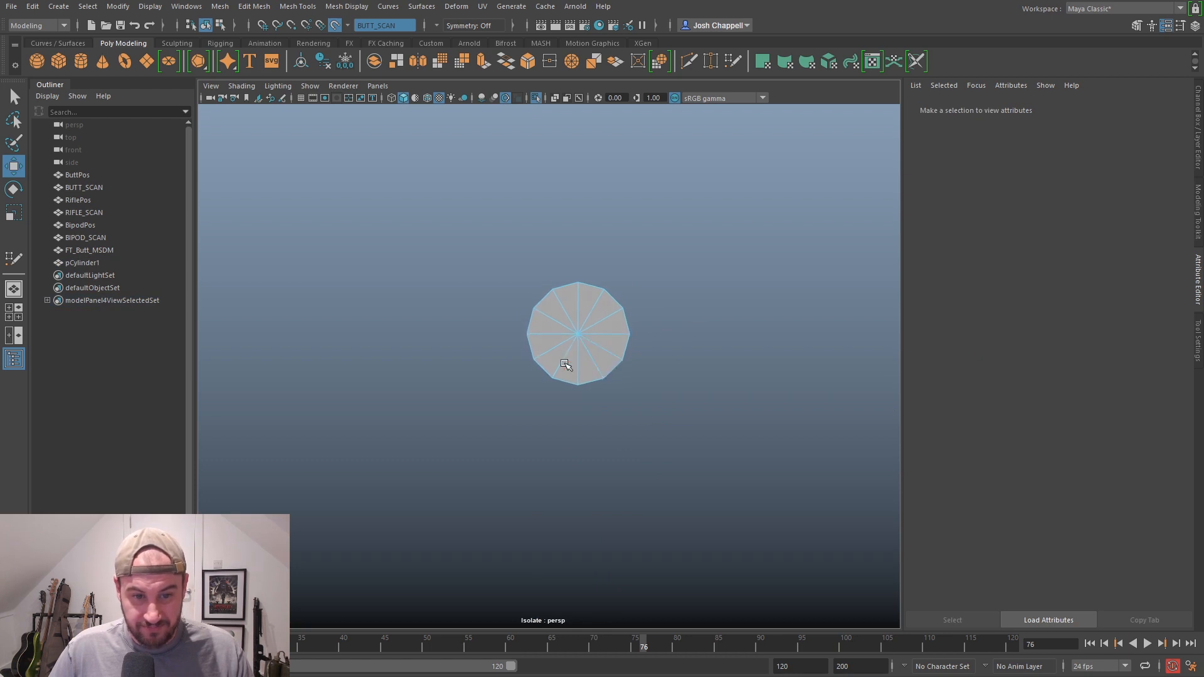
{"action": "left_click_drag", "start_coordinate": [574, 325], "coordinate": [585, 353], "text": "ctrl+shift"}
{"action": "key", "text": "Delete"}
Select the open border edge loops at both ends of the tube
{"action": "right_click_drag", "start_coordinate": [624, 317], "coordinate": [560, 315]}
{"action": "double_click", "coordinate": [542, 299]}
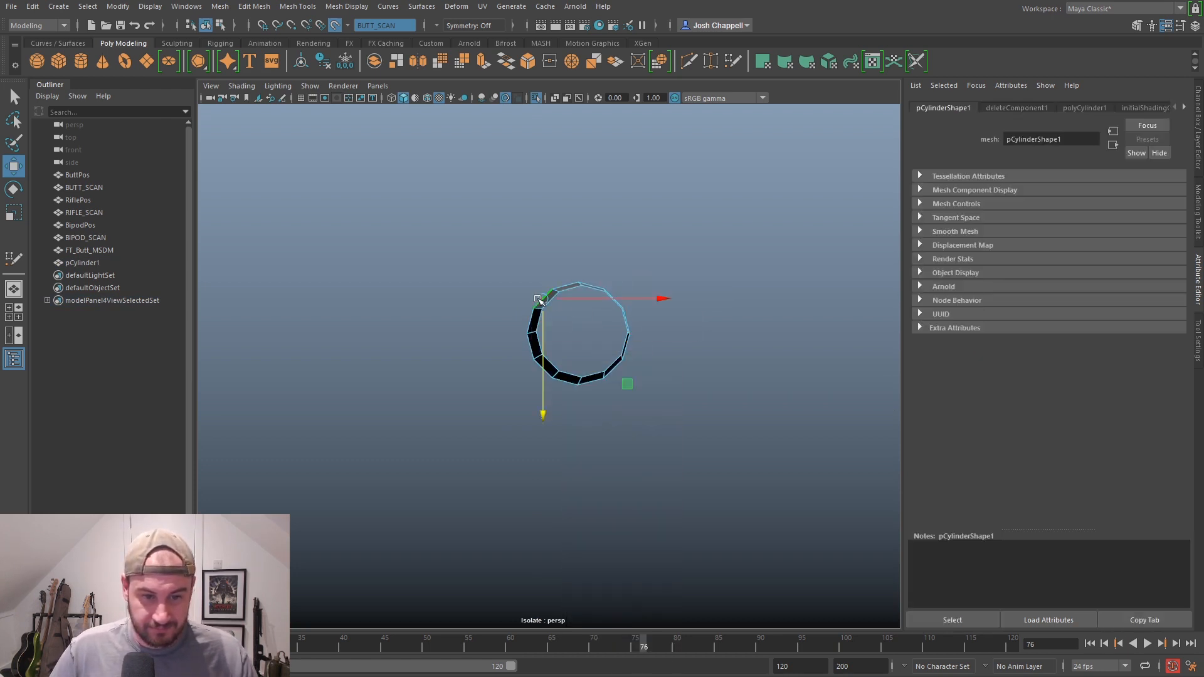
{"action": "double_click", "coordinate": [544, 323], "text": "shift"}
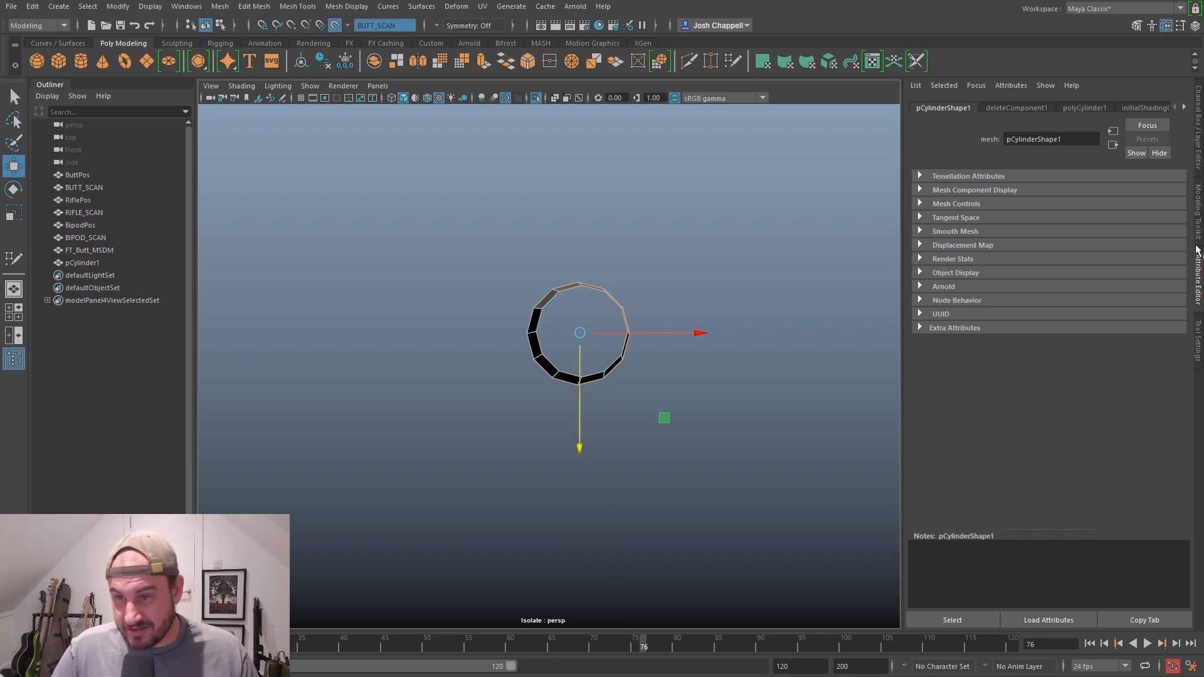
Try to bridge the tube's two border edge loops directly
{"action": "left_click", "coordinate": [1198, 218]}
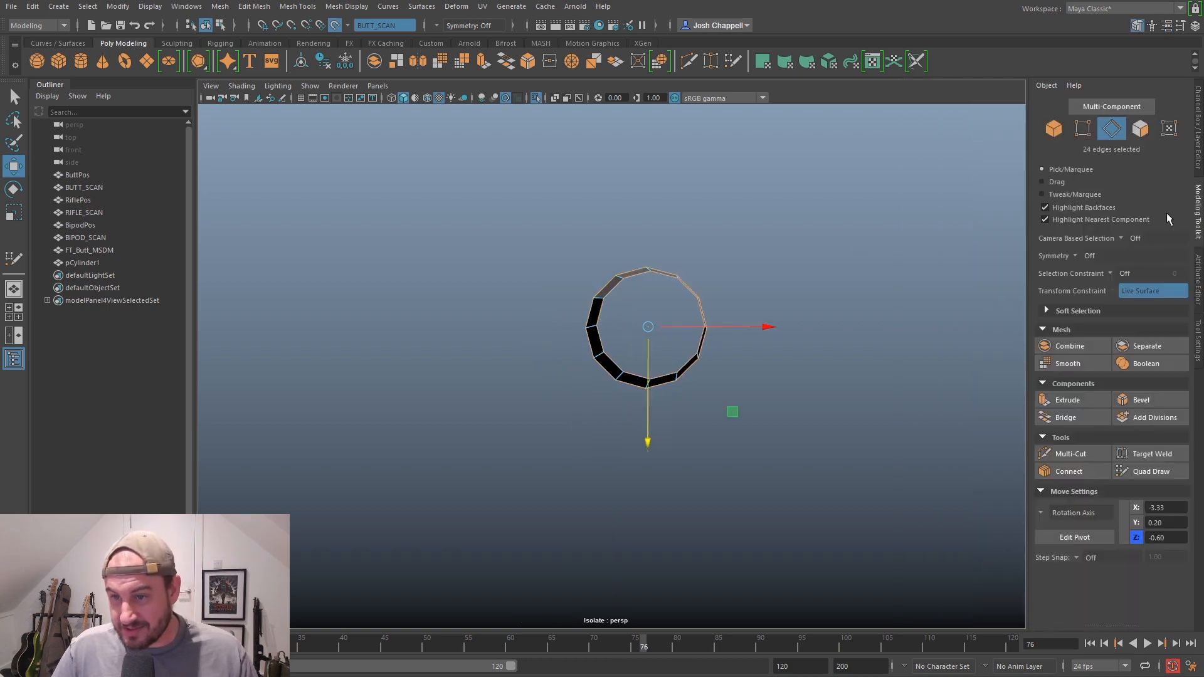
{"action": "left_click", "coordinate": [1076, 417]}
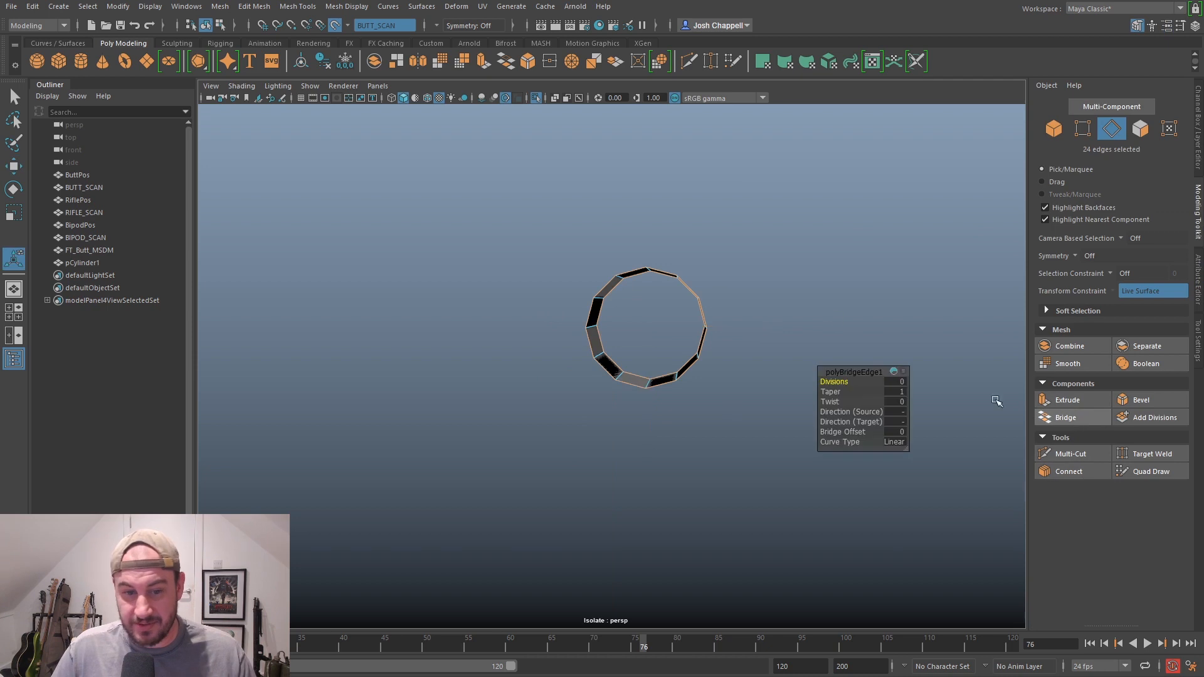
{"action": "key", "text": "ctrl+z"}
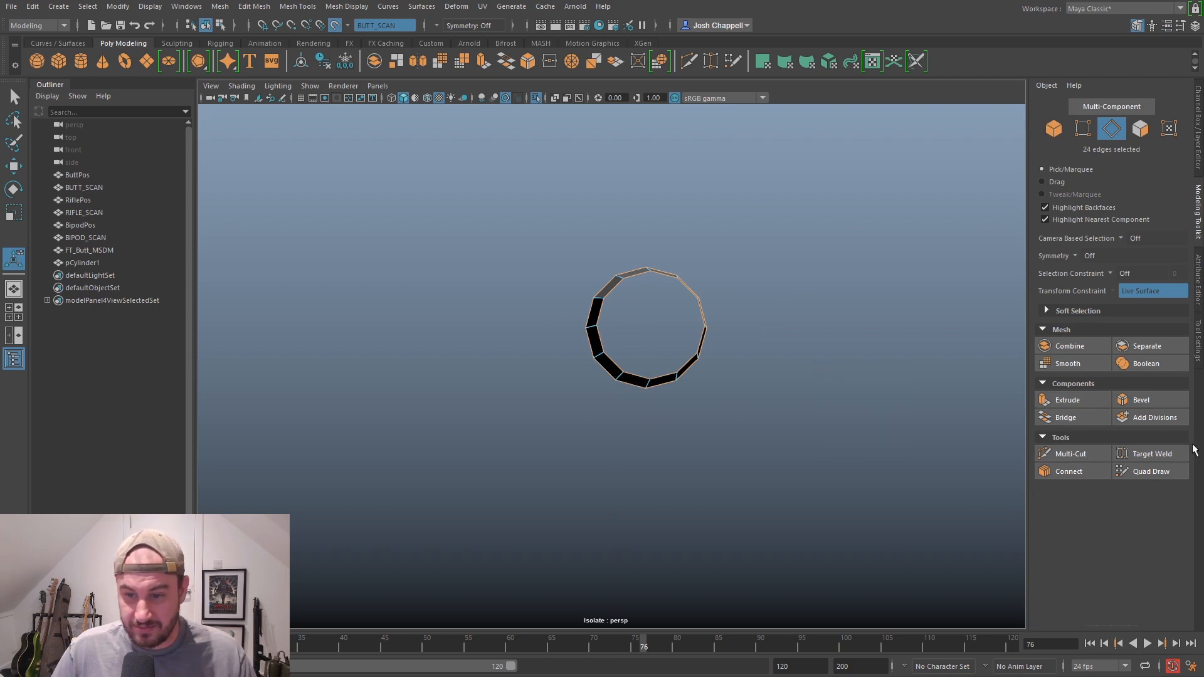
{"action": "left_click", "coordinate": [1063, 417]}
{"action": "left_click", "coordinate": [740, 437]}
{"action": "key", "text": "ctrl+z"}
{"action": "key", "text": "ctrl+z"}
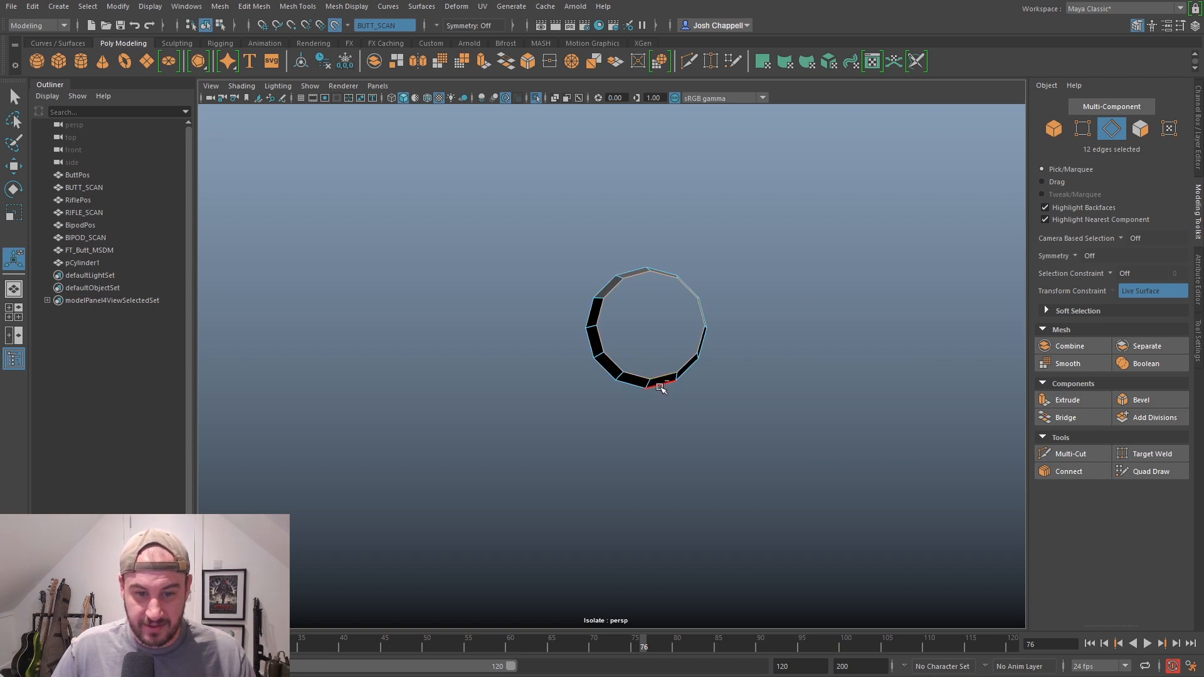
Extrude both border edge loops inward with a local Z translate of about -0.146, checking the ring width against the scan
{"action": "key", "text": "ctrl+e"}
{"action": "left_click_drag", "start_coordinate": [739, 252], "coordinate": [705, 272]}
{"action": "key", "text": "ctrl+1"}
{"action": "left_click_drag", "start_coordinate": [705, 273], "coordinate": [919, 303], "text": "alt"}
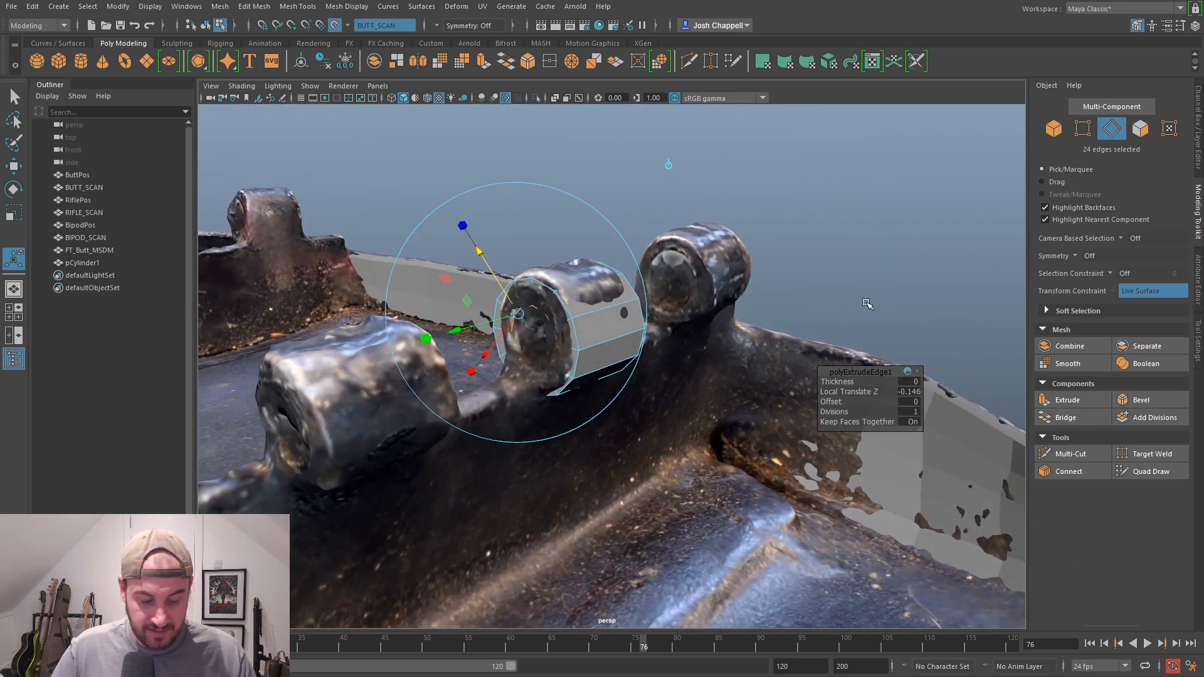
Bridge the two inner edge loops through the tube and inspect the hollow ring in isolation
{"action": "key", "text": "w"}
{"action": "left_click", "coordinate": [1065, 418]}
{"action": "right_click_drag", "start_coordinate": [599, 323], "coordinate": [645, 302]}
{"action": "key", "text": "ctrl+1"}
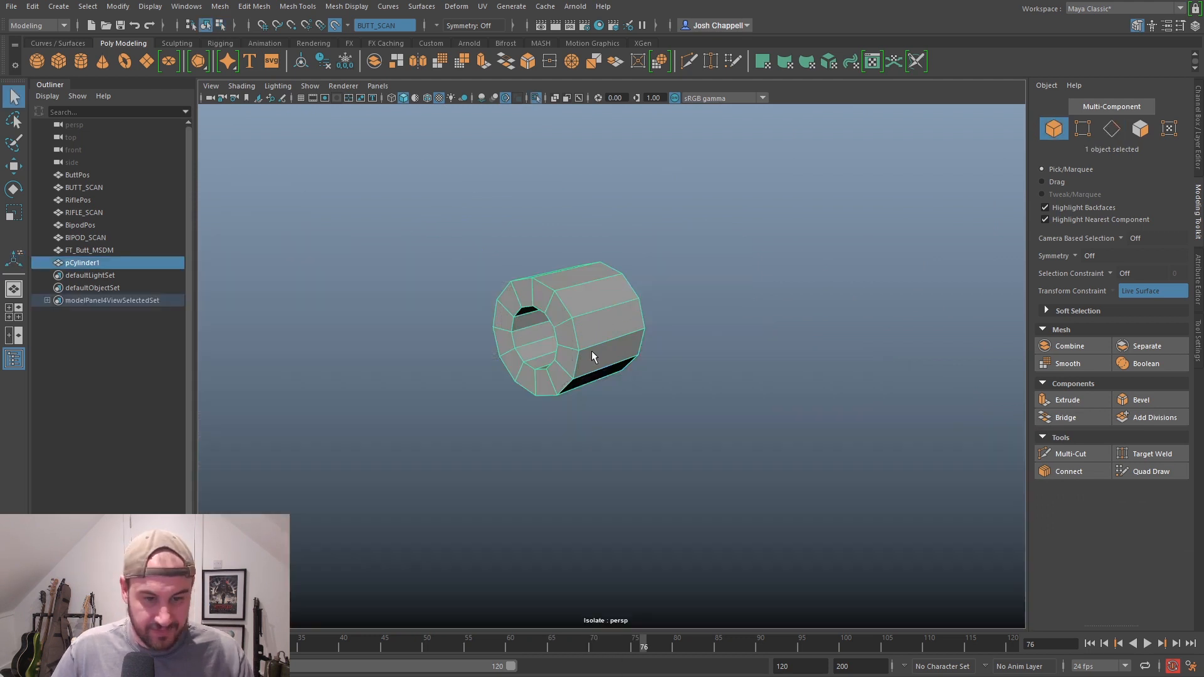
{"action": "left_click_drag", "start_coordinate": [615, 367], "coordinate": [584, 388], "text": "alt"}
{"action": "key", "text": "ctrl+1"}
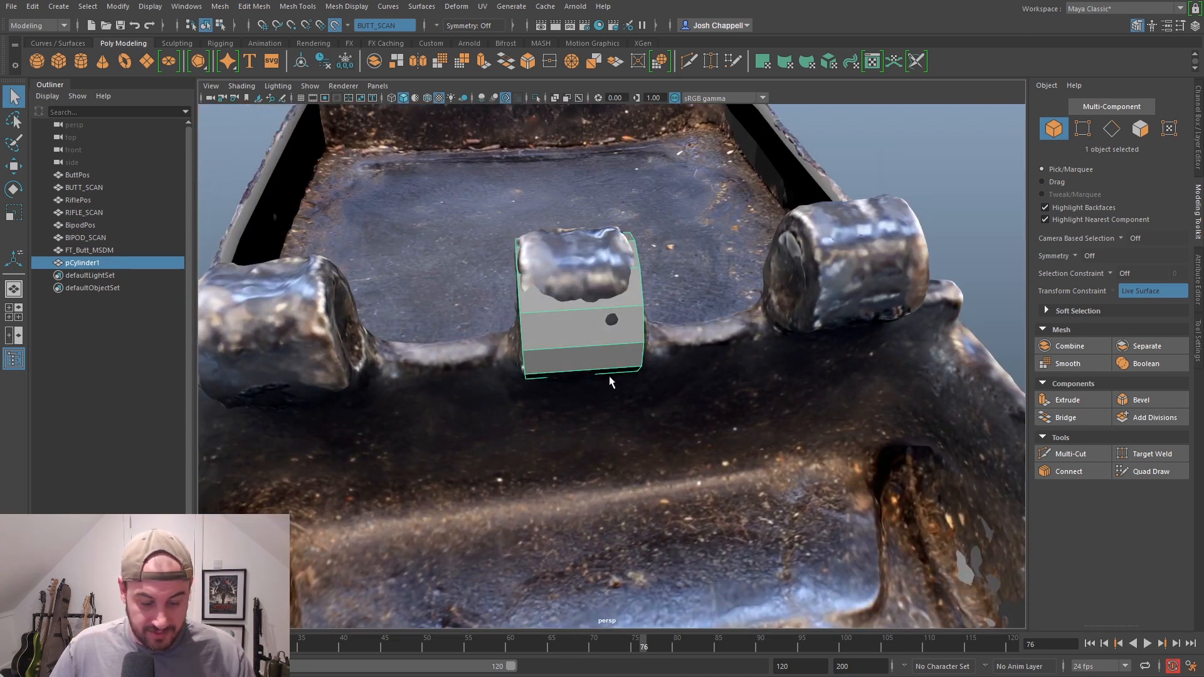
Duplicate the hollow ring twice and position the copies on the two outer knuckles of the same hinge row
{"action": "key", "text": "w"}
{"action": "key", "text": "ctrl+d"}
{"action": "left_click_drag", "start_coordinate": [693, 299], "coordinate": [567, 355]}
{"action": "key", "text": "ctrl+d"}
{"action": "scroll", "coordinate": [808, 263], "scroll_direction": "down", "scroll_amount": 5}
{"action": "left_click_drag", "start_coordinate": [808, 263], "coordinate": [787, 271], "text": "alt"}
{"action": "scroll", "coordinate": [781, 270], "scroll_direction": "up", "scroll_amount": 4}
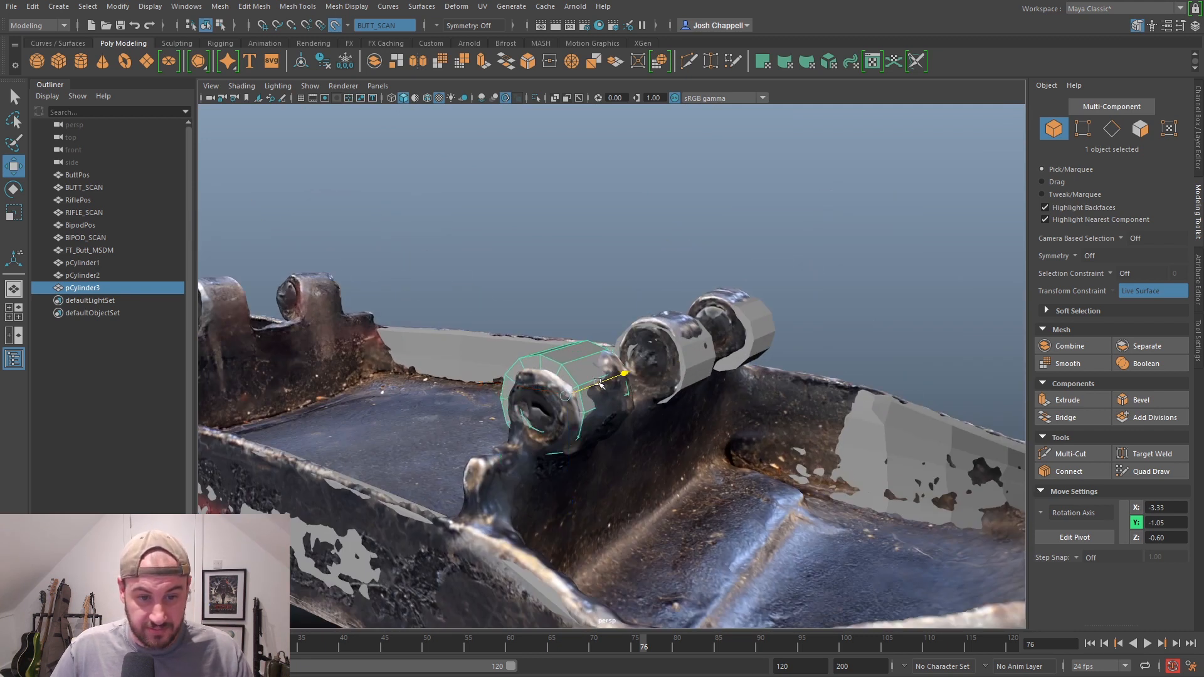
{"action": "left_click_drag", "start_coordinate": [601, 384], "coordinate": [595, 400], "text": "alt"}
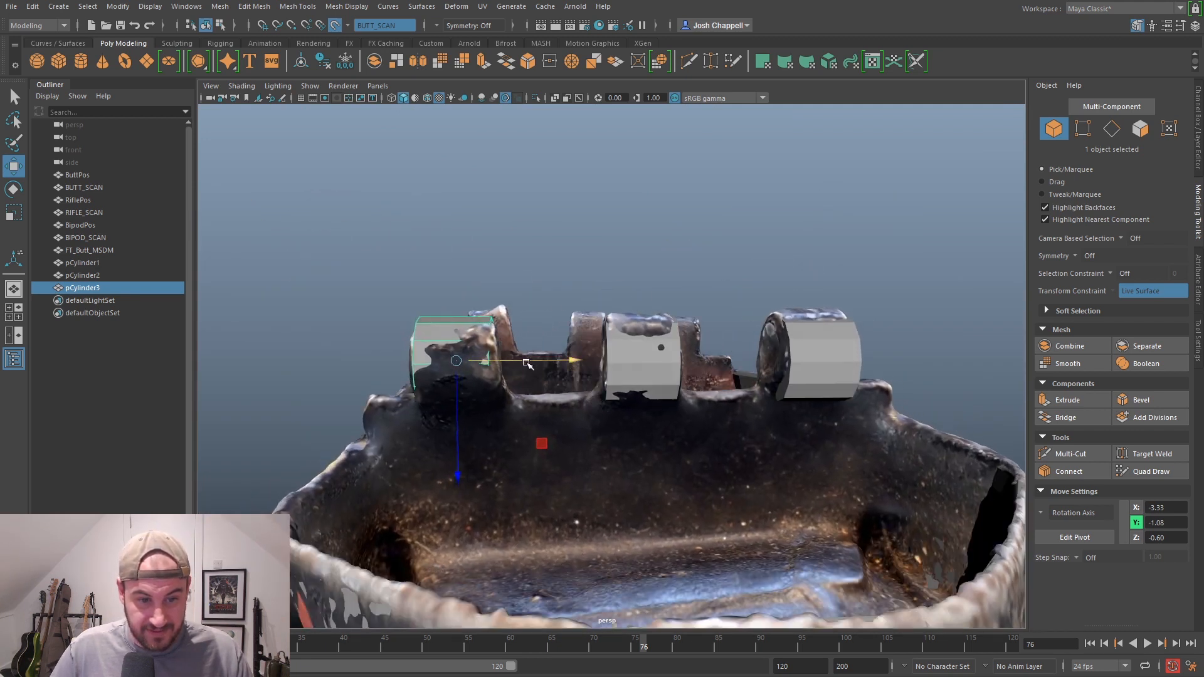
{"action": "left_click_drag", "start_coordinate": [529, 362], "coordinate": [520, 355], "text": "alt"}
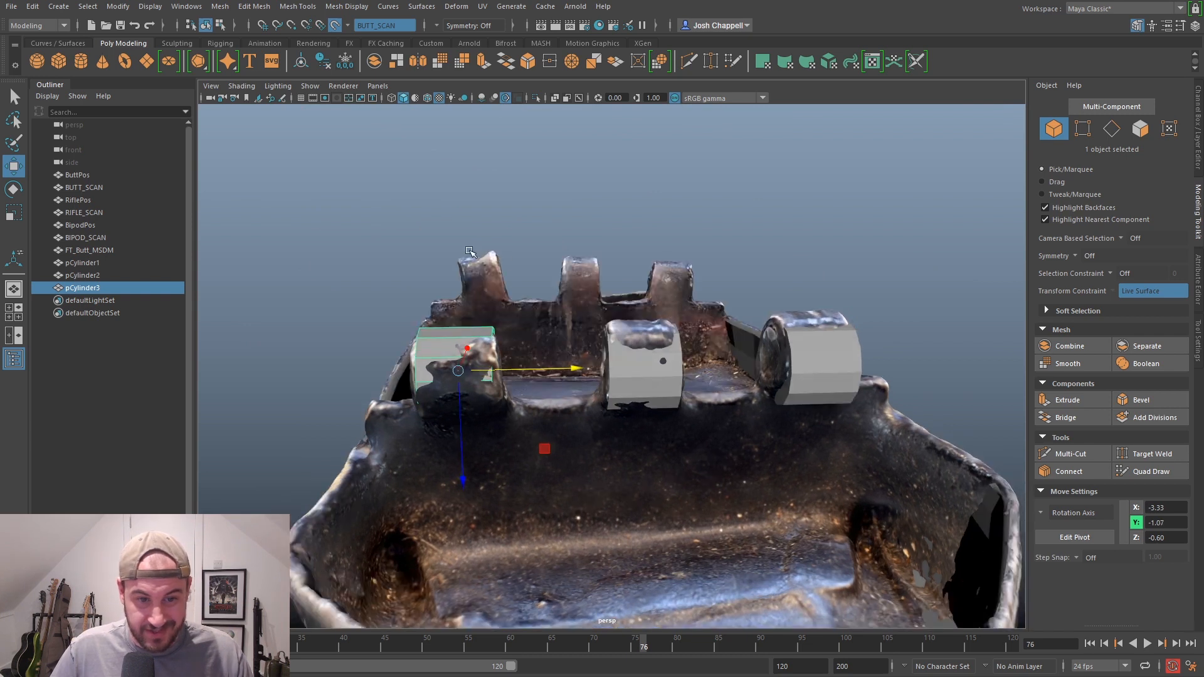
{"action": "left_click_drag", "start_coordinate": [622, 247], "coordinate": [633, 423], "text": "alt"}
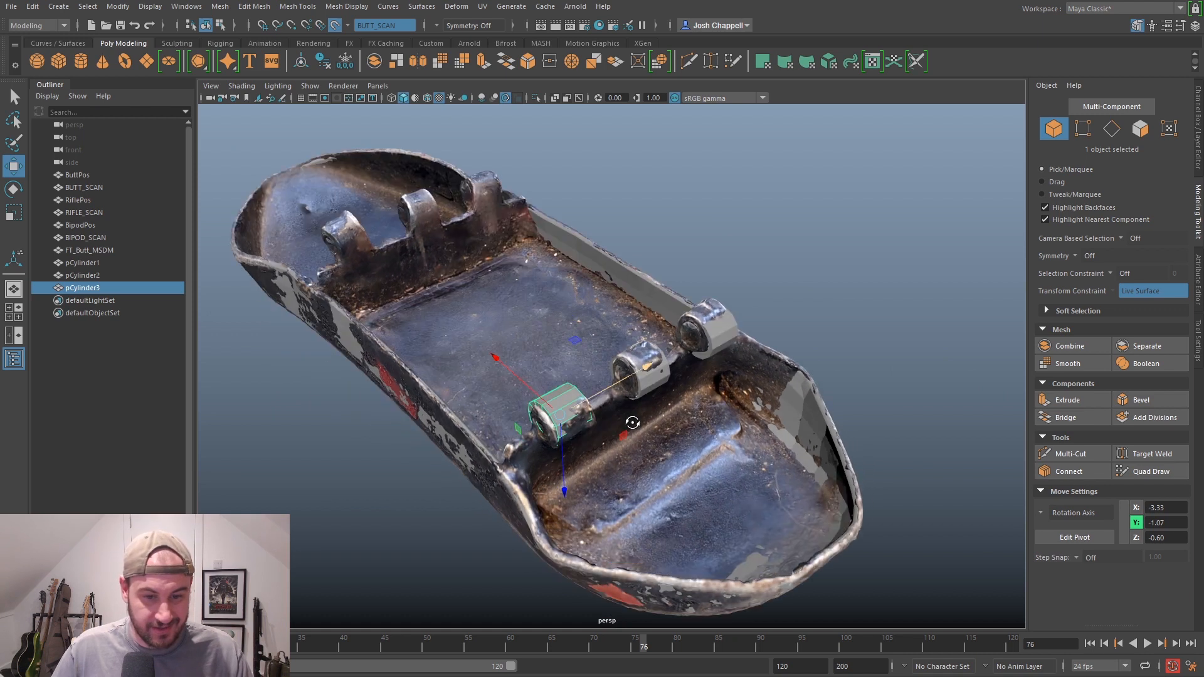
Create a polygon cube and move it along X to the wall beneath the three ring cylinders
{"action": "left_click_drag", "start_coordinate": [663, 443], "coordinate": [621, 364], "text": "alt"}
{"action": "left_click", "coordinate": [58, 60]}
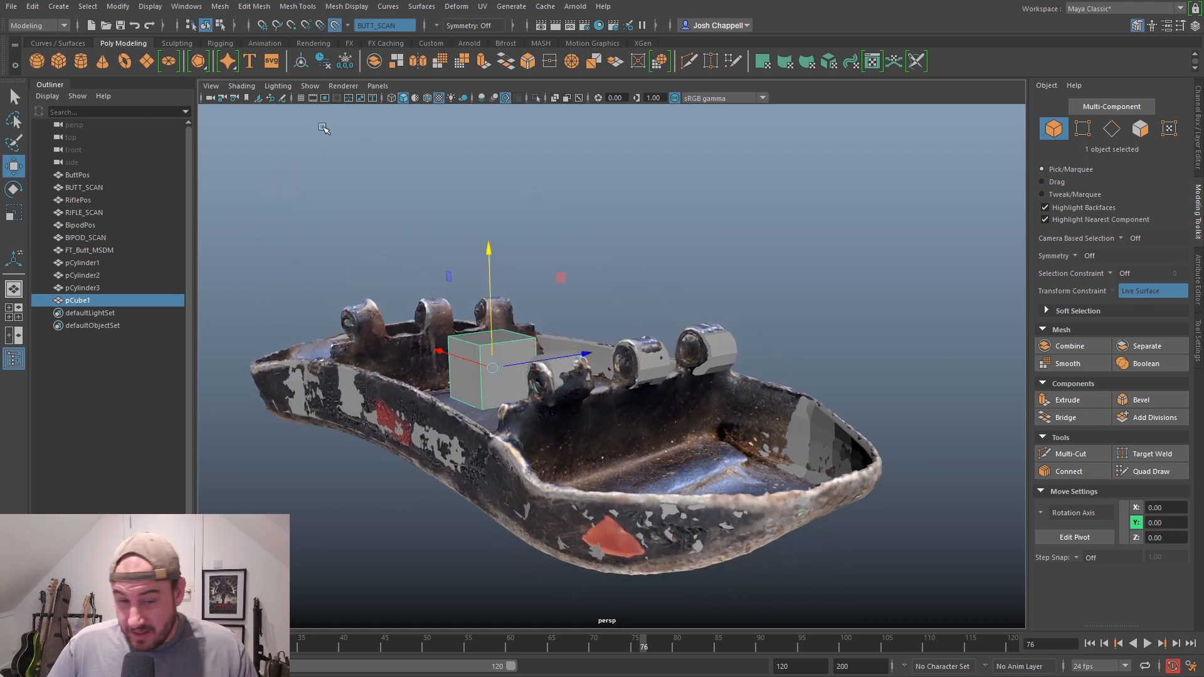
{"action": "left_click_drag", "start_coordinate": [515, 319], "coordinate": [558, 342], "text": "alt"}
{"action": "key", "text": "w"}
{"action": "left_click_drag", "start_coordinate": [394, 367], "coordinate": [585, 398]}
Flatten the cube to an X scale of about 0.23 and place it in the hinge wall at about X -3.16
{"action": "key", "text": "r"}
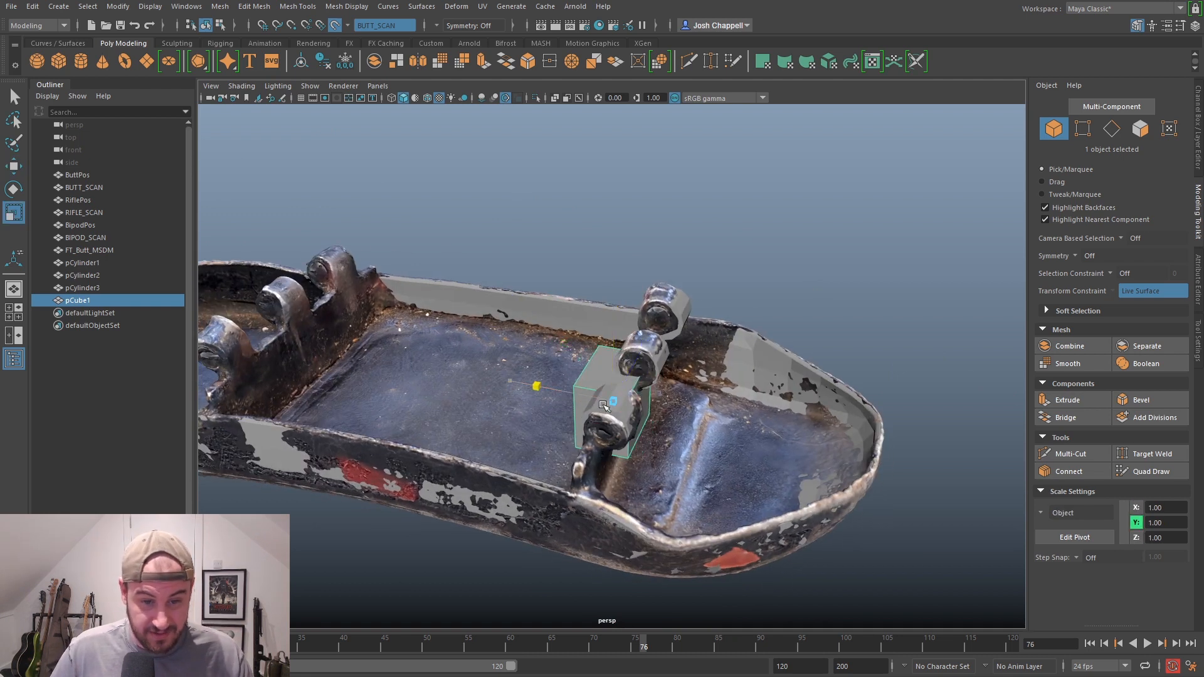
{"action": "left_click_drag", "start_coordinate": [654, 424], "coordinate": [545, 419], "text": "alt"}
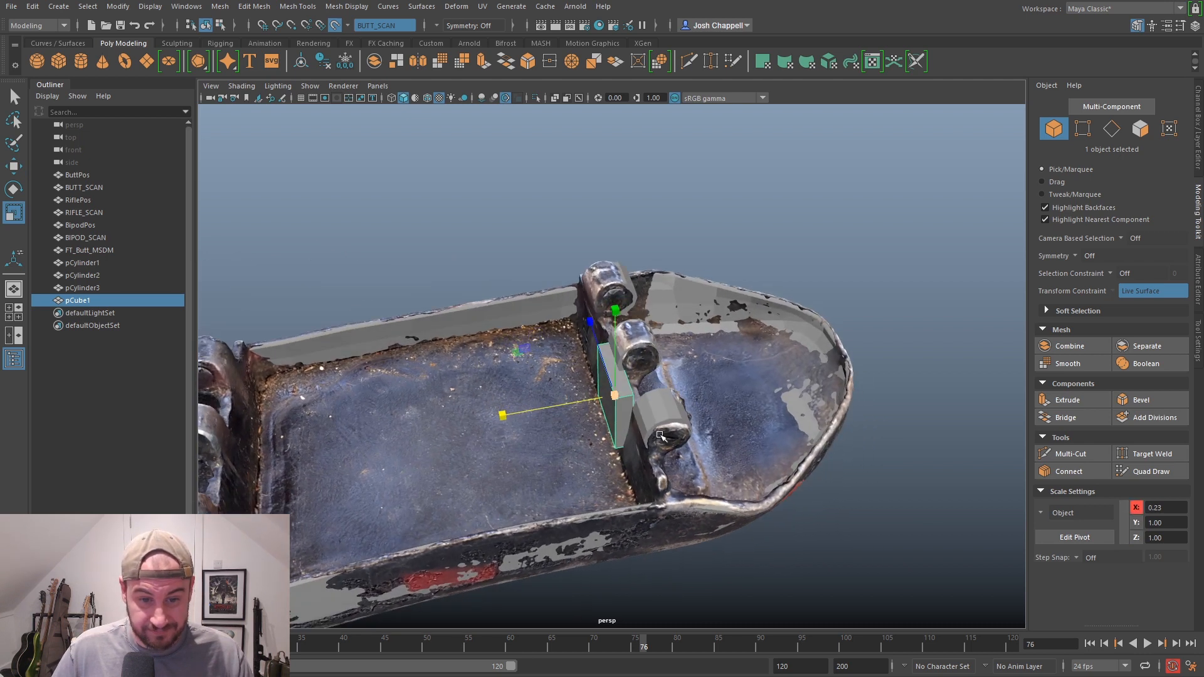
{"action": "key", "text": "w"}
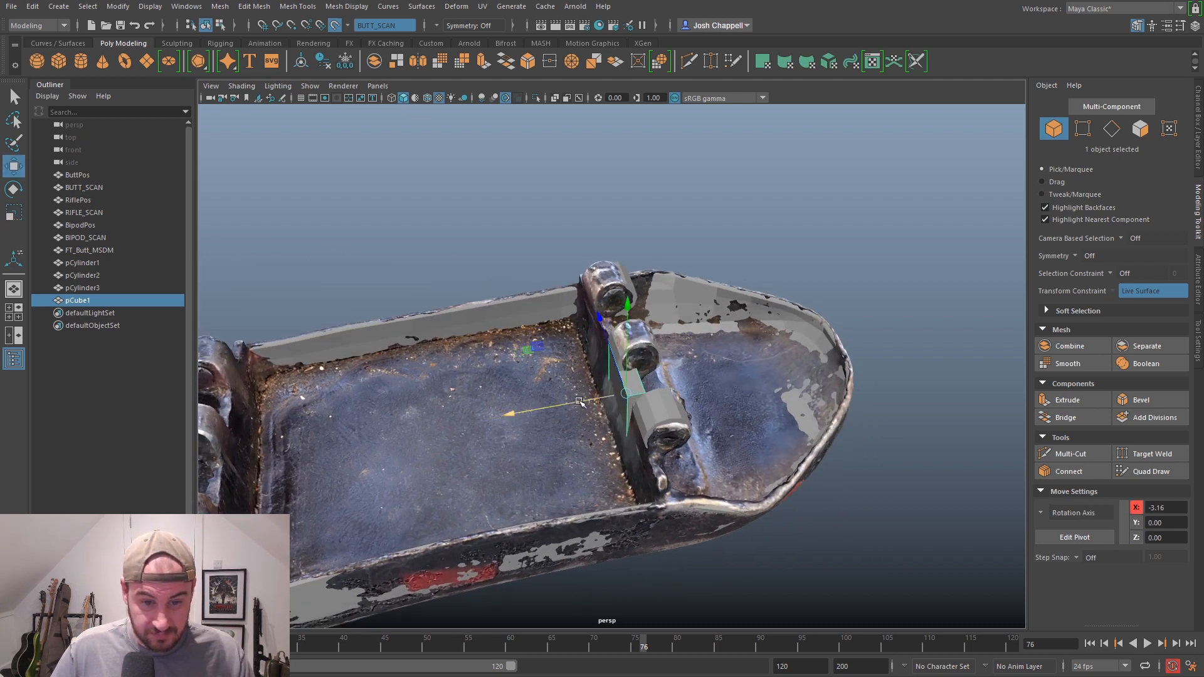
Tilt the flattened cube to follow the hinge wall's slope and thin it to an X scale of about 0.19
{"action": "key", "text": "e"}
{"action": "left_click_drag", "start_coordinate": [607, 331], "coordinate": [653, 401], "text": "alt"}
{"action": "key", "text": "w"}
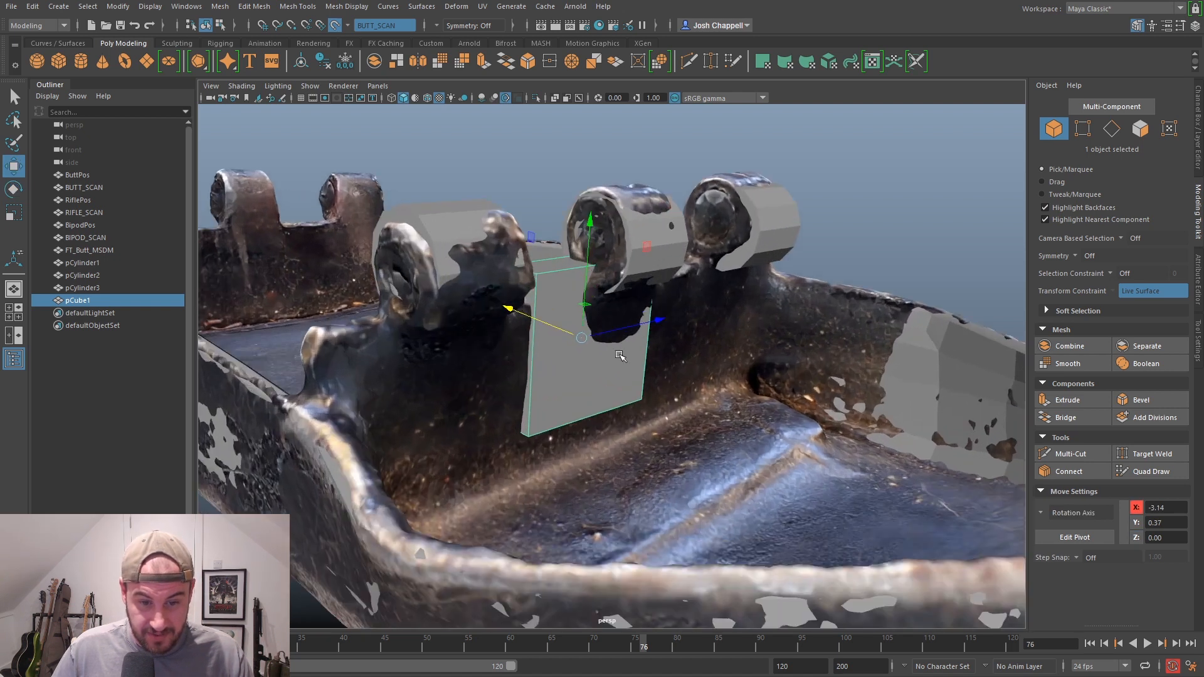
{"action": "key", "text": "r"}
{"action": "left_click_drag", "start_coordinate": [519, 313], "coordinate": [537, 325]}
{"action": "key", "text": "w"}
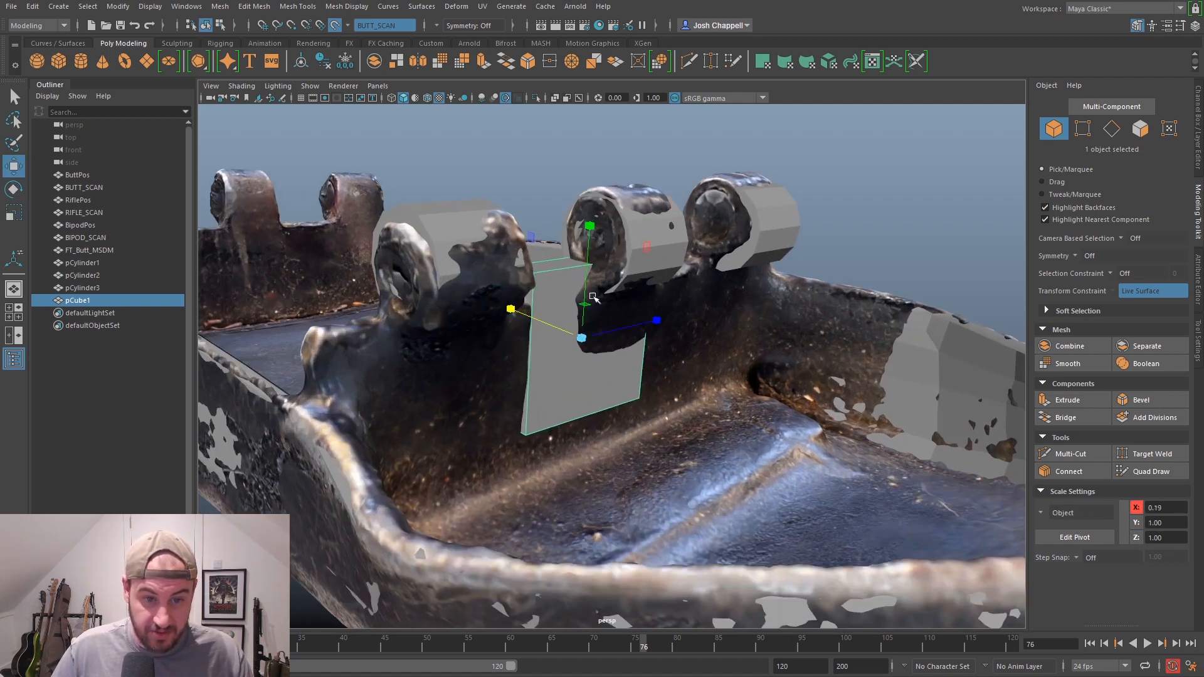
Raise the thin wall slab to about Y 0.42 so its upper edge meets the scanned hinge wall
{"action": "key", "text": "e"}
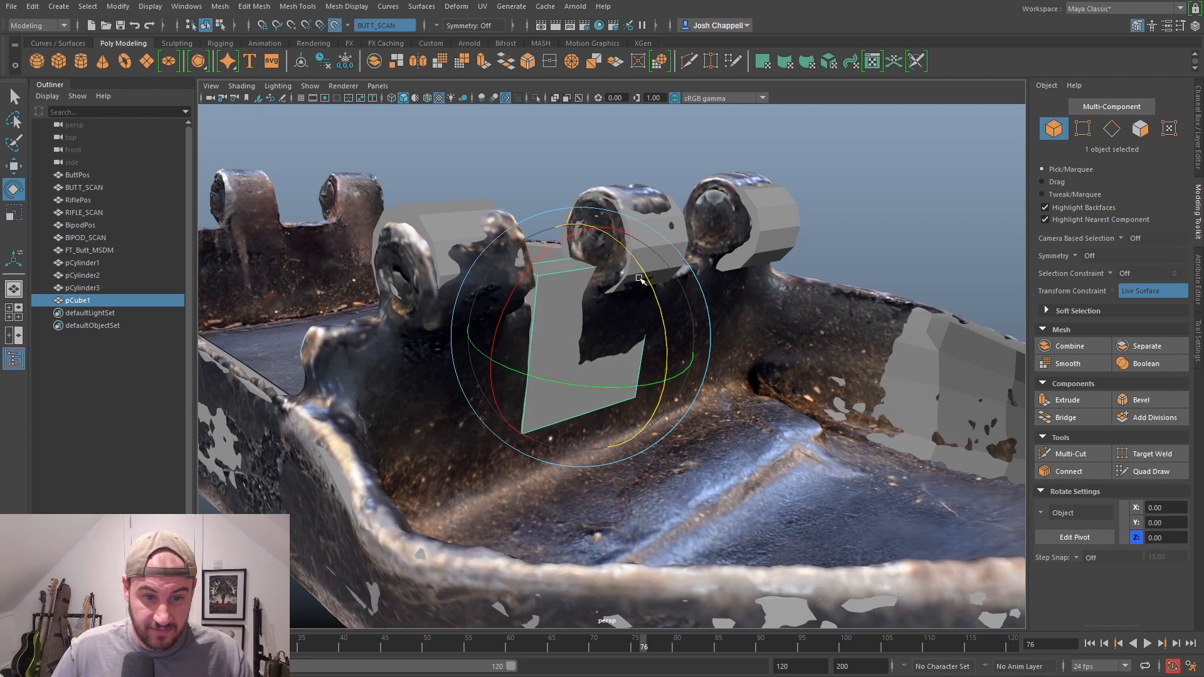
{"action": "left_click_drag", "start_coordinate": [640, 278], "coordinate": [599, 340], "text": "alt"}
{"action": "key", "text": "w"}
{"action": "right_click_drag", "start_coordinate": [486, 396], "coordinate": [377, 483], "text": "alt"}
{"action": "left_click_drag", "start_coordinate": [429, 430], "coordinate": [377, 302], "text": "alt"}
{"action": "left_click_drag", "start_coordinate": [399, 368], "coordinate": [598, 331], "text": "alt"}
{"action": "right_click_drag", "start_coordinate": [599, 343], "coordinate": [610, 360], "text": "alt"}
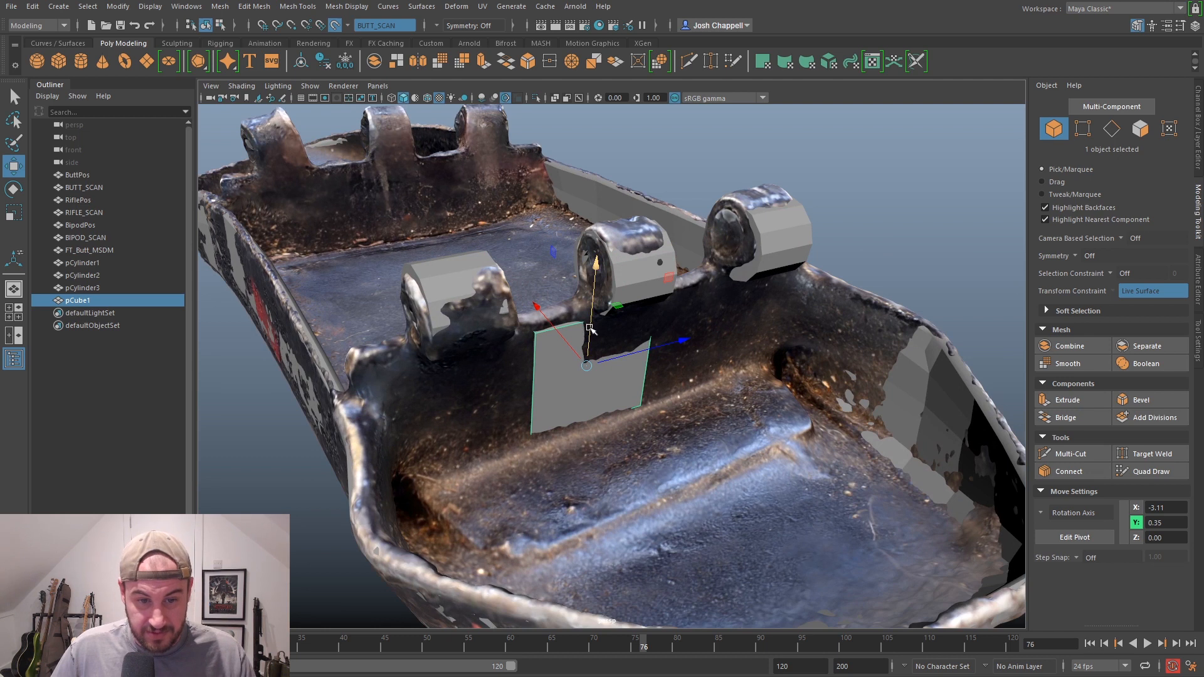
{"action": "left_click_drag", "start_coordinate": [590, 328], "coordinate": [594, 321]}
Try to extrude the slab's bottom face down to about Y -0.15
{"action": "left_click", "coordinate": [1147, 471]}
{"action": "left_click_drag", "start_coordinate": [612, 443], "coordinate": [636, 443], "text": "alt"}
{"action": "left_click_drag", "start_coordinate": [451, 478], "coordinate": [712, 374]}
{"action": "left_click_drag", "start_coordinate": [503, 253], "coordinate": [693, 347], "text": "ctrl"}
{"action": "key", "text": "ctrl+e"}
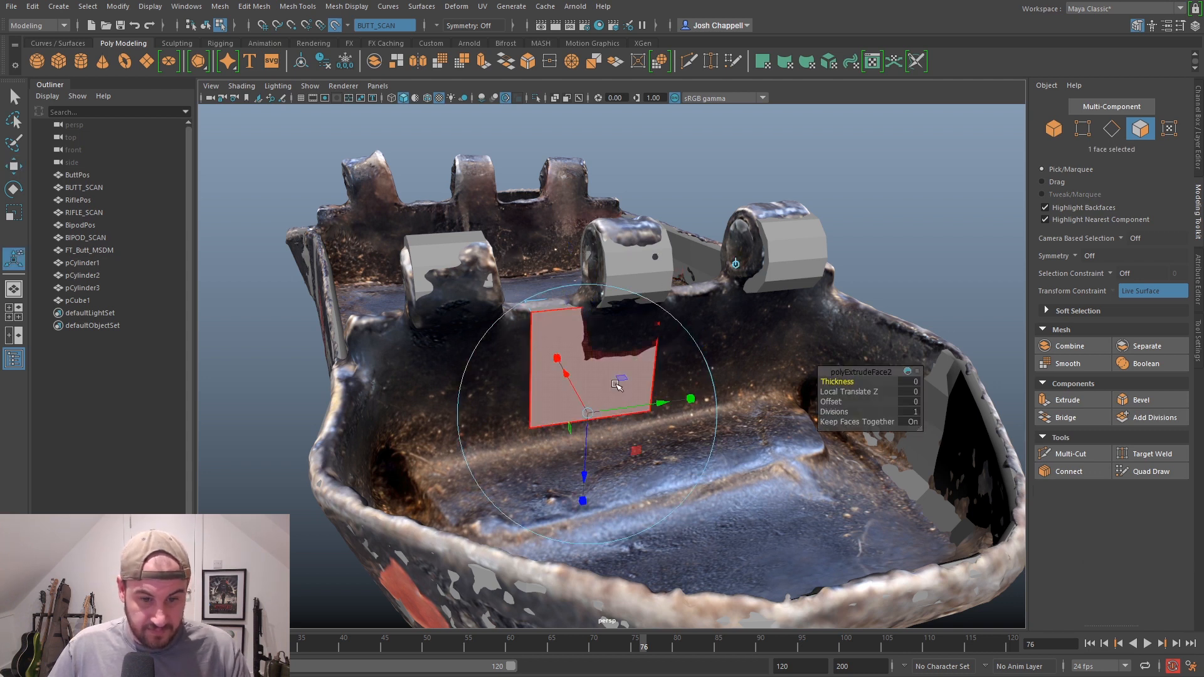
{"action": "key", "text": "w"}
{"action": "left_click_drag", "start_coordinate": [590, 387], "coordinate": [591, 397]}
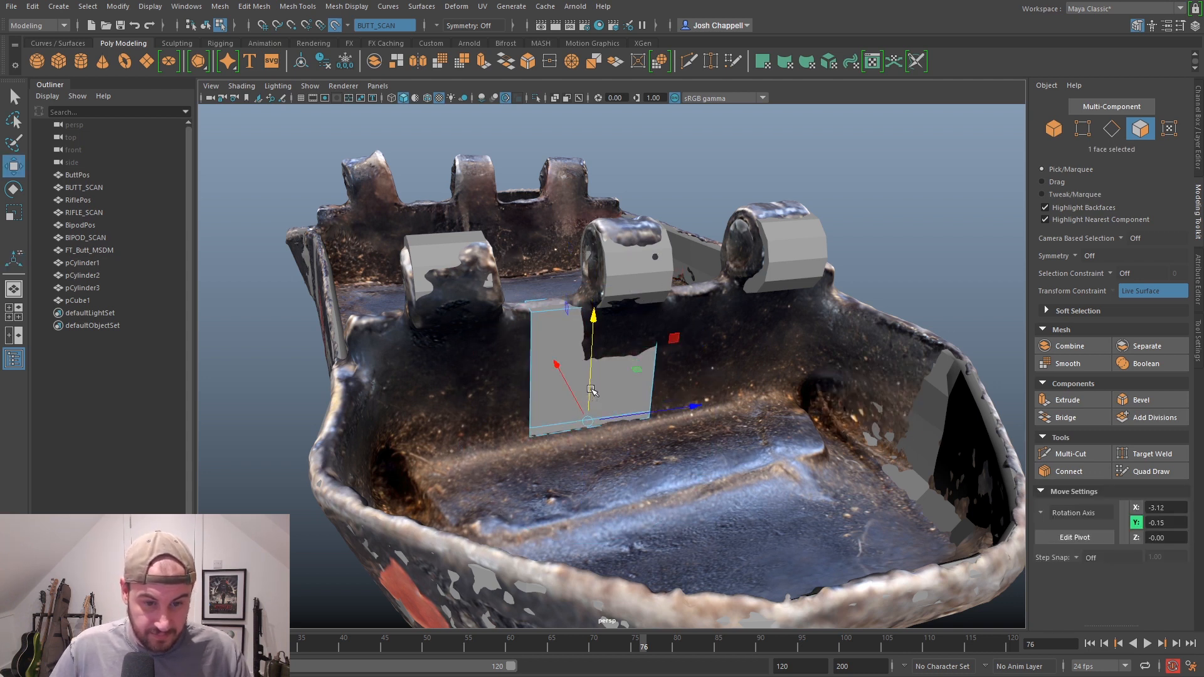
{"action": "key", "text": "e"}
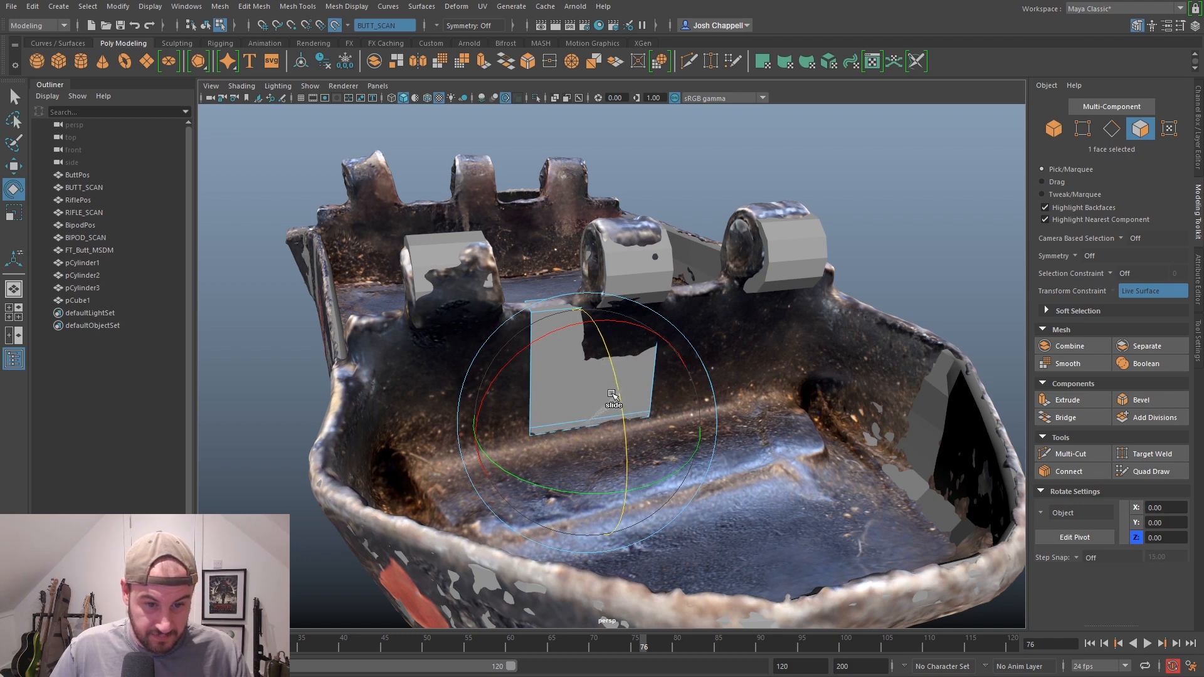
{"action": "left_click_drag", "start_coordinate": [578, 417], "coordinate": [540, 421], "text": "alt"}
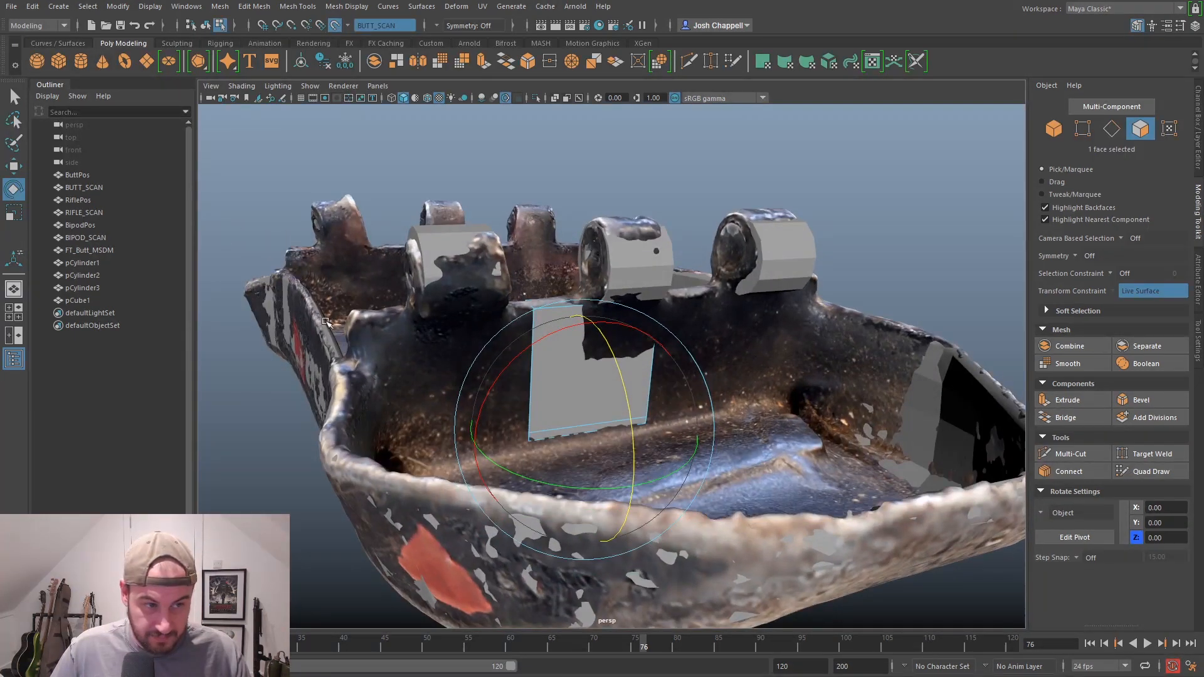
Show the Rotate tool's settings and examine the slab both isolated and against the scan
{"action": "double_click", "coordinate": [13, 188]}
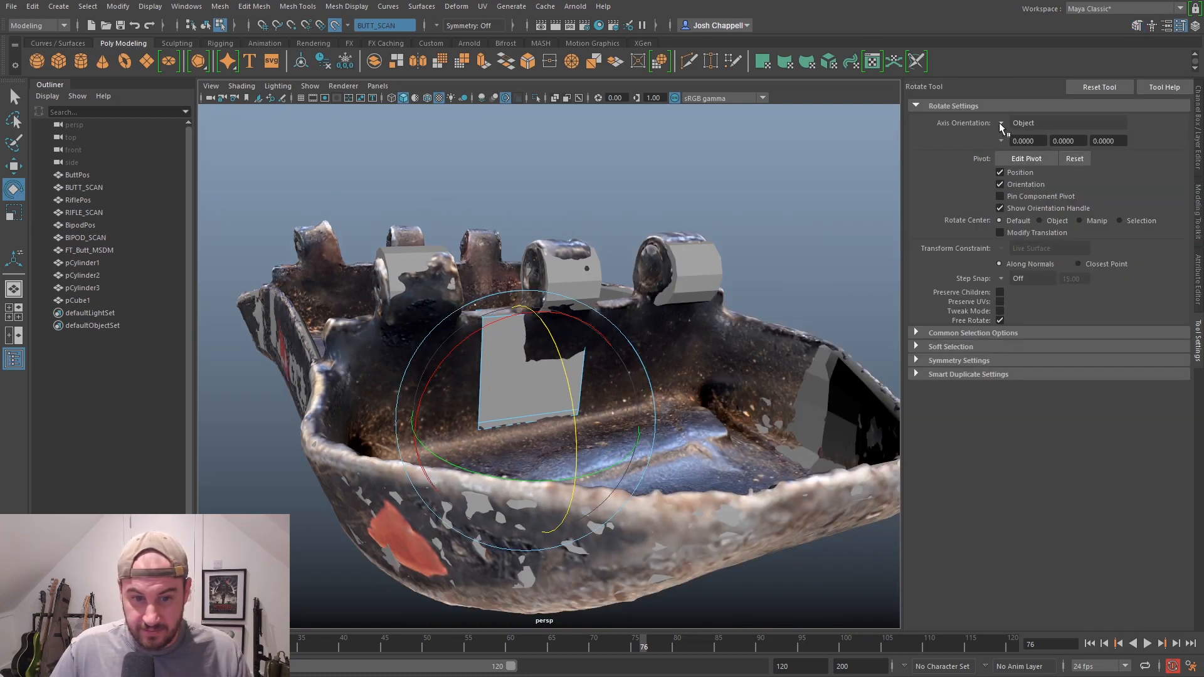
{"action": "left_click", "coordinate": [715, 212]}
{"action": "left_click_drag", "start_coordinate": [527, 357], "coordinate": [557, 333], "text": "alt"}
{"action": "right_click_drag", "start_coordinate": [556, 330], "coordinate": [572, 320]}
{"action": "key", "text": "ctrl+1"}
{"action": "left_click_drag", "start_coordinate": [602, 358], "coordinate": [750, 337]}
{"action": "key", "text": "ctrl+1"}
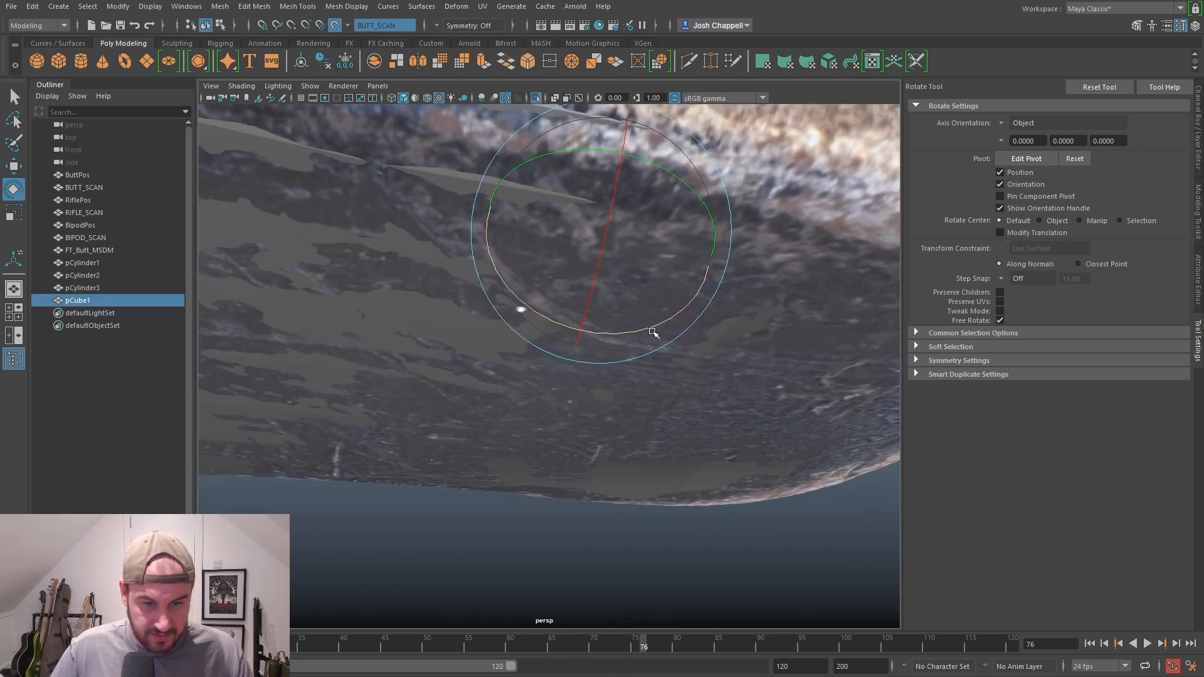
{"action": "key", "text": "ctrl+1"}
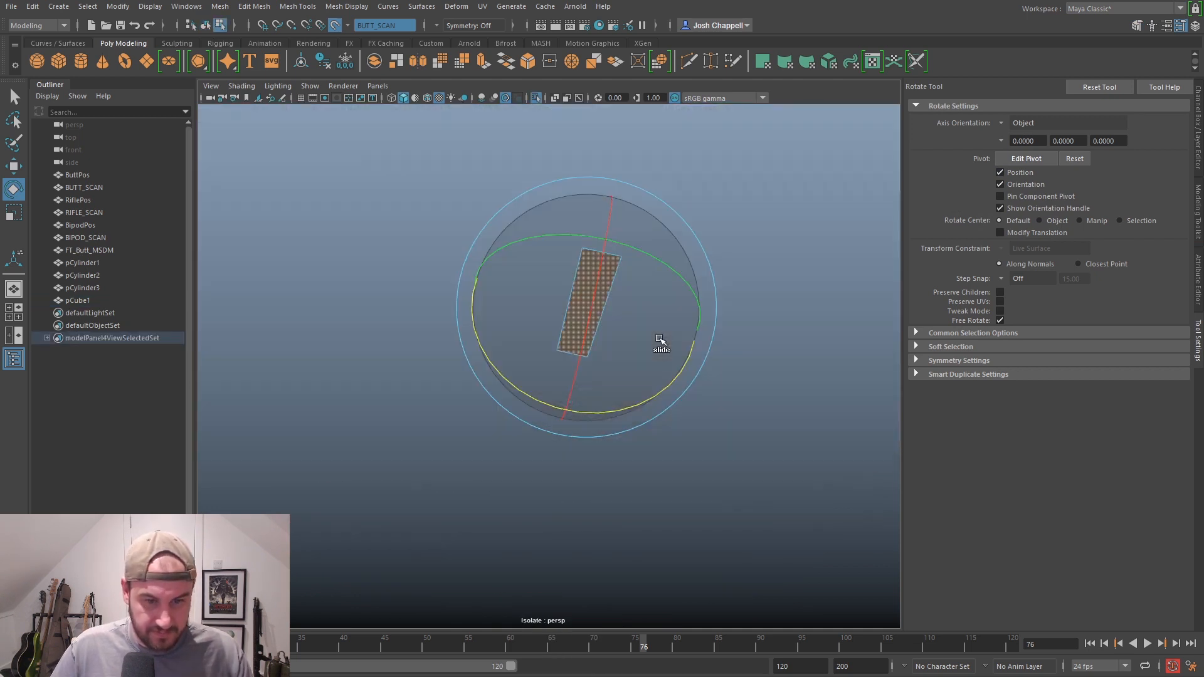
{"action": "key", "text": "ctrl+1"}
{"action": "left_click", "coordinate": [595, 566]}
{"action": "left_click_drag", "start_coordinate": [538, 548], "coordinate": [633, 453], "text": "alt"}
{"action": "right_click_drag", "start_coordinate": [637, 384], "coordinate": [675, 343]}
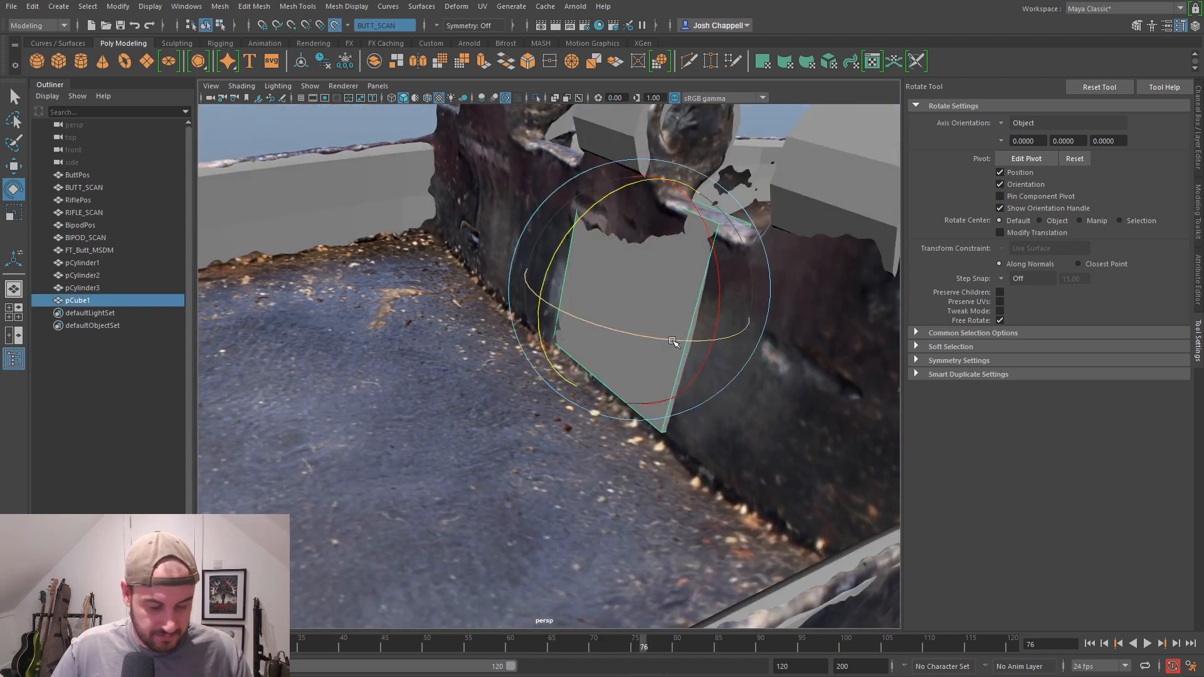
Isolate the slab and extrude its bottom face downward a short distance
{"action": "key", "text": "ctrl+1"}
{"action": "left_click_drag", "start_coordinate": [623, 368], "coordinate": [618, 303], "text": "alt"}
{"action": "right_click", "coordinate": [618, 303]}
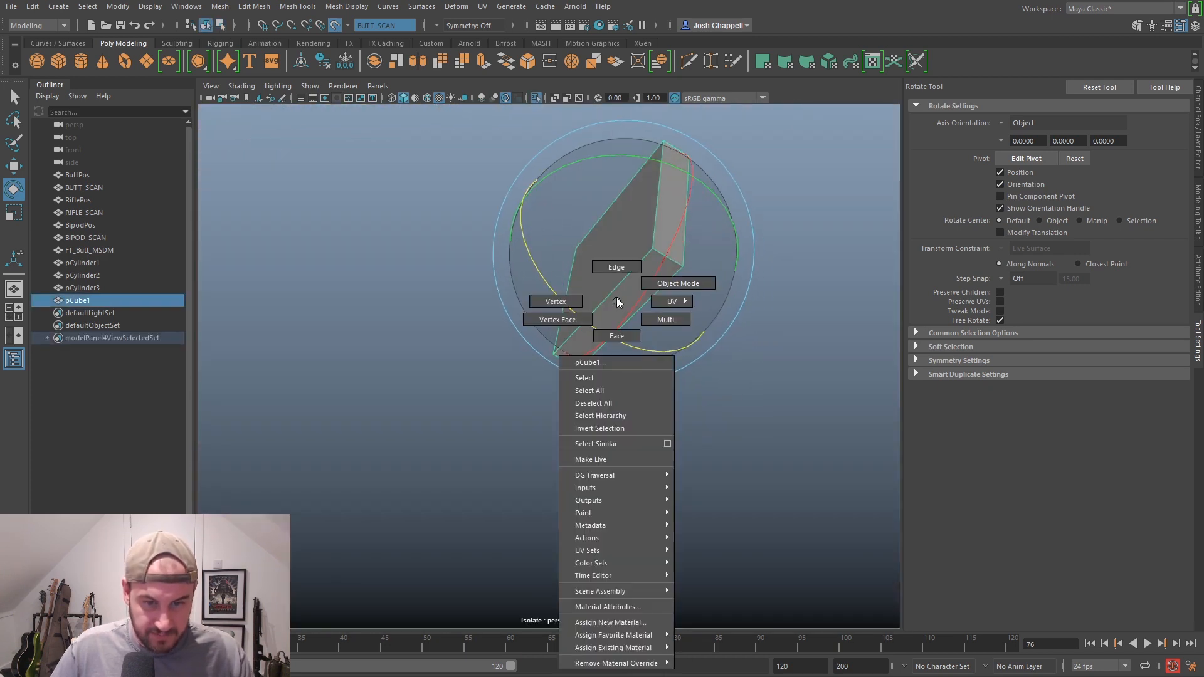
{"action": "left_click", "coordinate": [626, 331]}
{"action": "left_click", "coordinate": [619, 313]}
{"action": "key", "text": "ctrl+e"}
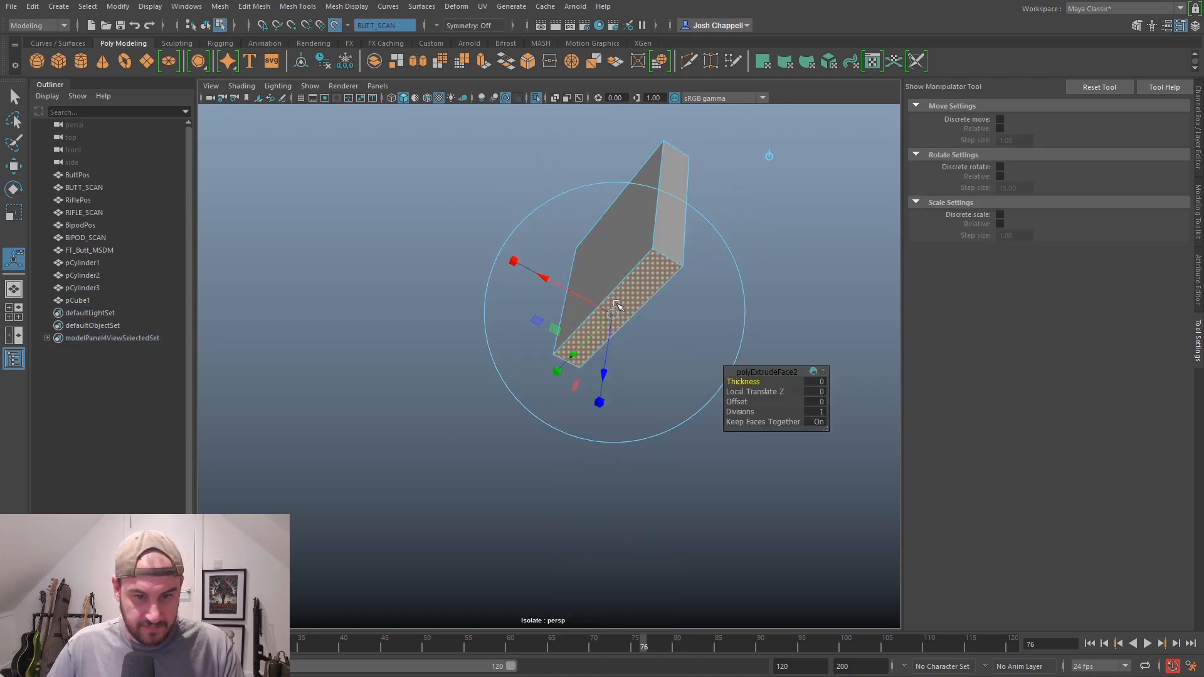
{"action": "left_click_drag", "start_coordinate": [610, 356], "coordinate": [604, 379]}
Try to rotate the extruded bottom face, and undo the rotation
{"action": "key", "text": "e"}
{"action": "mouse_move", "coordinate": [532, 358]}
{"action": "left_mouse_down", "text": "ctrl+shift"}
{"action": "mouse_move", "coordinate": [560, 388]}
{"action": "mouse_move", "coordinate": [524, 341]}
{"action": "mouse_move", "coordinate": [534, 353]}
{"action": "left_mouse_up", "text": "ctrl+shift"}
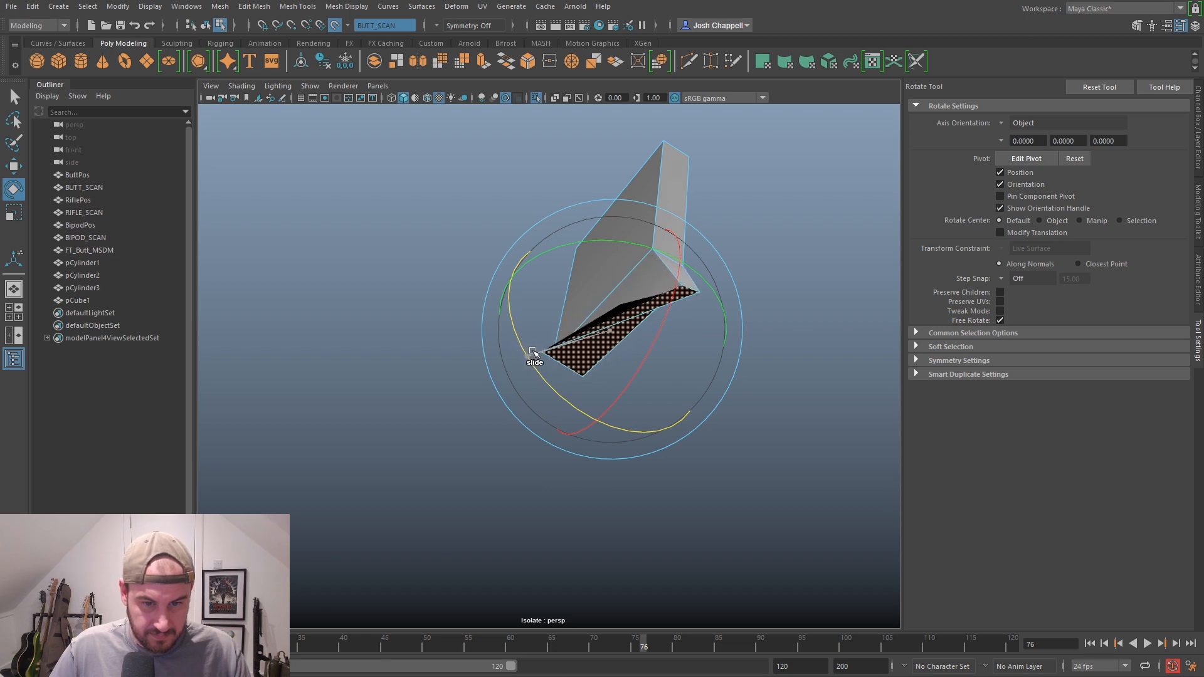
{"action": "left_click", "coordinate": [335, 27]}
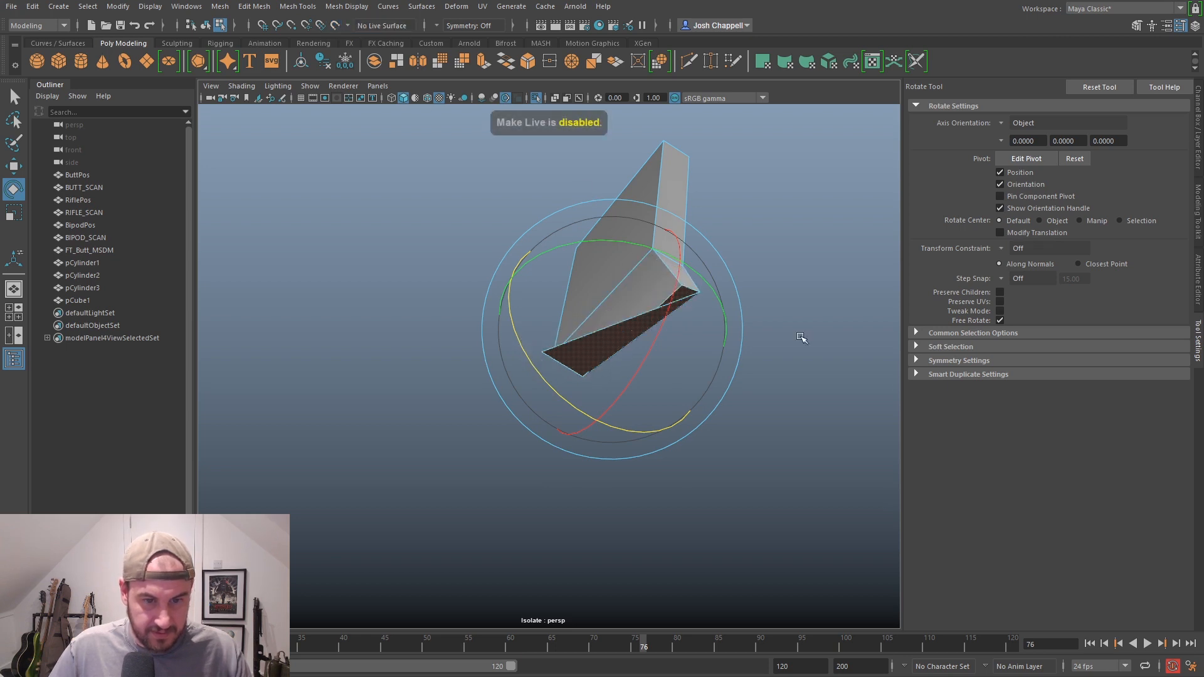
{"action": "key", "text": "ctrl+z"}
{"action": "key", "text": "ctrl+z"}
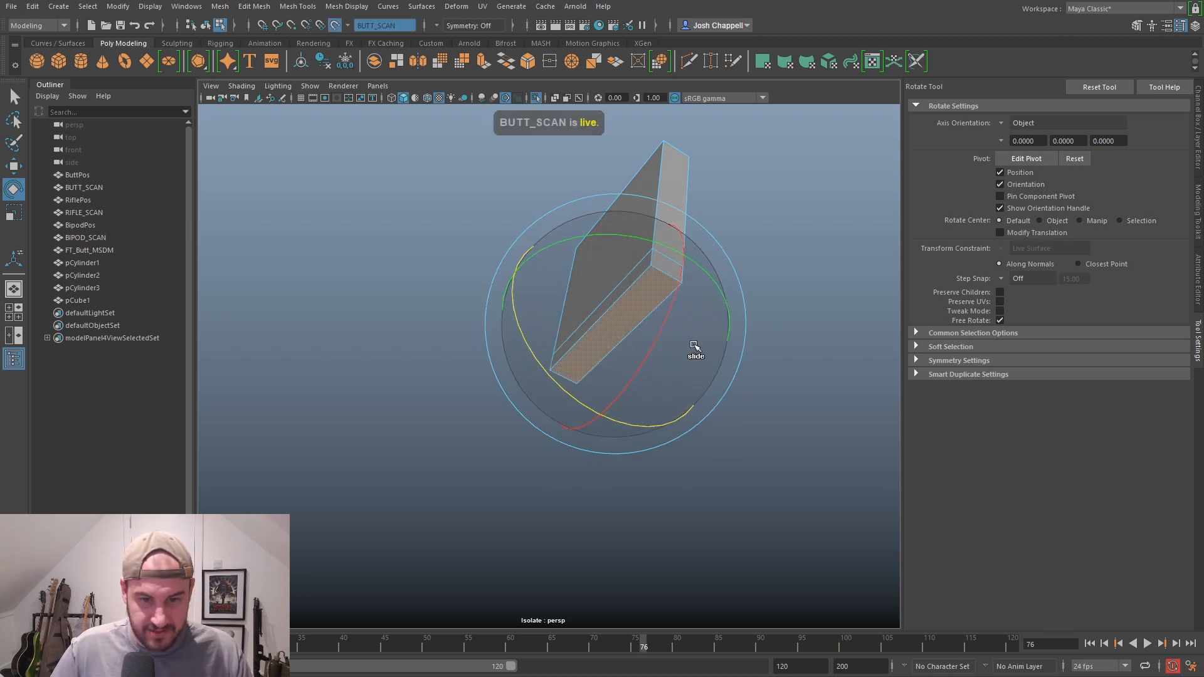
Turn off the live surface and angle the slab's extruded bottom face toward the plate's floor
{"action": "left_click", "coordinate": [336, 26]}
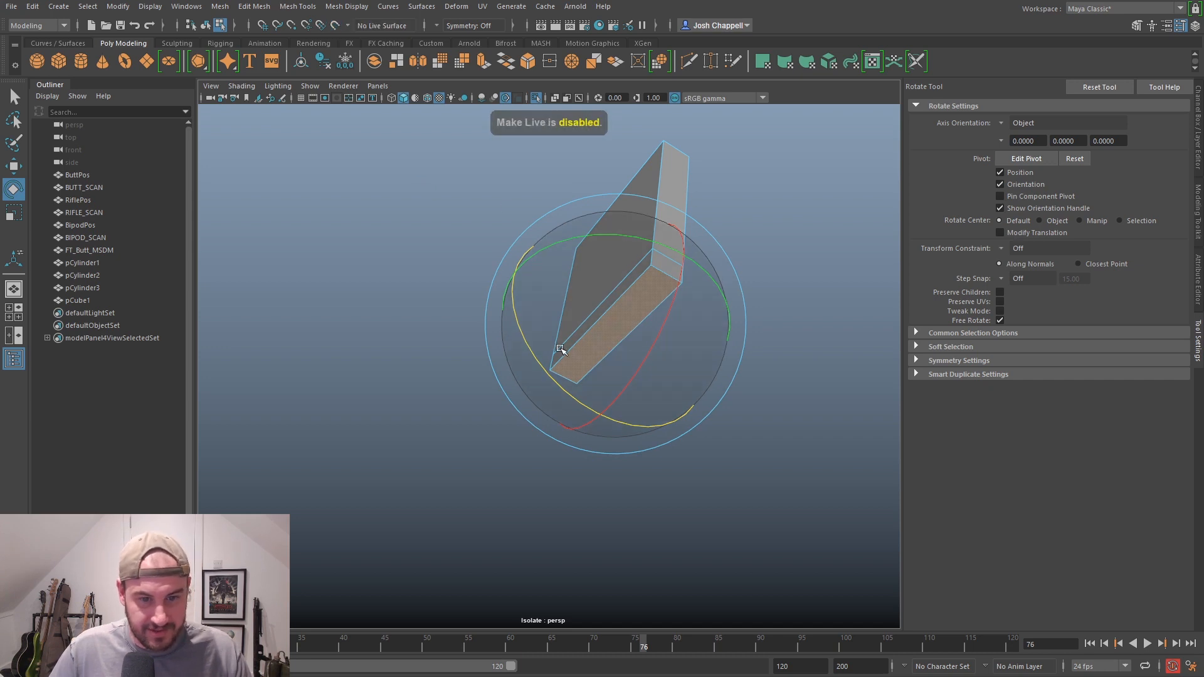
{"action": "left_click_drag", "start_coordinate": [606, 414], "coordinate": [610, 417]}
{"action": "mouse_move", "coordinate": [610, 416]}
{"action": "left_mouse_down", "text": "alt"}
{"action": "mouse_move", "coordinate": [616, 395]}
{"action": "mouse_move", "coordinate": [607, 443]}
{"action": "mouse_move", "coordinate": [609, 430]}
{"action": "left_mouse_up", "text": "alt"}
{"action": "key", "text": "w"}
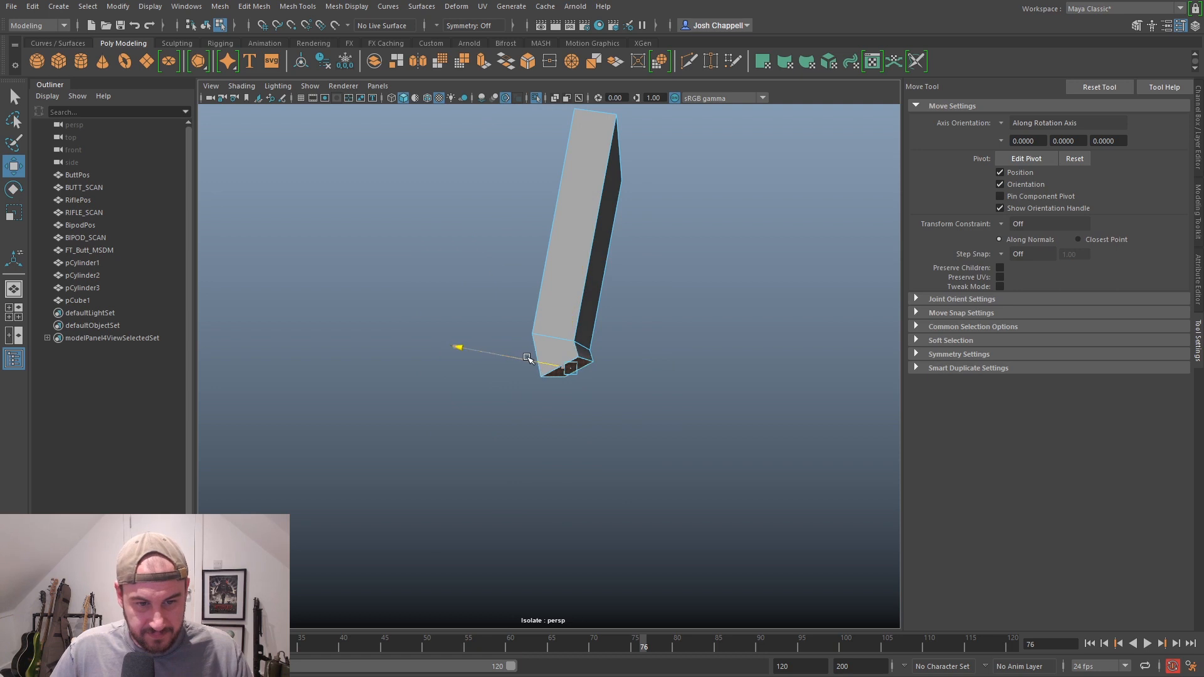
{"action": "left_click_drag", "start_coordinate": [606, 356], "coordinate": [592, 363], "text": "alt"}
Extrude the angled bottom face again and rotate the new end upright to form an L-shaped foot
{"action": "key", "text": "ctrl+e"}
{"action": "key", "text": "w"}
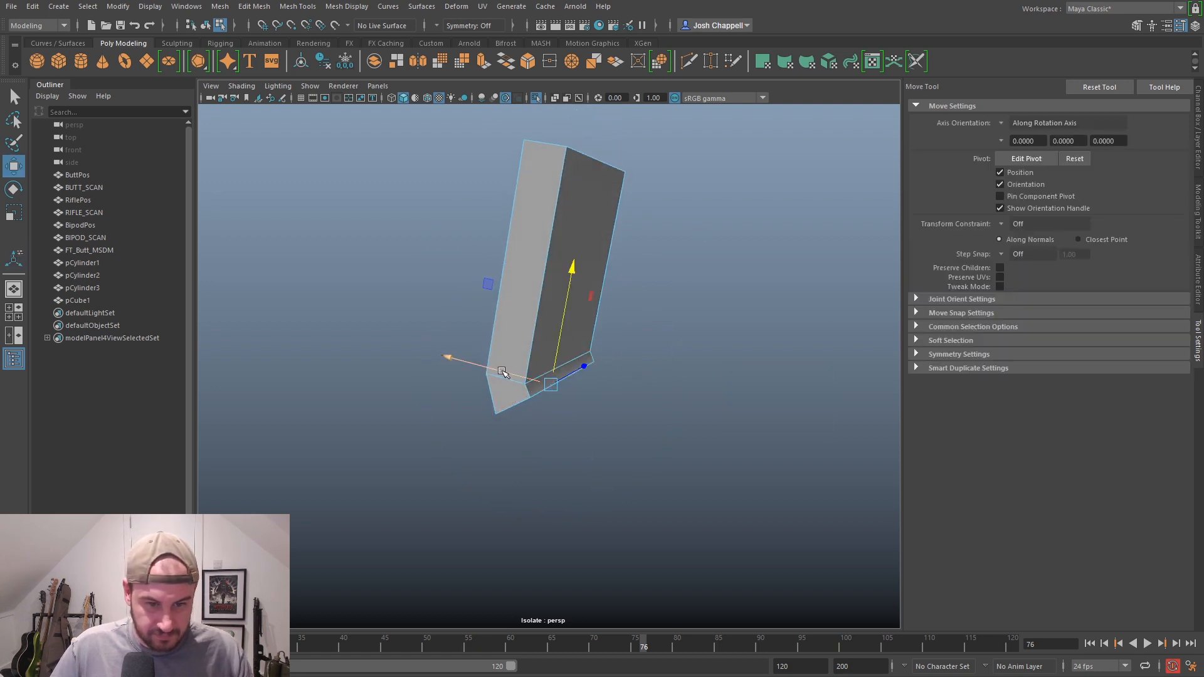
{"action": "key", "text": "e"}
{"action": "left_click_drag", "start_coordinate": [653, 308], "coordinate": [640, 368]}
{"action": "mouse_move", "coordinate": [629, 476]}
{"action": "left_mouse_down"}
{"action": "mouse_move", "coordinate": [657, 480]}
{"action": "mouse_move", "coordinate": [635, 489]}
{"action": "mouse_move", "coordinate": [635, 476]}
{"action": "left_mouse_up"}
{"action": "key", "text": "r"}
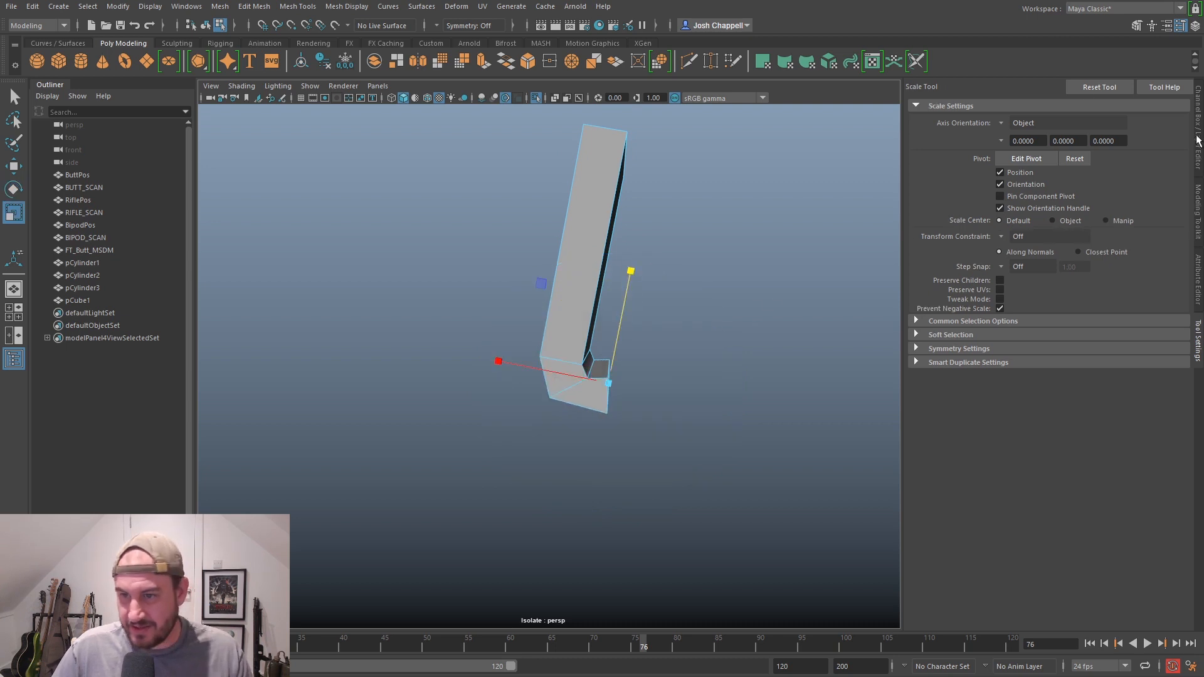
Select the four-edge loop at the foot's bend, rotate it, and move it to about X -3.18 to even out the corner
{"action": "left_click", "coordinate": [1198, 206]}
{"action": "left_click", "coordinate": [1054, 128]}
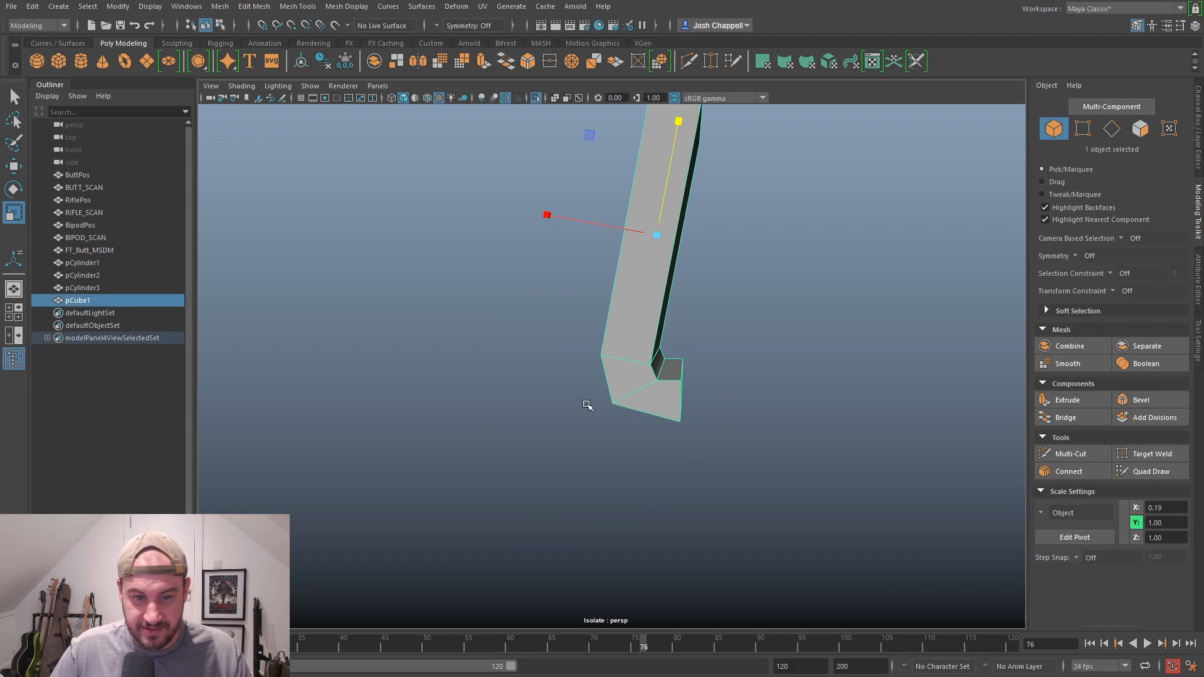
{"action": "key", "text": "F10"}
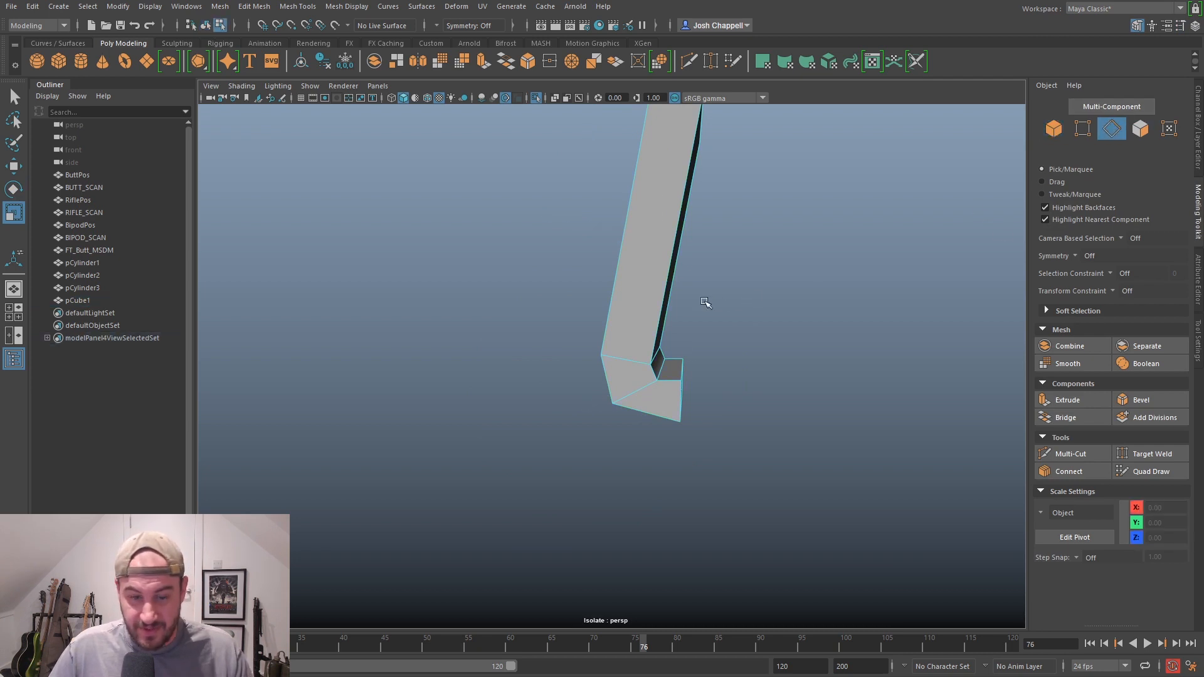
{"action": "double_click", "coordinate": [651, 393]}
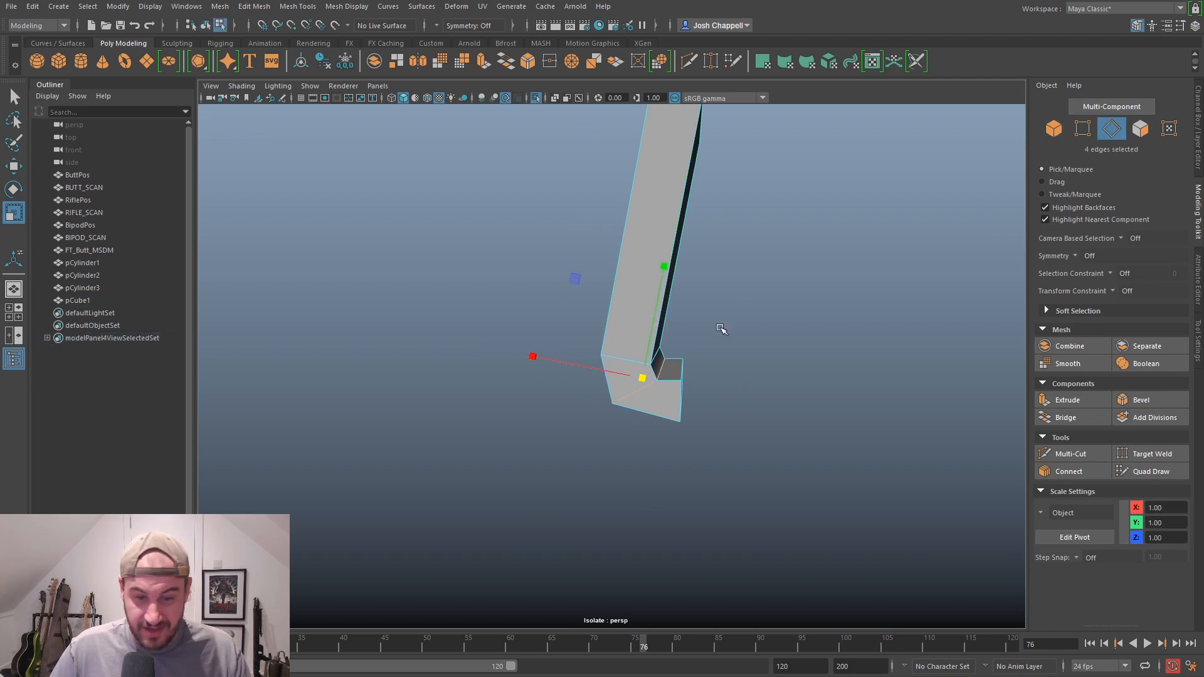
{"action": "key", "text": "e"}
{"action": "left_click_drag", "start_coordinate": [740, 310], "coordinate": [723, 295]}
{"action": "key", "text": "w"}
{"action": "left_click_drag", "start_coordinate": [688, 417], "coordinate": [659, 399], "text": "alt"}
{"action": "key", "text": "e"}
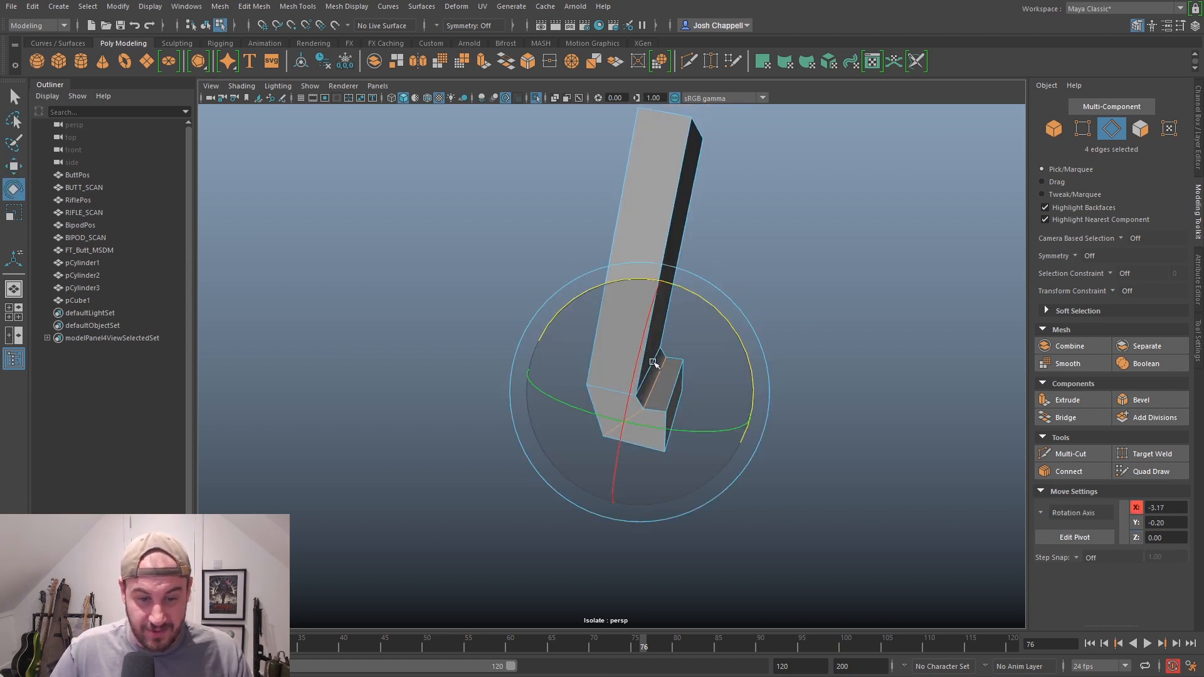
{"action": "key", "text": "w"}
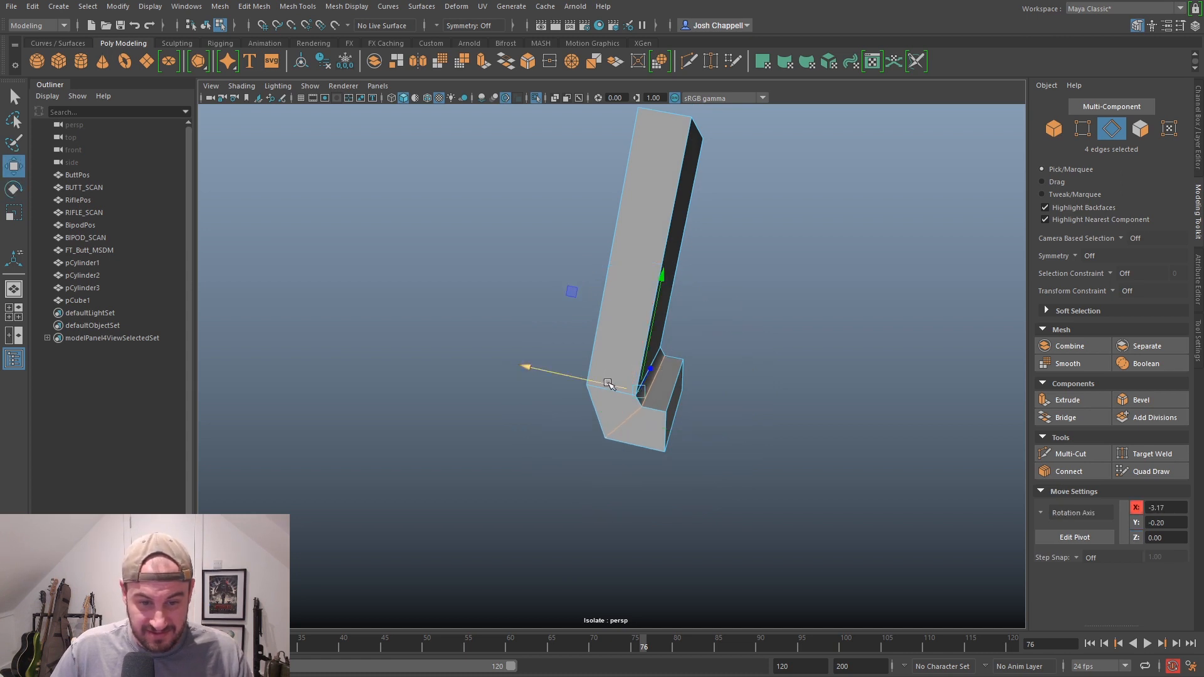
{"action": "left_click_drag", "start_coordinate": [614, 388], "coordinate": [694, 444], "text": "alt"}
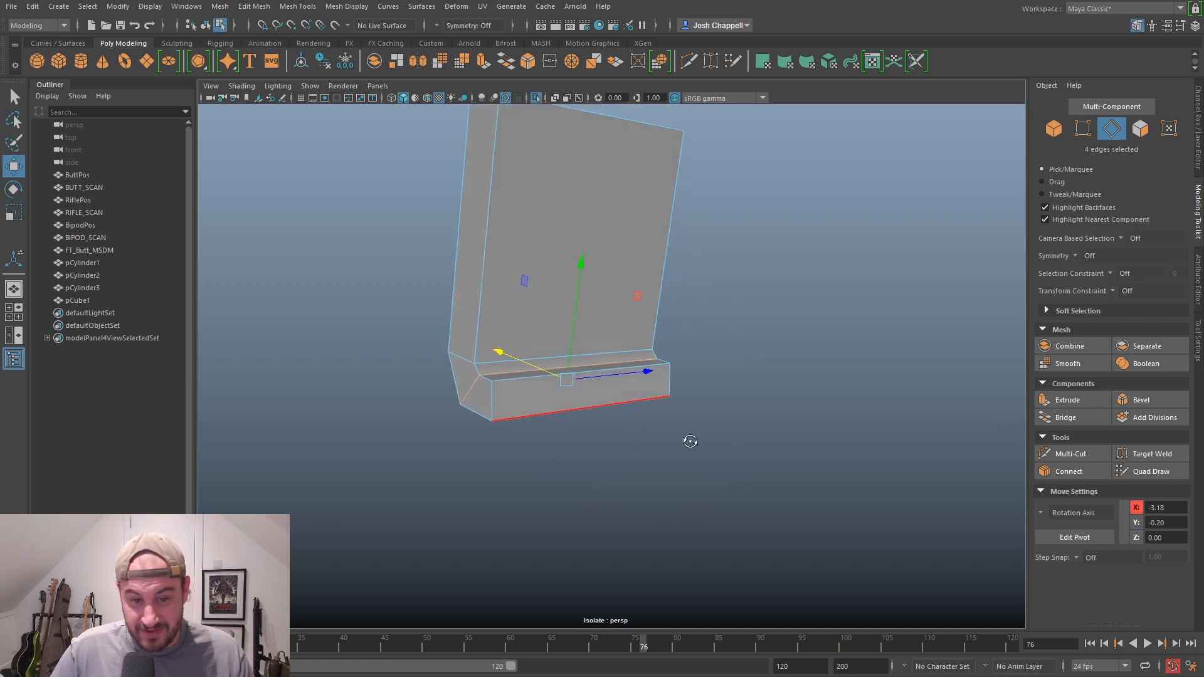
Extrude the foot's end face along the plate floor to about X -4.16 and show the scan again
{"action": "left_click", "coordinate": [1141, 129]}
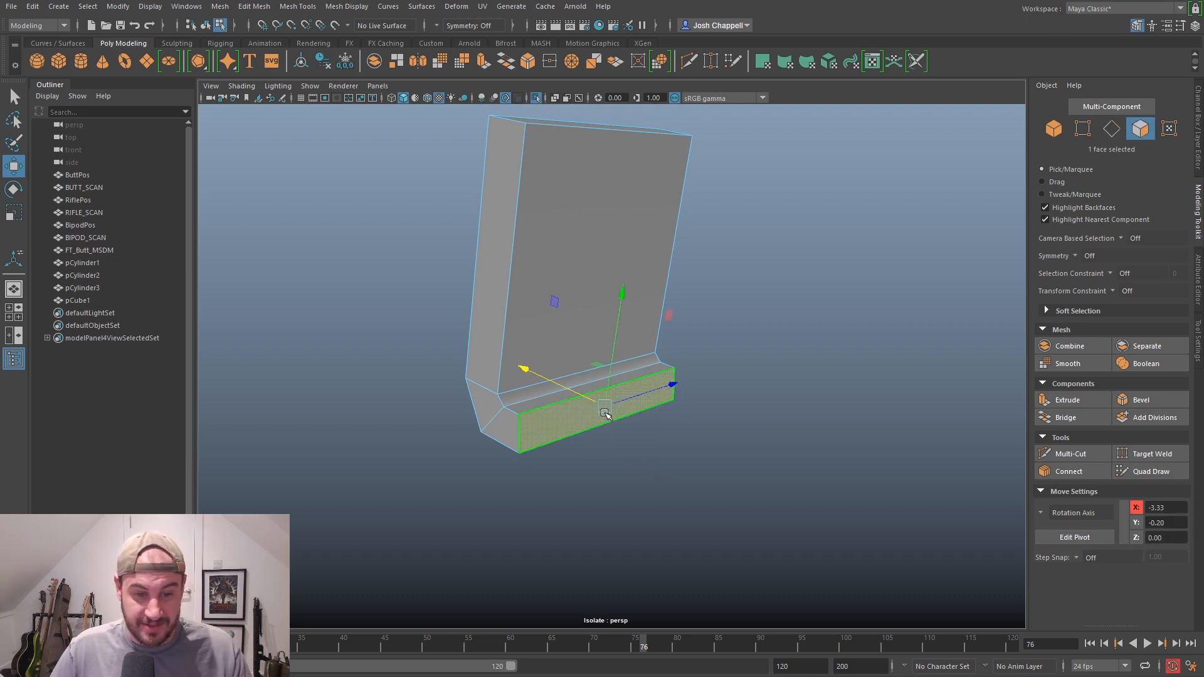
{"action": "key", "text": "ctrl+e"}
{"action": "key", "text": "w"}
{"action": "left_click_drag", "start_coordinate": [578, 394], "coordinate": [683, 444]}
{"action": "key", "text": "ctrl+1"}
{"action": "scroll", "coordinate": [749, 397], "scroll_direction": "down", "scroll_amount": 3}
{"action": "left_click_drag", "start_coordinate": [749, 396], "coordinate": [621, 458], "text": "alt"}
{"action": "left_click_drag", "start_coordinate": [705, 492], "coordinate": [663, 441], "text": "alt"}
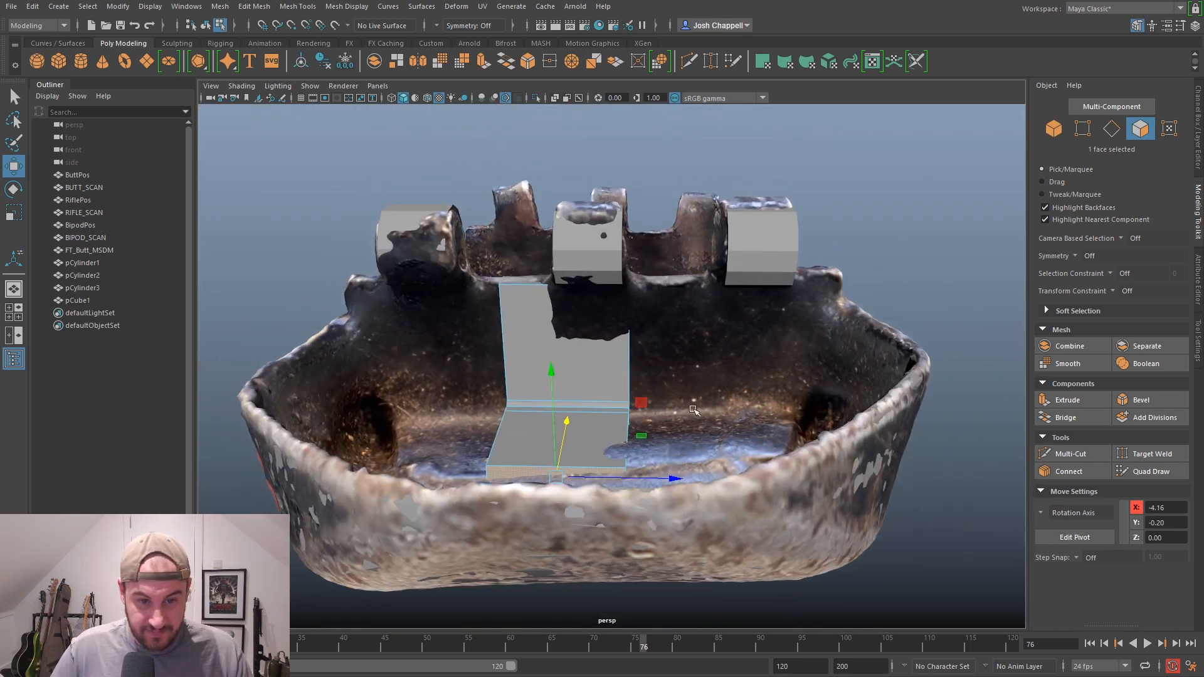
Move the ten vertices at one end of the L-shaped wall along Z to the plate's side wall
{"action": "left_click", "coordinate": [1083, 132]}
{"action": "left_click_drag", "start_coordinate": [613, 247], "coordinate": [625, 478]}
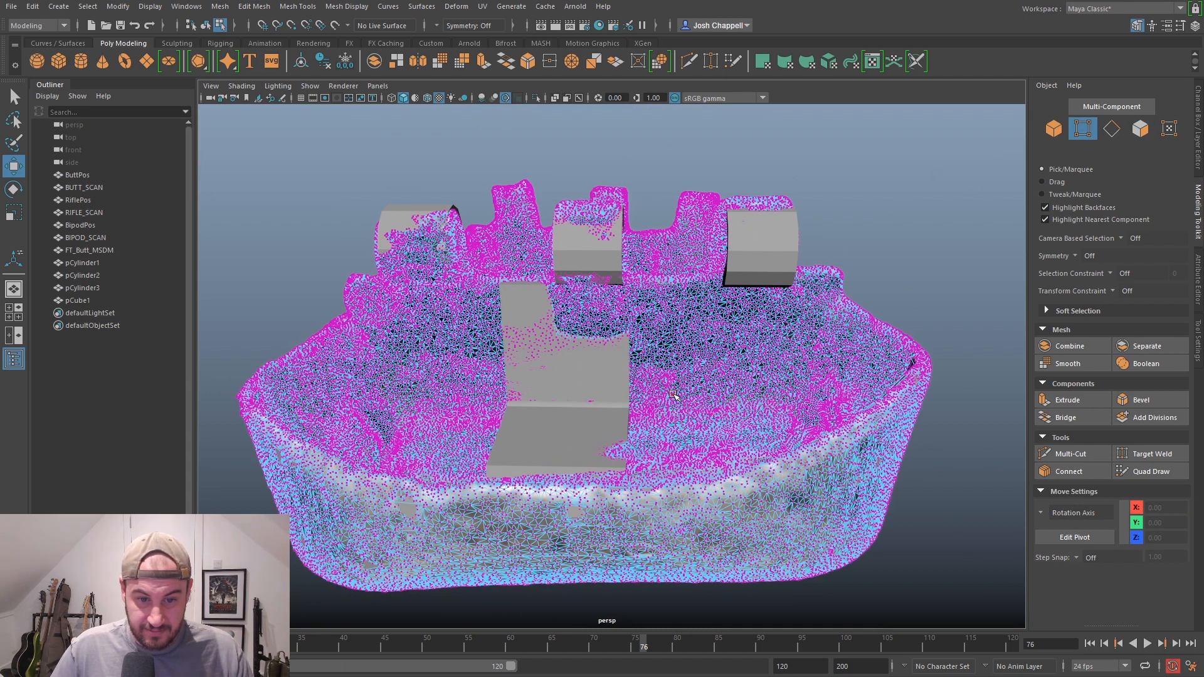
{"action": "left_click_drag", "start_coordinate": [690, 375], "coordinate": [752, 340]}
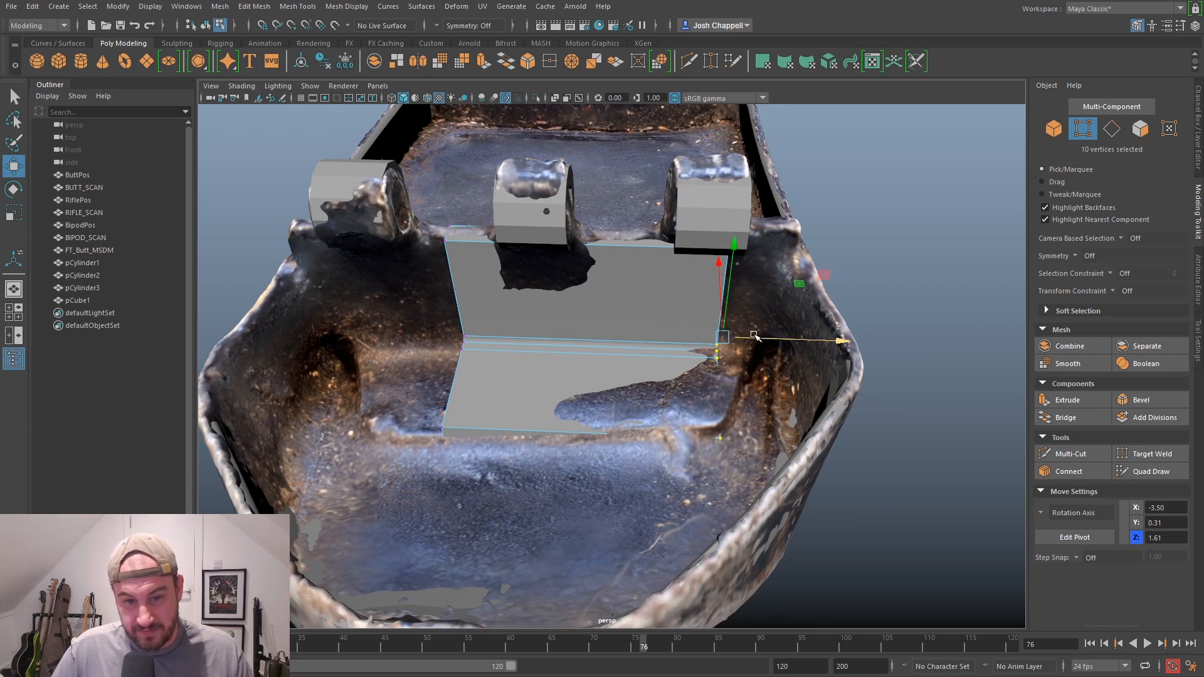
{"action": "mouse_move", "coordinate": [766, 339]}
{"action": "middle_mouse_down", "text": "alt"}
{"action": "mouse_move", "coordinate": [754, 370]}
{"action": "mouse_move", "coordinate": [758, 355]}
{"action": "middle_mouse_up", "text": "alt"}
{"action": "left_click_drag", "start_coordinate": [758, 356], "coordinate": [832, 344]}
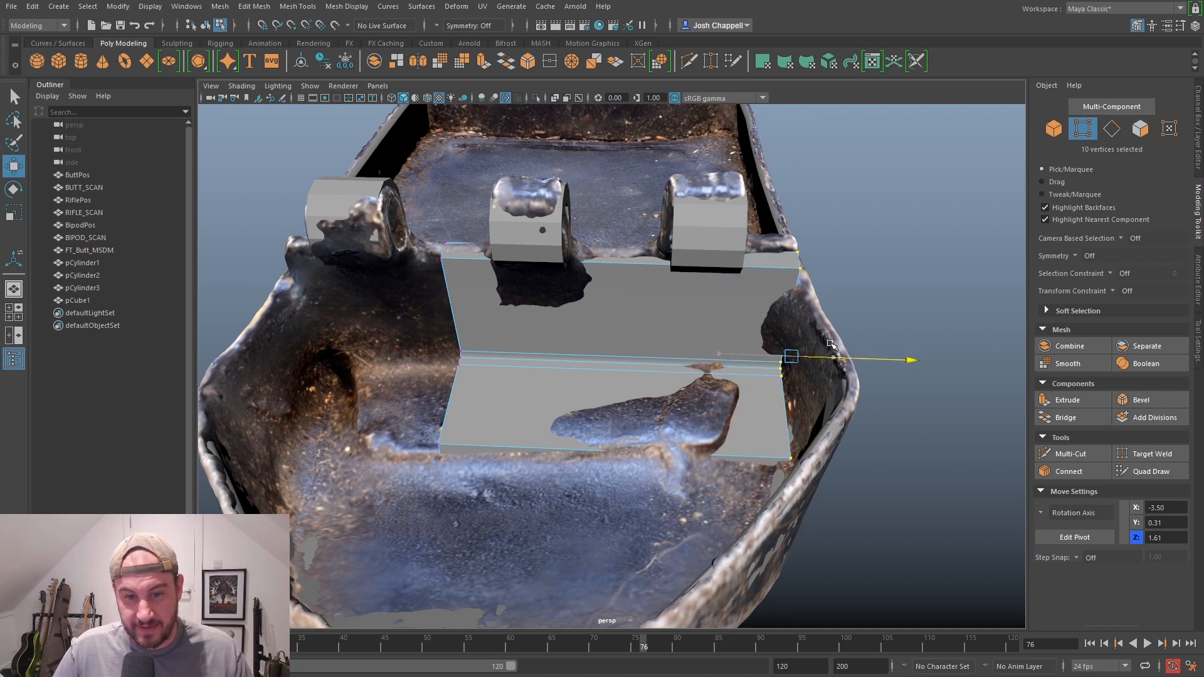
{"action": "mouse_move", "coordinate": [831, 345]}
{"action": "left_mouse_down"}
{"action": "mouse_move", "coordinate": [759, 339]}
{"action": "mouse_move", "coordinate": [833, 326]}
{"action": "left_mouse_up"}
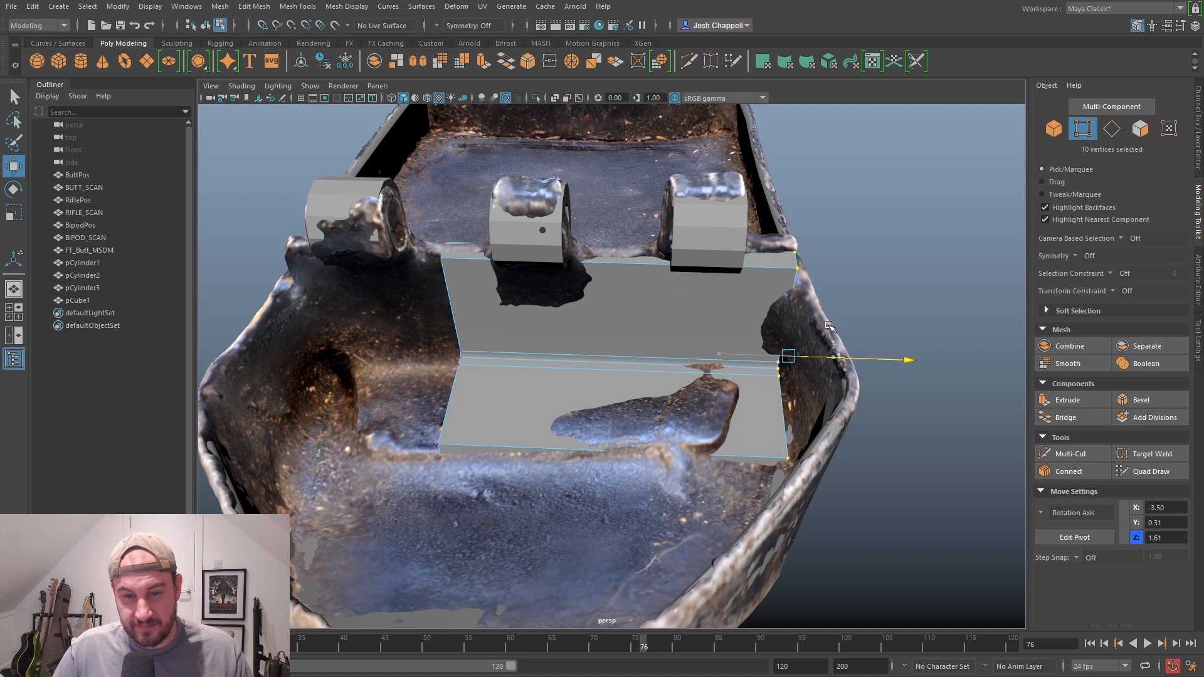
{"action": "left_click_drag", "start_coordinate": [830, 326], "coordinate": [828, 326]}
Move the vertices at the opposite end along Z so the L-shaped wall spans the full hinge row
{"action": "middle_click_drag", "start_coordinate": [638, 379], "coordinate": [703, 355], "text": "alt"}
{"action": "left_click_drag", "start_coordinate": [584, 256], "coordinate": [578, 341]}
{"action": "left_click_drag", "start_coordinate": [651, 411], "coordinate": [691, 442], "text": "alt"}
{"action": "right_click_drag", "start_coordinate": [795, 350], "coordinate": [827, 329]}
{"action": "left_click_drag", "start_coordinate": [868, 336], "coordinate": [695, 243], "text": "alt"}
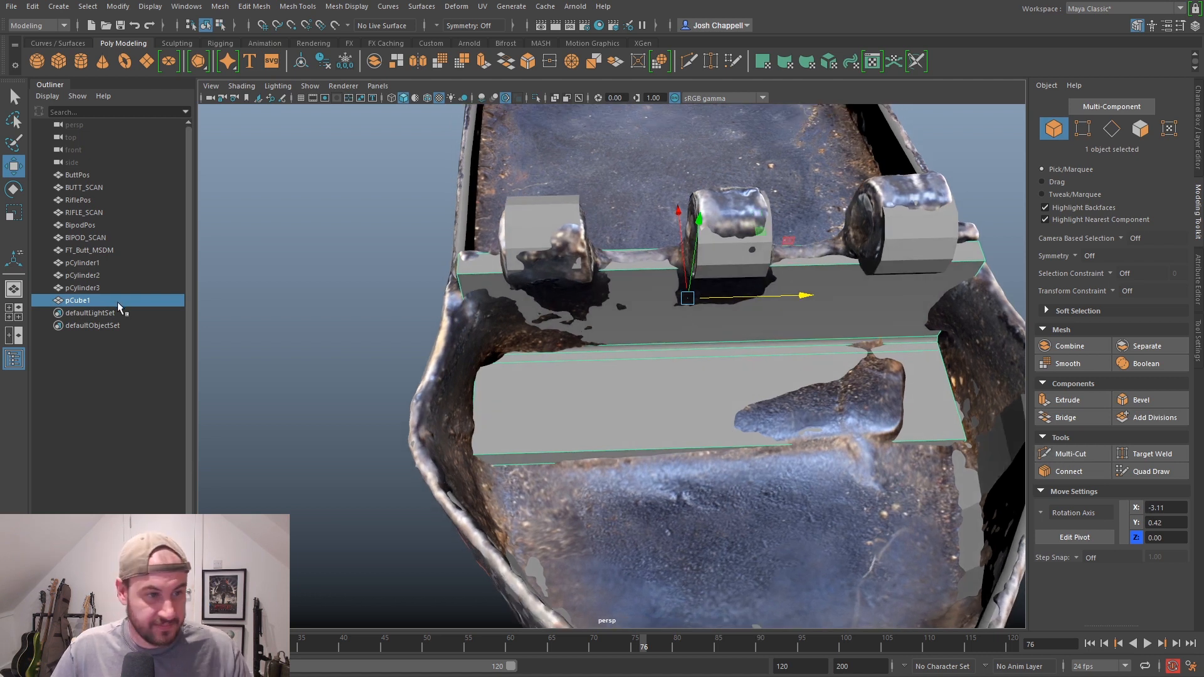
Isolate pCylinder1, pCylinder2, pCylinder3 and pCube1 for a close side view of where the rings meet the wall
{"action": "left_click", "coordinate": [88, 268]}
{"action": "left_click", "coordinate": [81, 301], "text": "shift"}
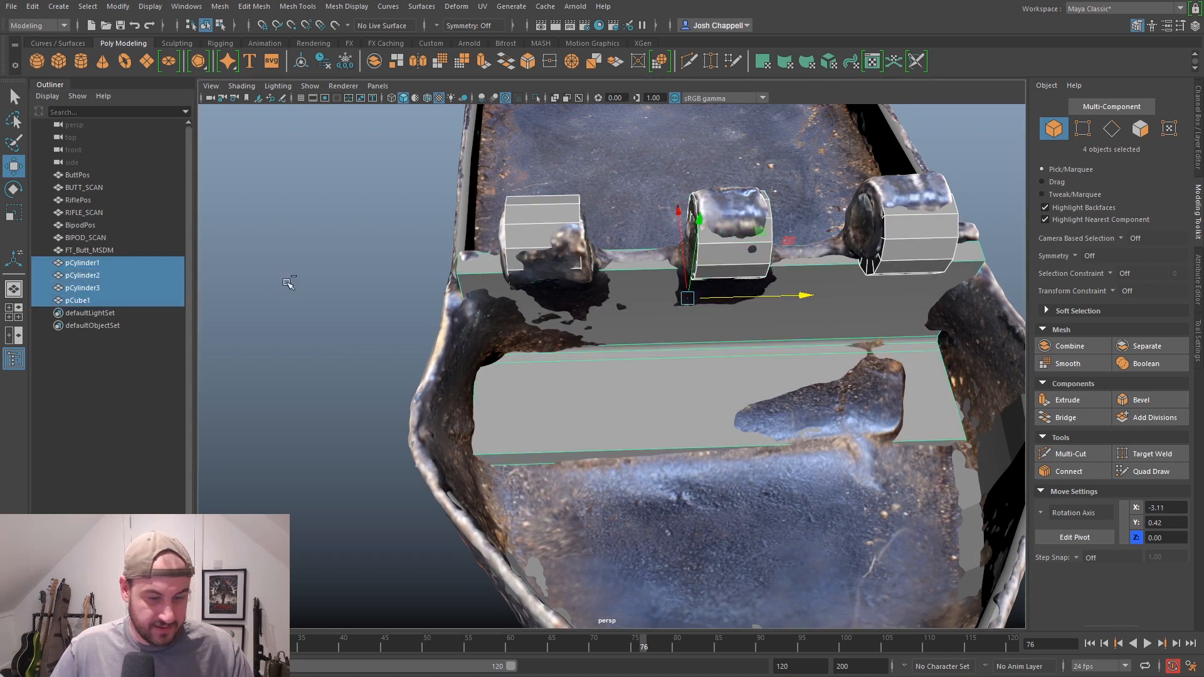
{"action": "key", "text": "ctrl+1"}
{"action": "left_click_drag", "start_coordinate": [631, 370], "coordinate": [700, 351], "text": "alt"}
{"action": "middle_click_drag", "start_coordinate": [705, 333], "coordinate": [678, 398], "text": "alt"}
{"action": "scroll", "coordinate": [678, 397], "scroll_direction": "up", "scroll_amount": 5}
{"action": "left_click_drag", "start_coordinate": [678, 398], "coordinate": [820, 357], "text": "alt"}
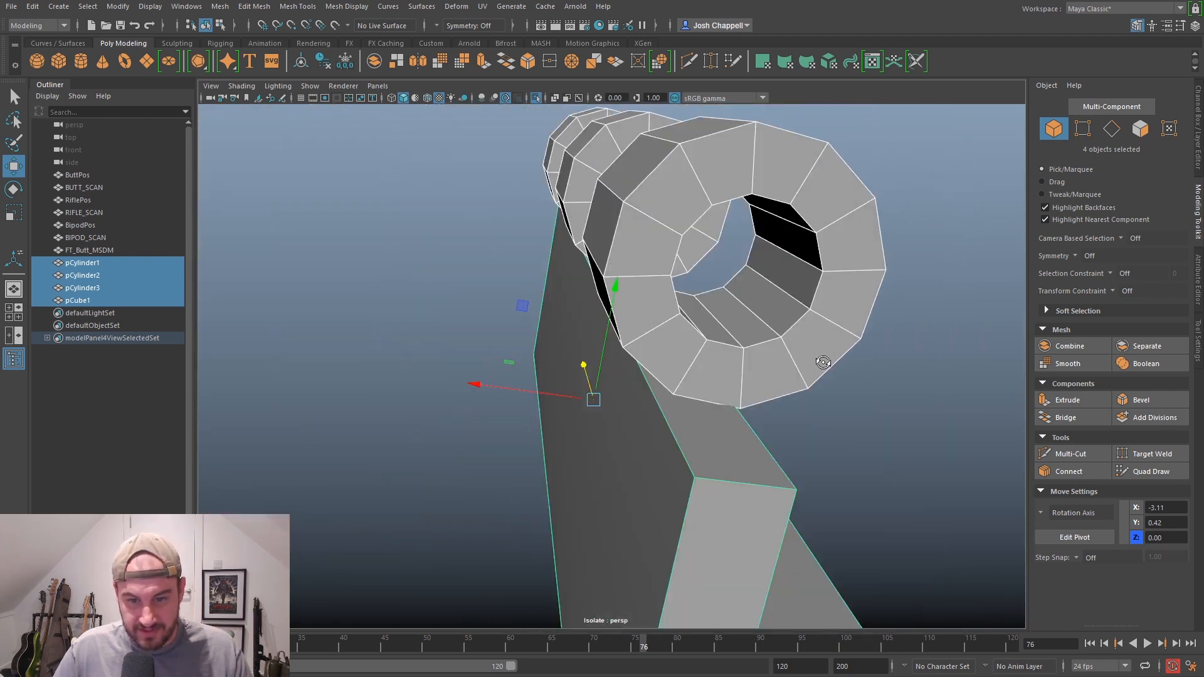
{"action": "scroll", "coordinate": [820, 358], "scroll_direction": "up", "scroll_amount": 3}
{"action": "left_click_drag", "start_coordinate": [629, 331], "coordinate": [595, 350], "text": "alt"}
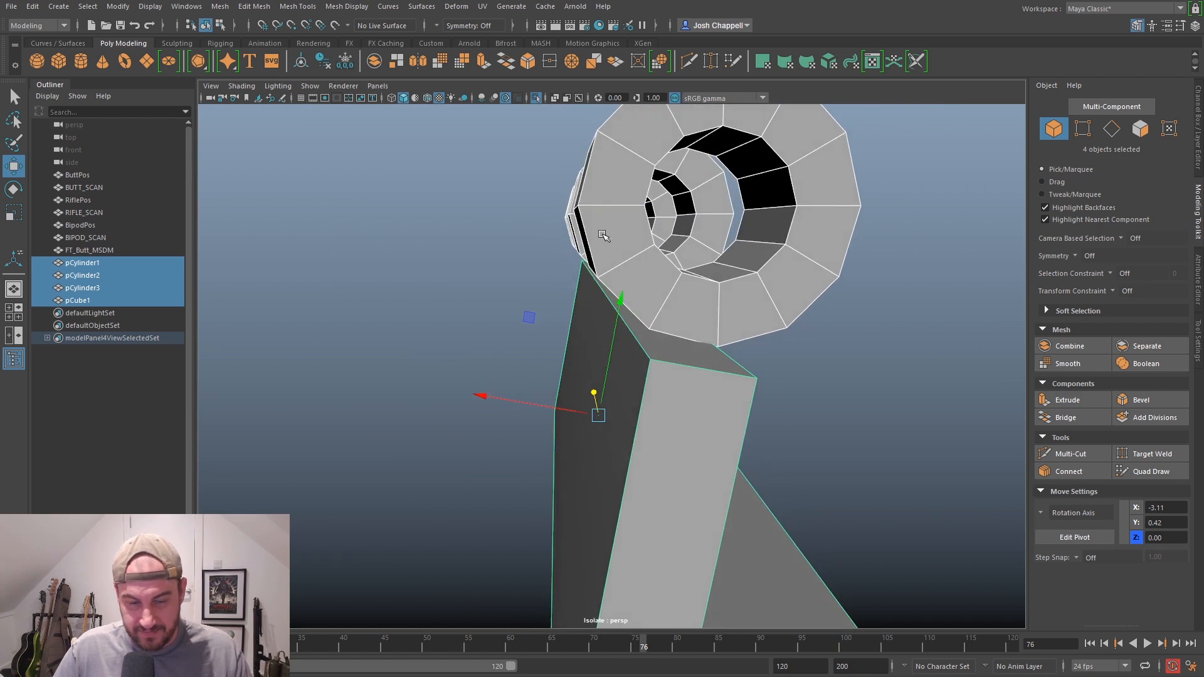
Insert vertical edge loops across the L-shaped wall with Multi-Cut, aligned with both ends of the first two hinge rings
{"action": "left_click_drag", "start_coordinate": [710, 327], "coordinate": [768, 323], "text": "alt"}
{"action": "left_click", "coordinate": [1069, 456]}
{"action": "left_click_drag", "start_coordinate": [784, 414], "coordinate": [736, 389], "text": "alt"}
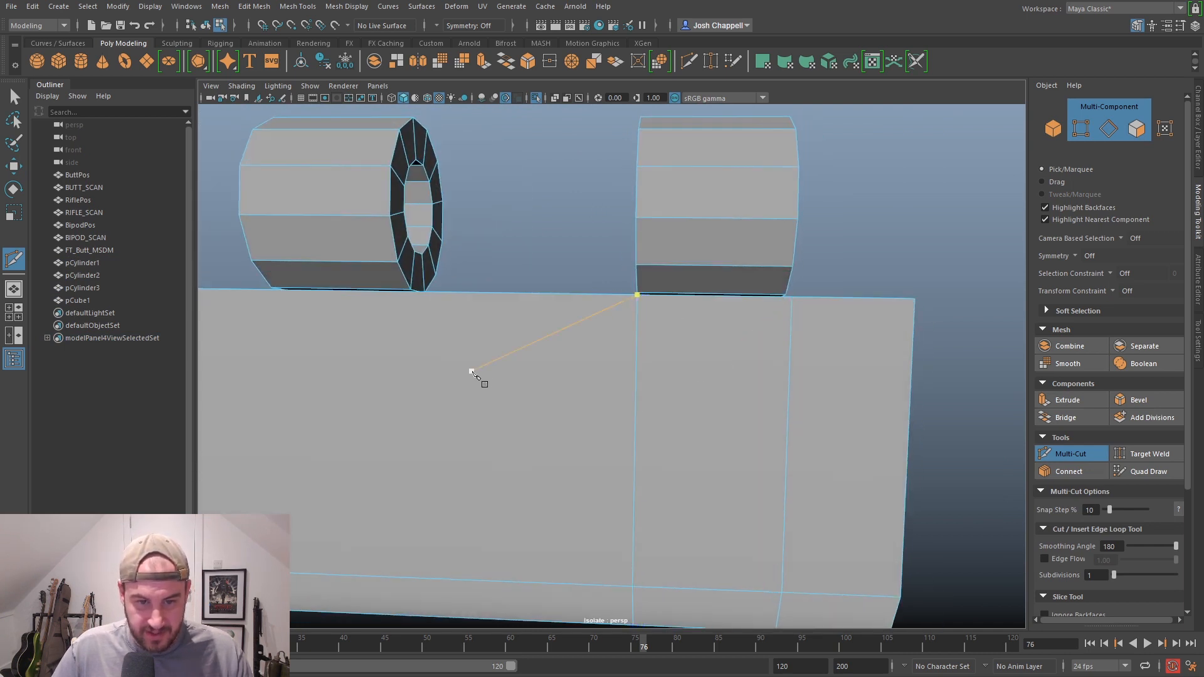
{"action": "middle_click_drag", "start_coordinate": [476, 370], "coordinate": [712, 392], "text": "alt"}
{"action": "left_click", "coordinate": [640, 314], "text": "ctrl"}
{"action": "middle_click_drag", "start_coordinate": [487, 403], "coordinate": [633, 419], "text": "alt"}
{"action": "left_click", "coordinate": [638, 538], "text": "ctrl"}
Insert two more edge loops across the wall in line with the ends of the remaining hinge ring
{"action": "middle_click_drag", "start_coordinate": [411, 417], "coordinate": [638, 410], "text": "alt"}
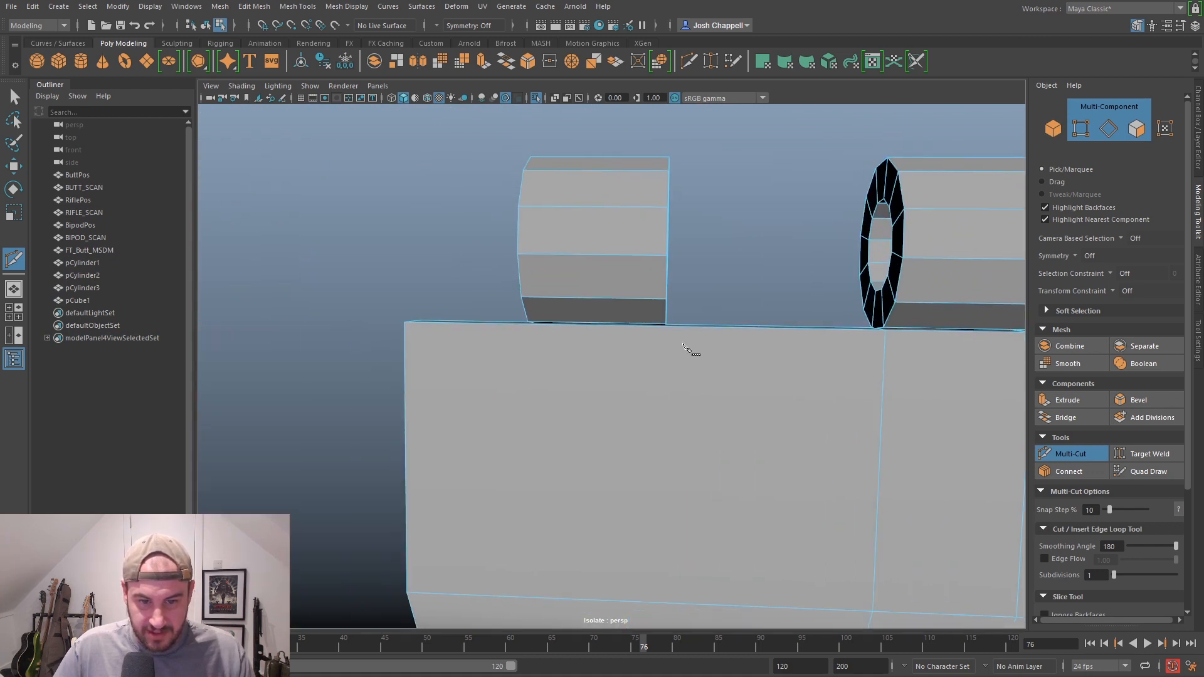
{"action": "left_click", "coordinate": [666, 326], "text": "ctrl"}
{"action": "middle_click_drag", "start_coordinate": [533, 386], "coordinate": [677, 390], "text": "alt"}
{"action": "left_click", "coordinate": [666, 328], "text": "ctrl"}
{"action": "left_click", "coordinate": [1083, 458]}
{"action": "left_click_drag", "start_coordinate": [693, 433], "coordinate": [728, 381], "text": "alt"}
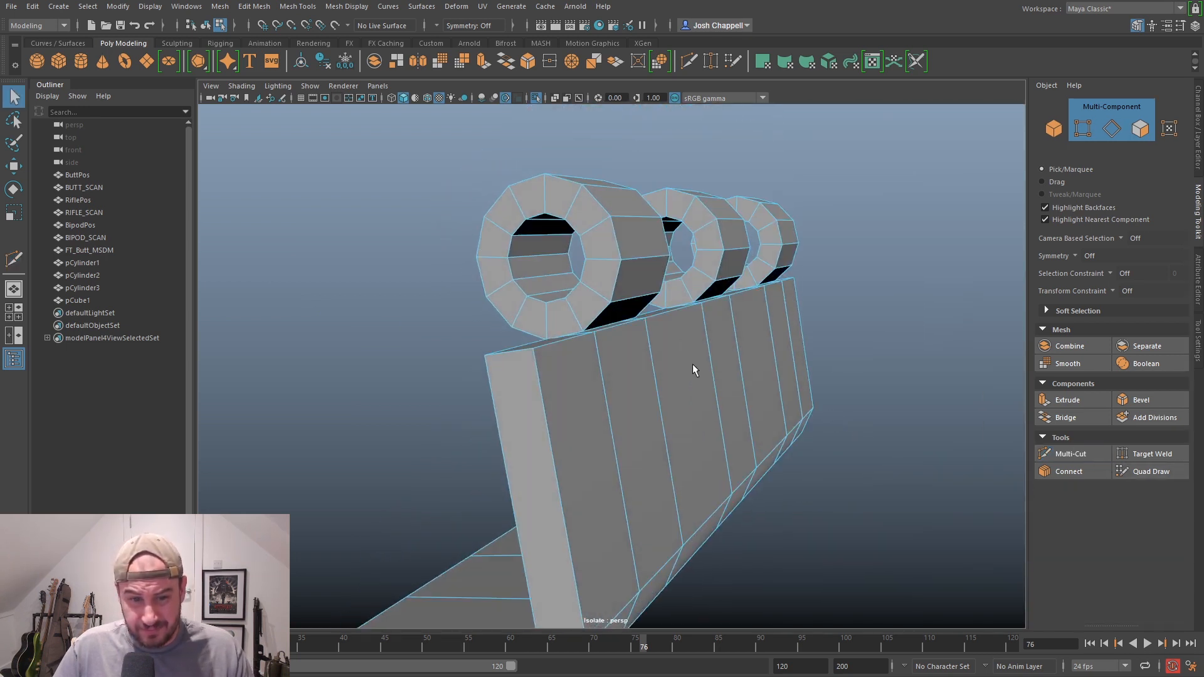
Delete the wall's narrow top faces directly beneath the first two hinge rings
{"action": "scroll", "coordinate": [584, 297], "scroll_direction": "up", "scroll_amount": 3}
{"action": "scroll", "coordinate": [584, 297], "scroll_direction": "up", "scroll_amount": 3}
{"action": "left_click", "coordinate": [1141, 128]}
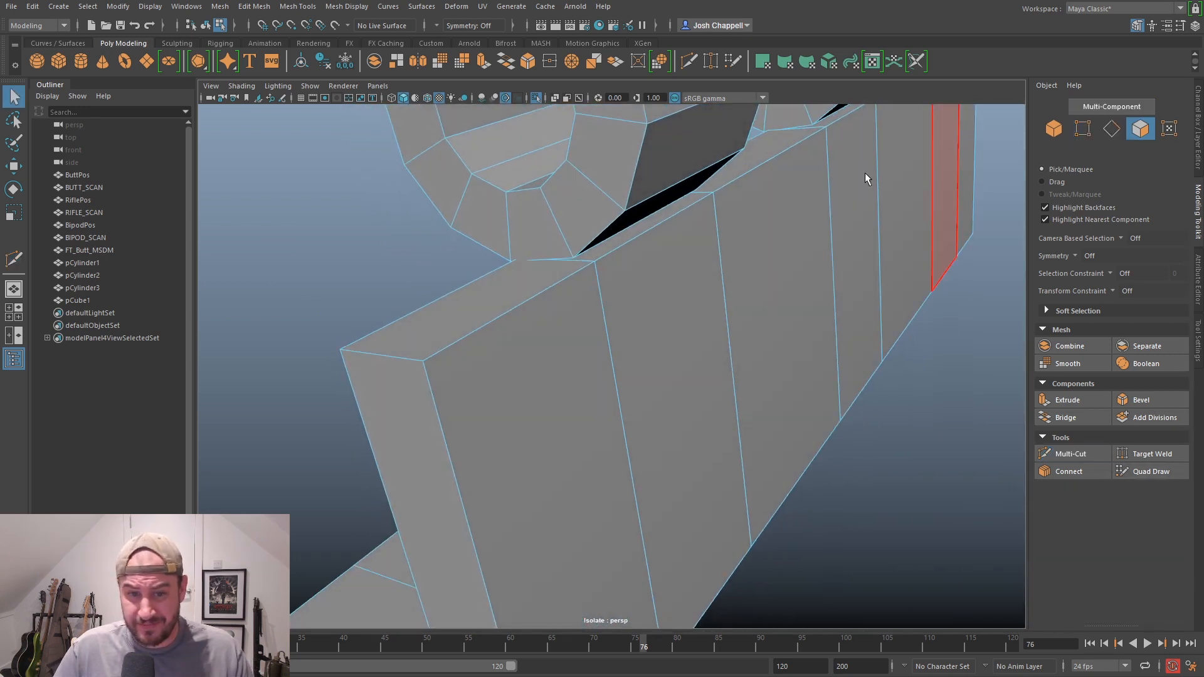
{"action": "left_click", "coordinate": [627, 237]}
{"action": "key", "text": "Delete"}
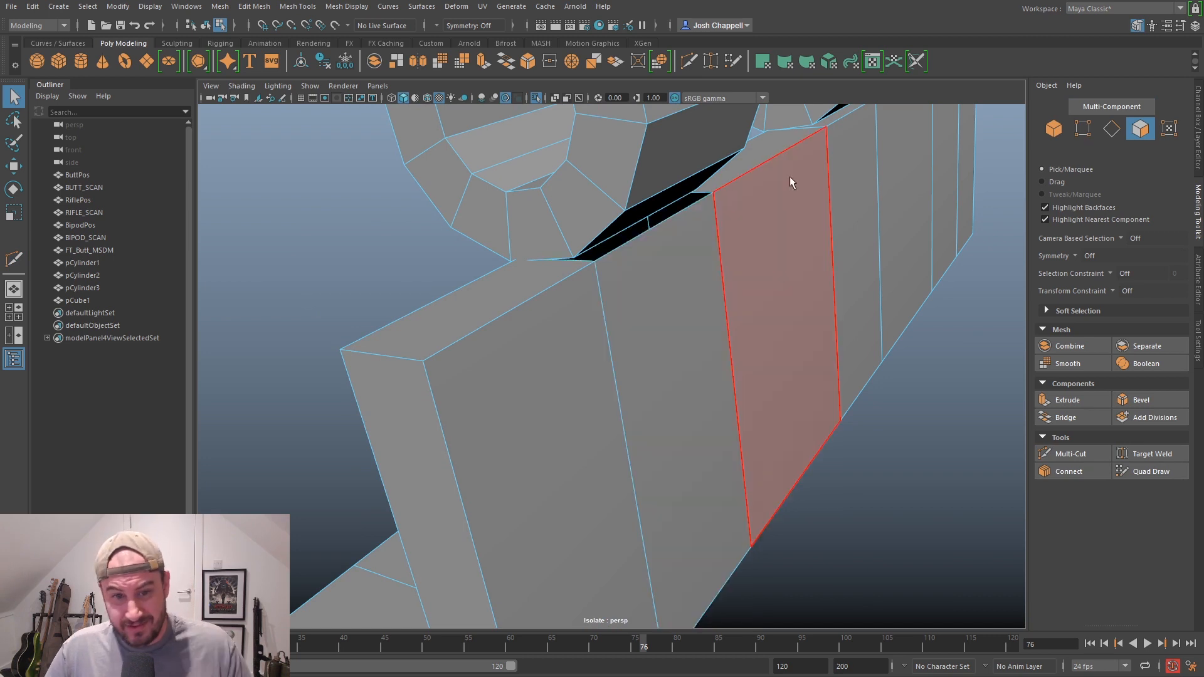
{"action": "scroll", "coordinate": [855, 181], "scroll_direction": "down", "scroll_amount": 5}
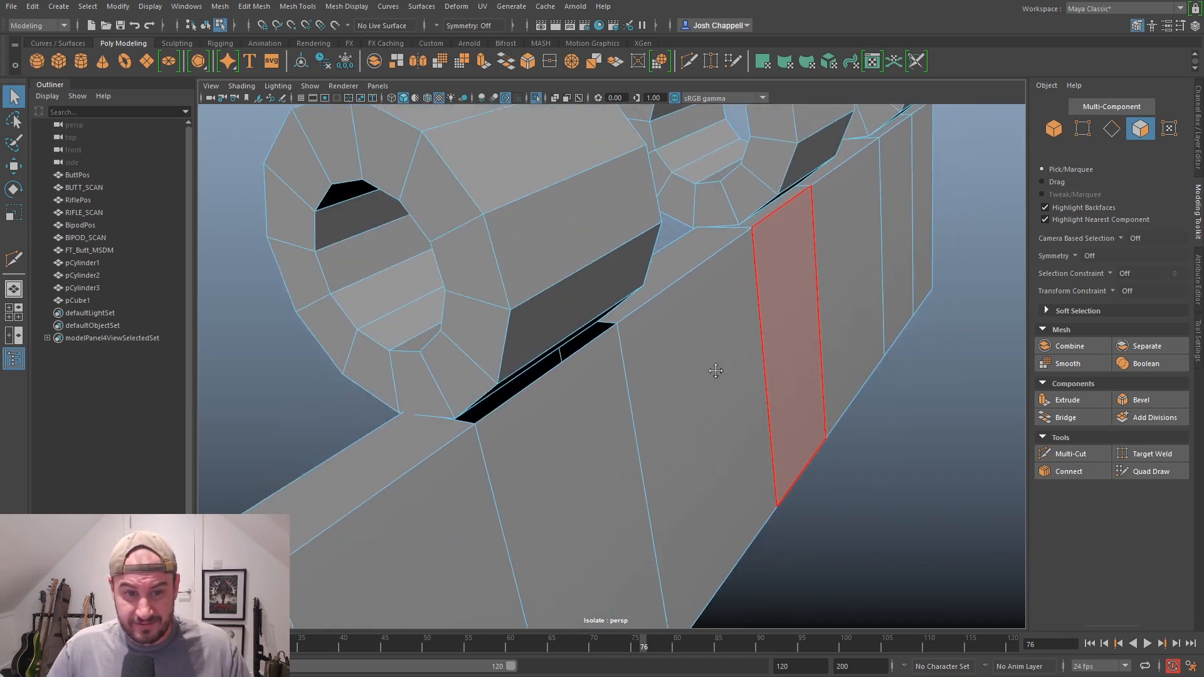
{"action": "left_click", "coordinate": [751, 229]}
{"action": "key", "text": "Delete"}
Delete the wall's top face beneath the third hinge ring
{"action": "left_click_drag", "start_coordinate": [759, 254], "coordinate": [690, 276], "text": "alt"}
{"action": "middle_click_drag", "start_coordinate": [1019, 397], "coordinate": [940, 398], "text": "alt"}
{"action": "left_click_drag", "start_coordinate": [941, 396], "coordinate": [607, 328], "text": "alt"}
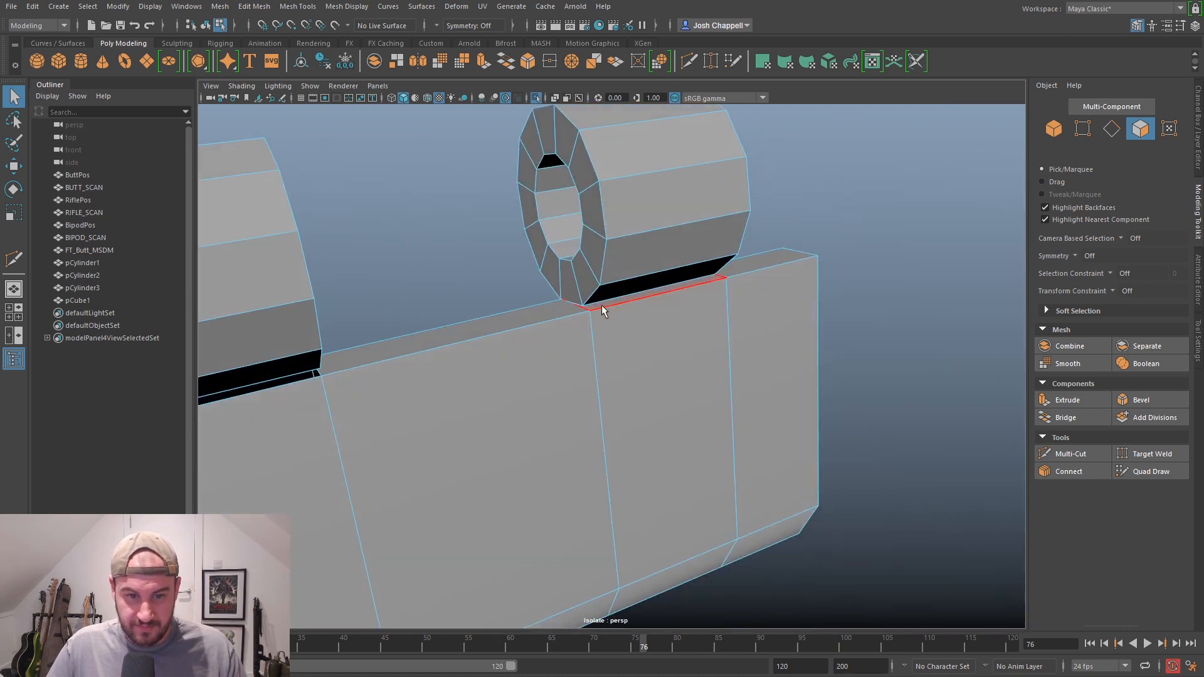
{"action": "left_click", "coordinate": [601, 305]}
{"action": "key", "text": "Delete"}
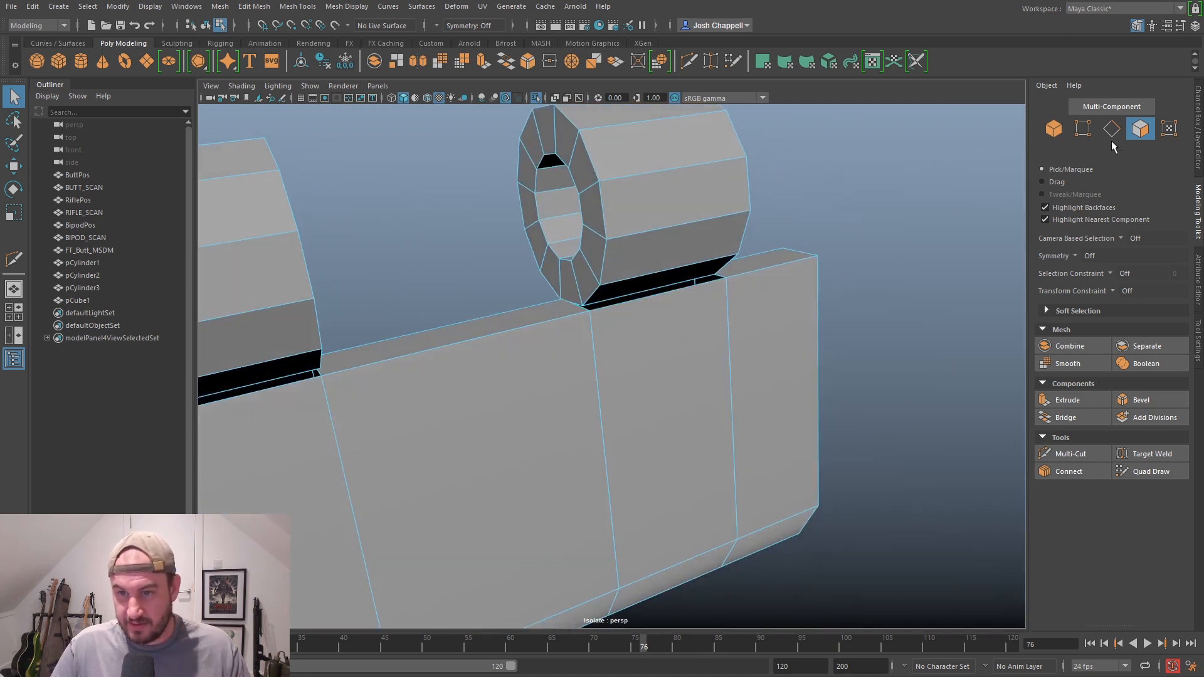
Move the wall's edge loops under the end ring and at the middle ring's near end along Z to match the ring ends
{"action": "left_click_drag", "start_coordinate": [841, 197], "coordinate": [480, 449], "text": "alt"}
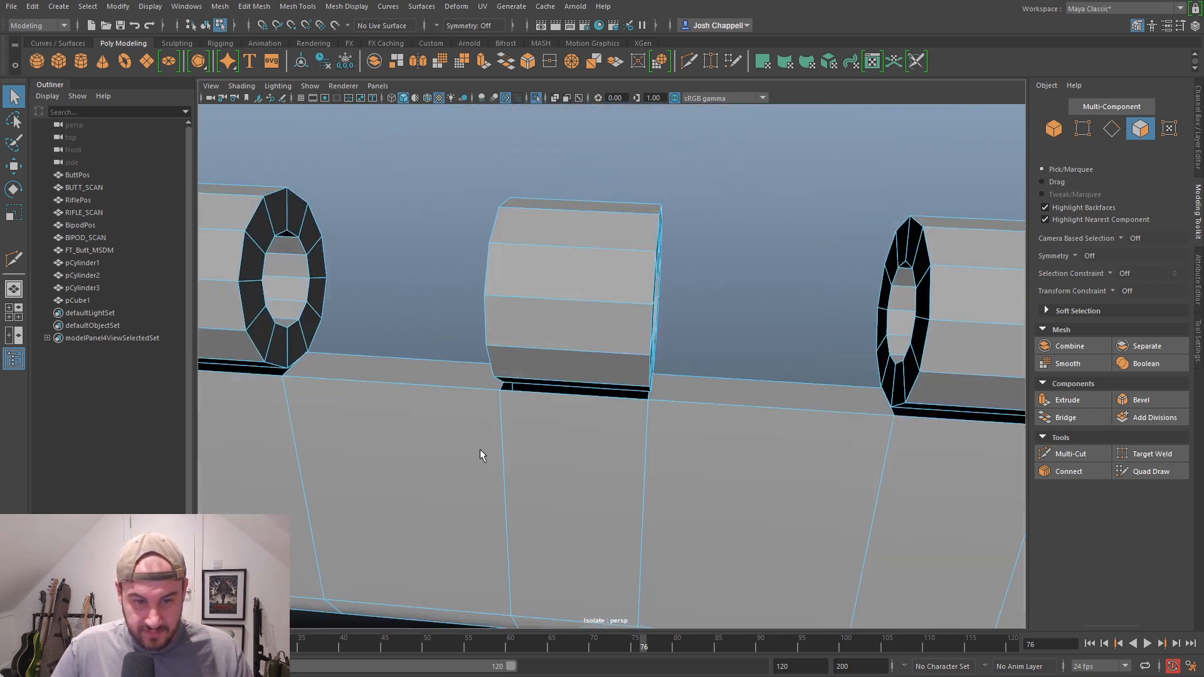
{"action": "middle_click_drag", "start_coordinate": [480, 449], "coordinate": [896, 292], "text": "alt"}
{"action": "left_click", "coordinate": [1112, 128]}
{"action": "middle_click_drag", "start_coordinate": [548, 350], "coordinate": [601, 342], "text": "alt"}
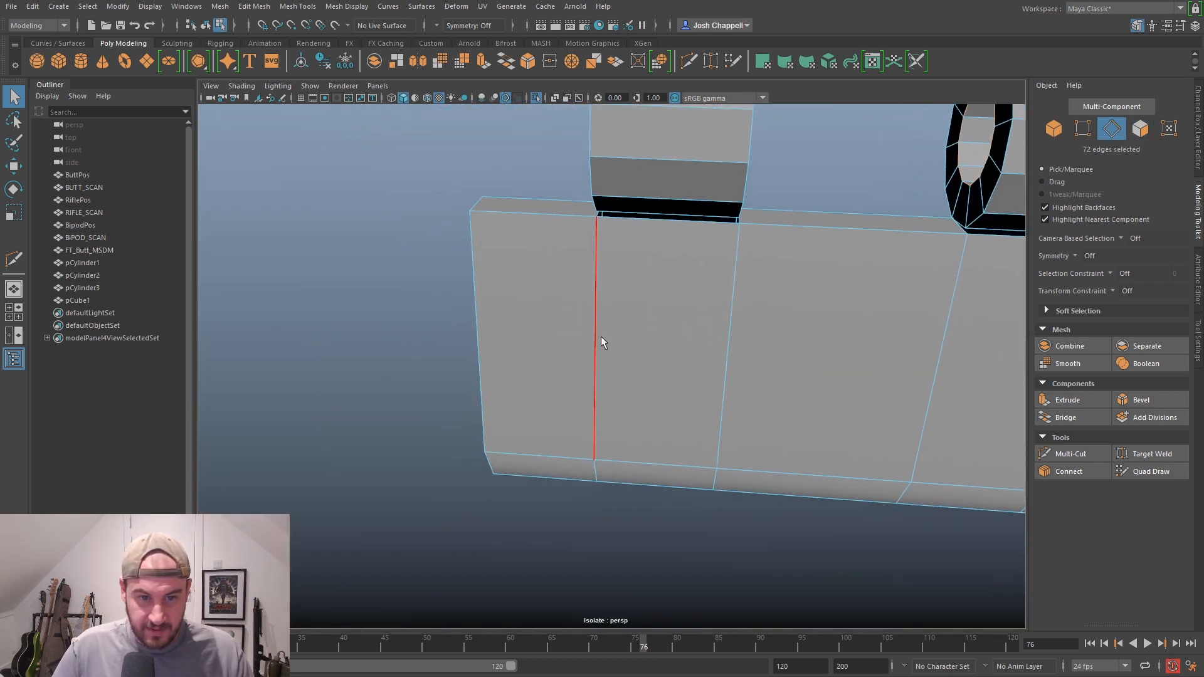
{"action": "key", "text": "w"}
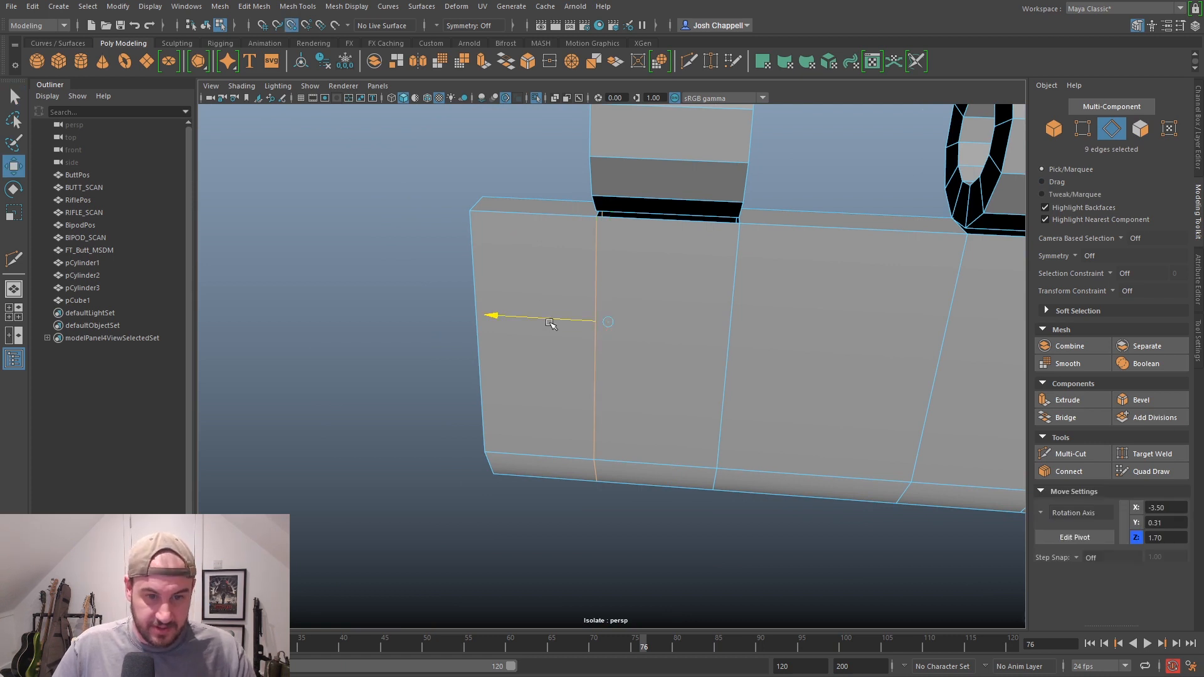
{"action": "left_click_drag", "start_coordinate": [591, 191], "coordinate": [592, 193]}
{"action": "double_click", "coordinate": [731, 308]}
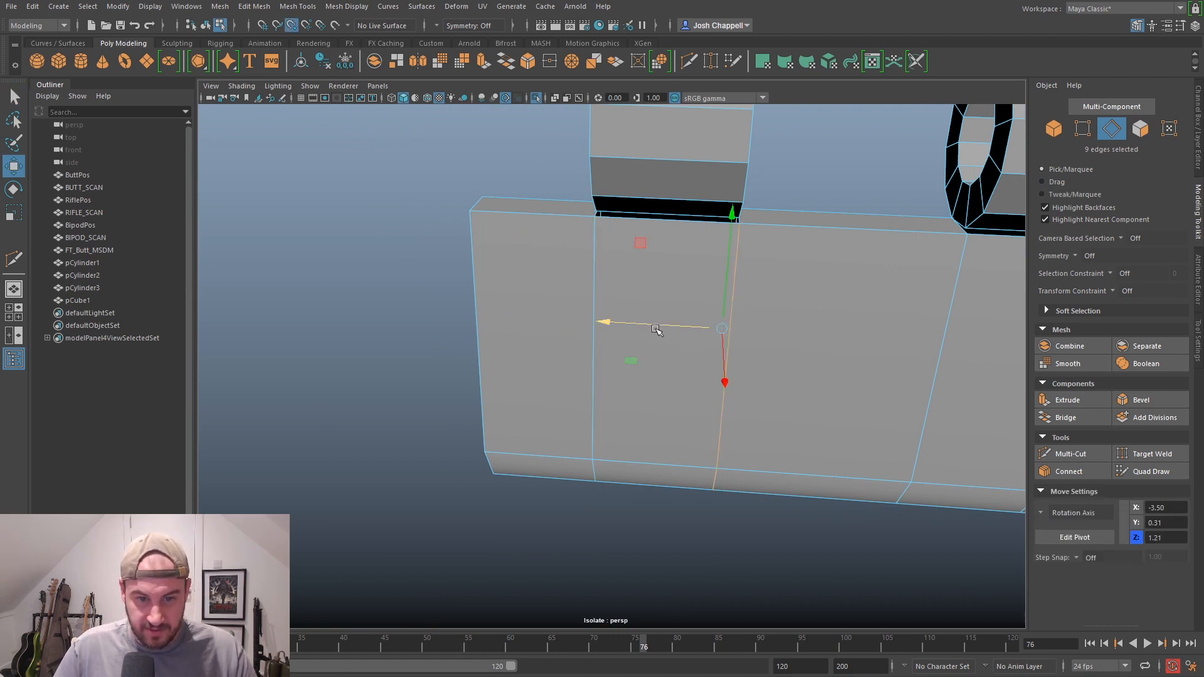
{"action": "double_click", "coordinate": [943, 343]}
{"action": "left_click_drag", "start_coordinate": [858, 336], "coordinate": [952, 223]}
Align the remaining wall edge loops under the middle and opposite end rings with the ring ends along Z
{"action": "scroll", "coordinate": [974, 229], "scroll_direction": "down", "scroll_amount": 4}
{"action": "middle_click_drag", "start_coordinate": [869, 316], "coordinate": [634, 297], "text": "alt"}
{"action": "scroll", "coordinate": [635, 297], "scroll_direction": "up", "scroll_amount": 2}
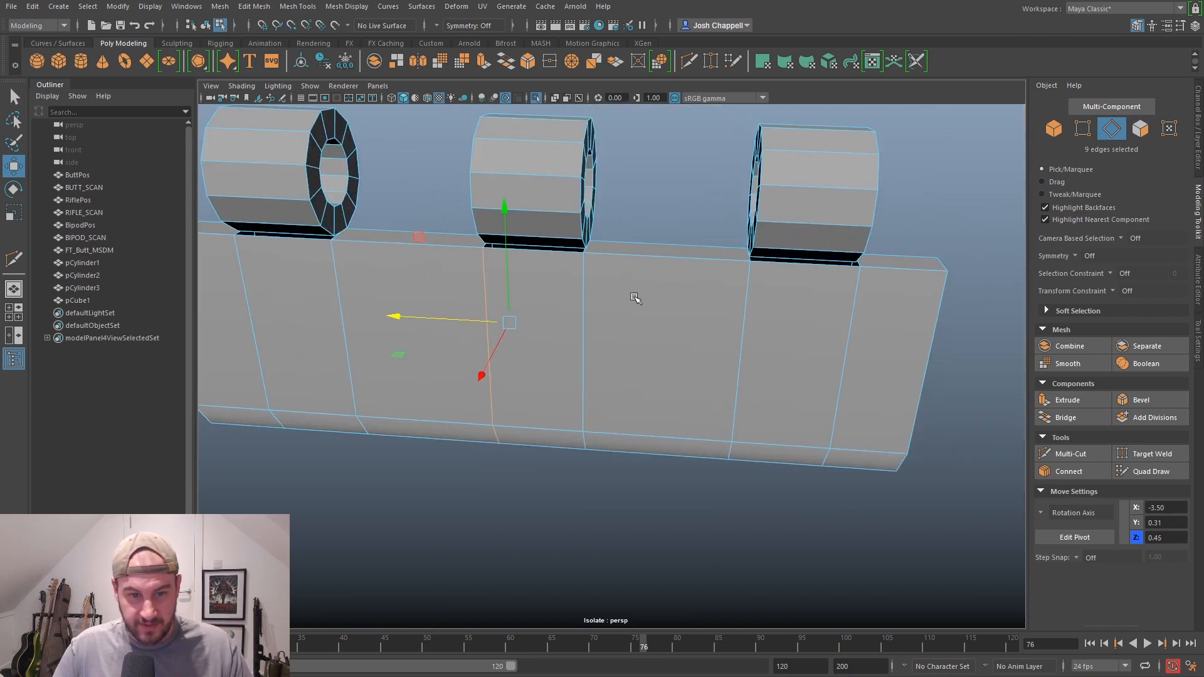
{"action": "double_click", "coordinate": [571, 324]}
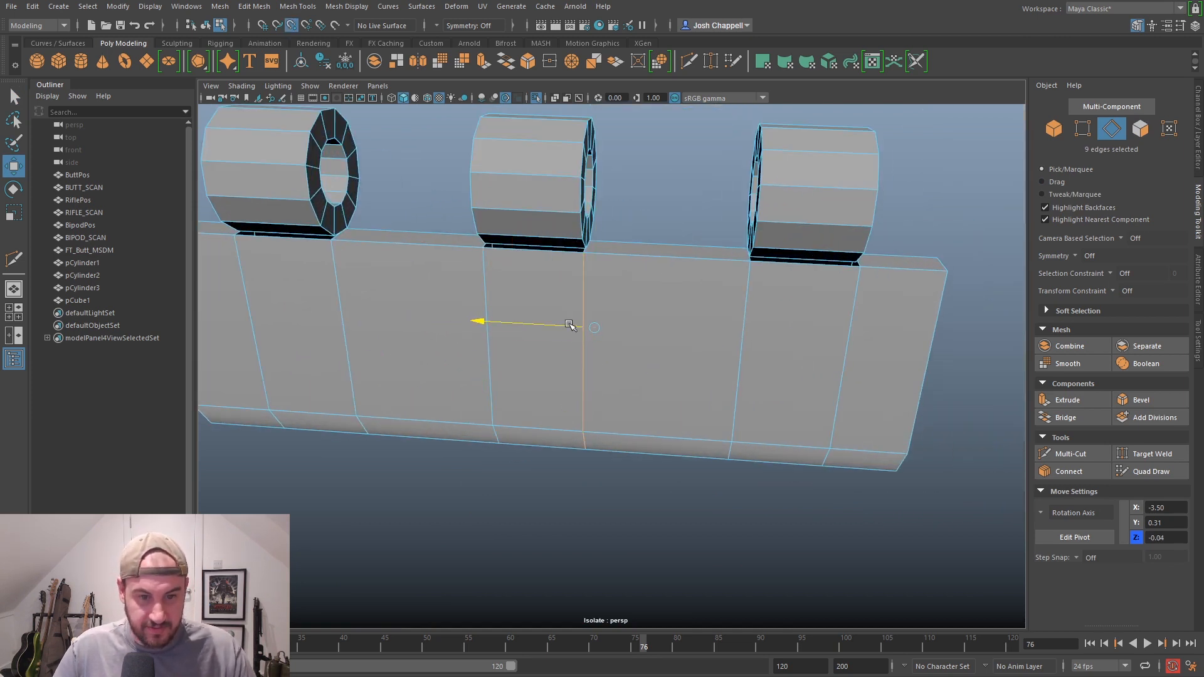
{"action": "double_click", "coordinate": [787, 323]}
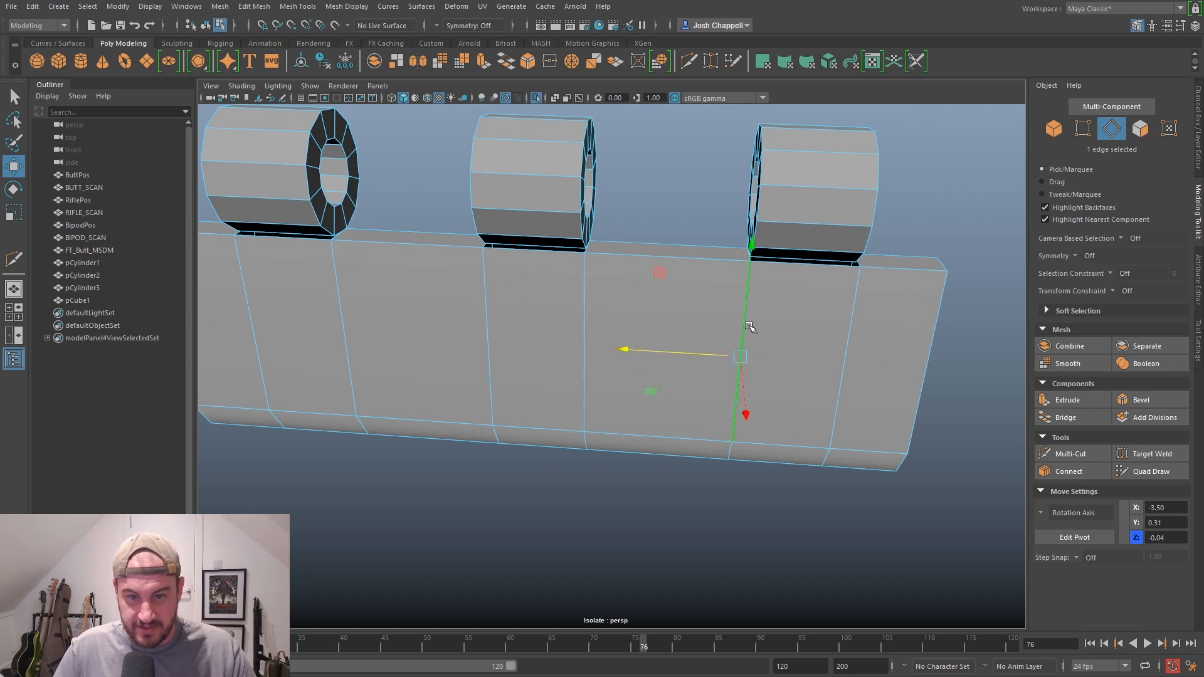
{"action": "double_click", "coordinate": [854, 352]}
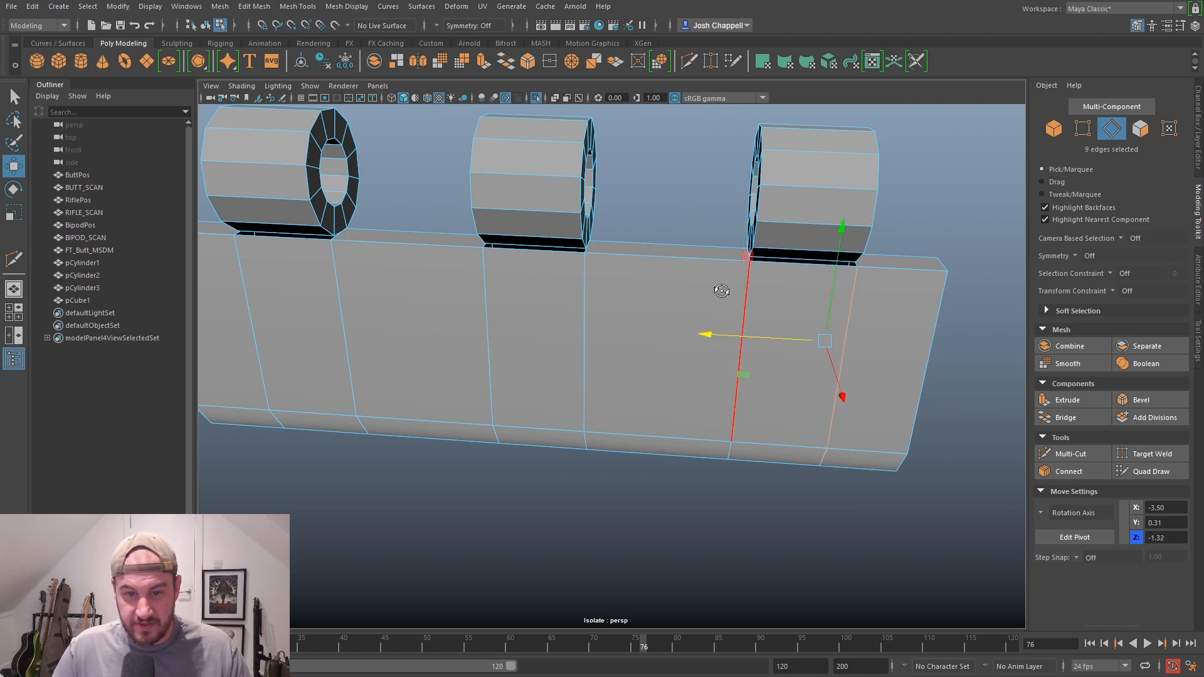
Delete the bottom outer face of the first hinge ring where it sits over the wall opening
{"action": "left_click_drag", "start_coordinate": [723, 292], "coordinate": [785, 264], "text": "alt"}
{"action": "scroll", "coordinate": [744, 270], "scroll_direction": "up", "scroll_amount": 4}
{"action": "middle_click_drag", "start_coordinate": [744, 270], "coordinate": [589, 446], "text": "alt"}
{"action": "left_click_drag", "start_coordinate": [589, 446], "coordinate": [519, 420], "text": "alt"}
{"action": "middle_click_drag", "start_coordinate": [489, 392], "coordinate": [555, 467], "text": "alt"}
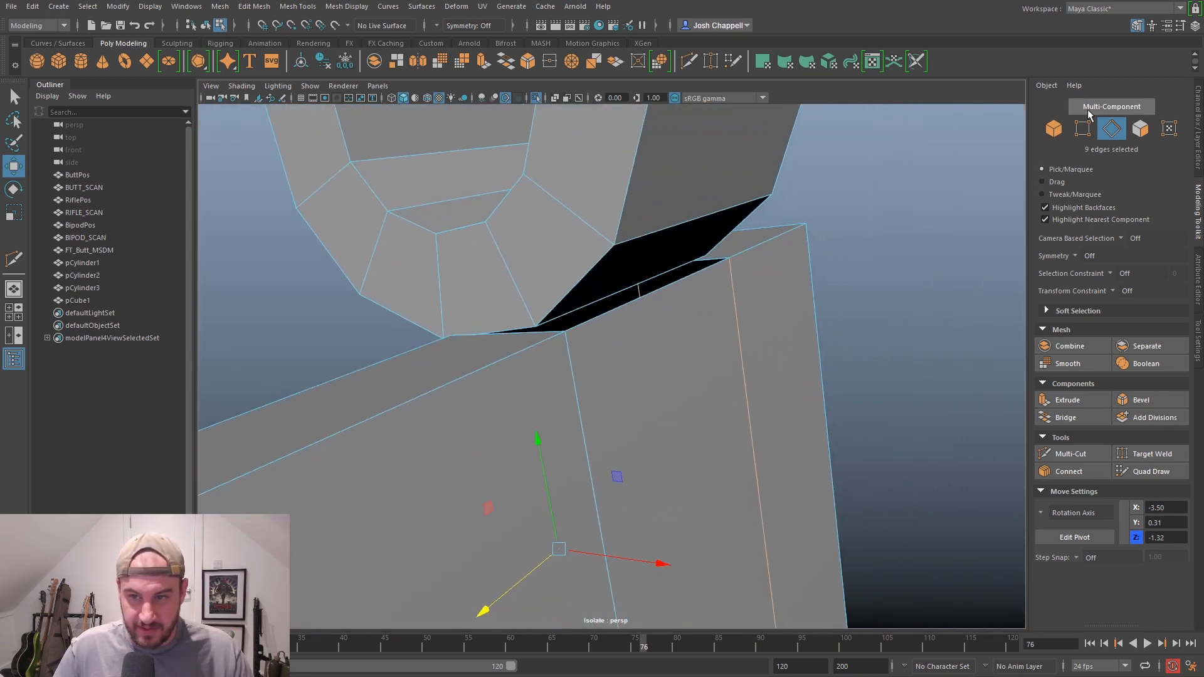
{"action": "left_click", "coordinate": [1140, 130]}
{"action": "left_click_drag", "start_coordinate": [567, 342], "coordinate": [817, 533], "text": "alt"}
{"action": "middle_click_drag", "start_coordinate": [817, 533], "coordinate": [714, 341], "text": "alt"}
{"action": "scroll", "coordinate": [566, 375], "scroll_direction": "up", "scroll_amount": 5}
{"action": "scroll", "coordinate": [643, 360], "scroll_direction": "up", "scroll_amount": 5}
{"action": "left_click", "coordinate": [717, 247]}
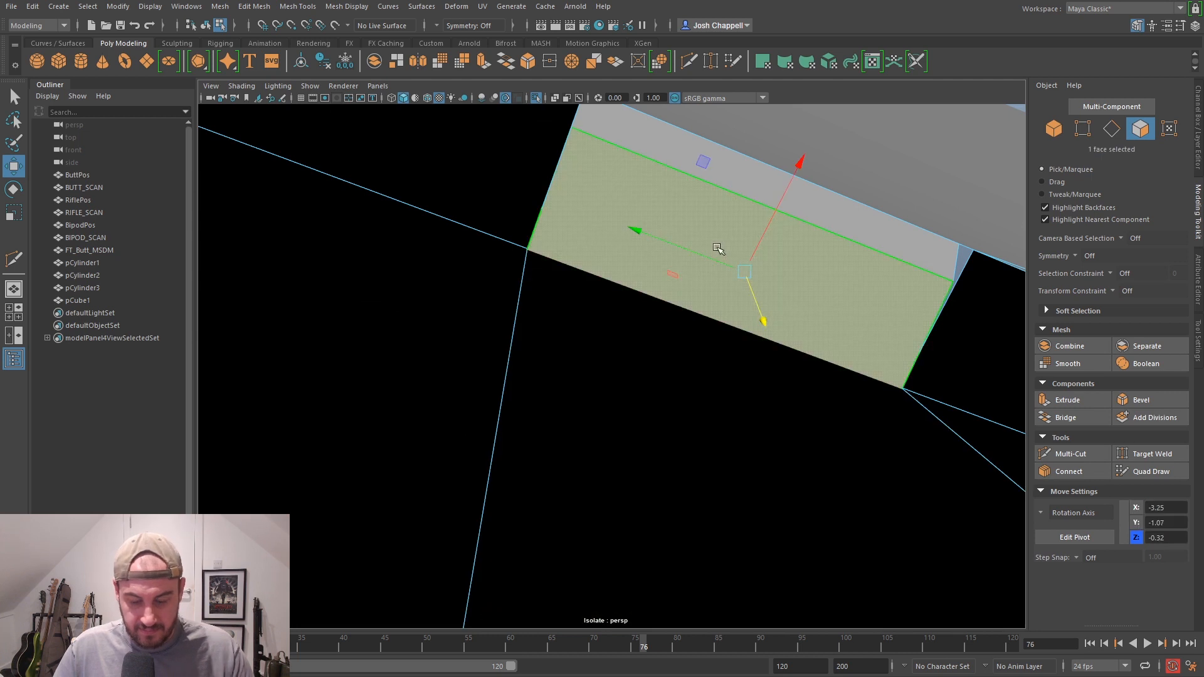
{"action": "key", "text": "Delete"}
Delete the matching bottom outer faces of the other two hinge rings above their wall openings
{"action": "scroll", "coordinate": [714, 269], "scroll_direction": "down", "scroll_amount": 5}
{"action": "scroll", "coordinate": [710, 284], "scroll_direction": "up", "scroll_amount": 6}
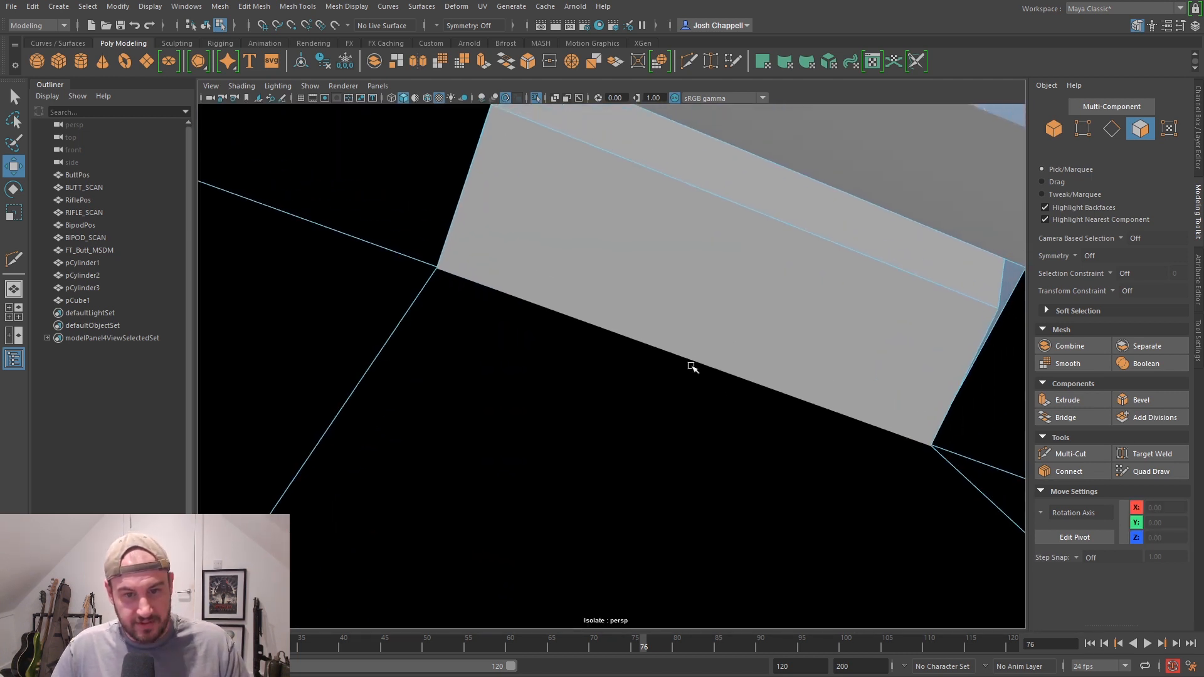
{"action": "left_click", "coordinate": [721, 290]}
{"action": "key", "text": "Delete"}
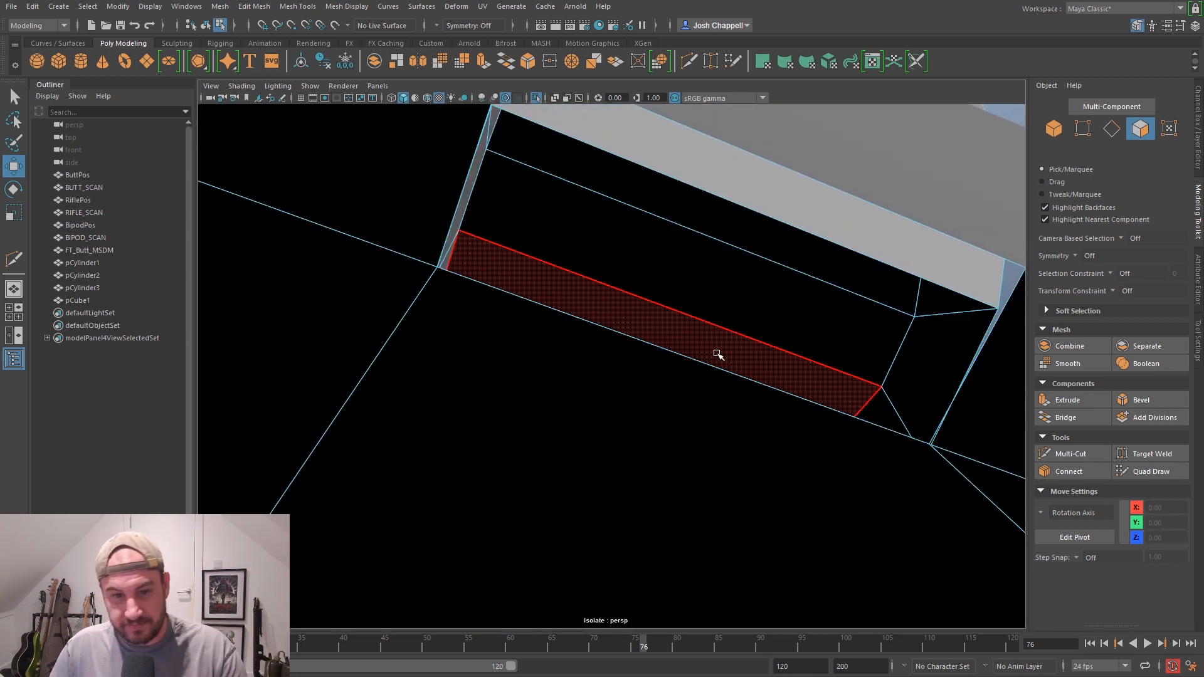
{"action": "scroll", "coordinate": [628, 351], "scroll_direction": "down", "scroll_amount": 5}
{"action": "middle_click_drag", "start_coordinate": [905, 465], "coordinate": [787, 419], "text": "alt"}
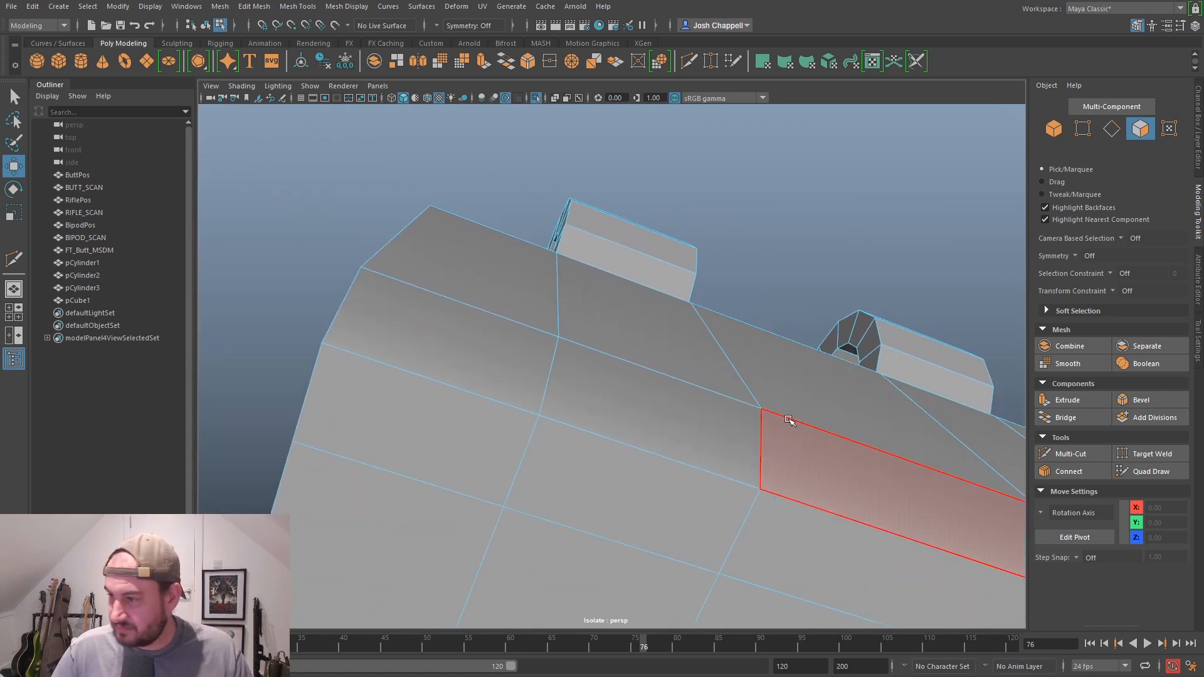
{"action": "scroll", "coordinate": [761, 400], "scroll_direction": "up", "scroll_amount": 6}
{"action": "left_click_drag", "start_coordinate": [735, 301], "coordinate": [703, 337], "text": "alt"}
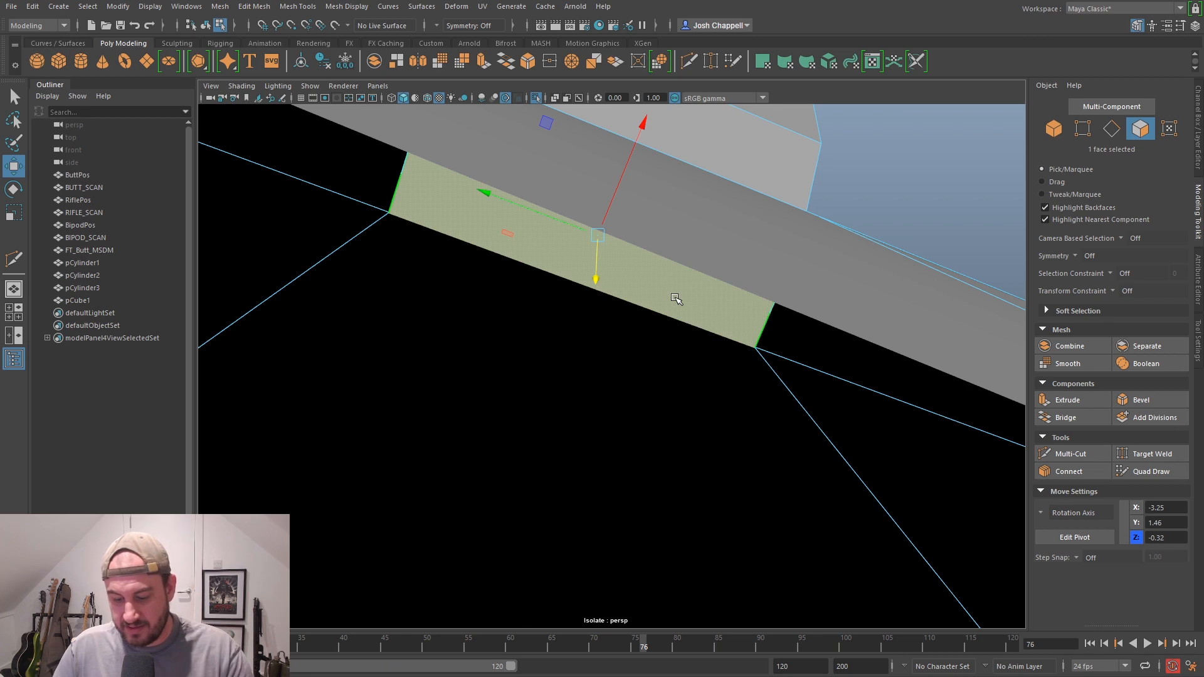
{"action": "key", "text": "Delete"}
{"action": "scroll", "coordinate": [674, 299], "scroll_direction": "down", "scroll_amount": 5}
{"action": "left_click_drag", "start_coordinate": [675, 301], "coordinate": [712, 389], "text": "alt"}
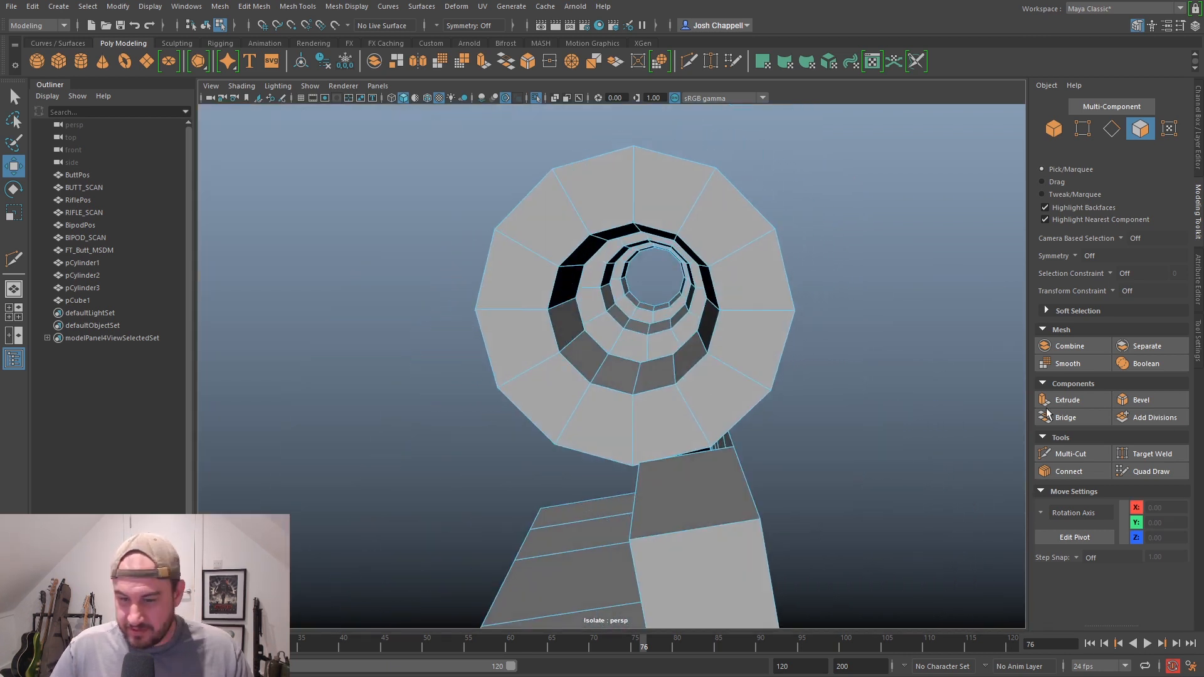
{"action": "left_click", "coordinate": [1083, 129]}
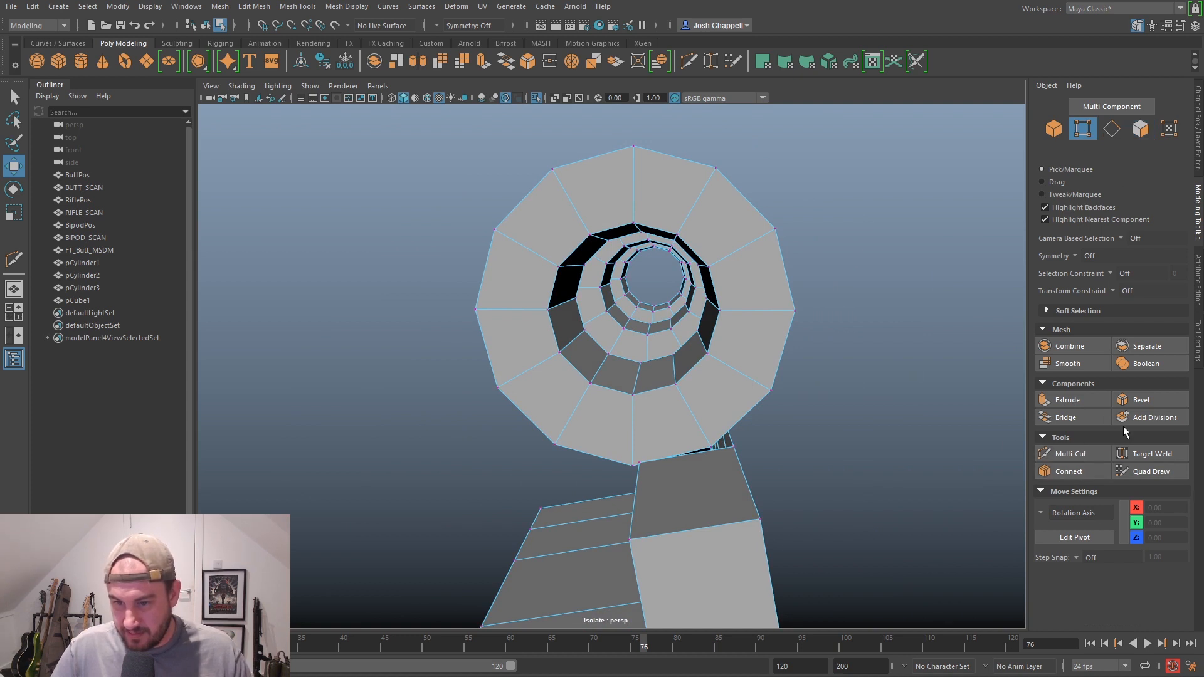
{"action": "left_click", "coordinate": [1146, 454]}
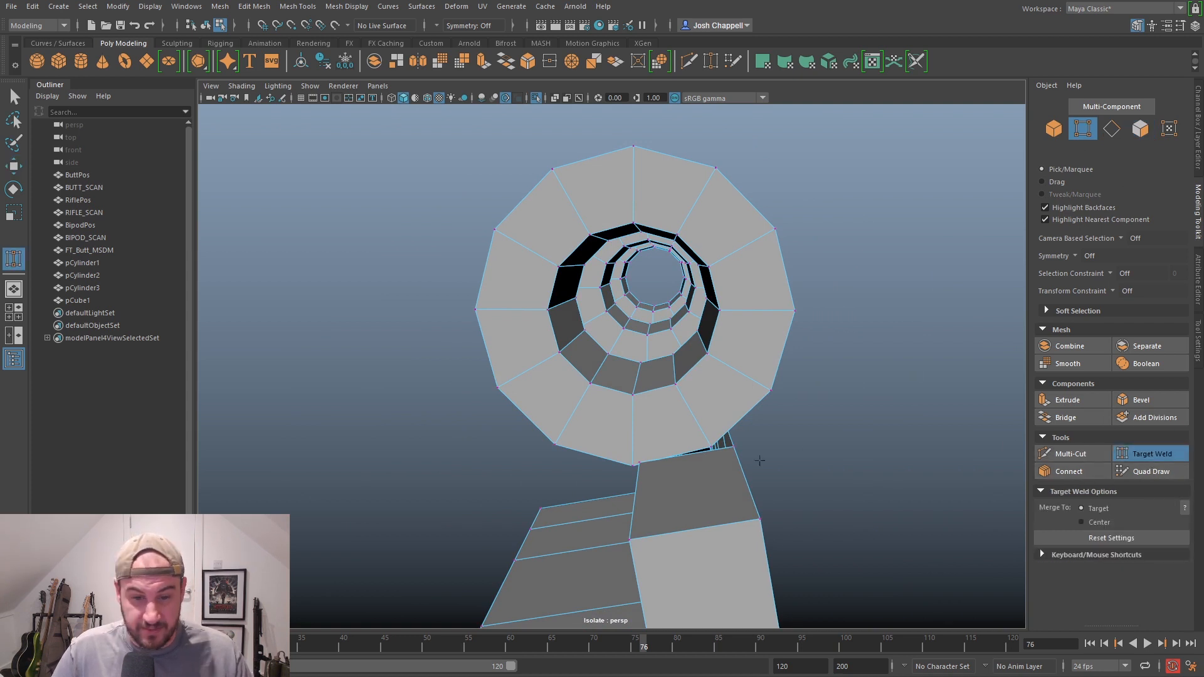
{"action": "left_click_drag", "start_coordinate": [761, 462], "coordinate": [747, 468], "text": "alt"}
{"action": "middle_click_drag", "start_coordinate": [747, 468], "coordinate": [750, 384], "text": "alt"}
{"action": "scroll", "coordinate": [749, 384], "scroll_direction": "up", "scroll_amount": 3}
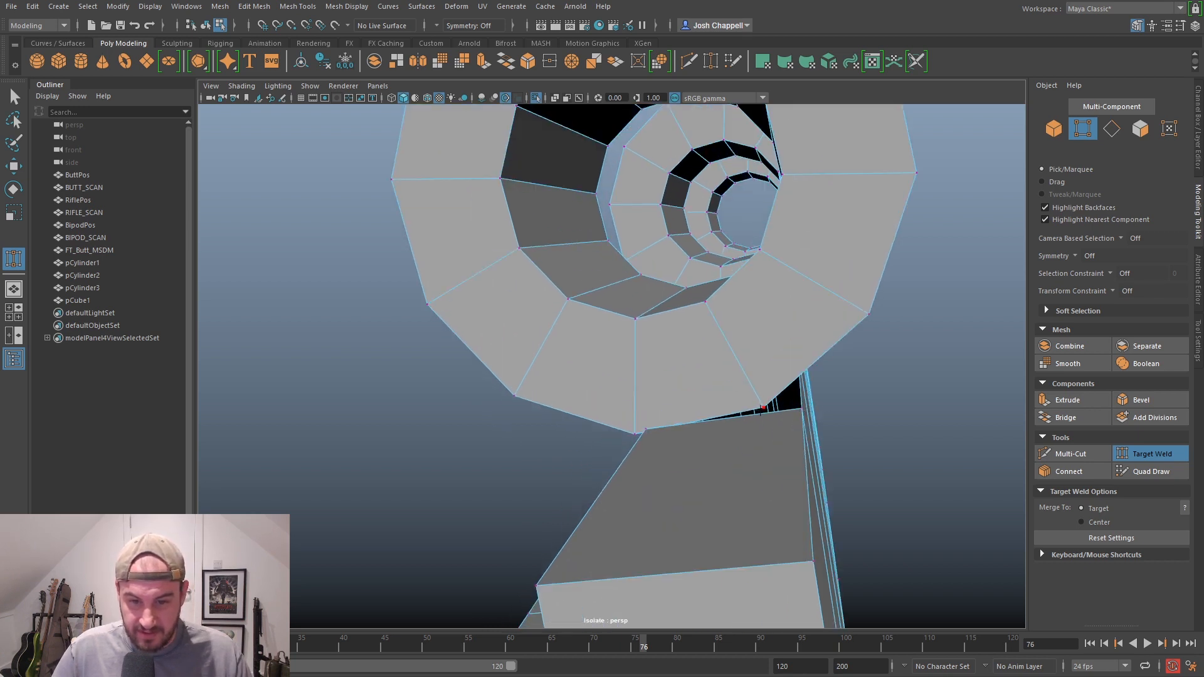
{"action": "left_click_drag", "start_coordinate": [762, 409], "coordinate": [698, 416], "text": "alt"}
{"action": "middle_click_drag", "start_coordinate": [699, 416], "coordinate": [847, 408], "text": "alt"}
{"action": "left_click", "coordinate": [1139, 458]}
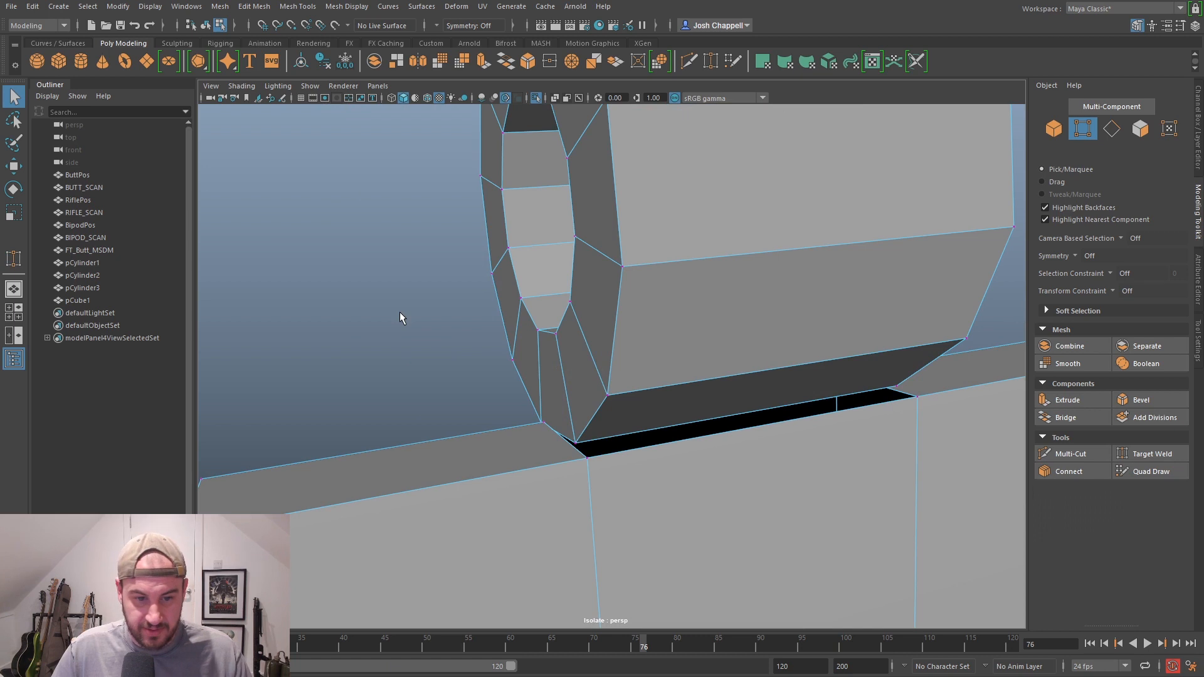
Combine pCylinder1, pCylinder2, pCylinder3 and pCube1 into one mesh and delete its construction history
{"action": "right_click_drag", "start_coordinate": [516, 321], "coordinate": [526, 292]}
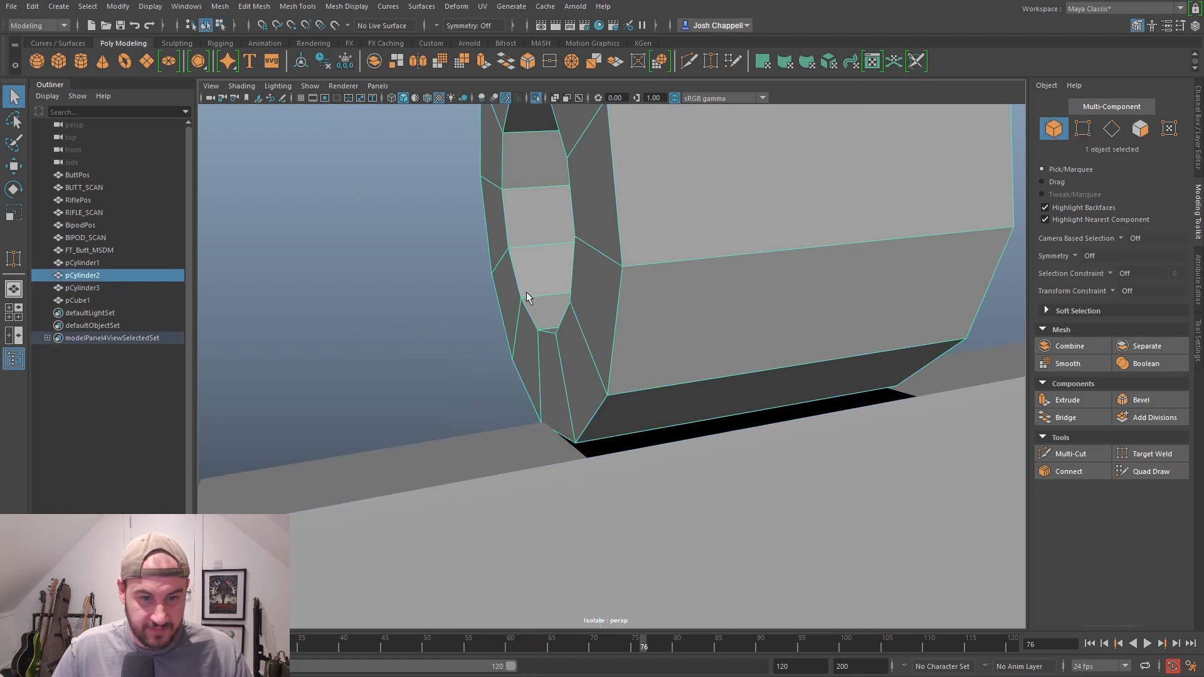
{"action": "left_click", "coordinate": [518, 465], "text": "shift"}
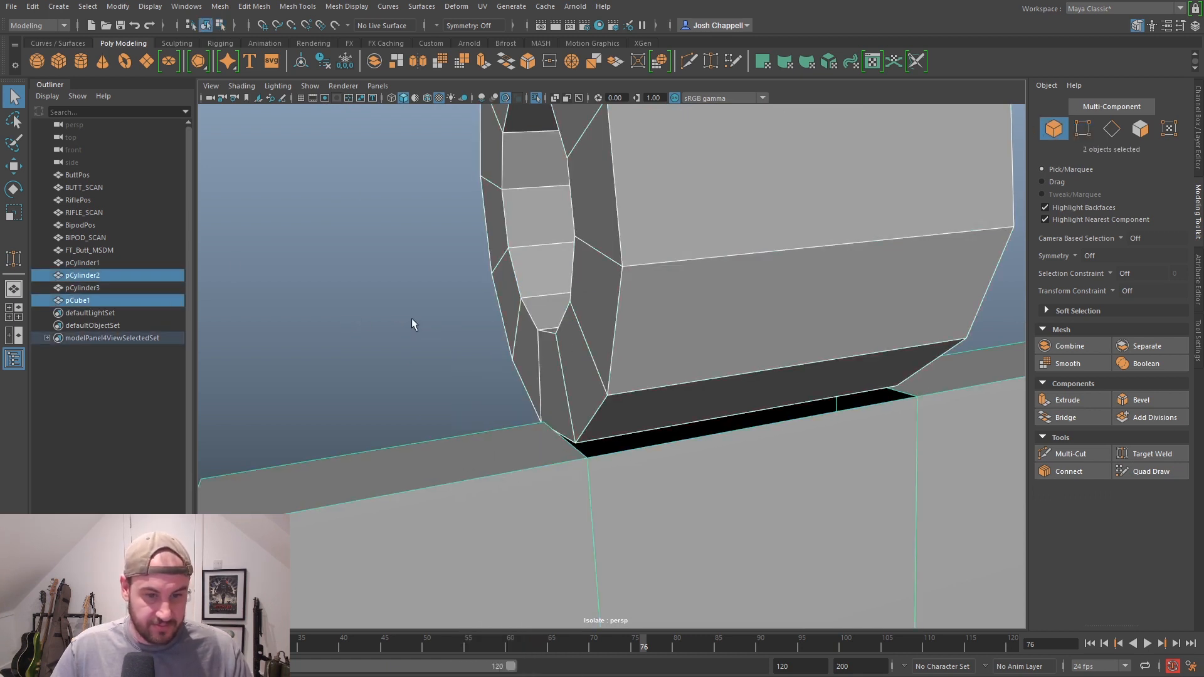
{"action": "scroll", "coordinate": [843, 293], "scroll_direction": "down", "scroll_amount": 10}
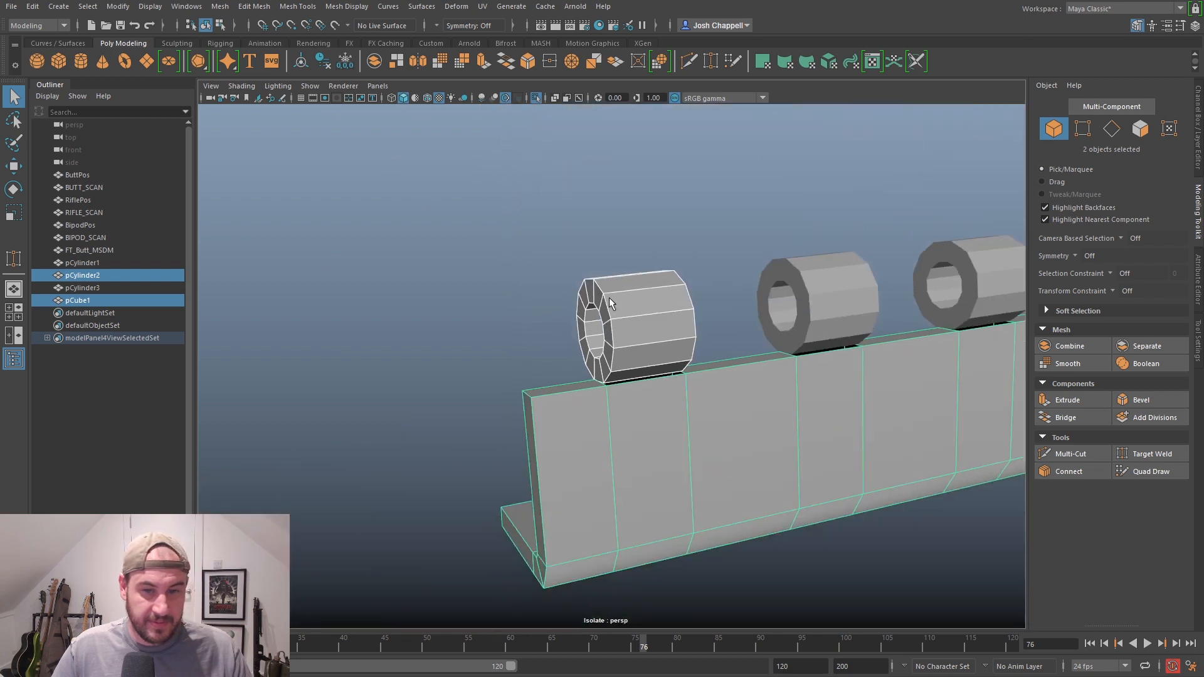
{"action": "left_click_drag", "start_coordinate": [863, 264], "coordinate": [545, 403]}
{"action": "left_click", "coordinate": [220, 6]}
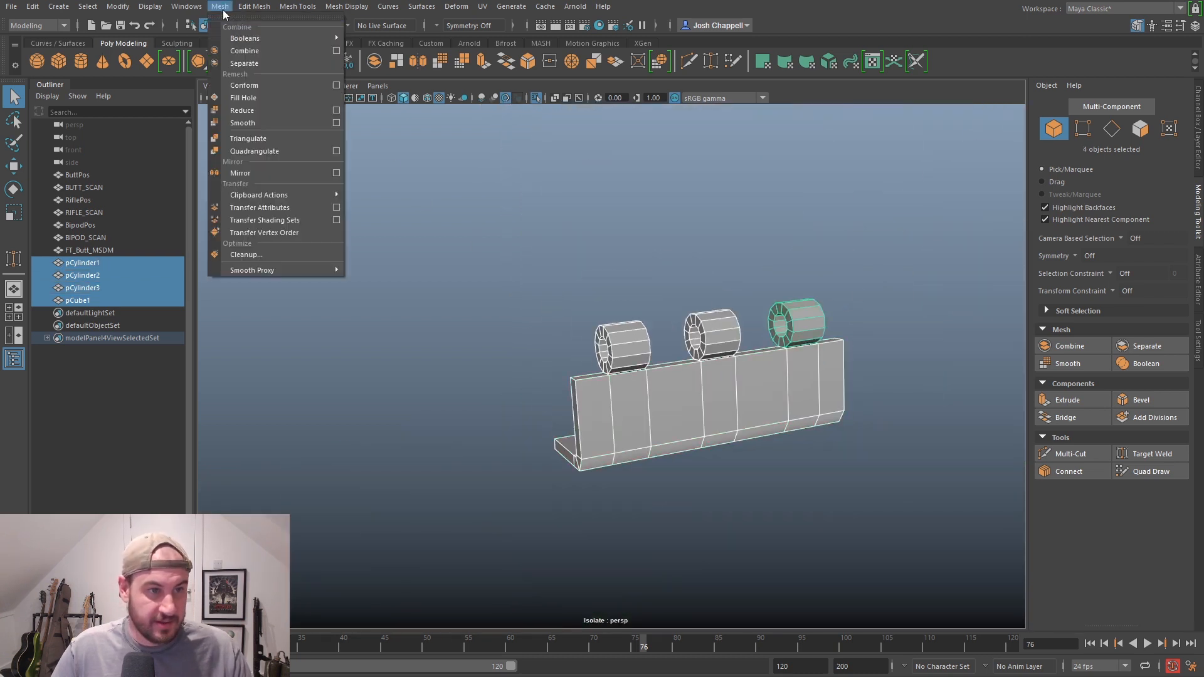
{"action": "left_click", "coordinate": [238, 46]}
{"action": "key", "text": "w"}
{"action": "left_click_drag", "start_coordinate": [456, 279], "coordinate": [549, 268], "text": "alt"}
{"action": "key", "text": "alt+shift+d"}
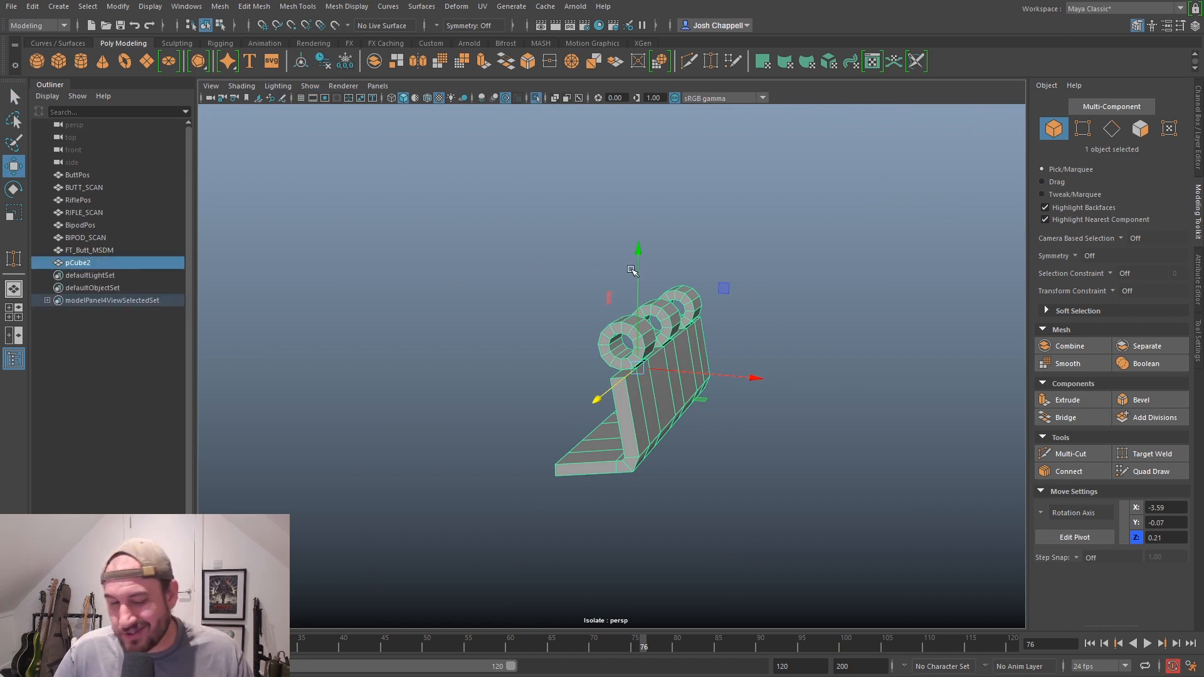
Target-weld the first hinge ring's open bottom corner vertices to the wall vertices beneath them at its end face
{"action": "scroll", "coordinate": [709, 458], "scroll_direction": "up", "scroll_amount": 15}
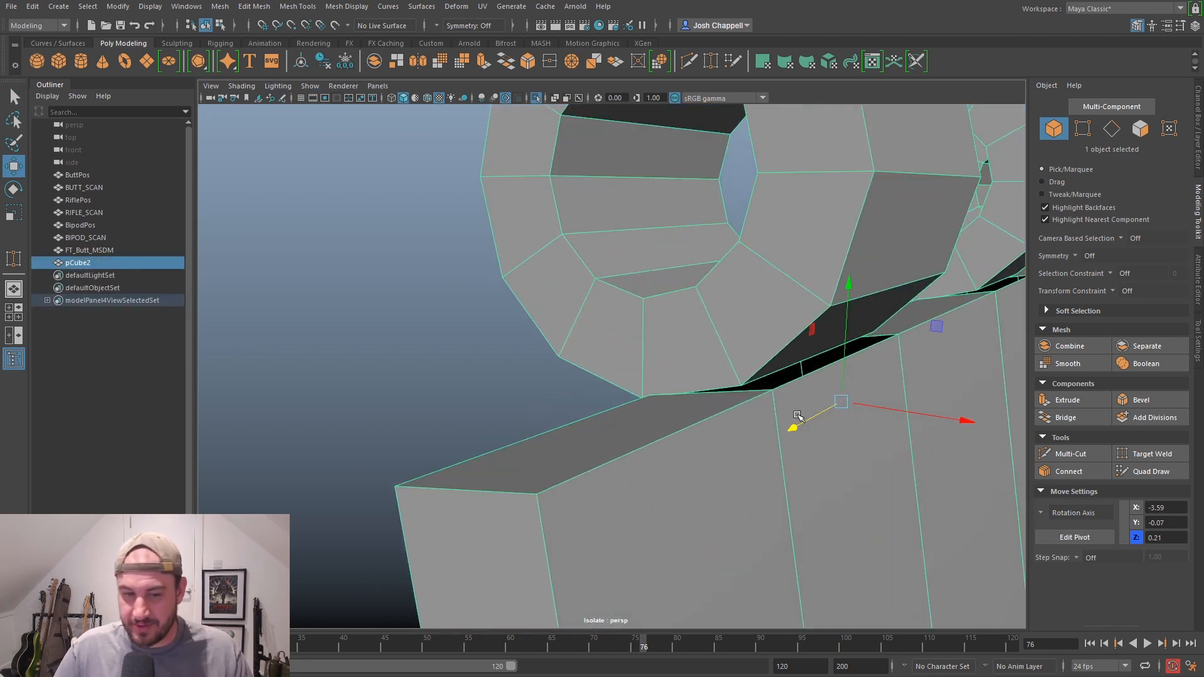
{"action": "left_click", "coordinate": [1149, 454]}
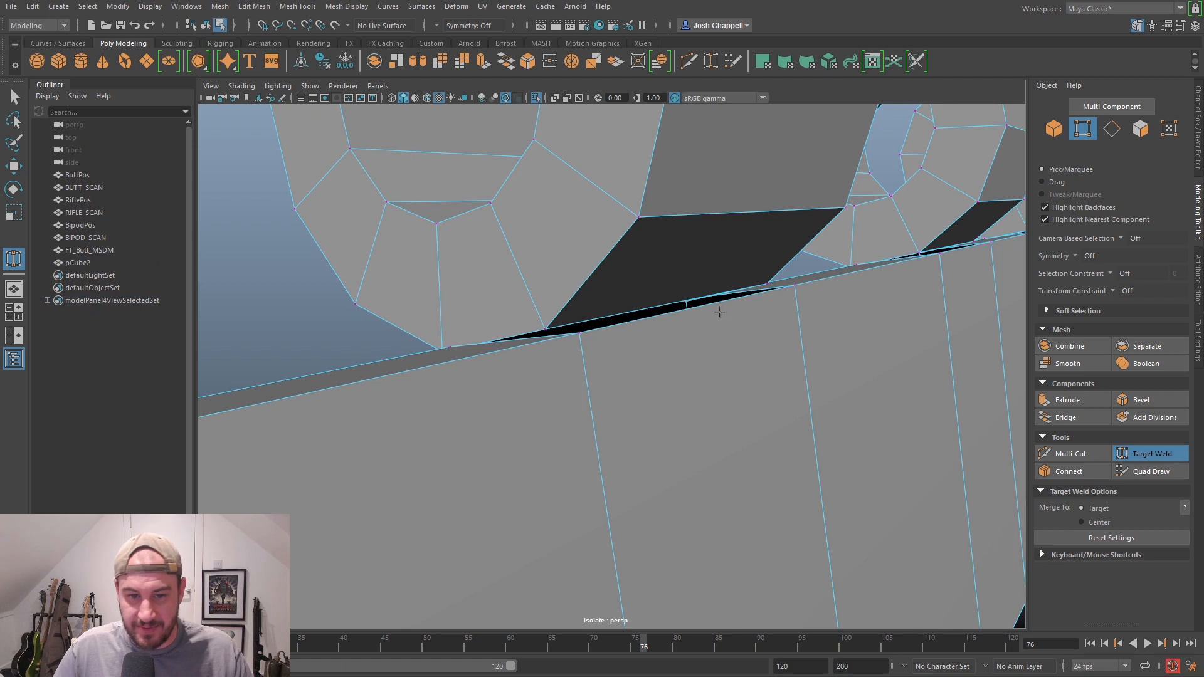
{"action": "scroll", "coordinate": [650, 318], "scroll_direction": "up", "scroll_amount": 3}
{"action": "left_click_drag", "start_coordinate": [650, 318], "coordinate": [642, 408], "text": "alt"}
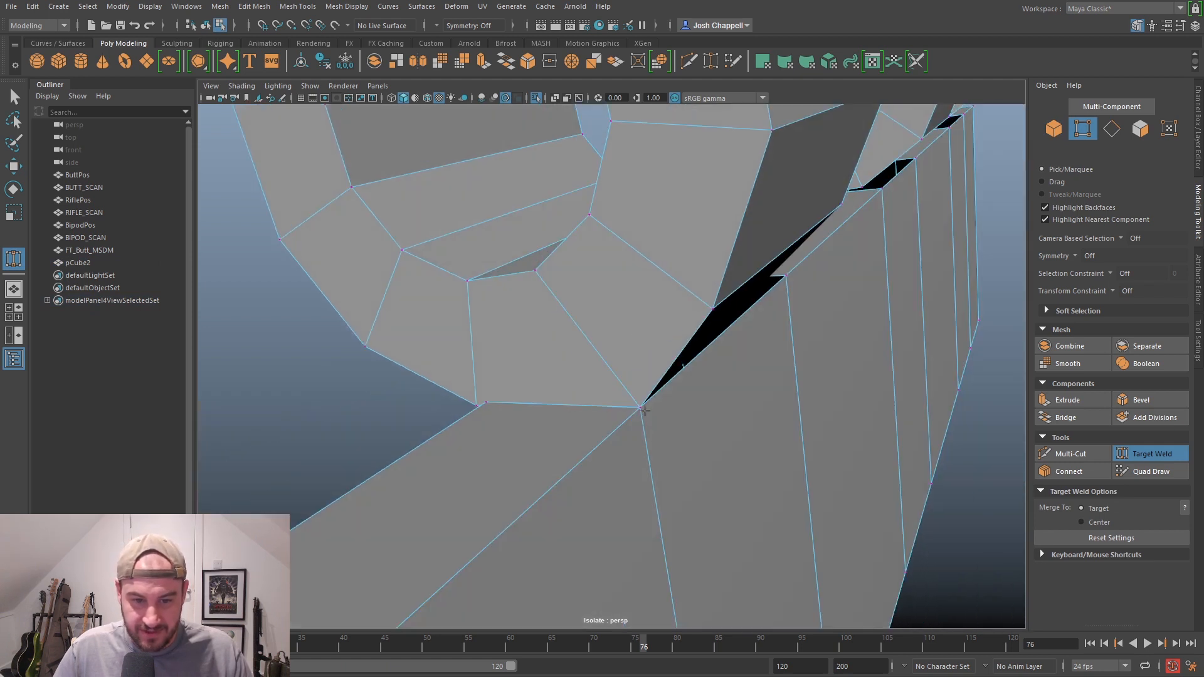
{"action": "left_click_drag", "start_coordinate": [493, 396], "coordinate": [634, 395], "text": "alt"}
{"action": "left_click_drag", "start_coordinate": [745, 395], "coordinate": [502, 400], "text": "alt"}
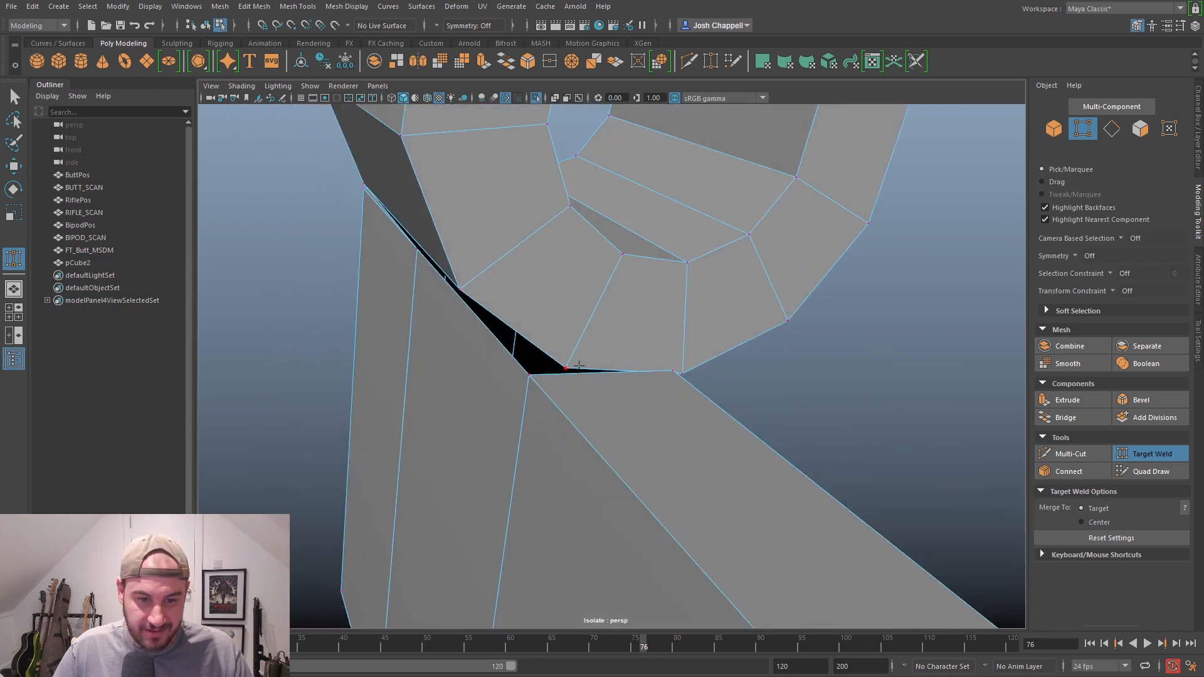
{"action": "left_click_drag", "start_coordinate": [567, 368], "coordinate": [530, 375]}
{"action": "left_click_drag", "start_coordinate": [671, 370], "coordinate": [672, 370]}
Weld the bottom corner vertices at another ring end onto the adjoining wall opening vertices
{"action": "left_click_drag", "start_coordinate": [856, 398], "coordinate": [675, 393], "text": "alt"}
{"action": "right_click_drag", "start_coordinate": [675, 393], "coordinate": [502, 397], "text": "alt"}
{"action": "middle_click_drag", "start_coordinate": [502, 397], "coordinate": [419, 488], "text": "alt"}
{"action": "right_click_drag", "start_coordinate": [419, 488], "coordinate": [775, 463], "text": "alt"}
{"action": "left_click_drag", "start_coordinate": [774, 462], "coordinate": [695, 446], "text": "alt"}
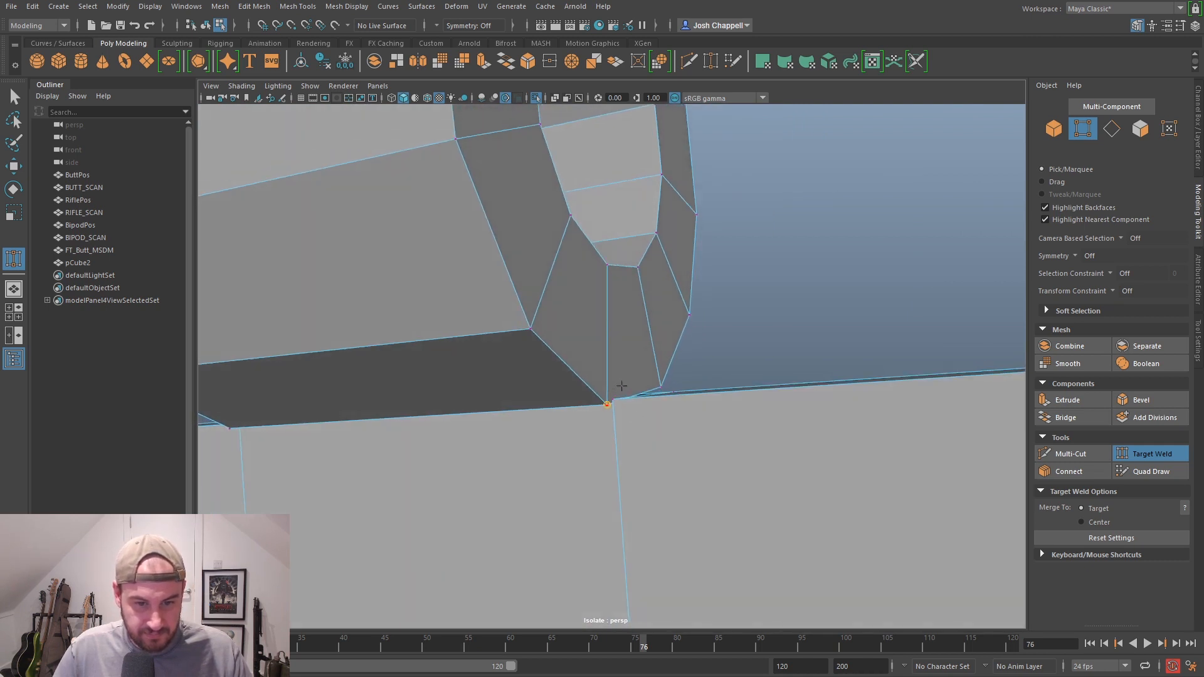
{"action": "left_click_drag", "start_coordinate": [611, 395], "coordinate": [658, 352], "text": "alt"}
{"action": "left_click_drag", "start_coordinate": [678, 284], "coordinate": [703, 378], "text": "alt"}
{"action": "left_click_drag", "start_coordinate": [860, 387], "coordinate": [825, 463], "text": "alt"}
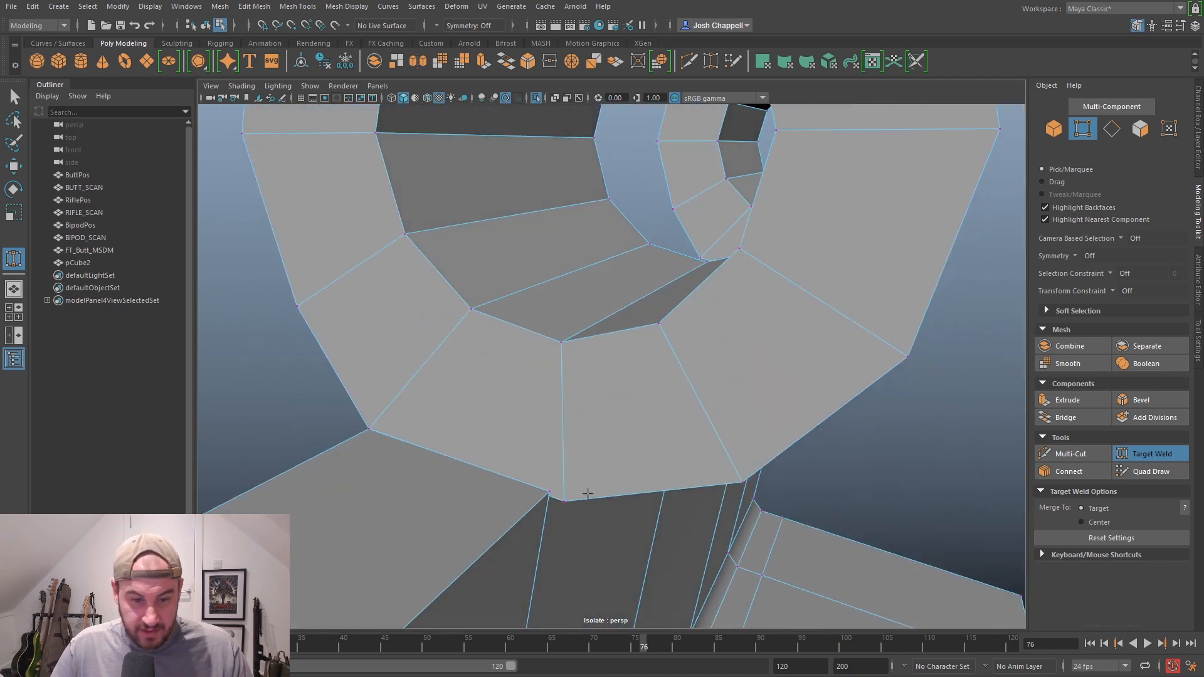
Weld the next hinge ring's bottom corner vertices to the matching vertices on the wall's top edge
{"action": "left_click_drag", "start_coordinate": [543, 485], "coordinate": [614, 483]}
{"action": "middle_click_drag", "start_coordinate": [614, 484], "coordinate": [802, 467], "text": "alt"}
{"action": "scroll", "coordinate": [790, 467], "scroll_direction": "up", "scroll_amount": 4}
{"action": "left_click_drag", "start_coordinate": [777, 467], "coordinate": [841, 515], "text": "alt"}
{"action": "scroll", "coordinate": [668, 465], "scroll_direction": "up", "scroll_amount": 2}
{"action": "scroll", "coordinate": [669, 465], "scroll_direction": "up", "scroll_amount": 2}
{"action": "left_click_drag", "start_coordinate": [608, 459], "coordinate": [559, 456]}
{"action": "left_click_drag", "start_coordinate": [766, 496], "coordinate": [766, 499]}
Weld the remaining open ring corners to the wall so the knuckles and wall share vertices
{"action": "left_click_drag", "start_coordinate": [767, 499], "coordinate": [473, 454], "text": "alt"}
{"action": "scroll", "coordinate": [747, 441], "scroll_direction": "up", "scroll_amount": 3}
{"action": "middle_click_drag", "start_coordinate": [473, 454], "coordinate": [632, 439], "text": "alt"}
{"action": "scroll", "coordinate": [747, 441], "scroll_direction": "down", "scroll_amount": 3}
{"action": "mouse_move", "coordinate": [632, 440]}
{"action": "left_mouse_down", "text": "alt"}
{"action": "mouse_move", "coordinate": [639, 416]}
{"action": "mouse_move", "coordinate": [588, 443]}
{"action": "mouse_move", "coordinate": [646, 449]}
{"action": "left_mouse_up", "text": "alt"}
{"action": "left_click_drag", "start_coordinate": [520, 406], "coordinate": [618, 417]}
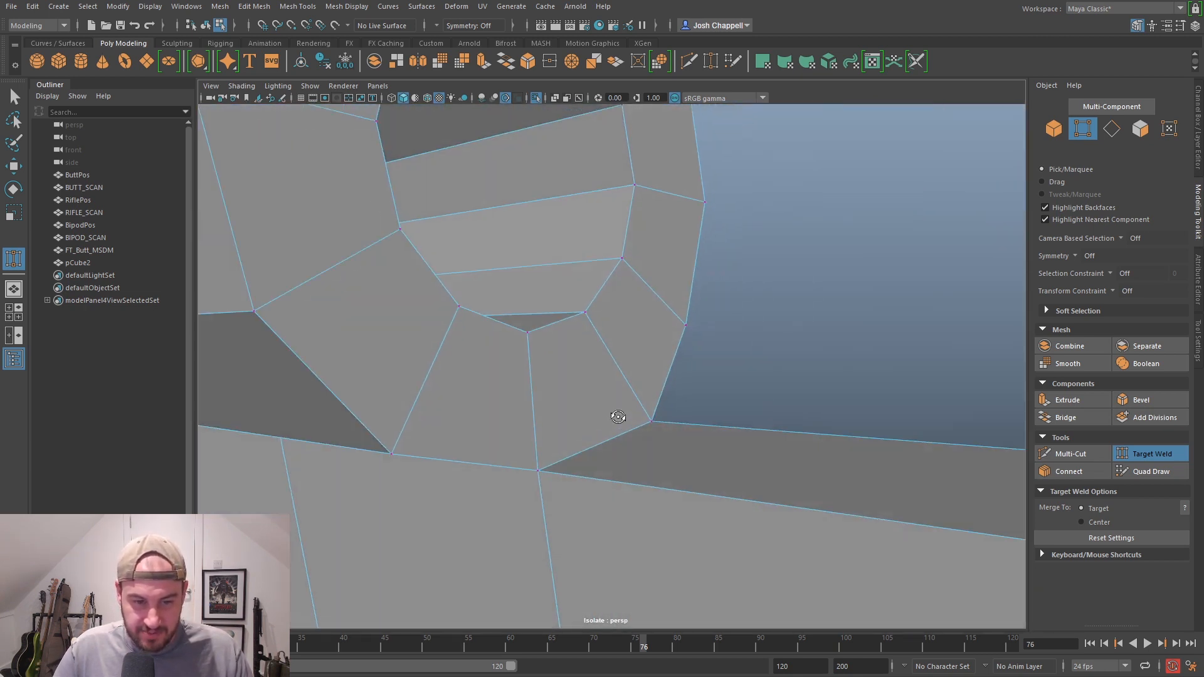
{"action": "scroll", "coordinate": [581, 479], "scroll_direction": "down", "scroll_amount": 7}
{"action": "left_click_drag", "start_coordinate": [581, 479], "coordinate": [699, 493], "text": "alt"}
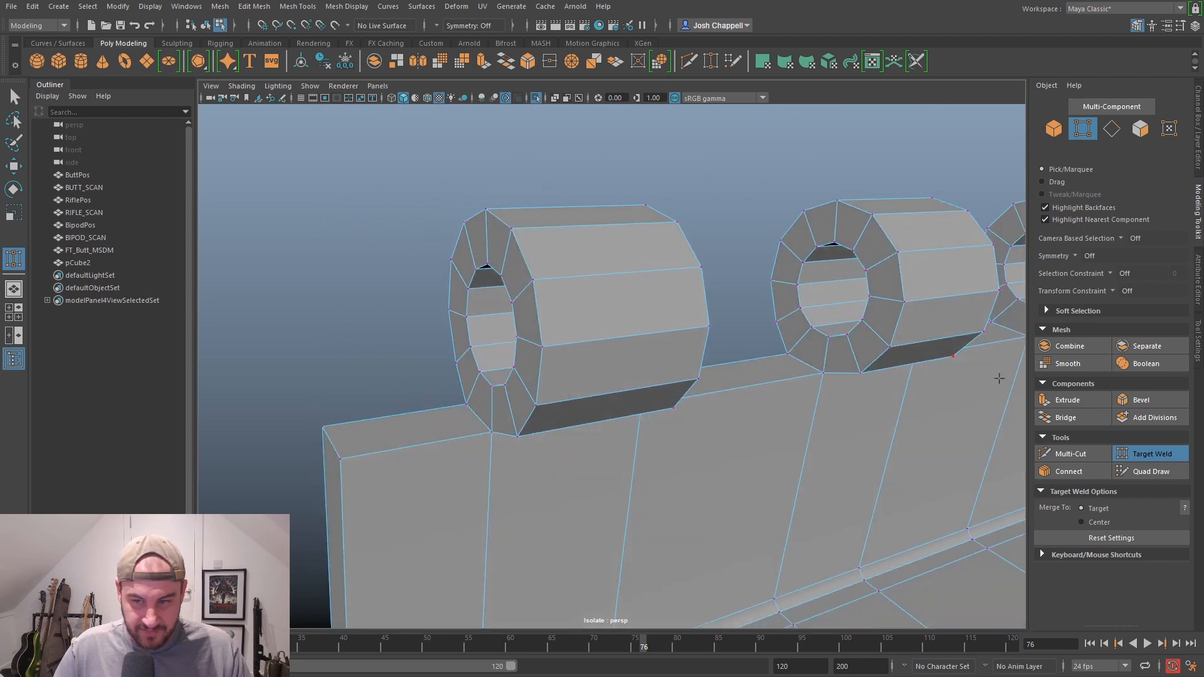
Leave the Target Weld tool, end the isolated view to show the scan, and return the welded mesh to object mode
{"action": "left_click", "coordinate": [1151, 456]}
{"action": "scroll", "coordinate": [699, 375], "scroll_direction": "down", "scroll_amount": 7}
{"action": "key", "text": "ctrl+1"}
{"action": "left_click_drag", "start_coordinate": [704, 375], "coordinate": [607, 431], "text": "alt"}
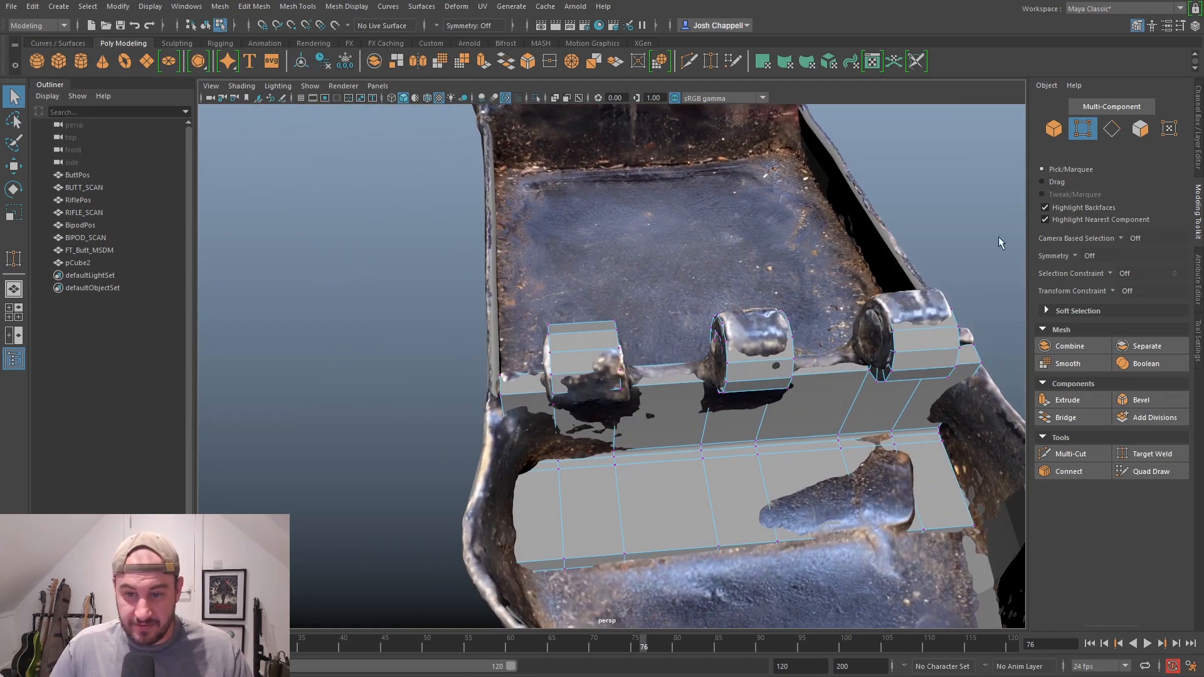
{"action": "left_click_drag", "start_coordinate": [773, 374], "coordinate": [707, 404], "text": "alt"}
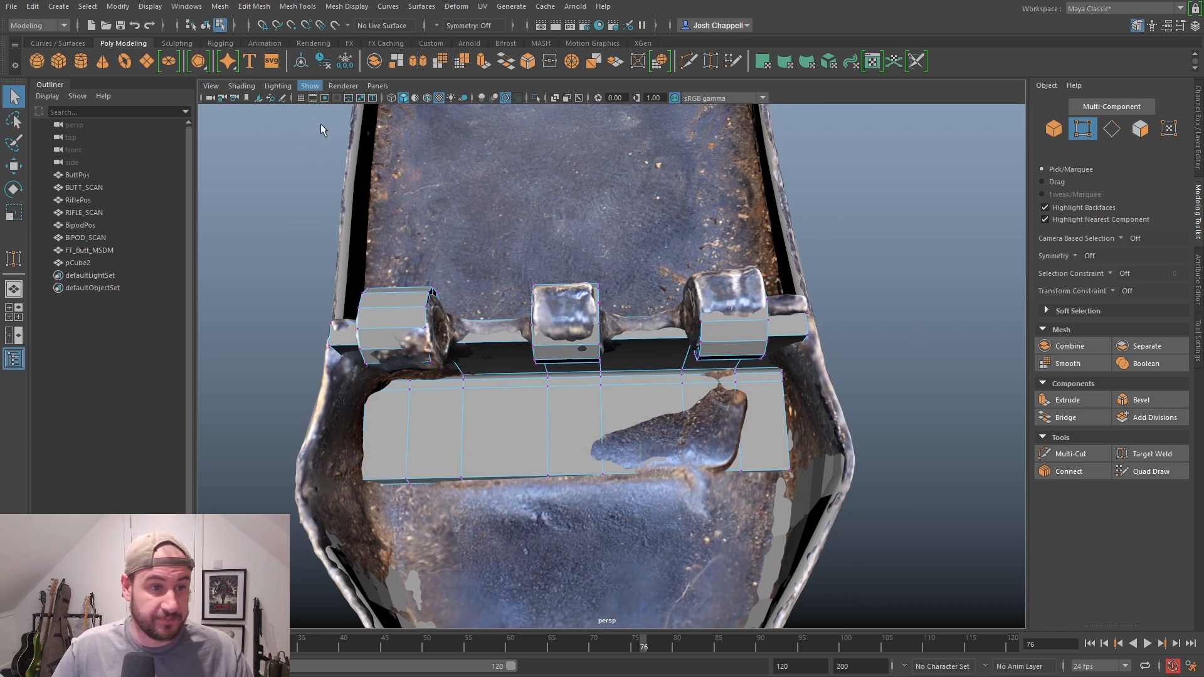
{"action": "key", "text": "F8"}
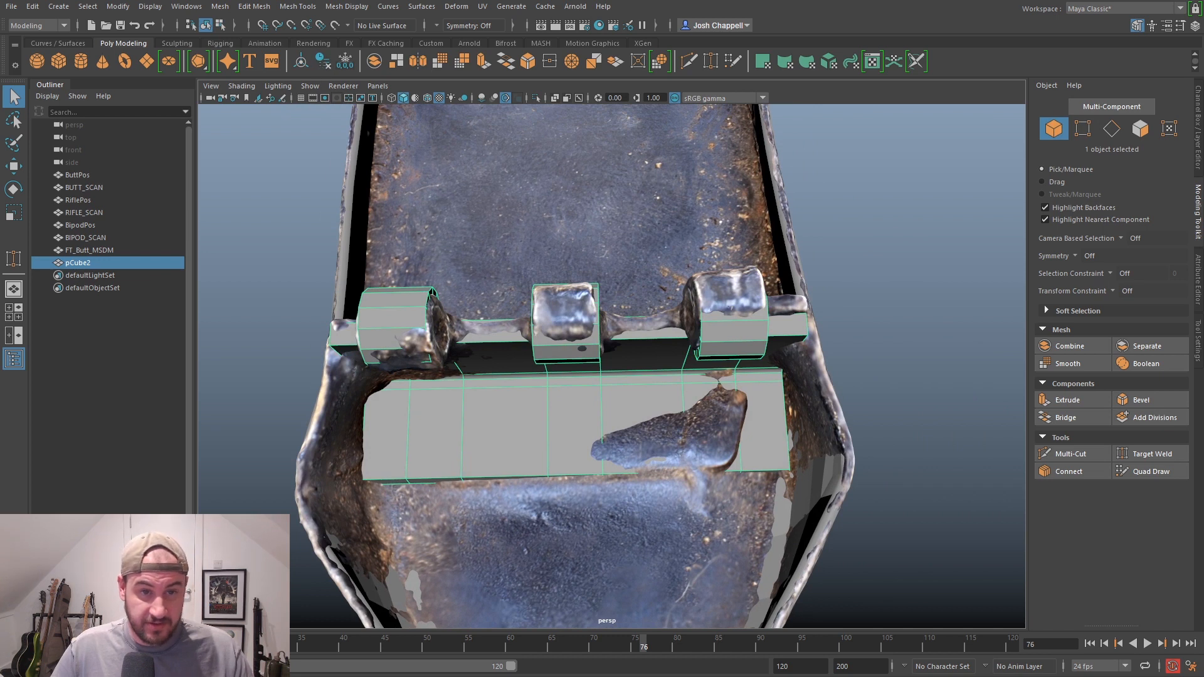
Add a lattice deformer to pCube2 and open the lattice shape's attributes
{"action": "left_click", "coordinate": [449, 7]}
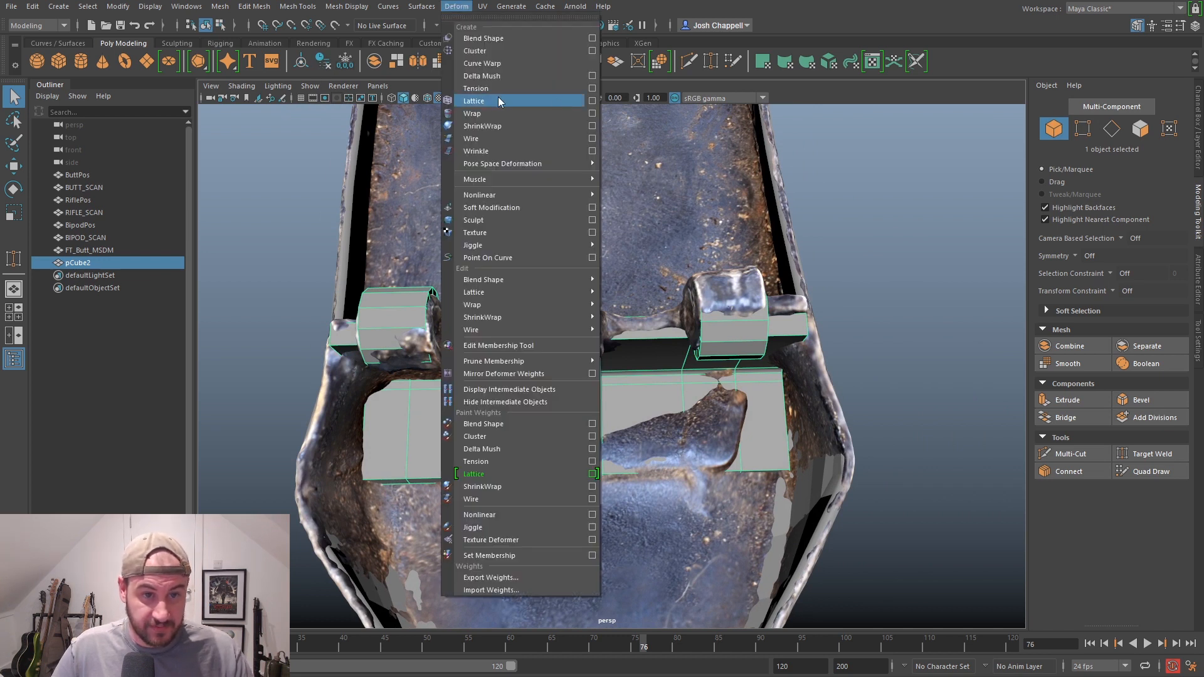
{"action": "left_click", "coordinate": [517, 101]}
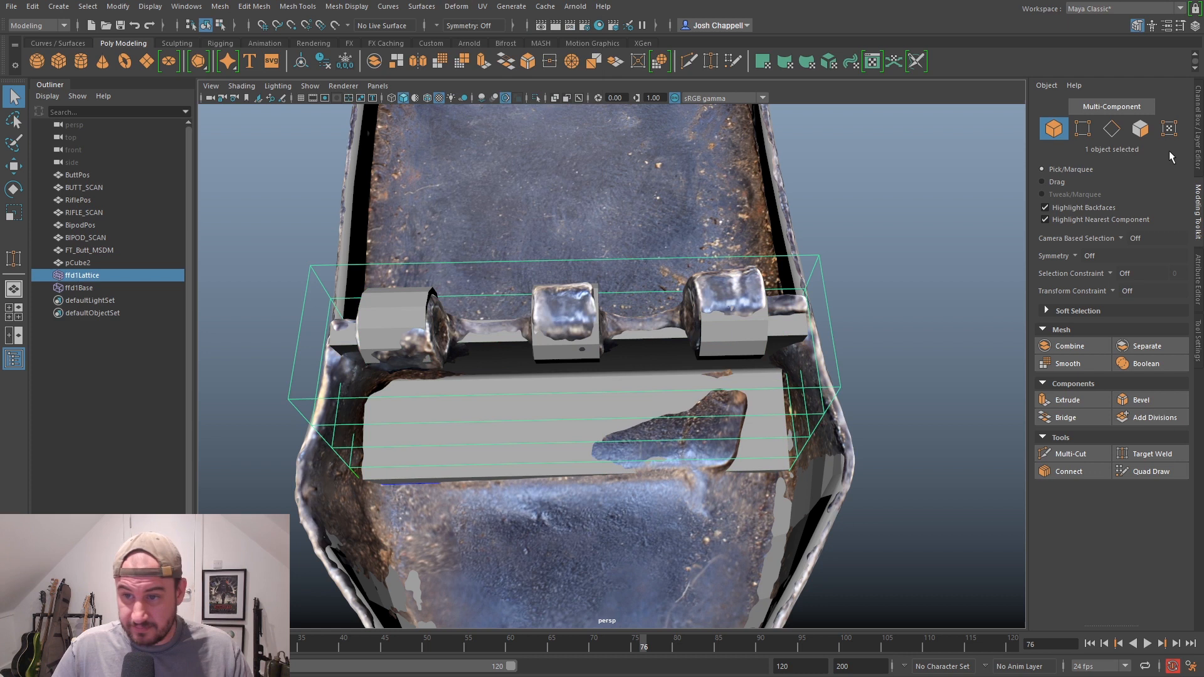
{"action": "left_click", "coordinate": [1198, 279]}
{"action": "left_click", "coordinate": [986, 108]}
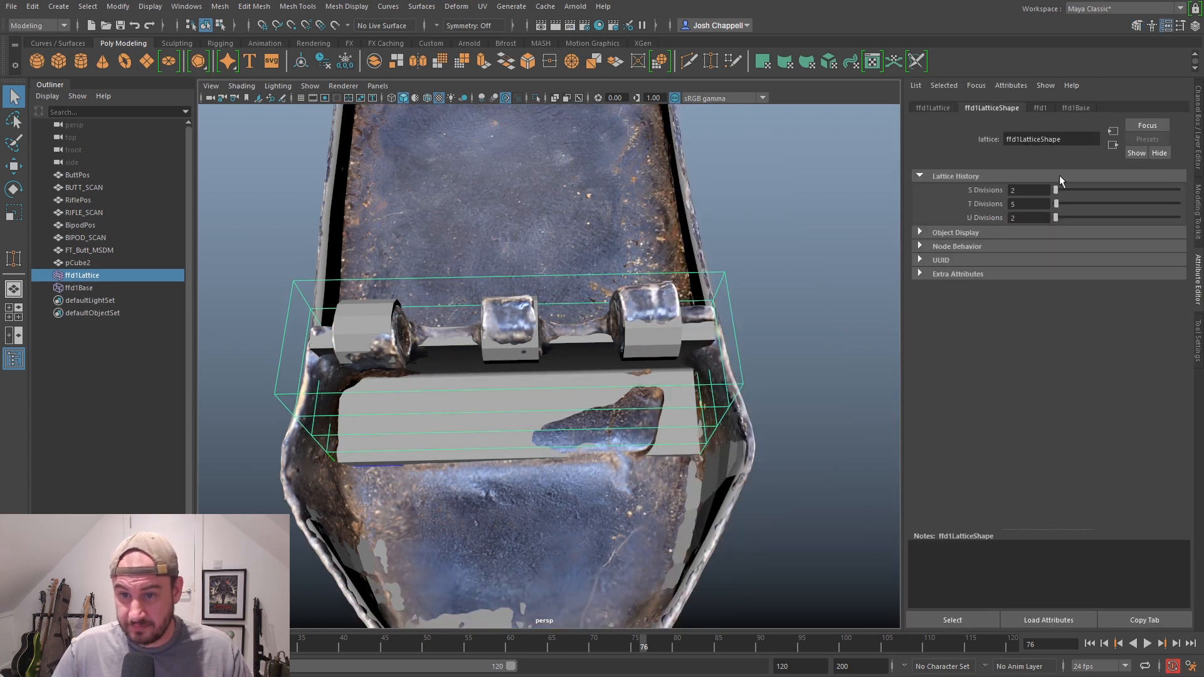
Set the lattice divisions to S 3, T 4 and U 4
{"action": "left_click_drag", "start_coordinate": [1056, 202], "coordinate": [1040, 204]}
{"action": "left_click_drag", "start_coordinate": [619, 323], "coordinate": [615, 257], "text": "alt"}
{"action": "left_click_drag", "start_coordinate": [1056, 217], "coordinate": [1058, 218]}
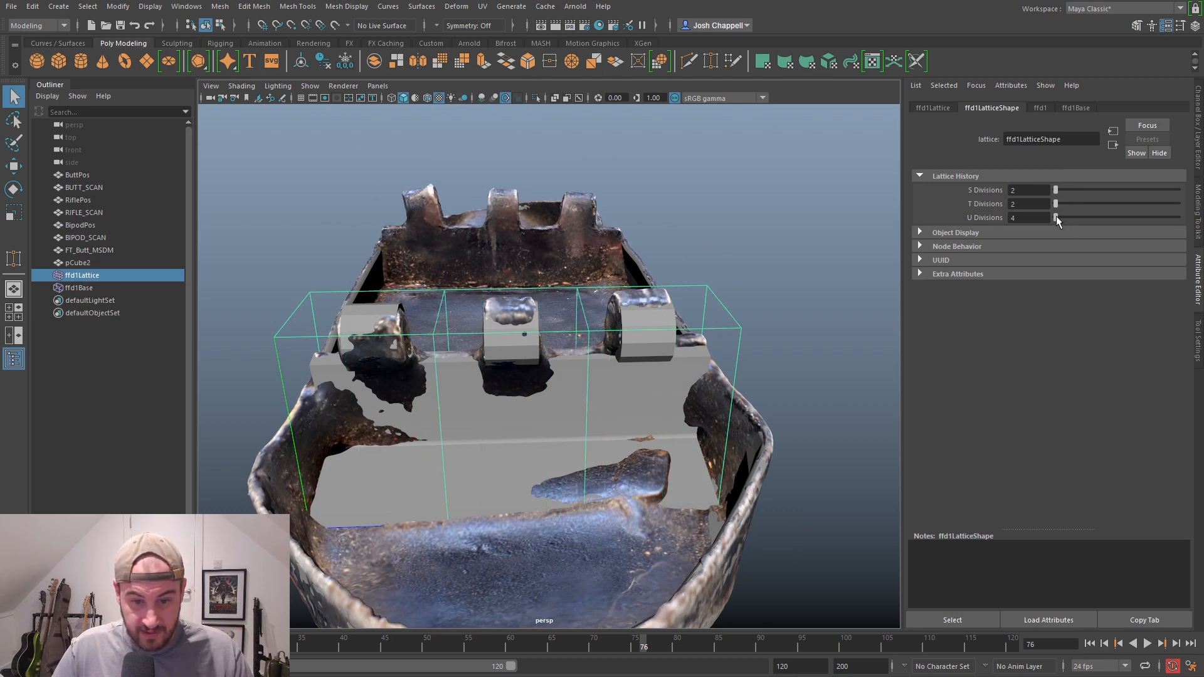
{"action": "left_click_drag", "start_coordinate": [771, 320], "coordinate": [771, 345], "text": "alt"}
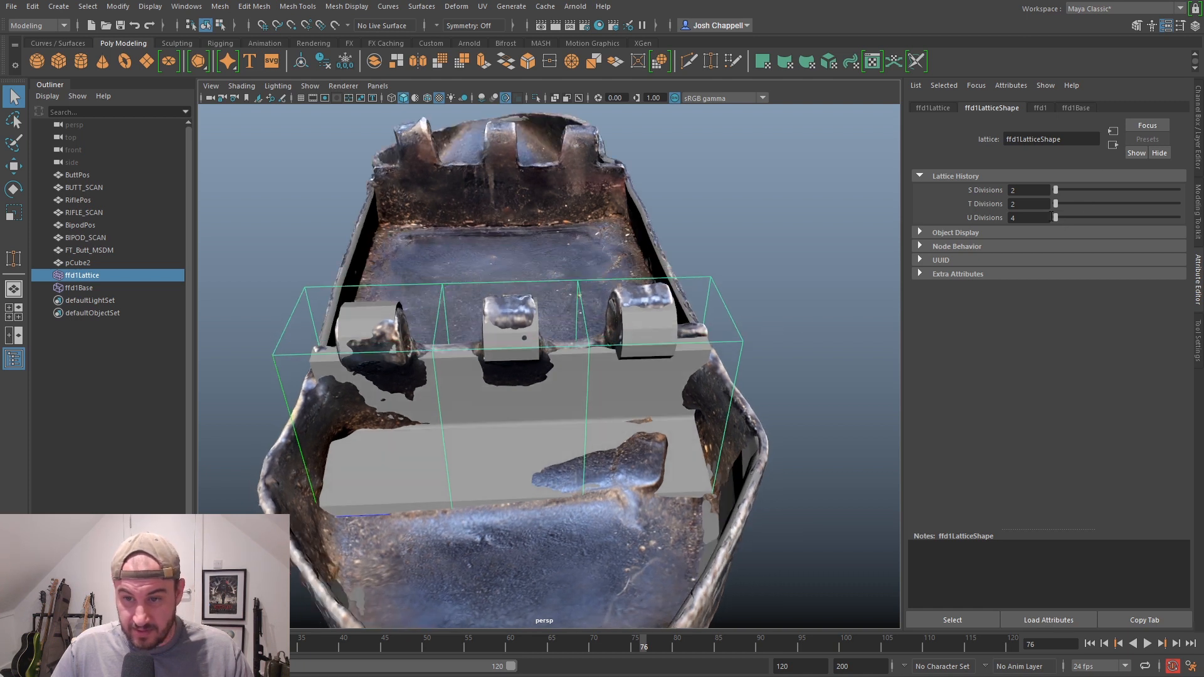
{"action": "left_click_drag", "start_coordinate": [1057, 207], "coordinate": [1057, 208]}
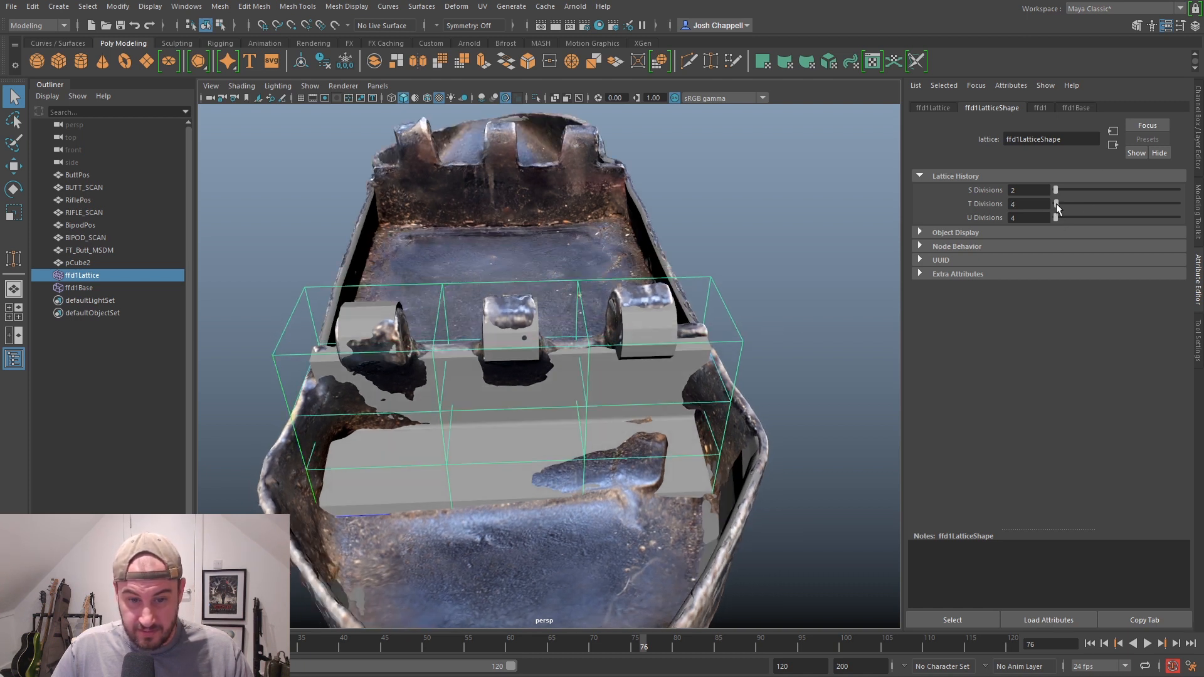
{"action": "mouse_move", "coordinate": [1059, 197]}
{"action": "left_mouse_down"}
{"action": "mouse_move", "coordinate": [1085, 195]}
{"action": "mouse_move", "coordinate": [1058, 195]}
{"action": "left_mouse_up"}
{"action": "type", "text": "3"}
{"action": "key", "text": "Return"}
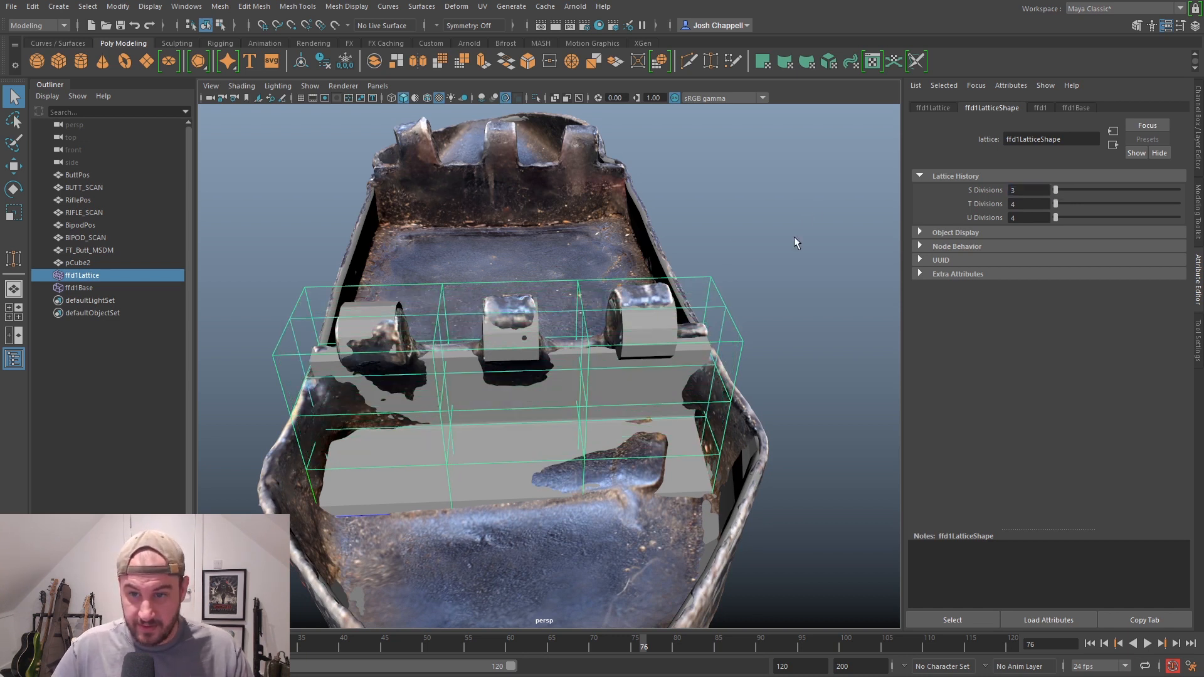
Try scaling the lattice points along the floor's outer edge to match the scanned butt plate's shape
{"action": "left_click_drag", "start_coordinate": [752, 242], "coordinate": [730, 311], "text": "alt"}
{"action": "middle_click_drag", "start_coordinate": [729, 312], "coordinate": [708, 242], "text": "alt"}
{"action": "scroll", "coordinate": [645, 334], "scroll_direction": "up", "scroll_amount": 3}
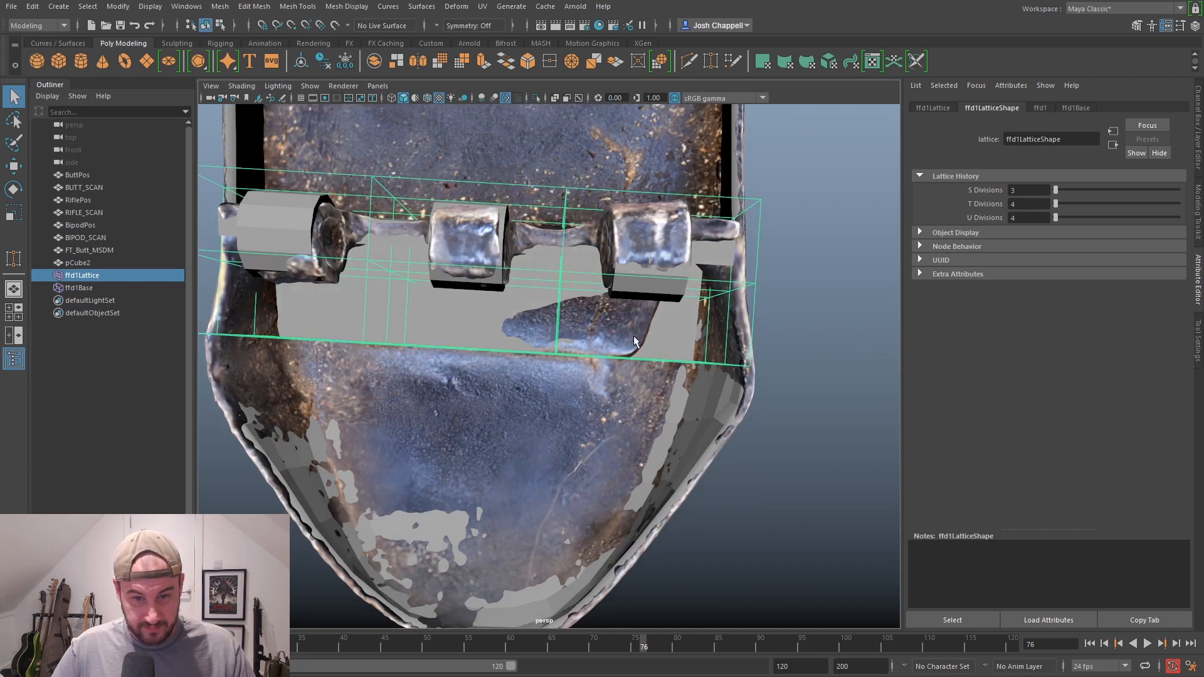
{"action": "middle_click_drag", "start_coordinate": [633, 336], "coordinate": [688, 310], "text": "alt"}
{"action": "scroll", "coordinate": [689, 311], "scroll_direction": "down", "scroll_amount": 5}
{"action": "left_click_drag", "start_coordinate": [439, 363], "coordinate": [538, 257], "text": "alt"}
{"action": "right_click_drag", "start_coordinate": [608, 312], "coordinate": [604, 273]}
{"action": "left_click_drag", "start_coordinate": [602, 310], "coordinate": [519, 408], "text": "alt"}
{"action": "left_click_drag", "start_coordinate": [438, 443], "coordinate": [725, 341]}
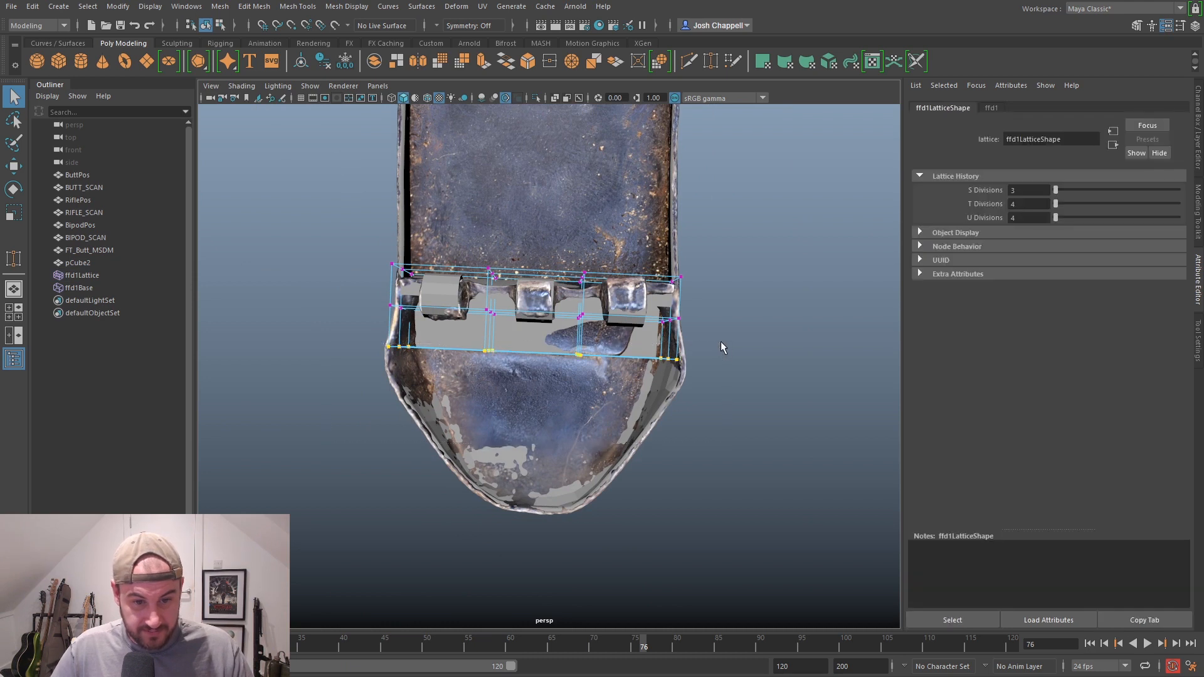
{"action": "key", "text": "r"}
{"action": "left_click_drag", "start_coordinate": [650, 357], "coordinate": [636, 444]}
{"action": "middle_click_drag", "start_coordinate": [455, 424], "coordinate": [565, 421], "text": "alt"}
{"action": "left_click_drag", "start_coordinate": [478, 382], "coordinate": [529, 441], "text": "shift"}
{"action": "left_click_drag", "start_coordinate": [487, 371], "coordinate": [530, 439], "text": "shift"}
{"action": "left_click_drag", "start_coordinate": [657, 392], "coordinate": [828, 403]}
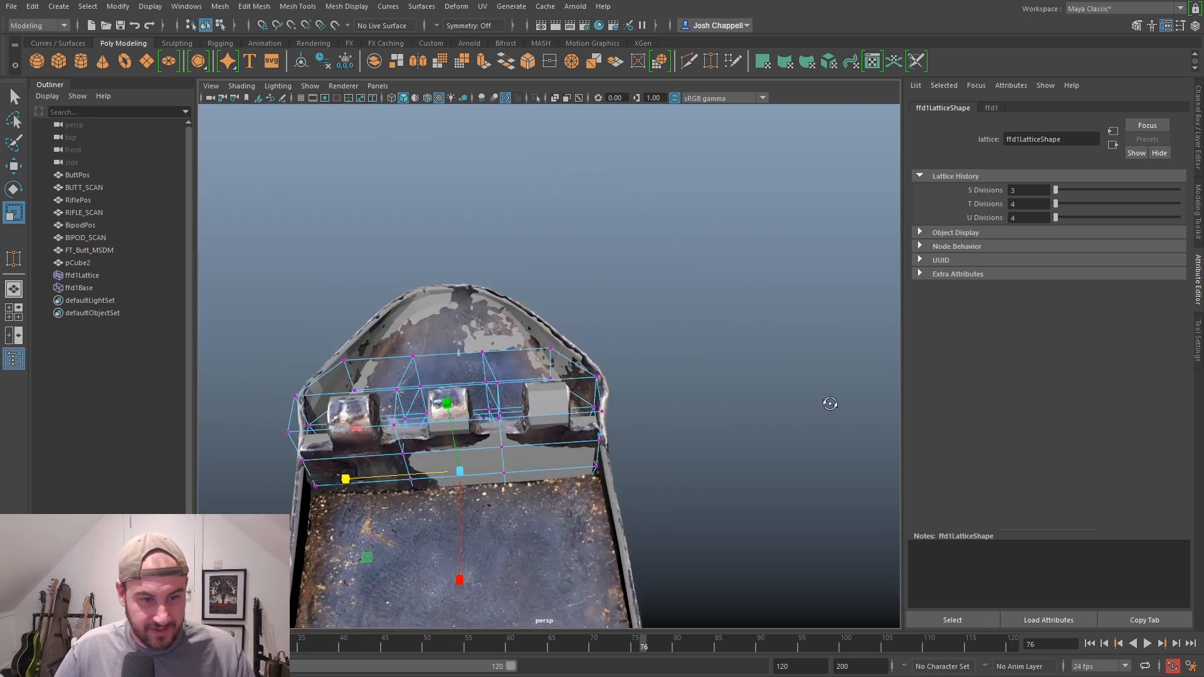
Undo the lattice point edits and delete pCube2's construction history to remove the lattice
{"action": "middle_click_drag", "start_coordinate": [489, 453], "coordinate": [734, 396], "text": "alt"}
{"action": "scroll", "coordinate": [734, 396], "scroll_direction": "up", "scroll_amount": 3}
{"action": "left_click_drag", "start_coordinate": [693, 408], "coordinate": [701, 449], "text": "alt"}
{"action": "middle_click_drag", "start_coordinate": [701, 450], "coordinate": [554, 388], "text": "alt"}
{"action": "left_click_drag", "start_coordinate": [555, 389], "coordinate": [507, 363], "text": "alt"}
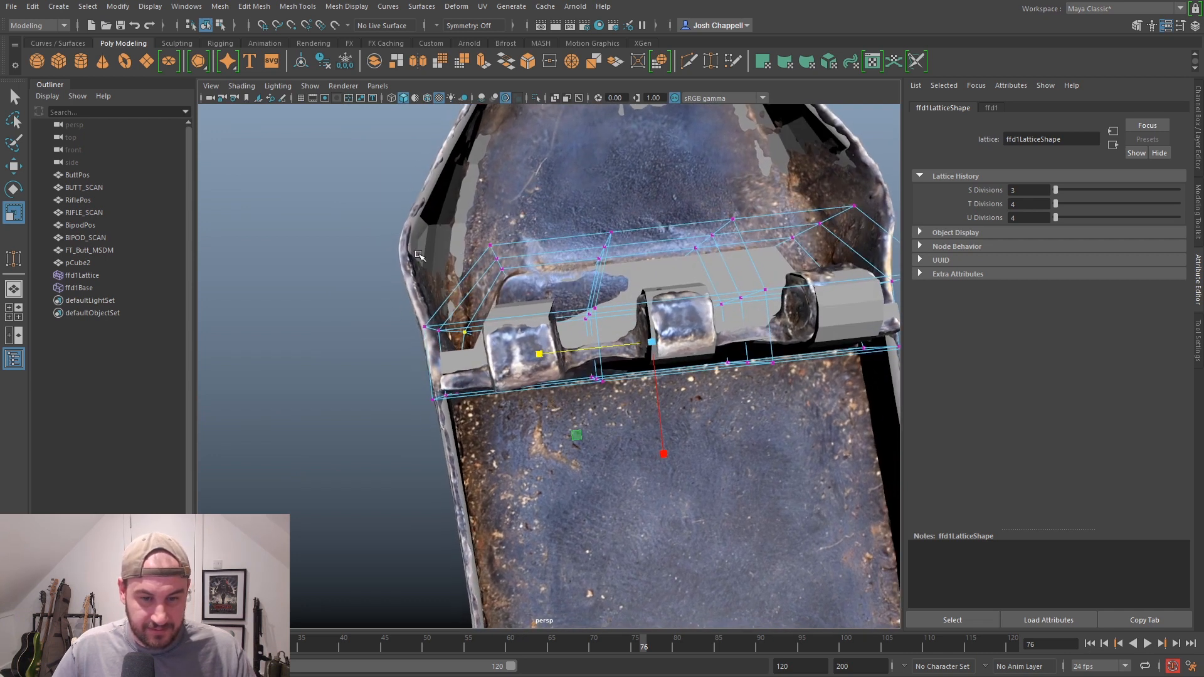
{"action": "key", "text": "ctrl+z"}
{"action": "key", "text": "ctrl+z"}
{"action": "key", "text": "ctrl+z"}
{"action": "key", "text": "ctrl+z"}
{"action": "key", "text": "ctrl+z"}
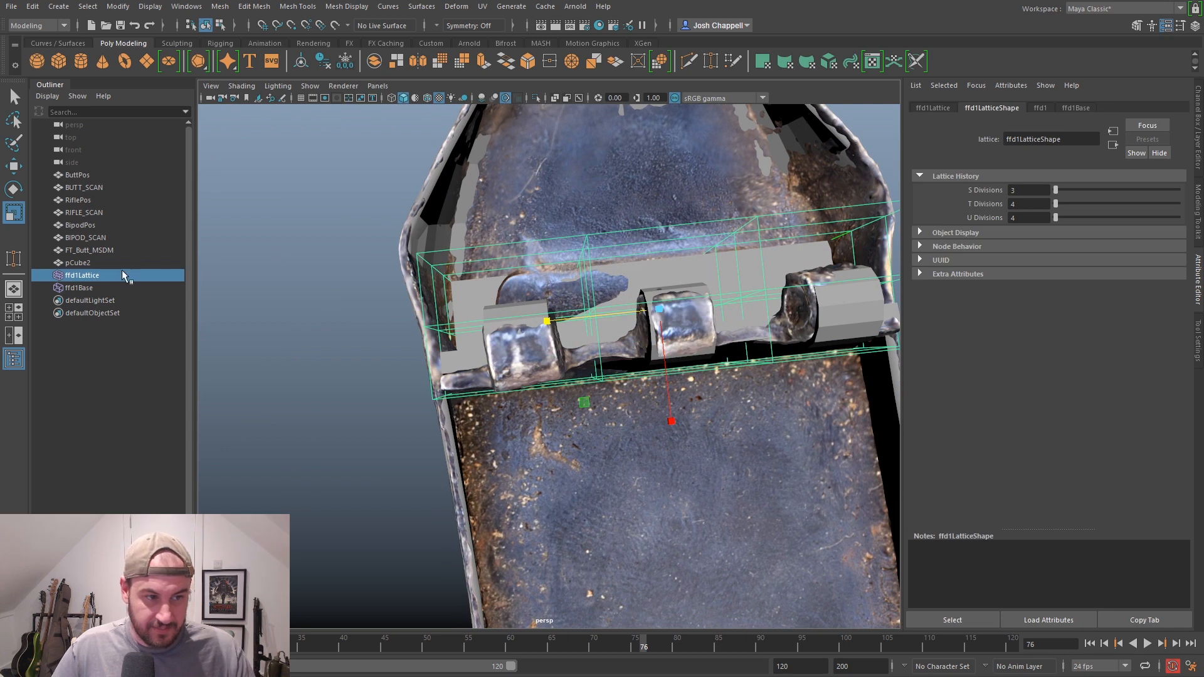
{"action": "left_click", "coordinate": [70, 264]}
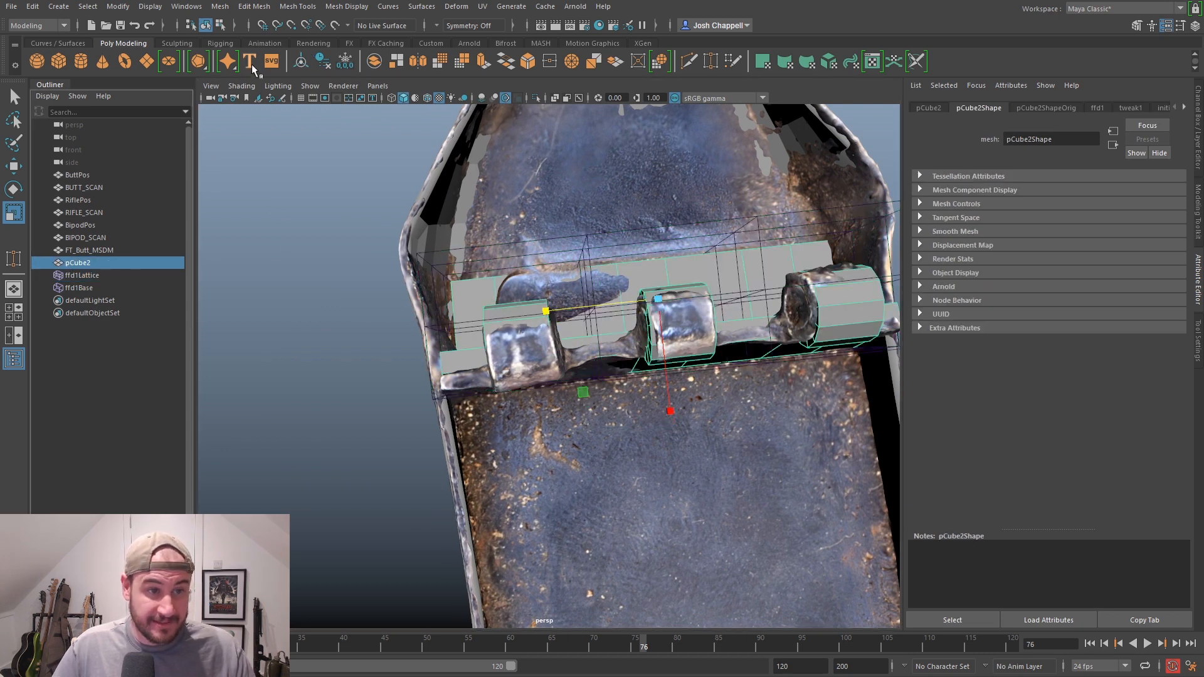
{"action": "left_click", "coordinate": [323, 61]}
Duplicate pCube2 and move the copy along X toward the hinge wall at the opposite end of the scan
{"action": "scroll", "coordinate": [404, 158], "scroll_direction": "down", "scroll_amount": 5}
{"action": "left_click_drag", "start_coordinate": [404, 159], "coordinate": [399, 215], "text": "alt"}
{"action": "key", "text": "ctrl+d"}
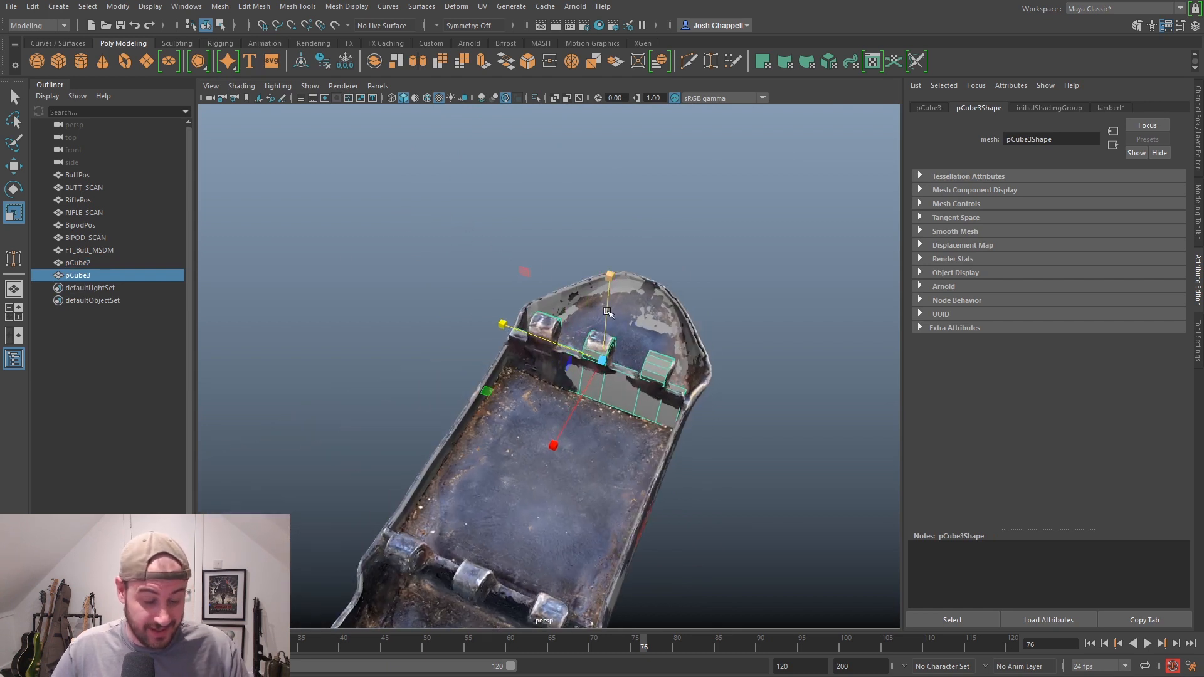
{"action": "key", "text": "w"}
{"action": "left_click_drag", "start_coordinate": [567, 421], "coordinate": [468, 582]}
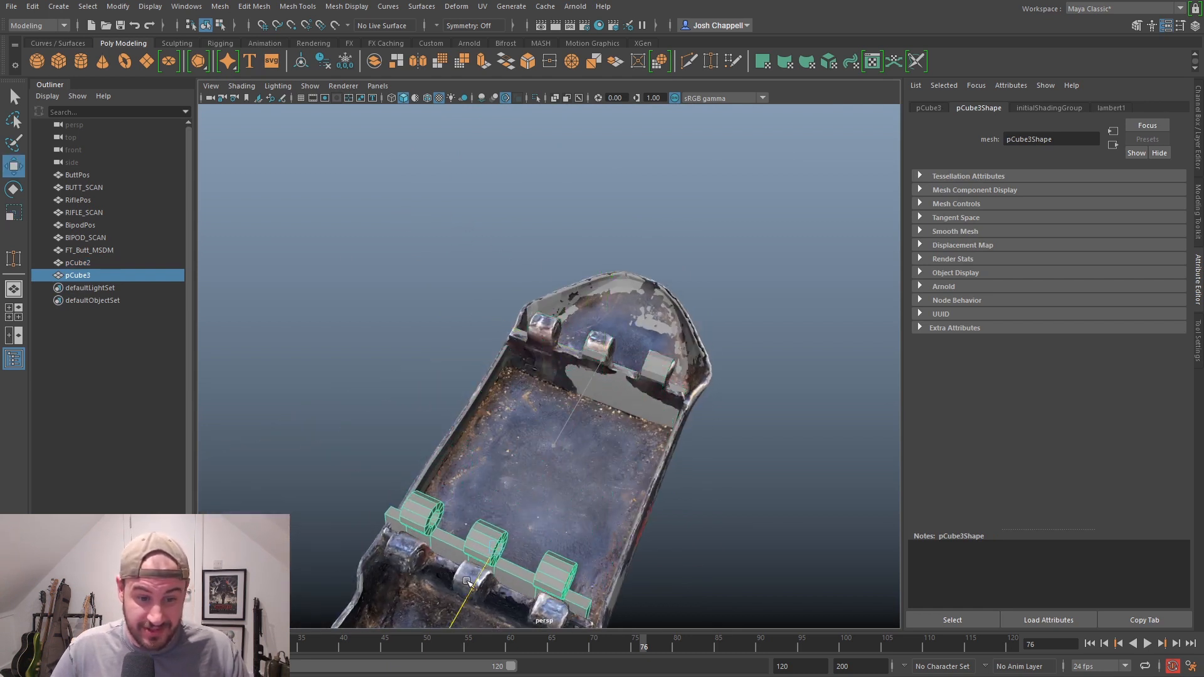
Rotate the duplicate to 180 degrees in Y and move it to about 6.05 in X over the opposite hinge knuckles
{"action": "key", "text": "e"}
{"action": "key", "text": "f"}
{"action": "left_click_drag", "start_coordinate": [535, 477], "coordinate": [612, 467]}
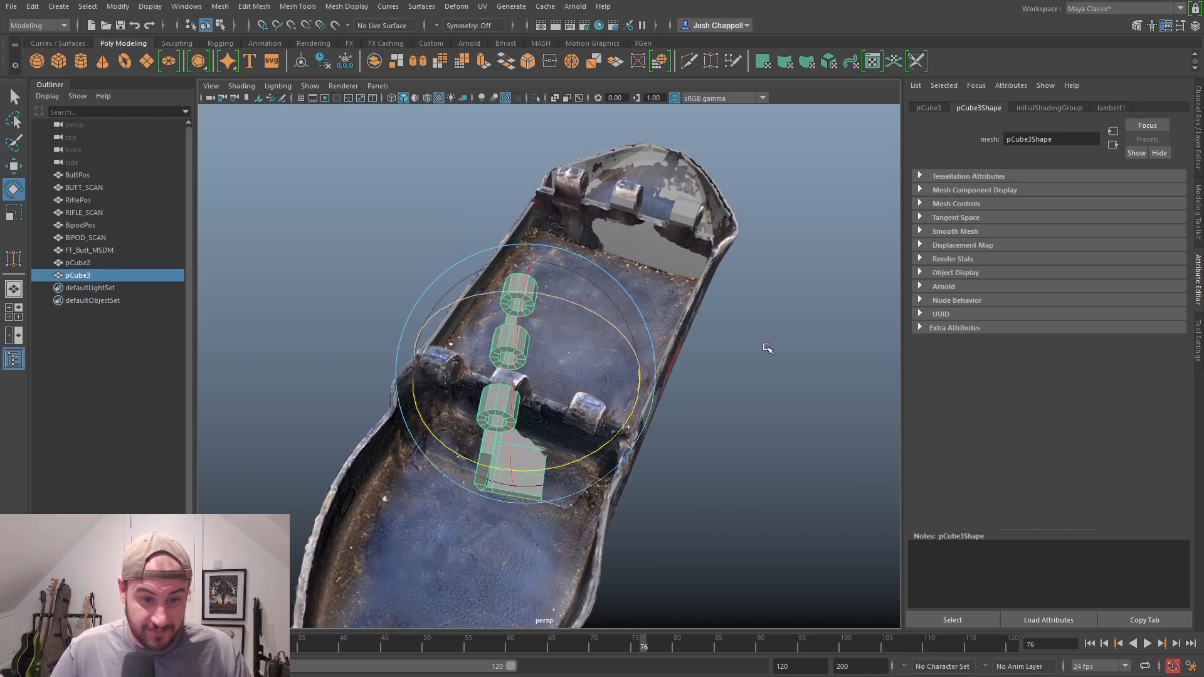
{"action": "left_click", "coordinate": [1194, 182]}
{"action": "double_click", "coordinate": [1169, 160]}
{"action": "type", "text": "18"}
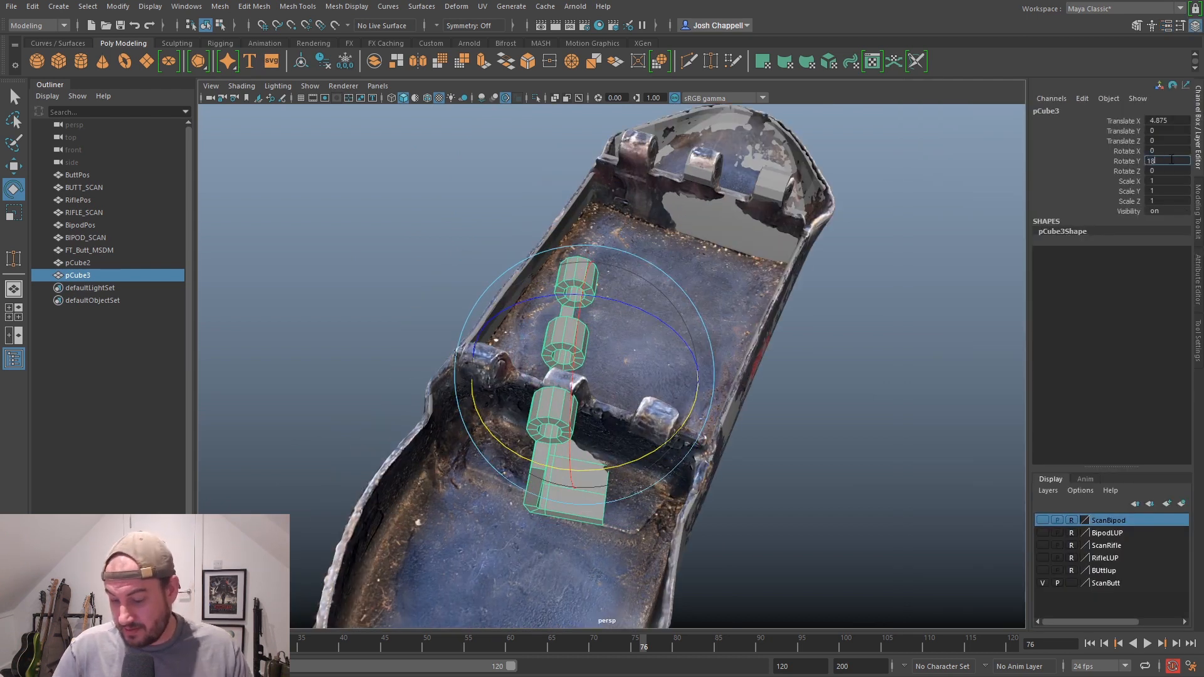
{"action": "type", "text": "0"}
{"action": "key", "text": "Return"}
{"action": "key", "text": "w"}
{"action": "left_click_drag", "start_coordinate": [601, 341], "coordinate": [577, 409]}
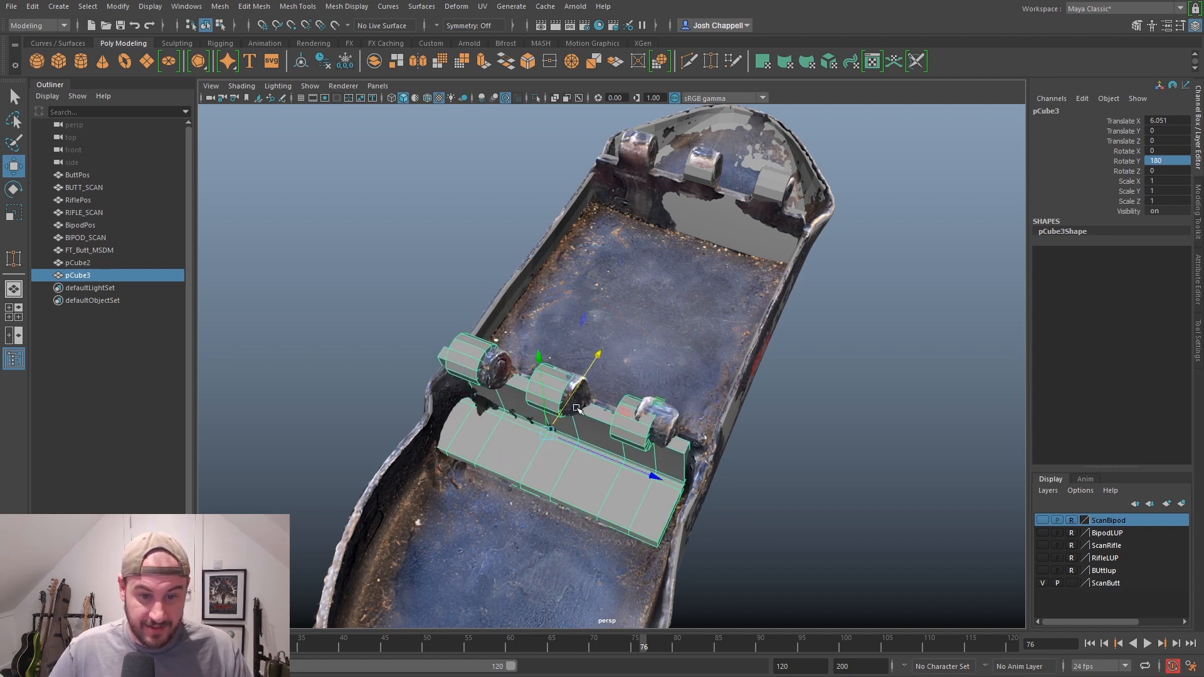
Select the original hinge mesh pCube2 and apply a new lattice deformer to it
{"action": "left_click_drag", "start_coordinate": [804, 233], "coordinate": [621, 294], "text": "alt"}
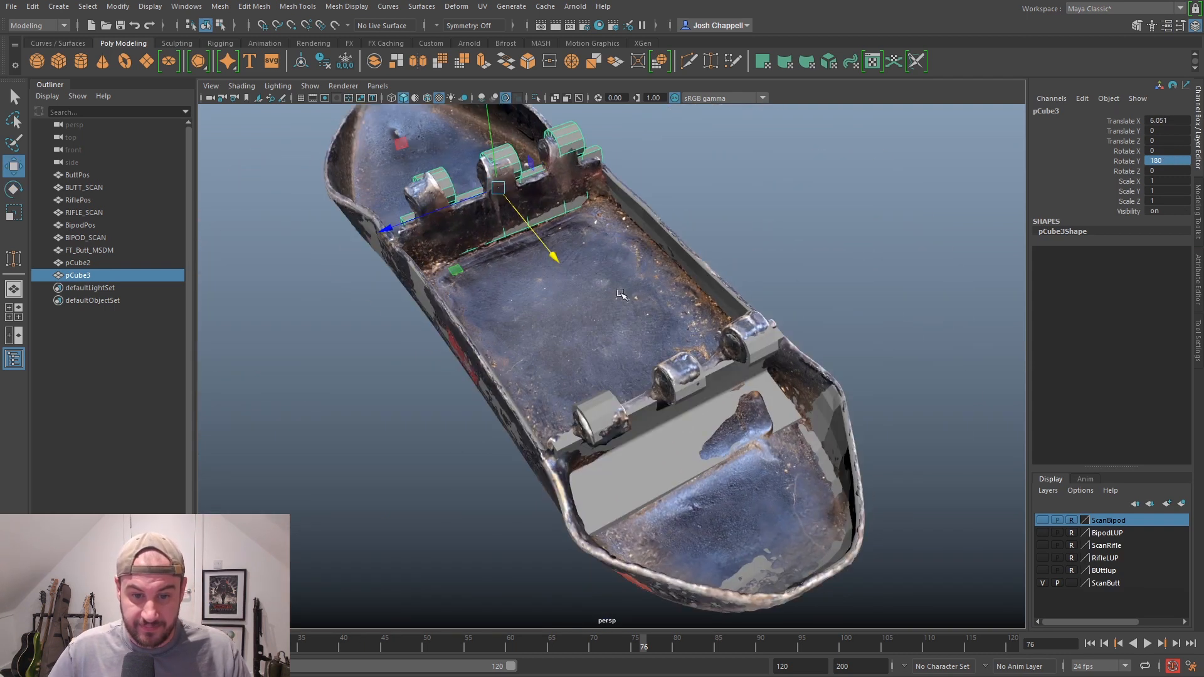
{"action": "left_click", "coordinate": [696, 411]}
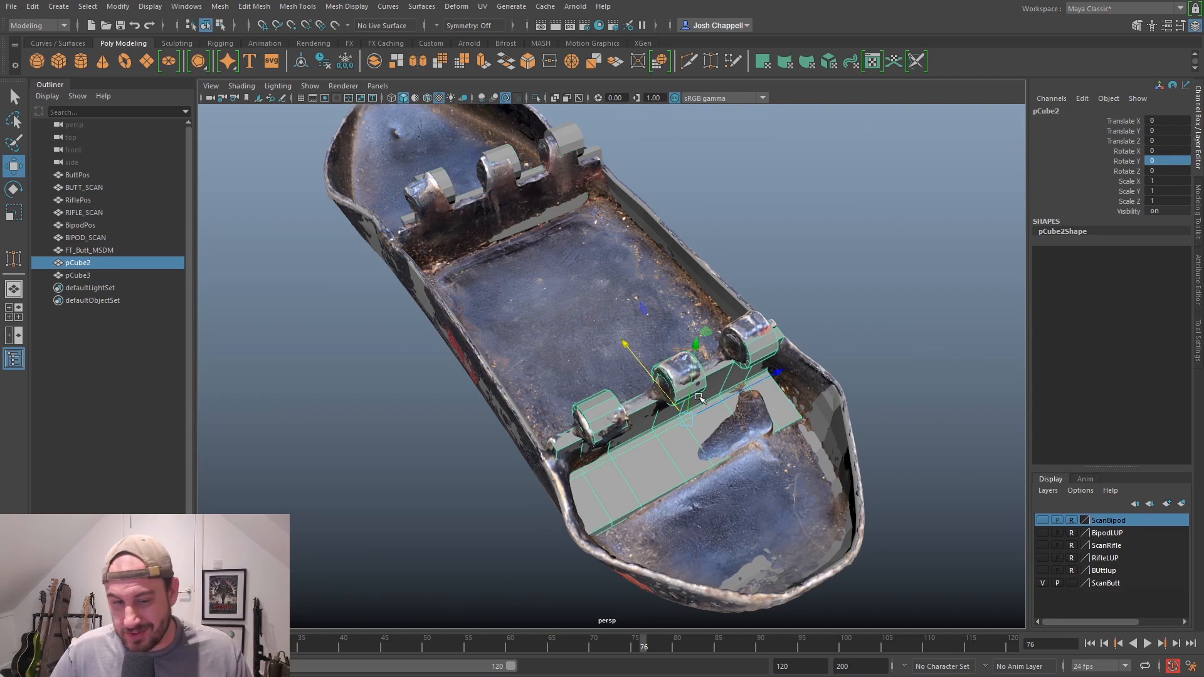
{"action": "left_click", "coordinate": [482, 6]}
{"action": "mouse_move", "coordinate": [456, 6]}
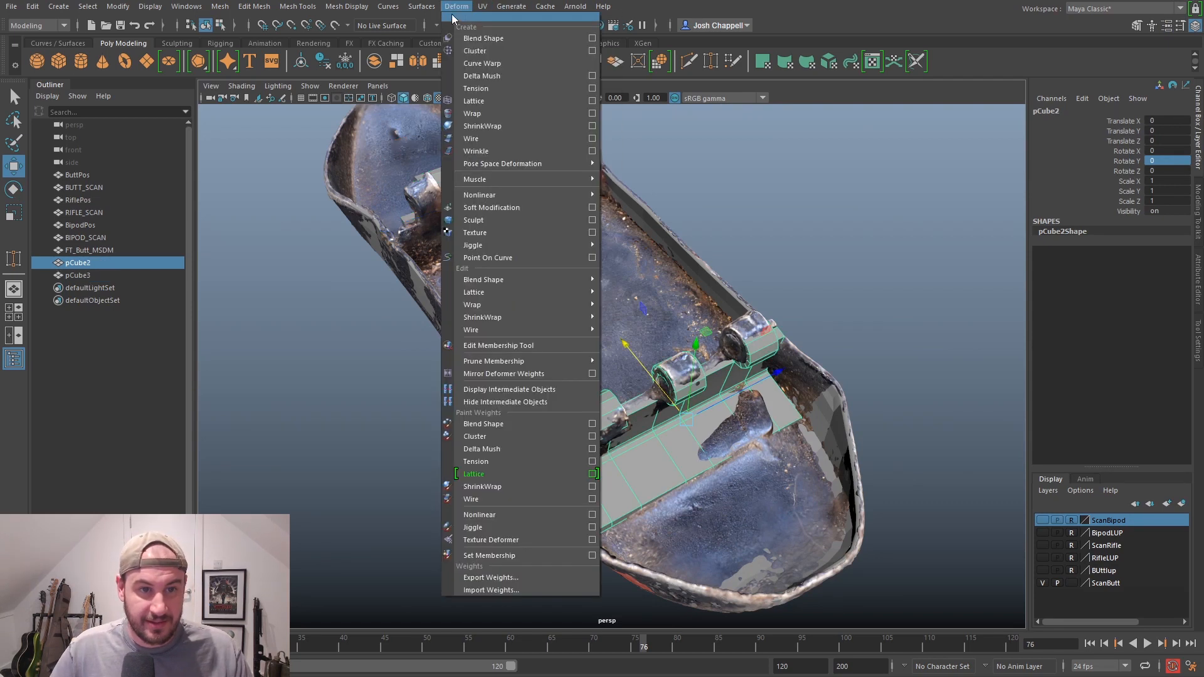
{"action": "left_click", "coordinate": [508, 103]}
{"action": "left_click_drag", "start_coordinate": [628, 270], "coordinate": [565, 273], "text": "alt"}
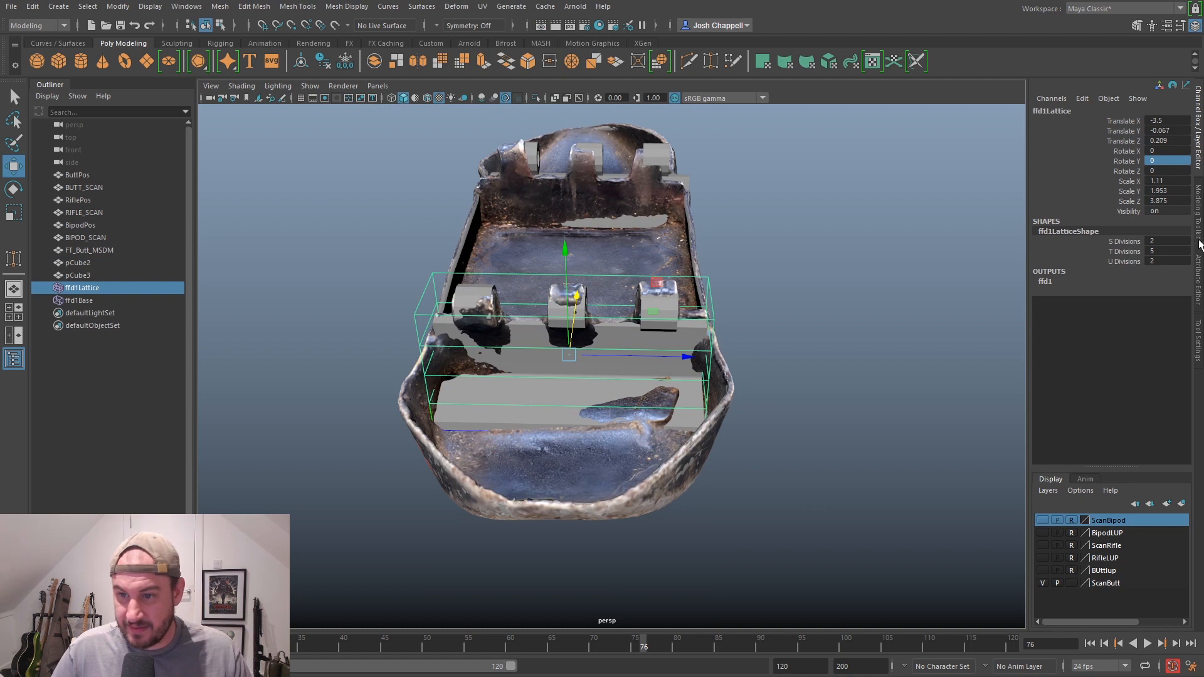
Set the new lattice's S divisions to 3 and T divisions to 2
{"action": "left_click", "coordinate": [1199, 276]}
{"action": "left_click", "coordinate": [992, 108]}
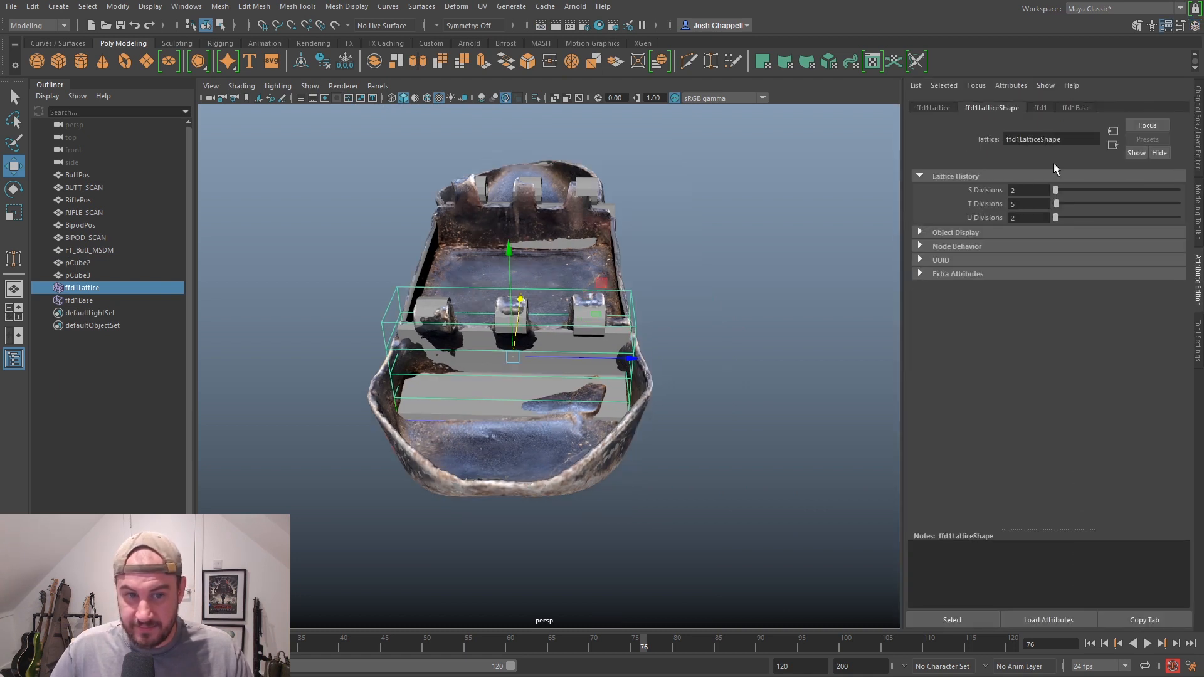
{"action": "left_click", "coordinate": [1011, 192]}
{"action": "key", "text": "Return"}
{"action": "left_click_drag", "start_coordinate": [1057, 203], "coordinate": [1049, 204]}
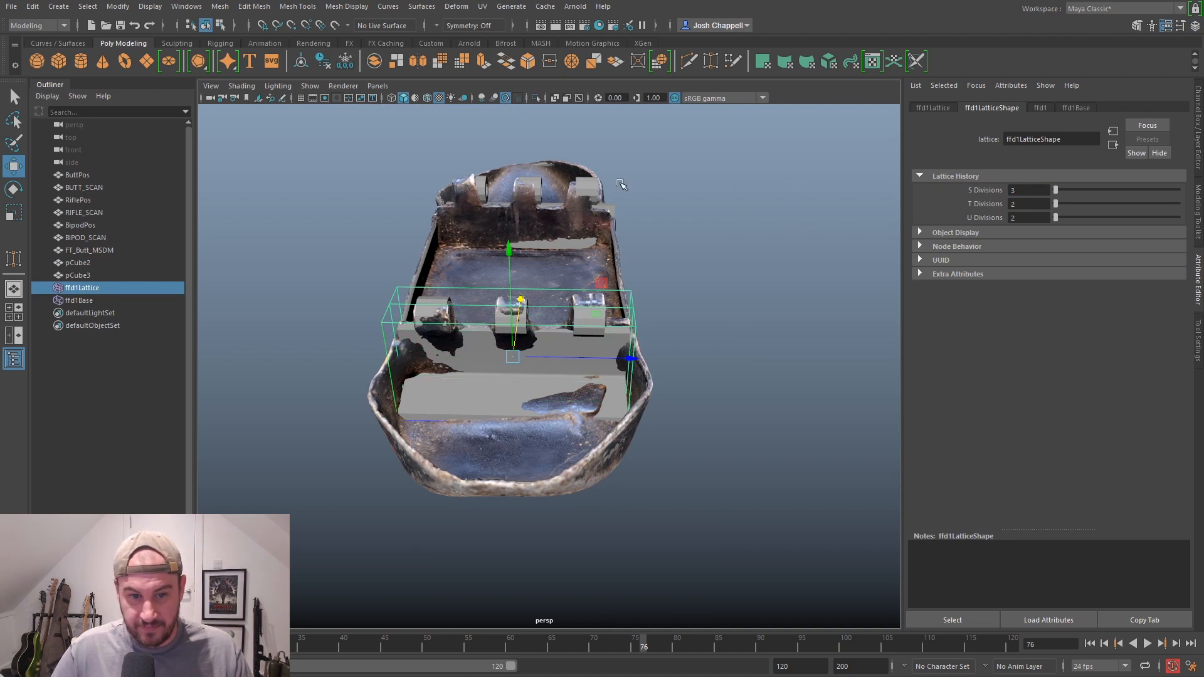
Set the hinge lattice's T divisions to 3 and U divisions to 4
{"action": "double_click", "coordinate": [1024, 217]}
{"action": "key", "text": "Return"}
{"action": "left_click_drag", "start_coordinate": [784, 220], "coordinate": [631, 337], "text": "alt"}
{"action": "double_click", "coordinate": [1013, 202]}
{"action": "type", "text": "3"}
{"action": "key", "text": "Return"}
{"action": "left_click_drag", "start_coordinate": [769, 261], "coordinate": [705, 351], "text": "alt"}
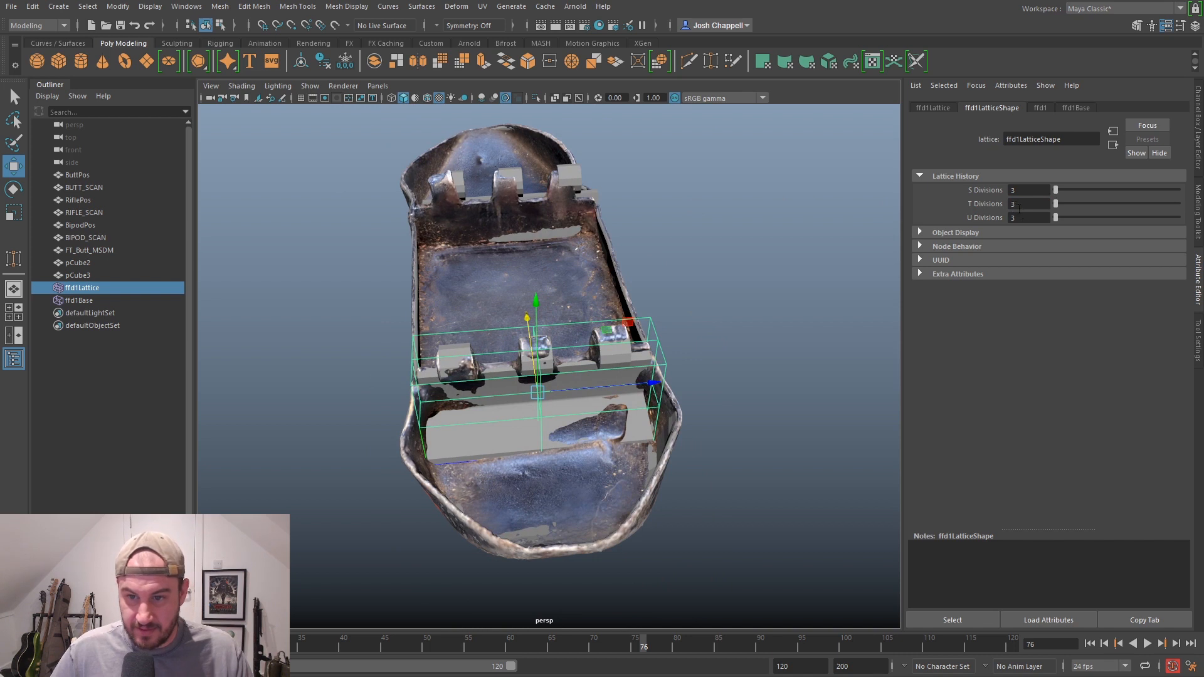
{"action": "left_click", "coordinate": [1047, 217]}
{"action": "key", "text": "Return"}
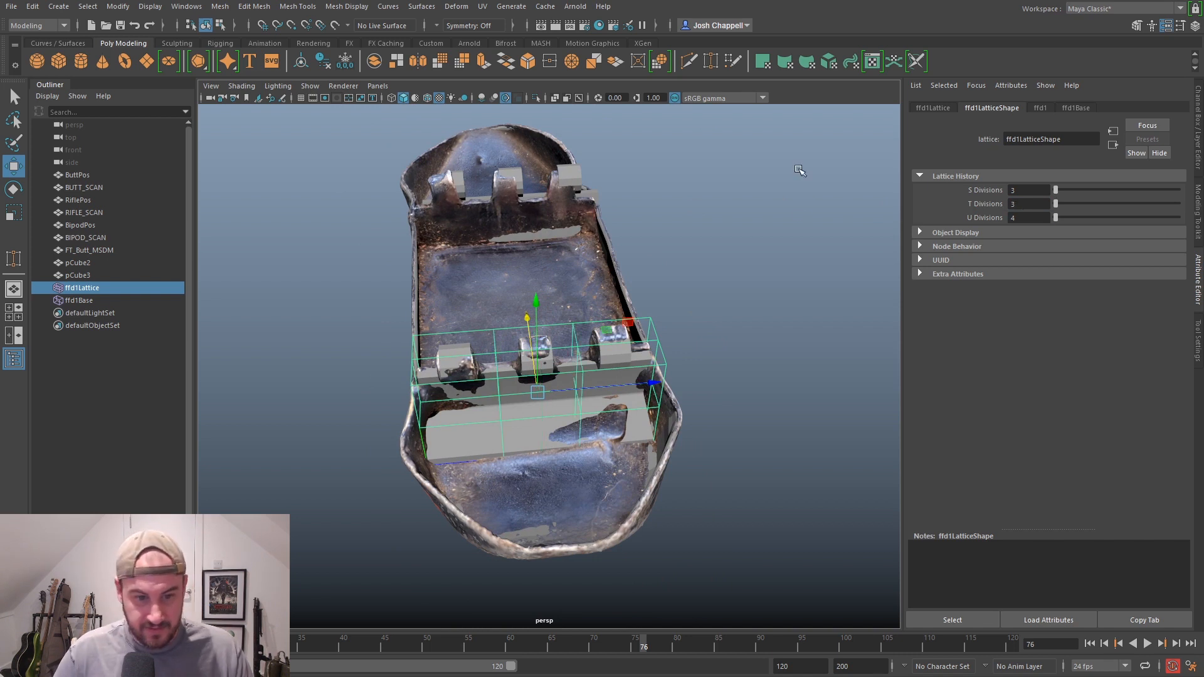
Try scaling the lattice points along the flange's lower front edge narrower in Z to fit between the scanned side walls
{"action": "left_click_drag", "start_coordinate": [739, 251], "coordinate": [632, 374], "text": "alt"}
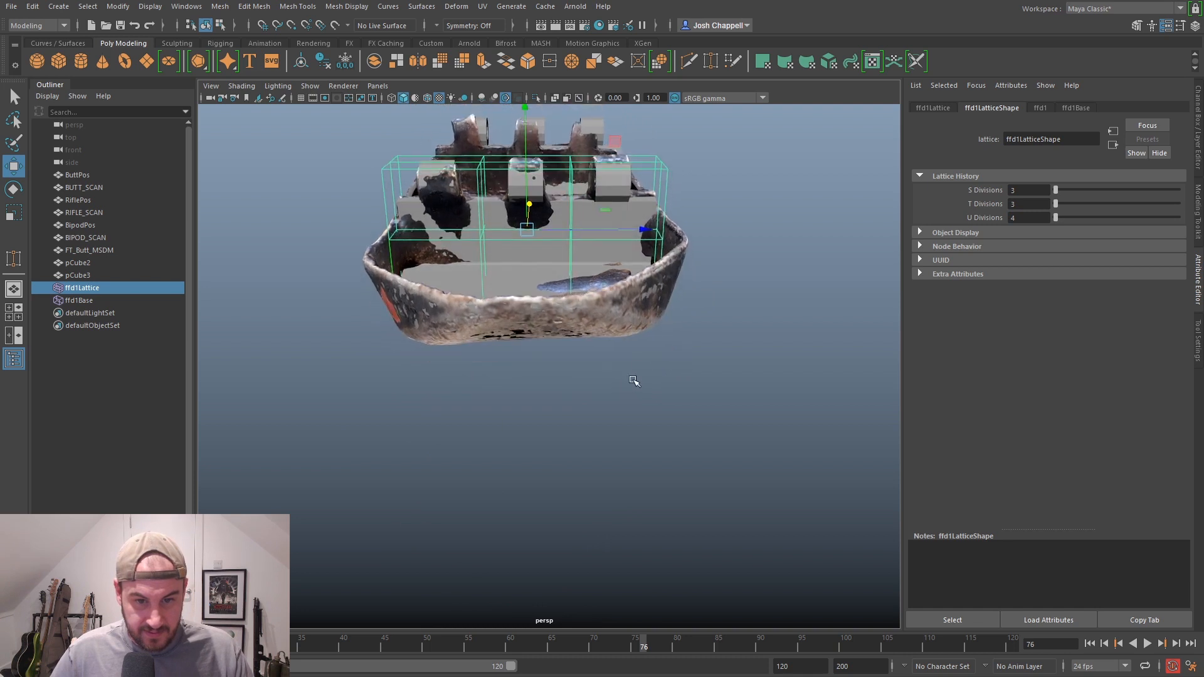
{"action": "middle_click_drag", "start_coordinate": [654, 233], "coordinate": [656, 267], "text": "alt"}
{"action": "right_click_drag", "start_coordinate": [675, 213], "coordinate": [670, 178]}
{"action": "left_click_drag", "start_coordinate": [287, 491], "coordinate": [557, 439]}
{"action": "left_click_drag", "start_coordinate": [532, 487], "coordinate": [533, 543], "text": "alt"}
{"action": "left_click_drag", "start_coordinate": [334, 600], "coordinate": [726, 456], "text": "alt"}
{"action": "key", "text": "r"}
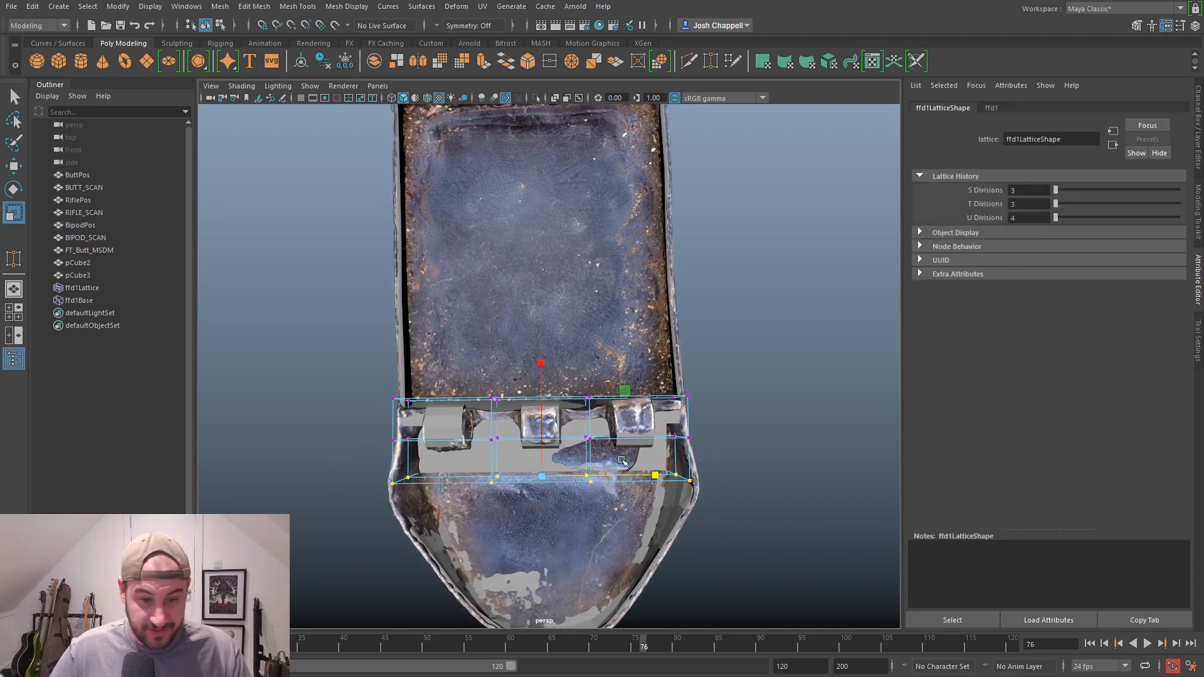
{"action": "left_click_drag", "start_coordinate": [655, 475], "coordinate": [626, 476]}
{"action": "left_click_drag", "start_coordinate": [632, 518], "coordinate": [673, 480], "text": "alt"}
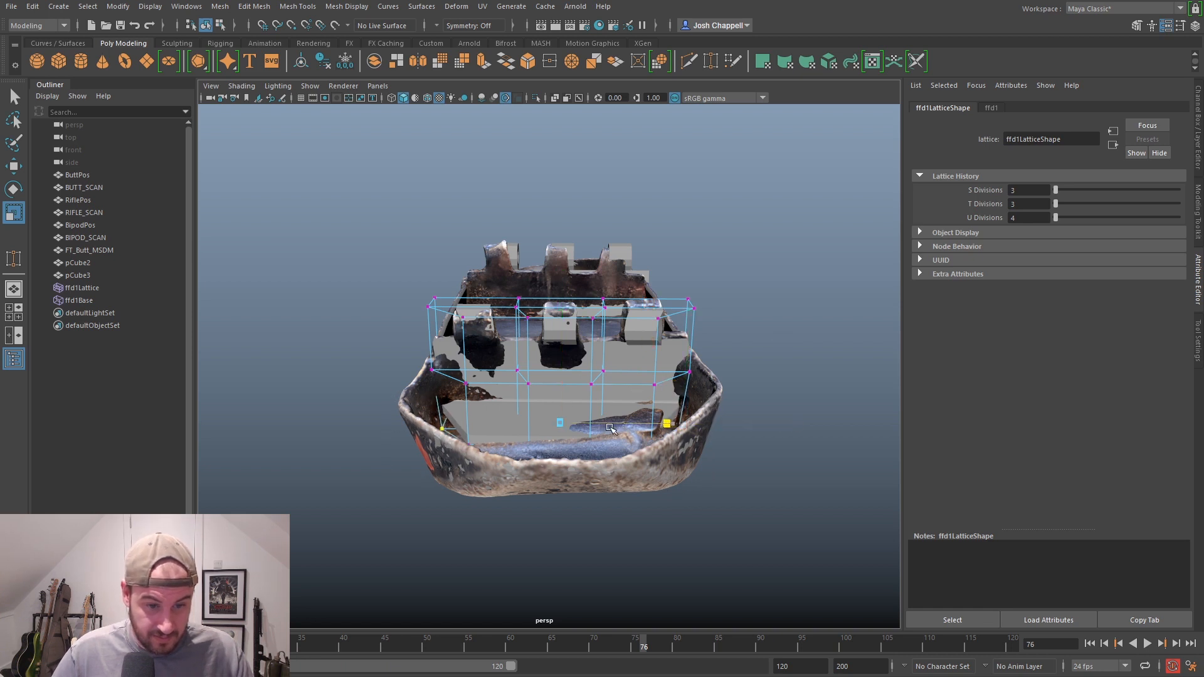
{"action": "left_click_drag", "start_coordinate": [604, 431], "coordinate": [609, 457], "text": "alt"}
{"action": "mouse_move", "coordinate": [745, 278]}
{"action": "left_mouse_down", "text": "alt"}
{"action": "mouse_move", "coordinate": [750, 377]}
{"action": "mouse_move", "coordinate": [742, 294]}
{"action": "left_mouse_up", "text": "alt"}
{"action": "mouse_move", "coordinate": [672, 307]}
{"action": "left_mouse_down", "text": "alt"}
{"action": "mouse_move", "coordinate": [659, 389]}
{"action": "mouse_move", "coordinate": [653, 308]}
{"action": "mouse_move", "coordinate": [691, 328]}
{"action": "mouse_move", "coordinate": [681, 328]}
{"action": "left_mouse_up", "text": "alt"}
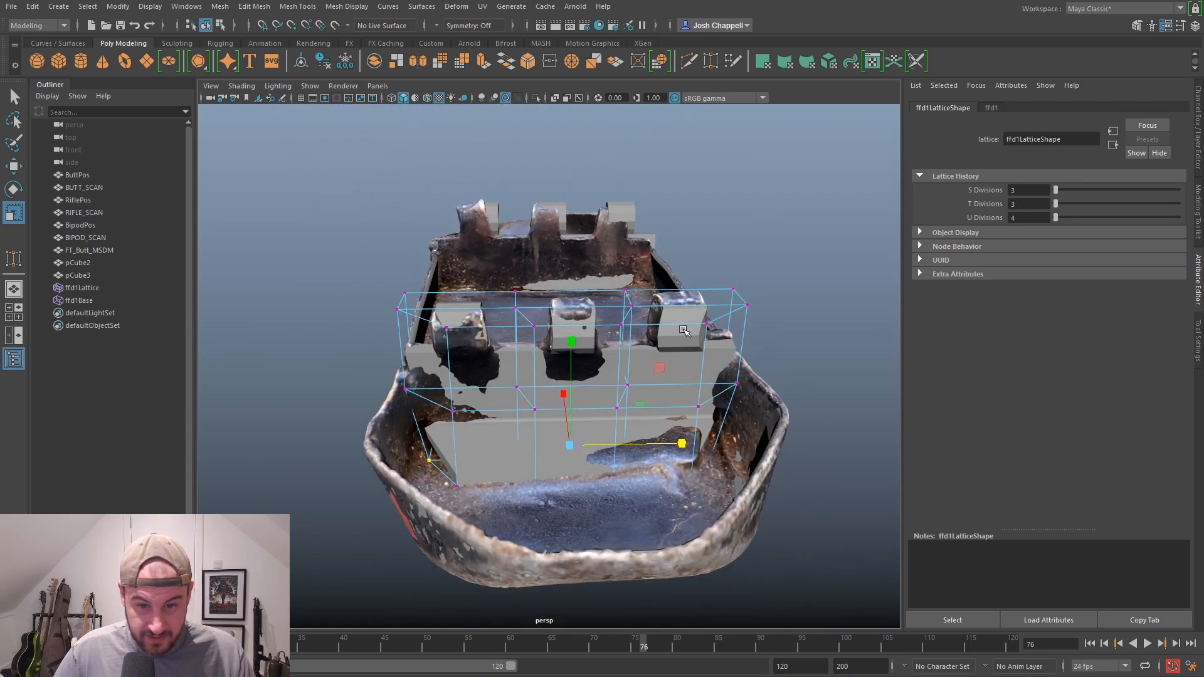
{"action": "left_click", "coordinate": [630, 410]}
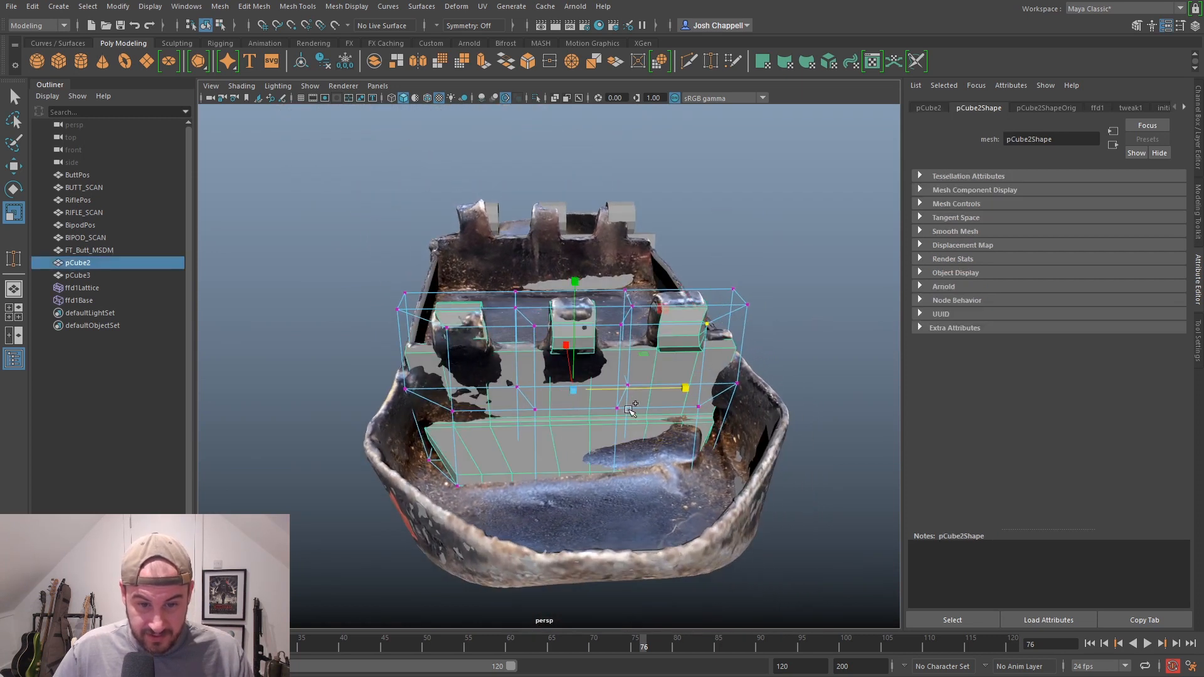
{"action": "key", "text": "ctrl+z"}
Try scaling the lattice's upper front points in Z to adjust the hinge mesh's width
{"action": "left_click_drag", "start_coordinate": [659, 419], "coordinate": [775, 403], "text": "alt"}
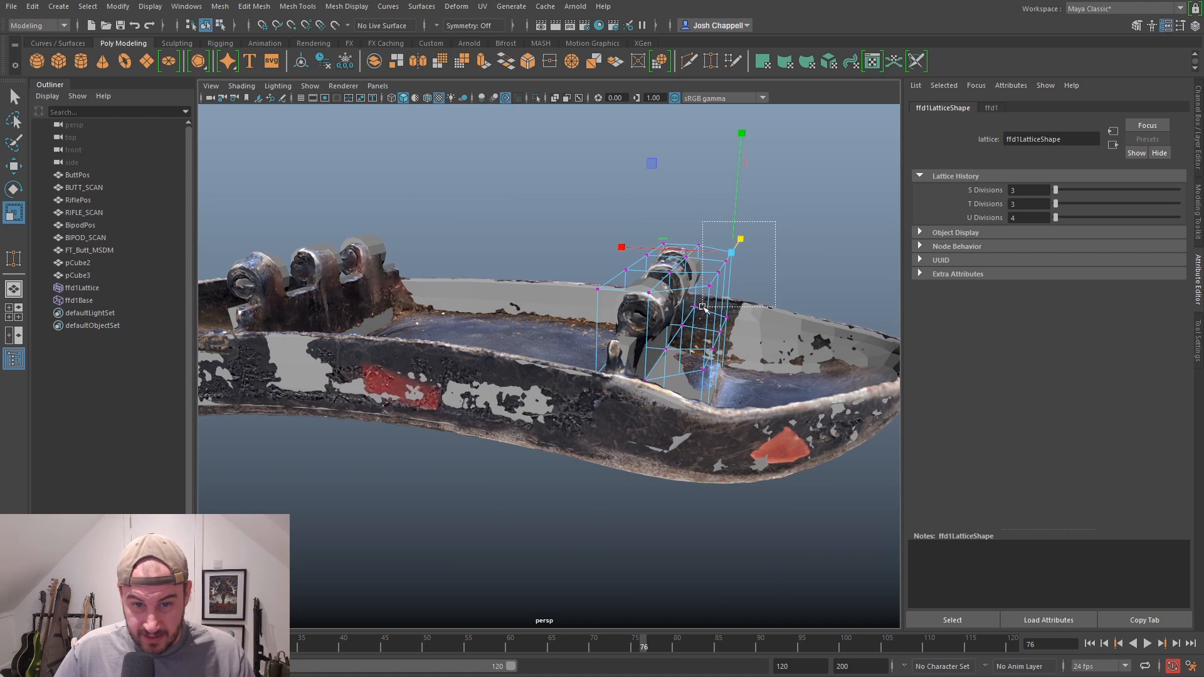
{"action": "left_click_drag", "start_coordinate": [763, 277], "coordinate": [674, 324], "text": "alt"}
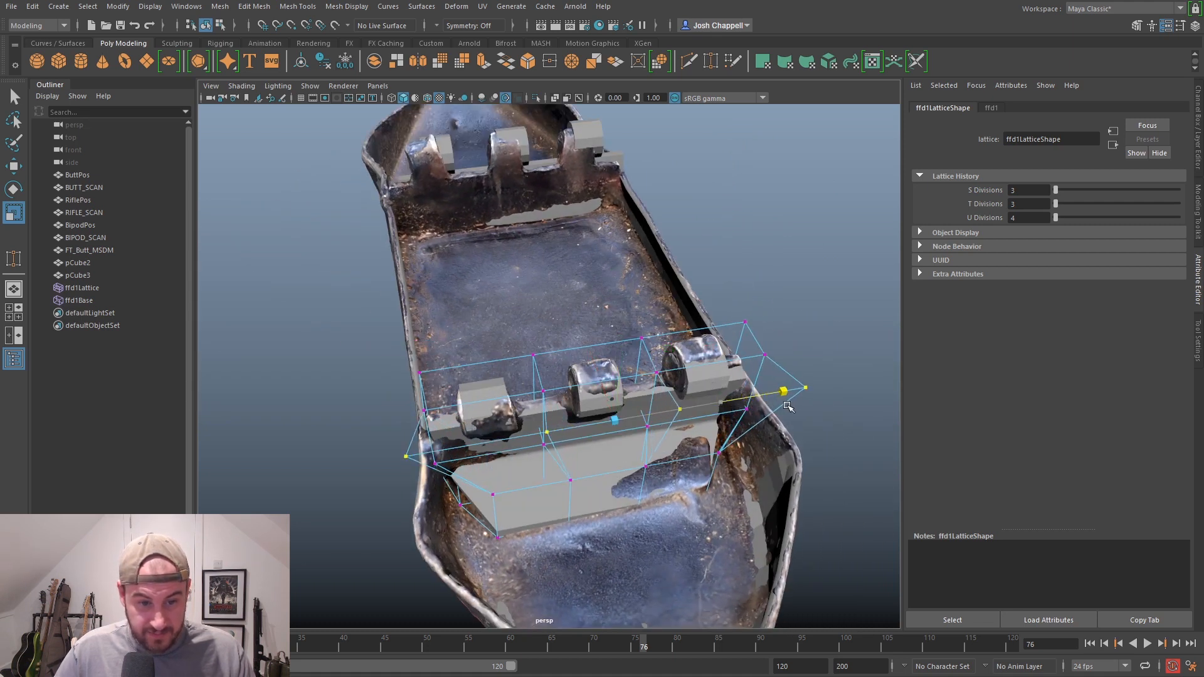
{"action": "left_click_drag", "start_coordinate": [772, 430], "coordinate": [717, 431], "text": "alt"}
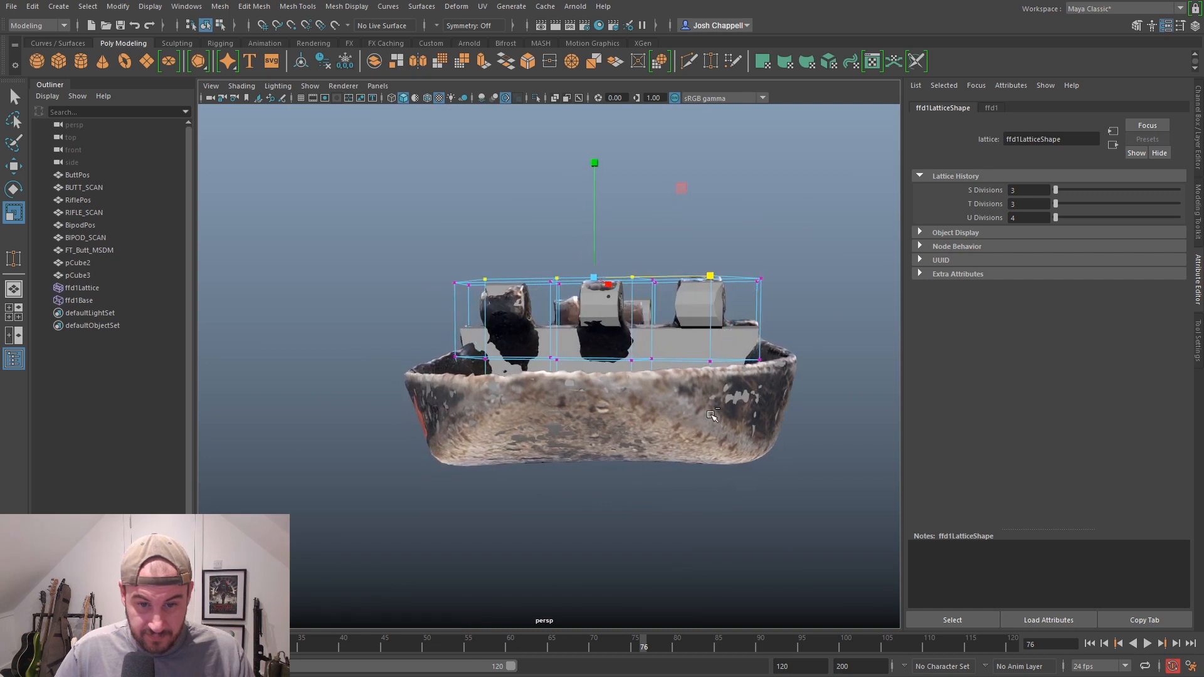
{"action": "left_click", "coordinate": [848, 328]}
{"action": "left_click_drag", "start_coordinate": [716, 303], "coordinate": [703, 378], "text": "alt"}
Undo the lattice edits back to the plain hinge mesh pCube2 without a lattice
{"action": "key", "text": "ctrl+z"}
{"action": "key", "text": "ctrl+z"}
{"action": "key", "text": "ctrl+z"}
{"action": "key", "text": "ctrl+z"}
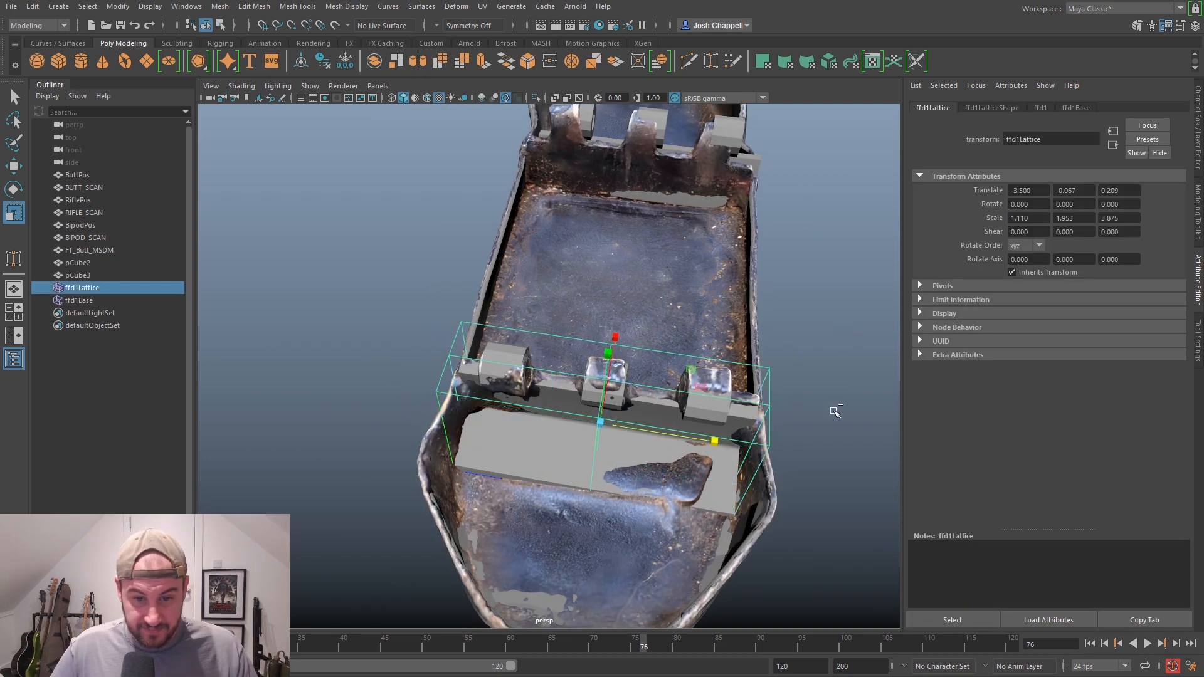
{"action": "key", "text": "ctrl+z"}
{"action": "left_click_drag", "start_coordinate": [687, 444], "coordinate": [685, 434], "text": "alt"}
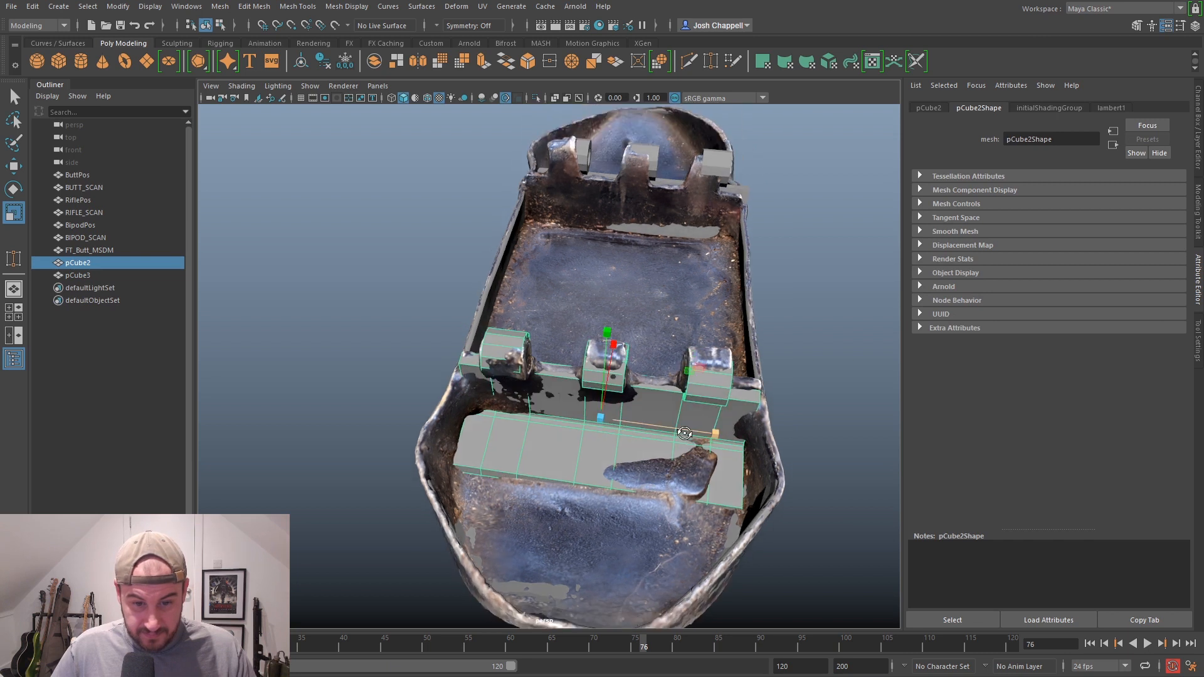
Redo the lattice creation on pCube2 and set its divisions to S 4, T 6 and U 5
{"action": "left_click", "coordinate": [33, 7]}
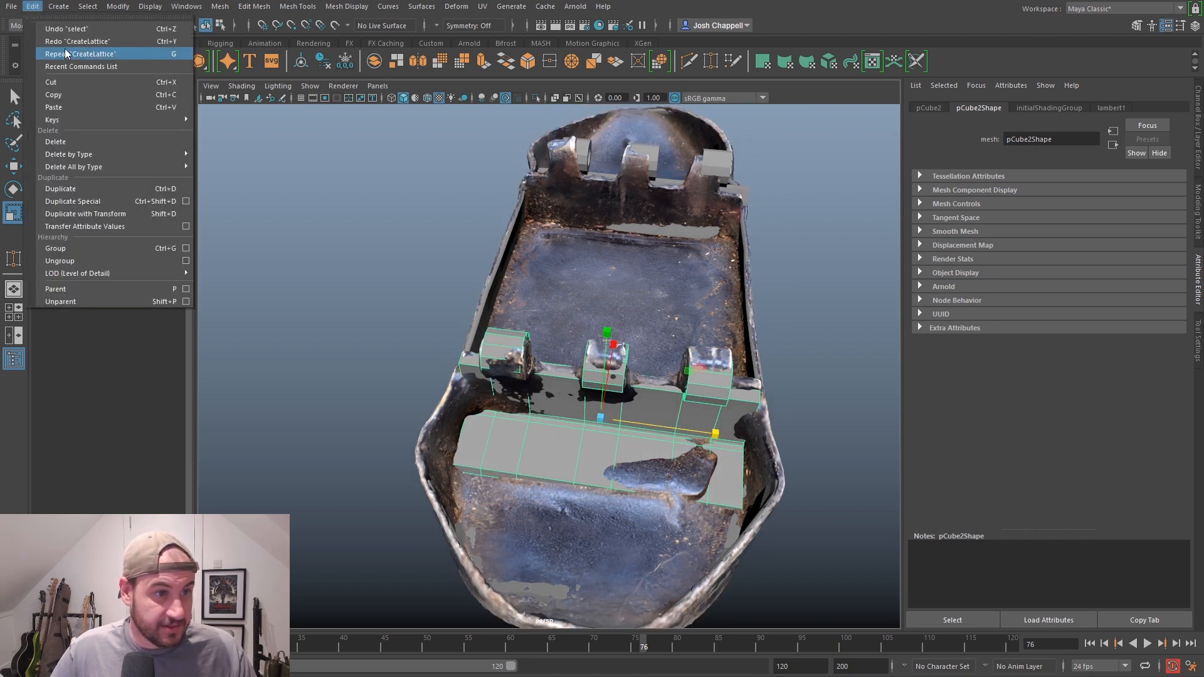
{"action": "left_click", "coordinate": [72, 42]}
{"action": "left_click_drag", "start_coordinate": [602, 426], "coordinate": [534, 317], "text": "alt"}
{"action": "left_click", "coordinate": [994, 109]}
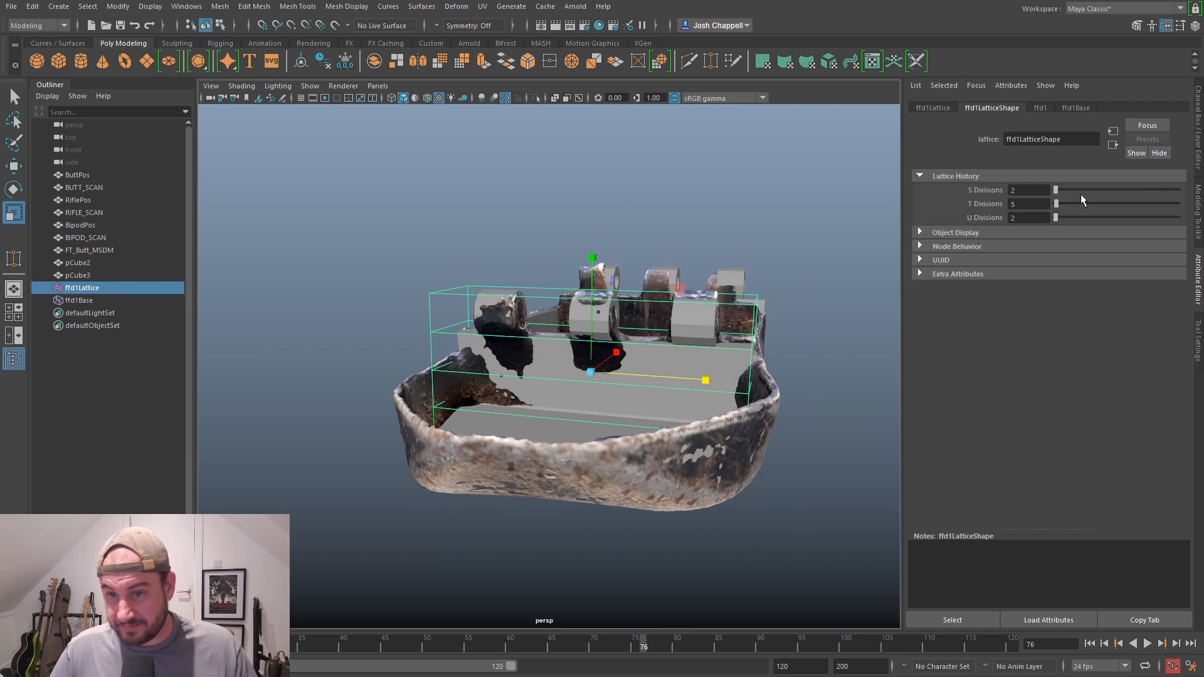
{"action": "key", "text": "Return"}
{"action": "left_click_drag", "start_coordinate": [752, 337], "coordinate": [784, 323], "text": "alt"}
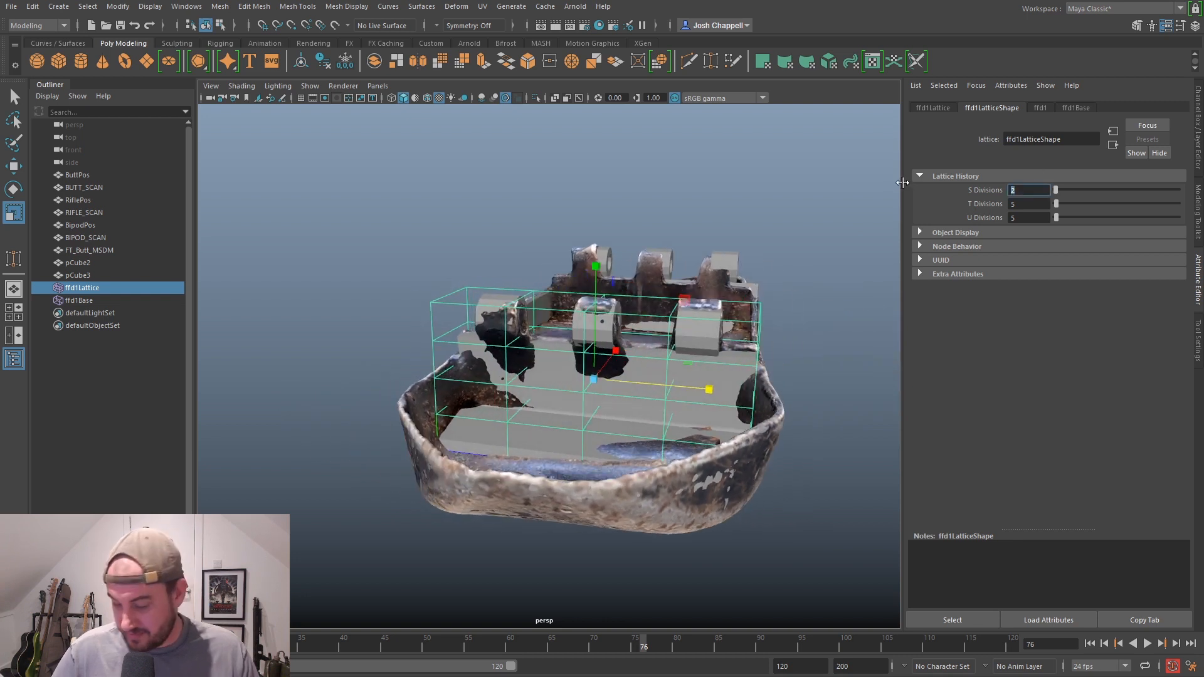
{"action": "key", "text": "Return"}
{"action": "mouse_move", "coordinate": [720, 308]}
{"action": "left_mouse_down", "text": "alt"}
{"action": "mouse_move", "coordinate": [618, 320]}
{"action": "mouse_move", "coordinate": [730, 336]}
{"action": "mouse_move", "coordinate": [703, 321]}
{"action": "left_mouse_up", "text": "alt"}
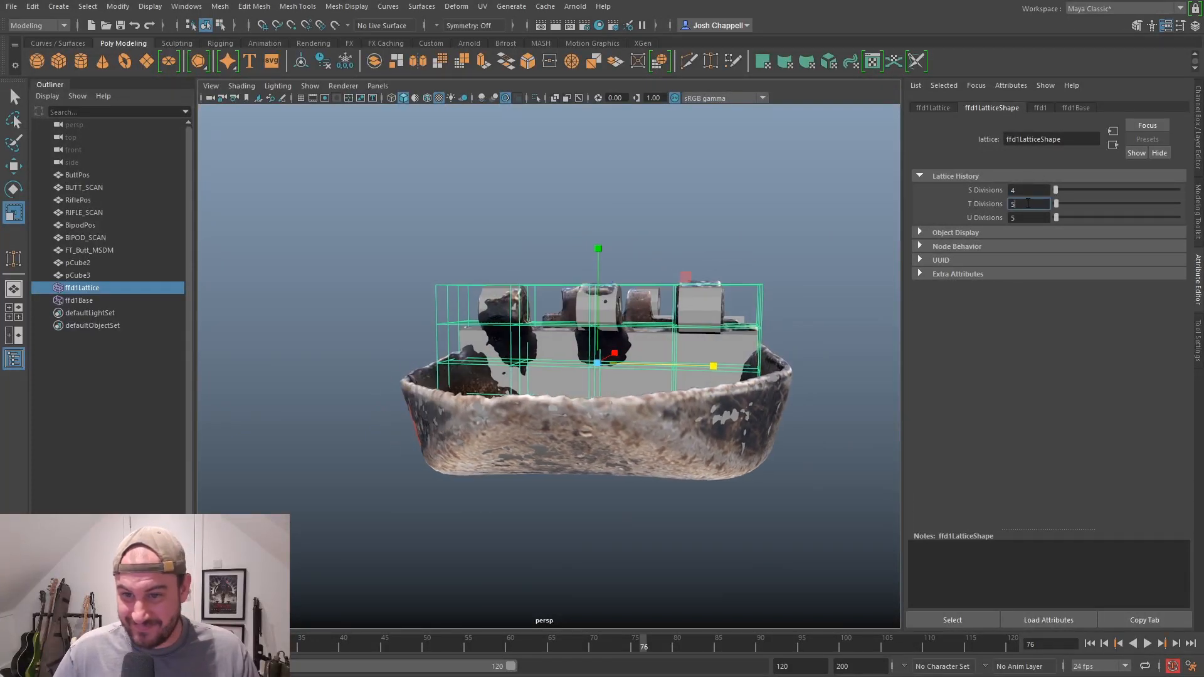
{"action": "type", "text": "6"}
{"action": "key", "text": "Return"}
Try narrowing the lattice in Z at the flange's lower front edge by scaling its front row of points
{"action": "left_click_drag", "start_coordinate": [814, 211], "coordinate": [671, 384], "text": "alt"}
{"action": "right_click", "coordinate": [668, 403]}
{"action": "right_click_drag", "start_coordinate": [654, 369], "coordinate": [653, 368]}
{"action": "left_click_drag", "start_coordinate": [596, 426], "coordinate": [637, 450], "text": "alt"}
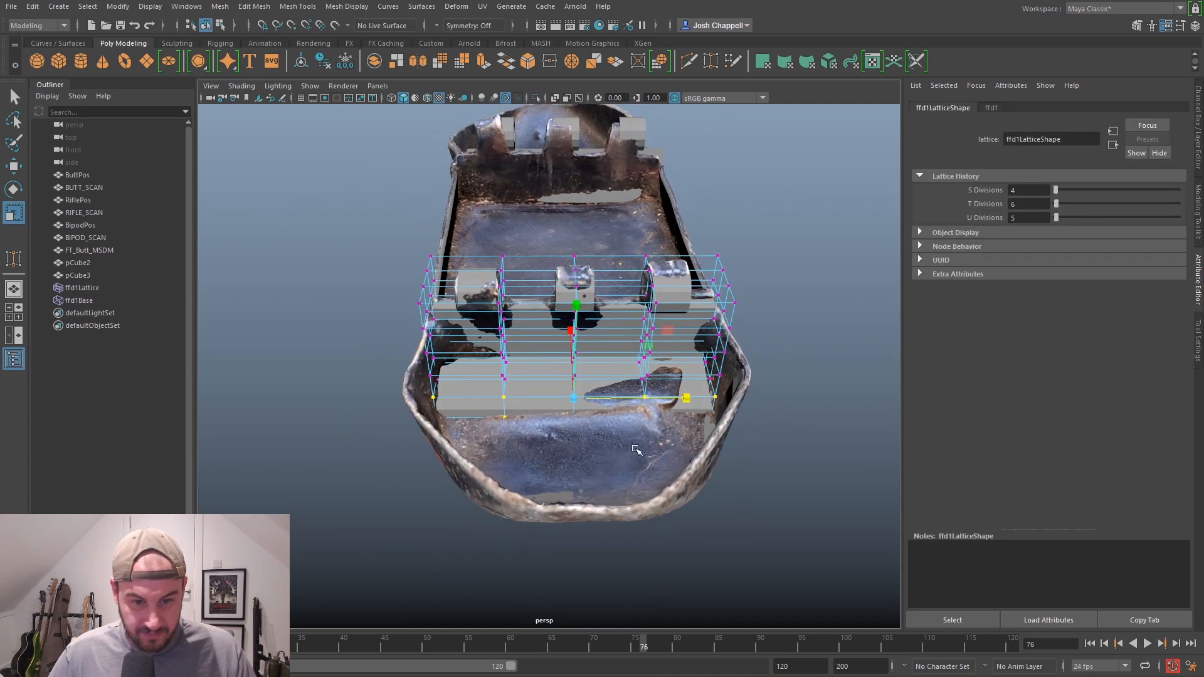
{"action": "left_click_drag", "start_coordinate": [689, 397], "coordinate": [663, 421]}
{"action": "scroll", "coordinate": [665, 419], "scroll_direction": "up", "scroll_amount": 4}
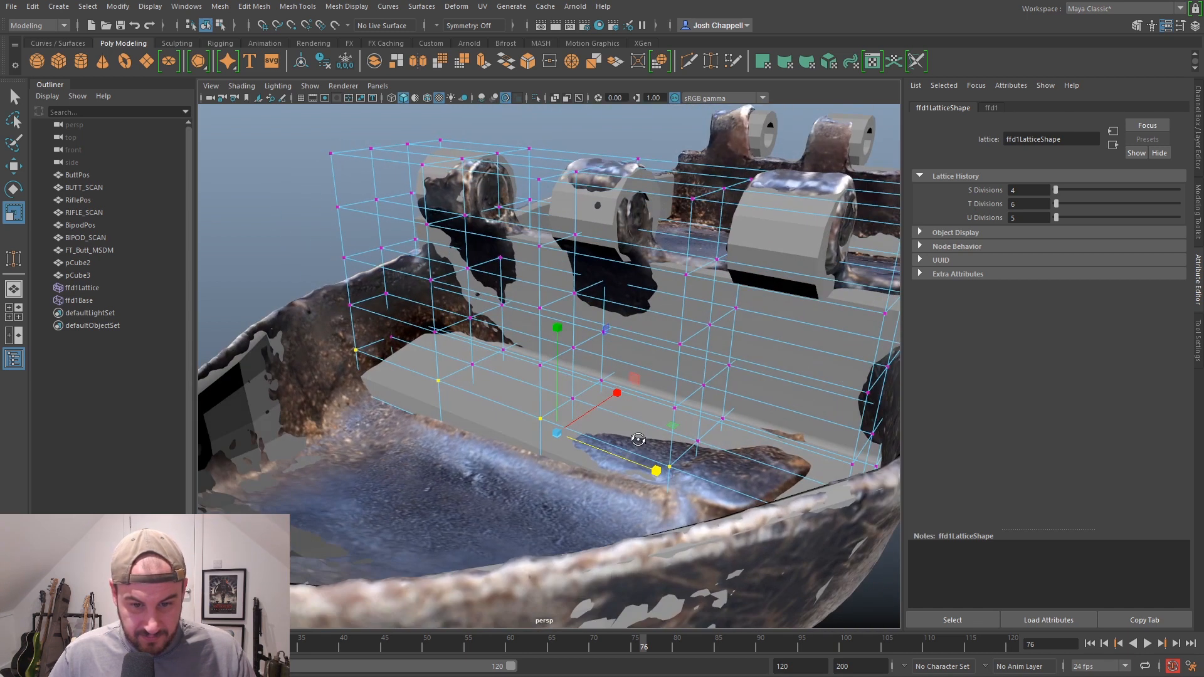
{"action": "scroll", "coordinate": [711, 427], "scroll_direction": "down", "scroll_amount": 5}
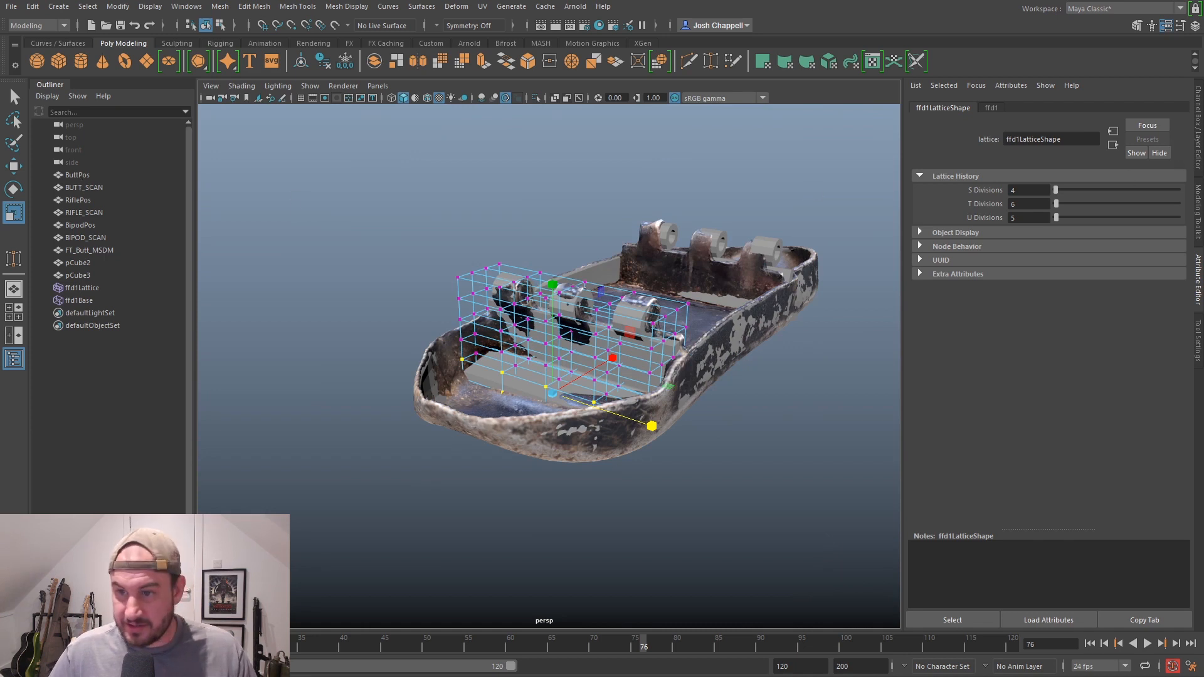
Hide the ScanButt layer, return the lattice to object mode, and hide the FT_Butt_MSDM mesh
{"action": "left_click", "coordinate": [1199, 148]}
{"action": "left_click", "coordinate": [1042, 583]}
{"action": "left_click_drag", "start_coordinate": [759, 533], "coordinate": [793, 531], "text": "alt"}
{"action": "right_click", "coordinate": [403, 303]}
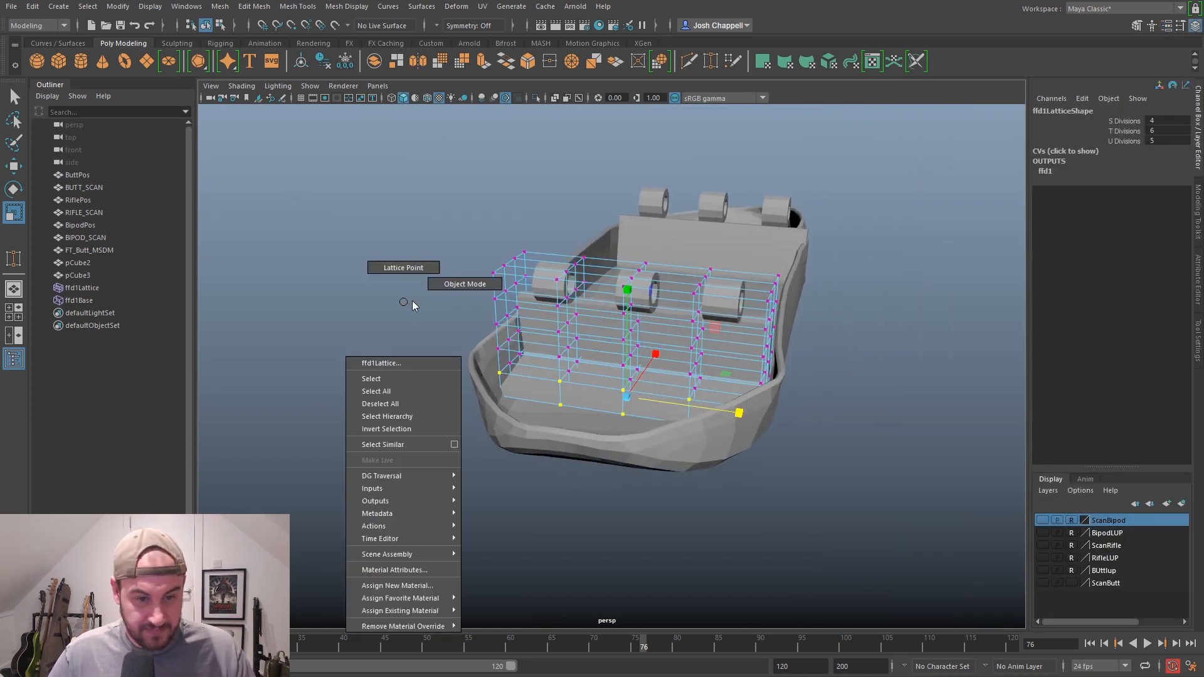
{"action": "left_click", "coordinate": [465, 285]}
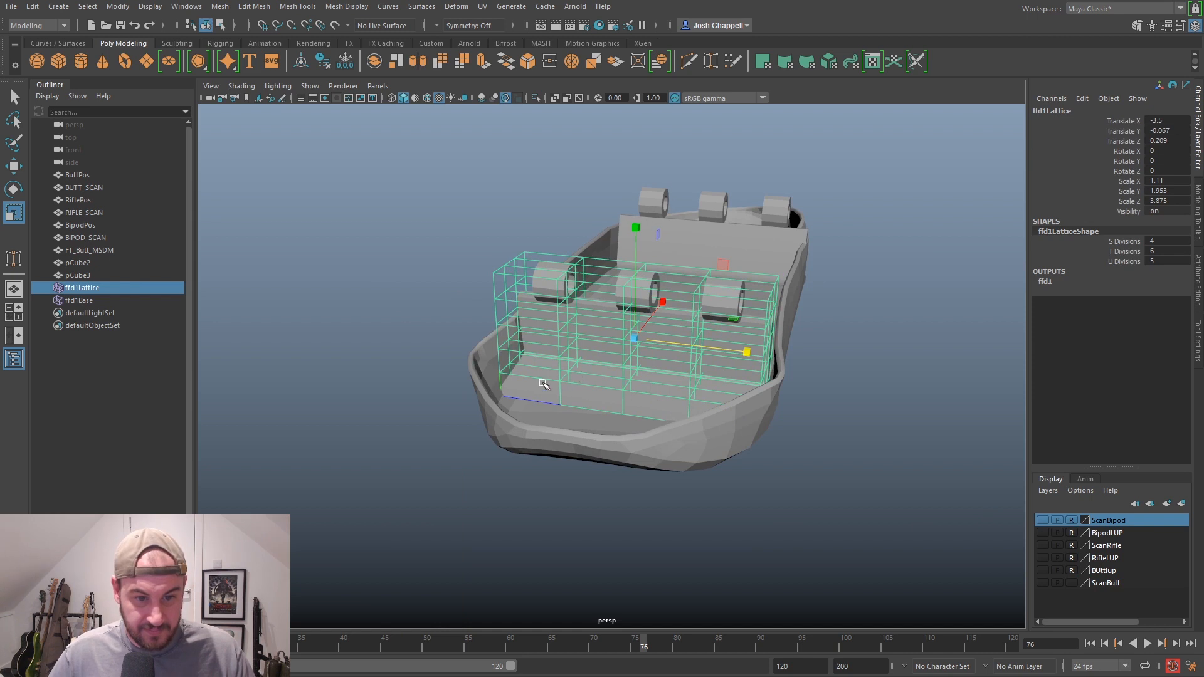
{"action": "left_click", "coordinate": [495, 417]}
{"action": "key", "text": "ctrl+h"}
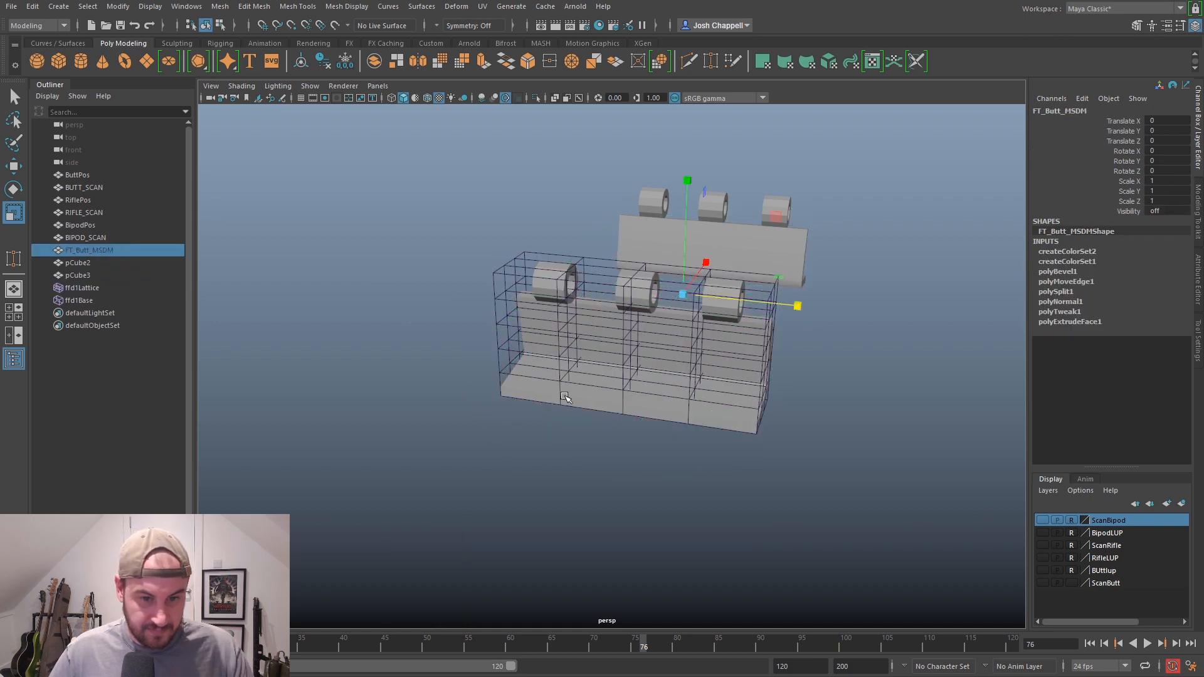
Select the lattice points around the flange's front edge and scale them narrower in Z, checking against the ScanButt layer
{"action": "left_click", "coordinate": [563, 378]}
{"action": "left_click_drag", "start_coordinate": [564, 377], "coordinate": [724, 375], "text": "alt"}
{"action": "right_click_drag", "start_coordinate": [669, 382], "coordinate": [646, 358]}
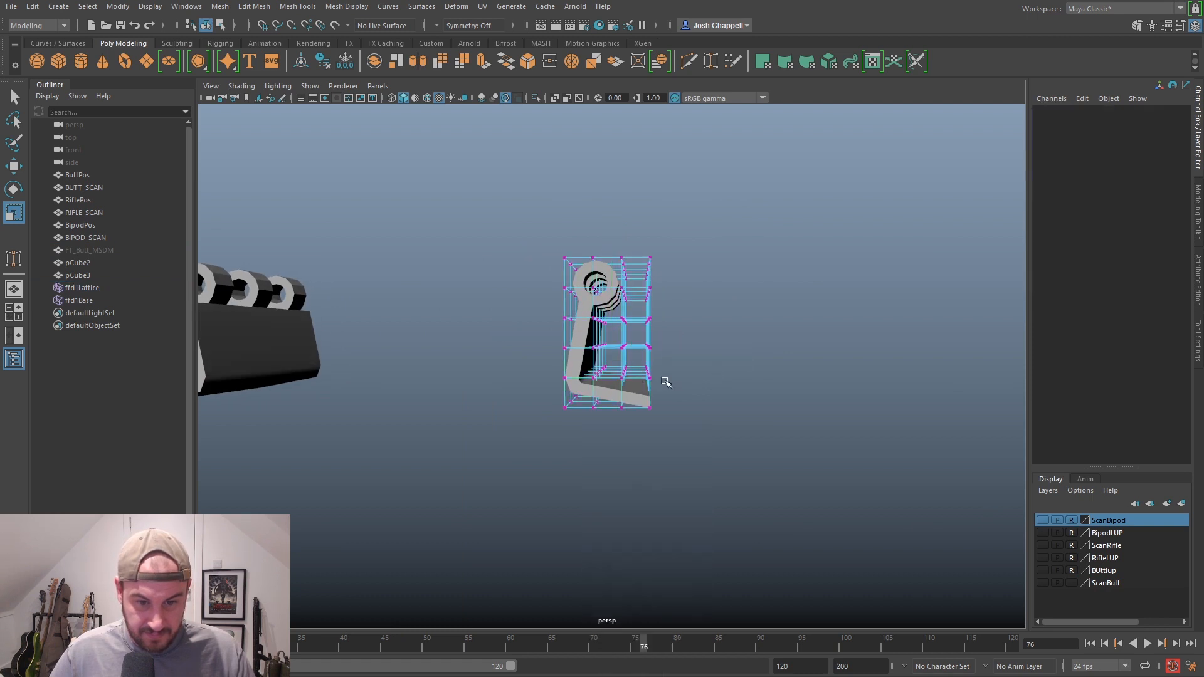
{"action": "left_click_drag", "start_coordinate": [666, 374], "coordinate": [675, 367], "text": "alt"}
{"action": "left_click_drag", "start_coordinate": [620, 415], "coordinate": [621, 415]}
{"action": "left_click_drag", "start_coordinate": [621, 415], "coordinate": [800, 430], "text": "alt"}
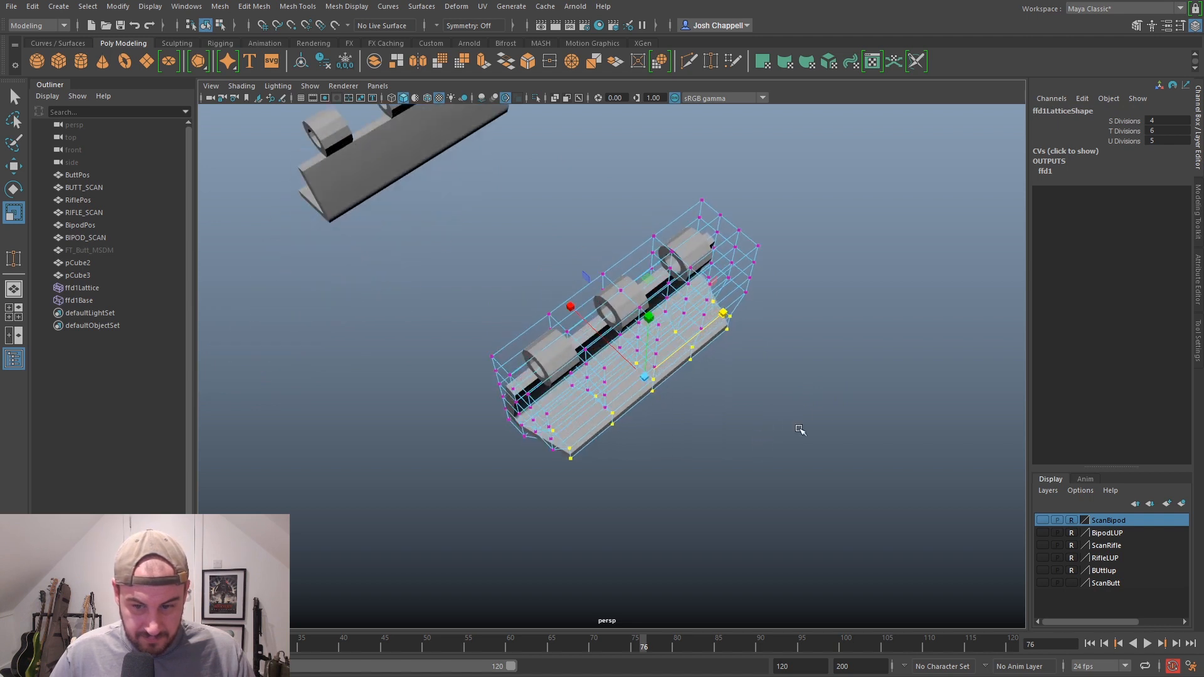
{"action": "left_click", "coordinate": [1042, 583]}
{"action": "left_click_drag", "start_coordinate": [687, 513], "coordinate": [748, 436], "text": "alt"}
{"action": "left_click", "coordinate": [1043, 583]}
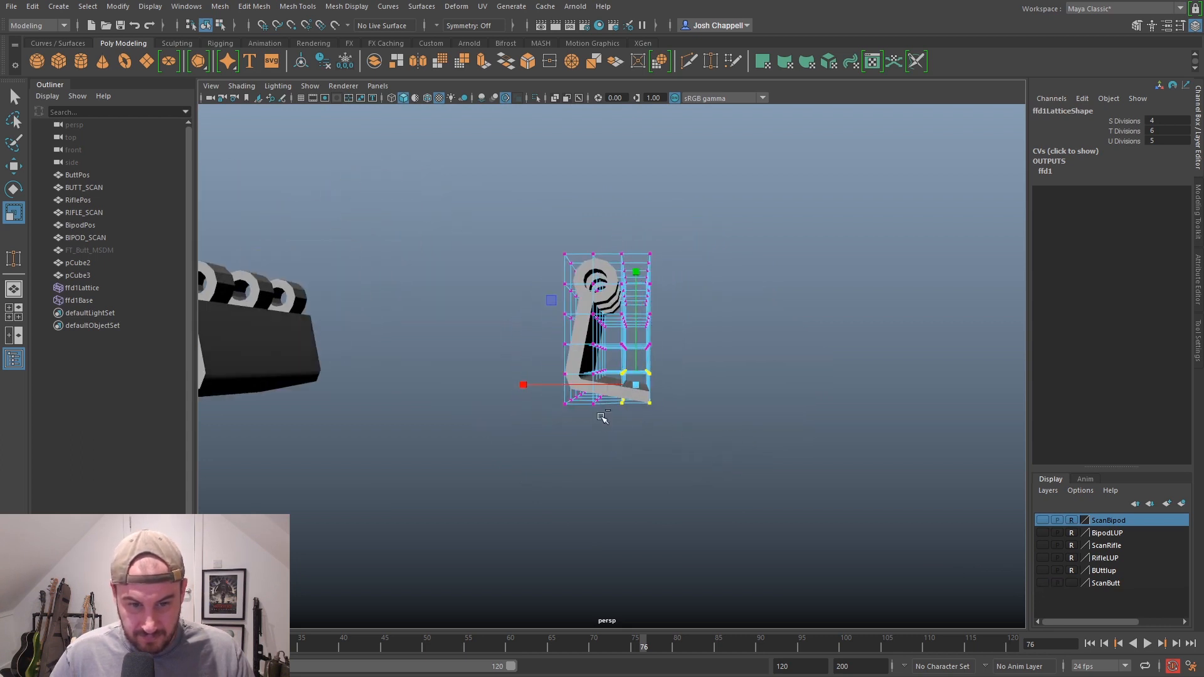
{"action": "left_click", "coordinate": [1042, 583]}
{"action": "left_click_drag", "start_coordinate": [801, 398], "coordinate": [690, 446], "text": "alt"}
{"action": "left_click_drag", "start_coordinate": [748, 385], "coordinate": [732, 388]}
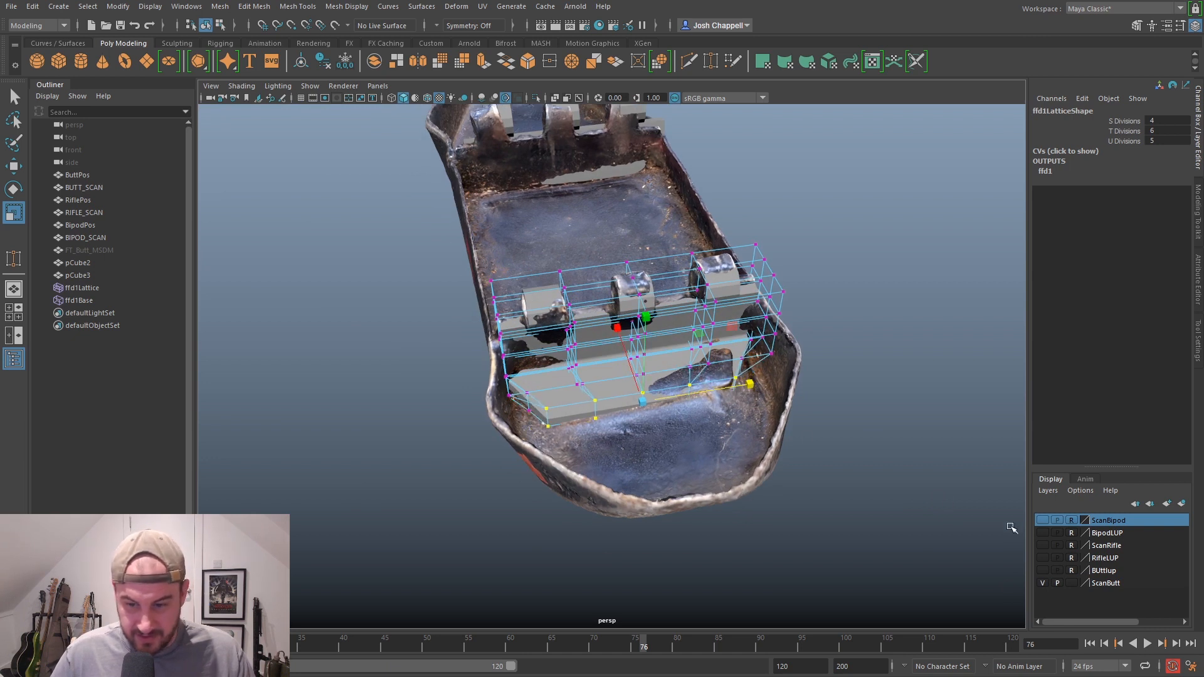
{"action": "left_click", "coordinate": [1042, 582]}
{"action": "left_click_drag", "start_coordinate": [624, 444], "coordinate": [838, 471], "text": "alt"}
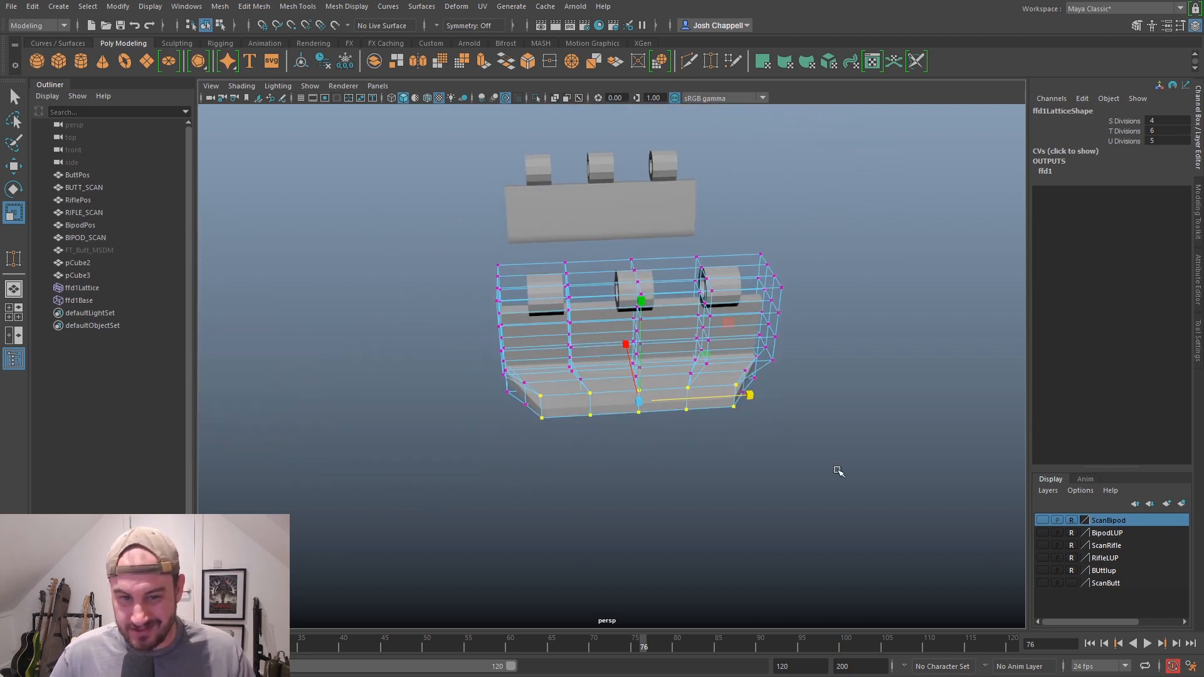
Show the ScanButt layer and move the lattice points around the end knuckle to align it with the scanned knuckle
{"action": "left_click", "coordinate": [1042, 582]}
{"action": "left_click_drag", "start_coordinate": [815, 407], "coordinate": [817, 355], "text": "alt"}
{"action": "left_click_drag", "start_coordinate": [695, 331], "coordinate": [695, 331]}
{"action": "left_click_drag", "start_coordinate": [695, 331], "coordinate": [737, 389], "text": "alt"}
{"action": "key", "text": "w"}
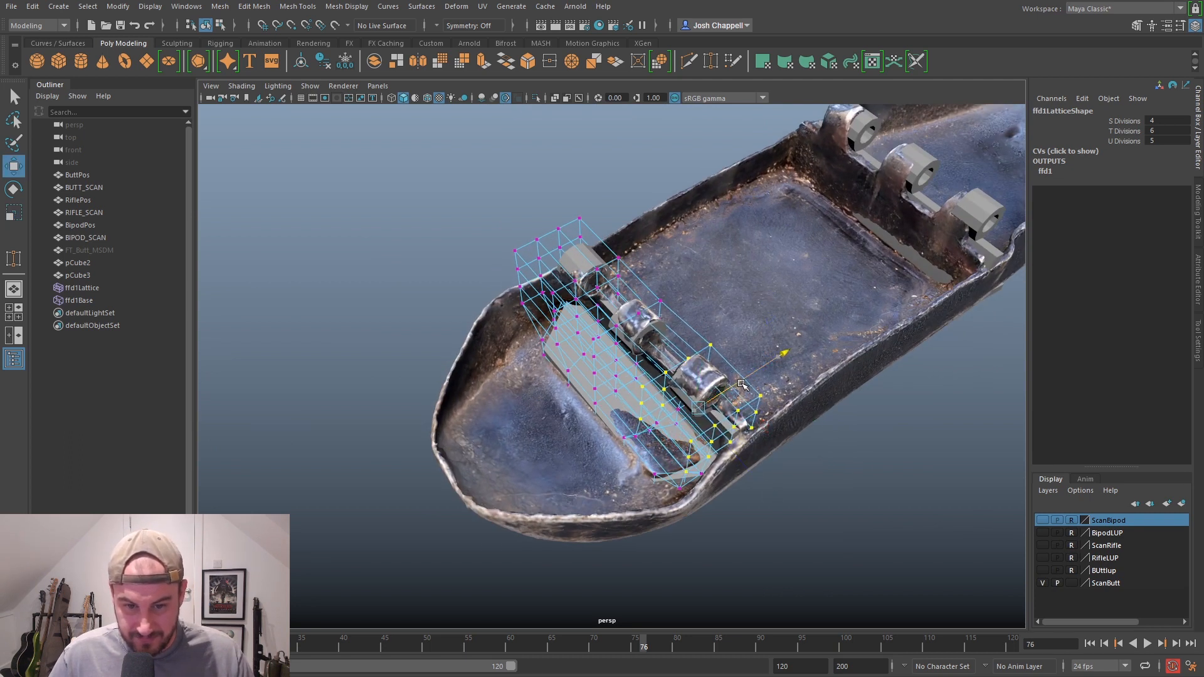
{"action": "left_click_drag", "start_coordinate": [743, 385], "coordinate": [798, 290], "text": "alt"}
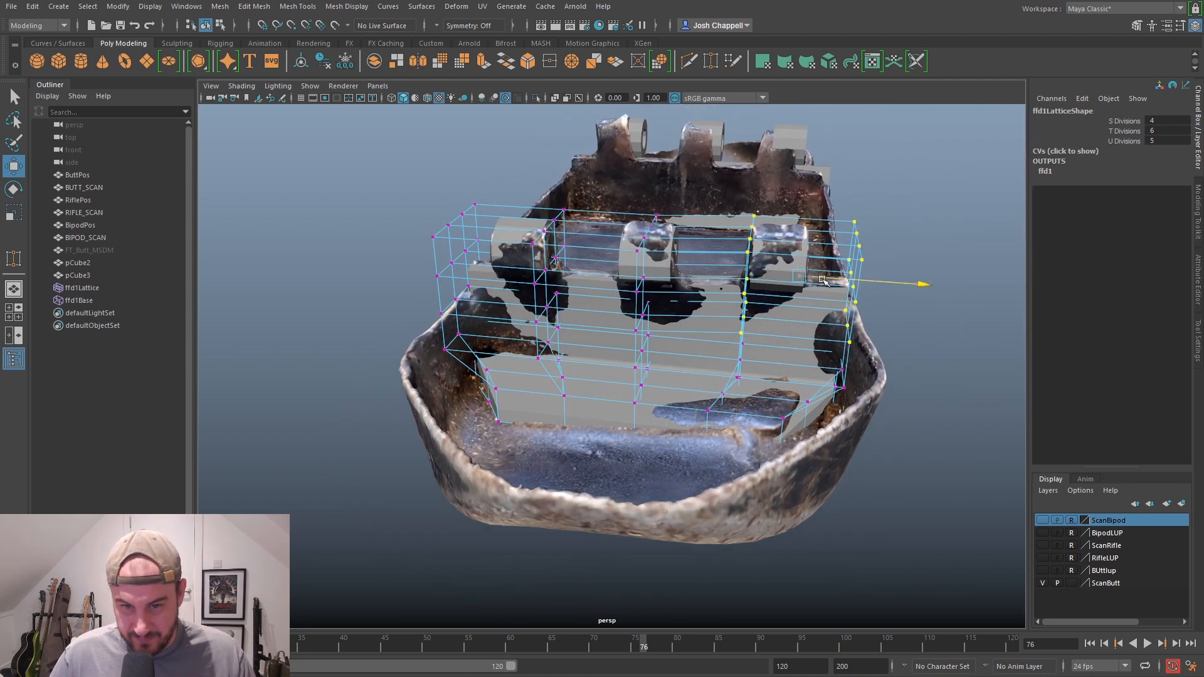
{"action": "left_click_drag", "start_coordinate": [824, 280], "coordinate": [483, 289], "text": "alt"}
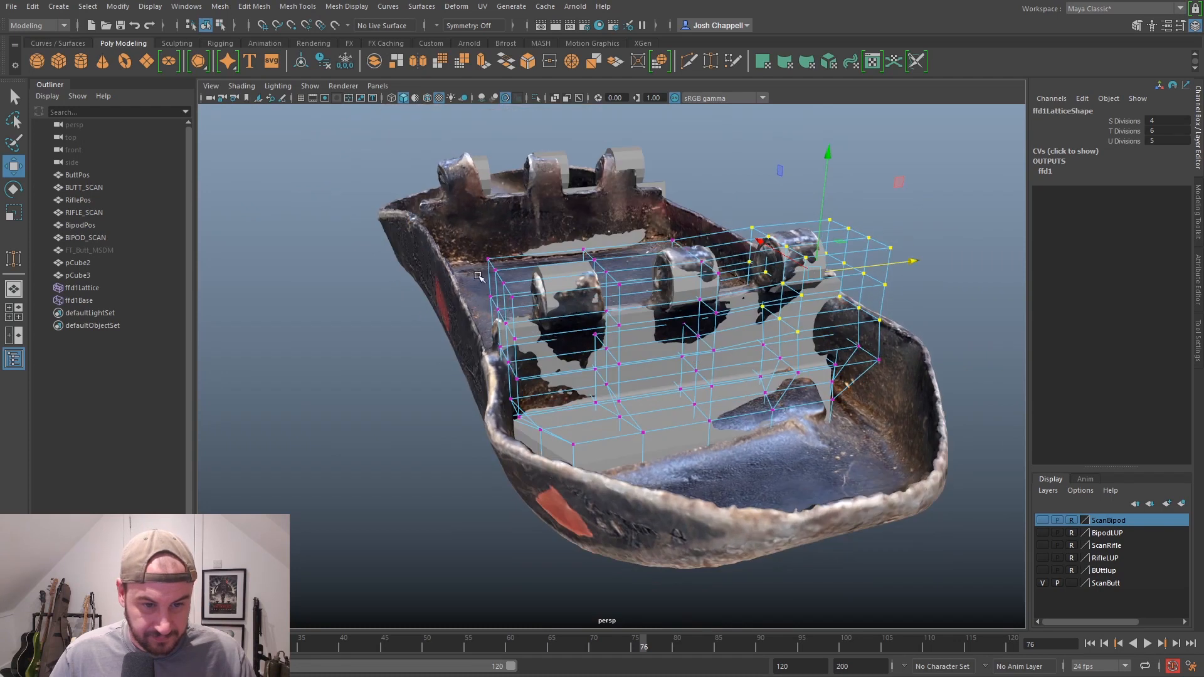
Move the lattice's end column of points along X and adjust the height of the flange's opposite front corner to match the scan
{"action": "left_click_drag", "start_coordinate": [524, 372], "coordinate": [700, 342], "text": "alt"}
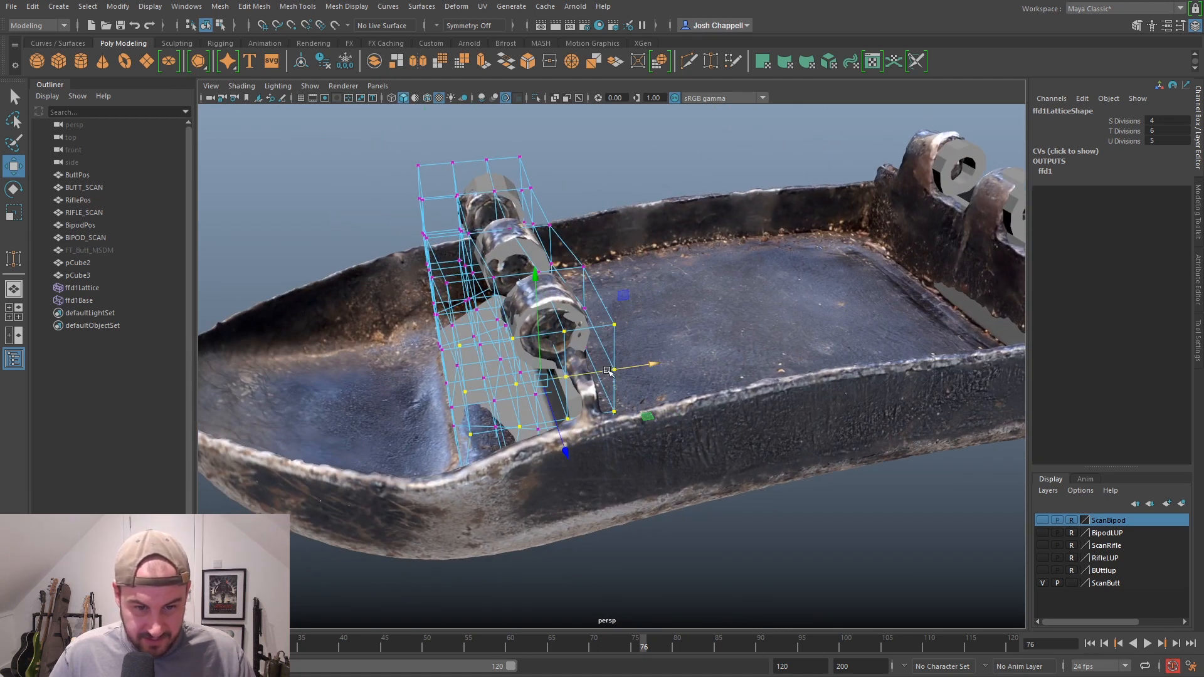
{"action": "left_click_drag", "start_coordinate": [607, 370], "coordinate": [684, 383], "text": "alt"}
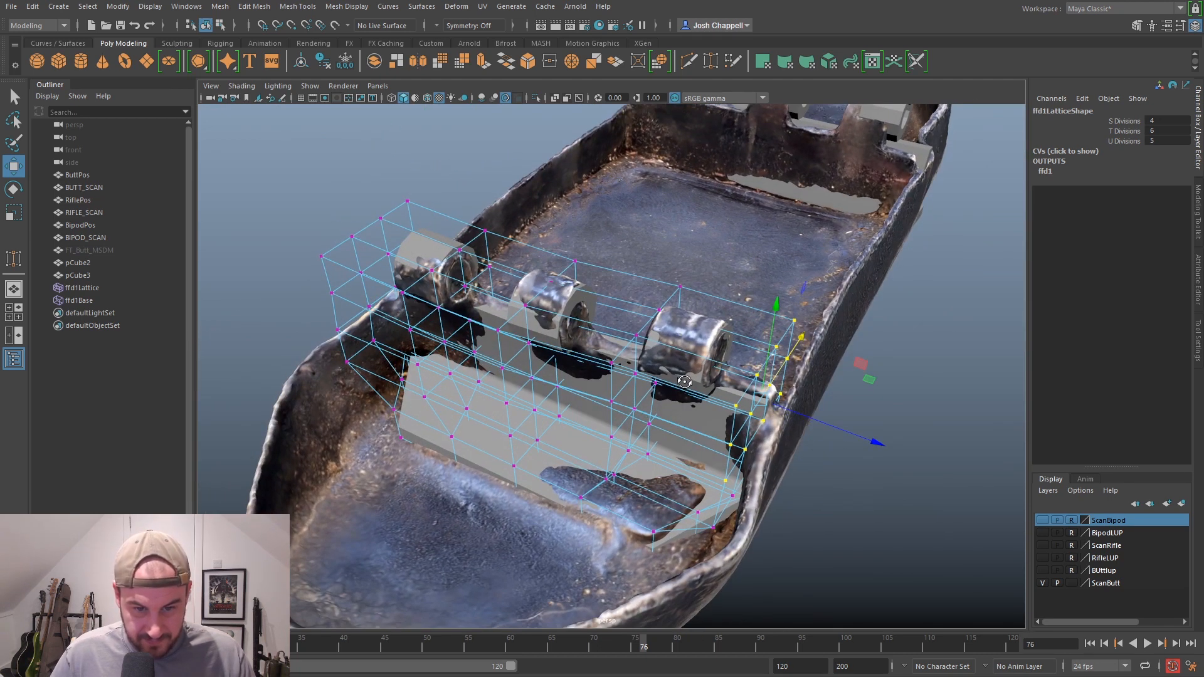
{"action": "left_click_drag", "start_coordinate": [764, 390], "coordinate": [792, 384]}
{"action": "left_click_drag", "start_coordinate": [535, 467], "coordinate": [535, 468]}
{"action": "left_click_drag", "start_coordinate": [535, 468], "coordinate": [509, 452], "text": "alt"}
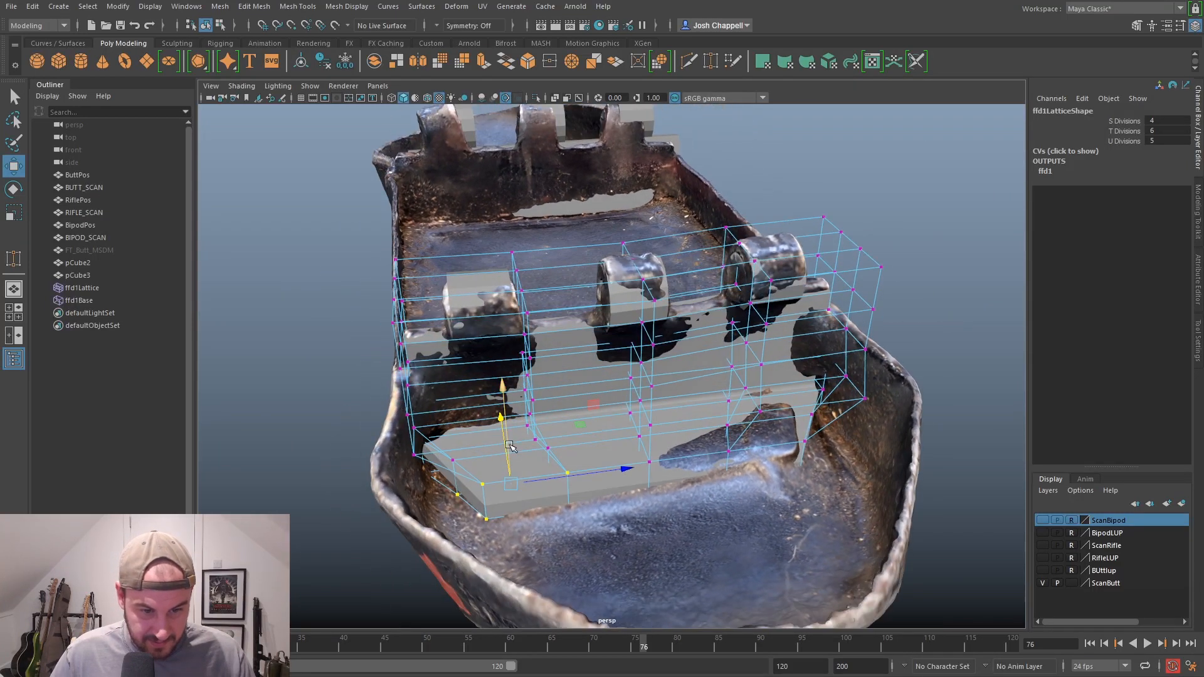
Hide the ScanButt layer and unhide the FT_Butt_MSDM mesh to show the hinge inside the low-poly butt plate
{"action": "left_click", "coordinate": [1043, 583]}
{"action": "left_click", "coordinate": [115, 249]}
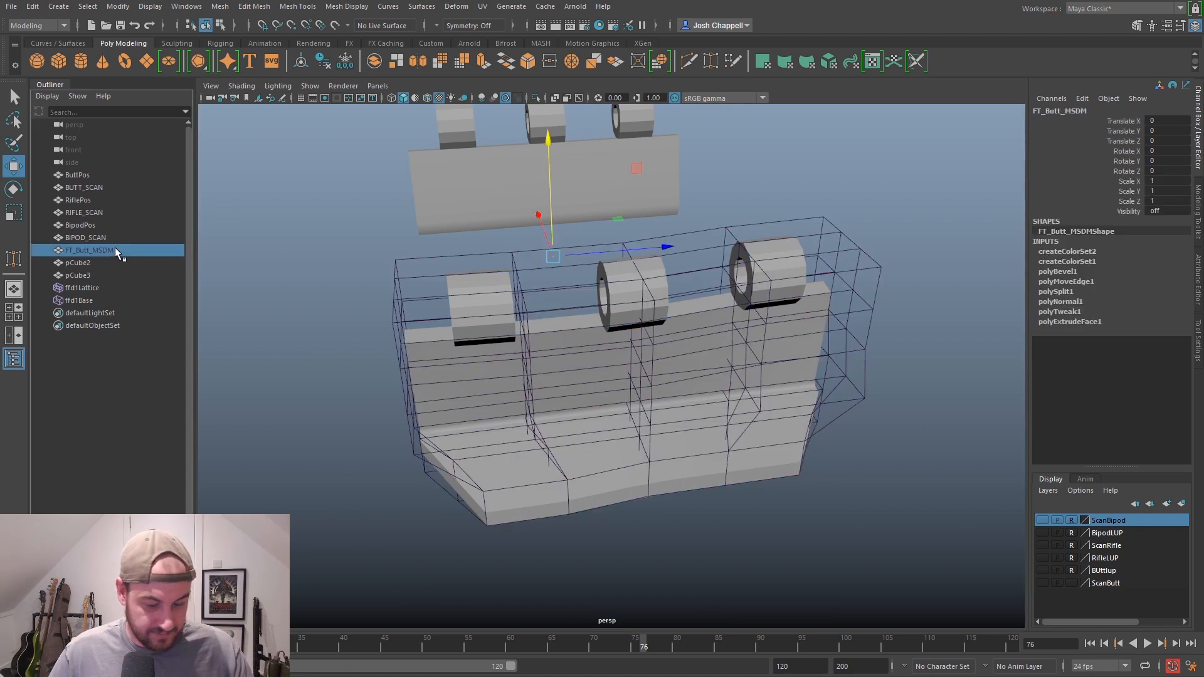
{"action": "key", "text": "shift+h"}
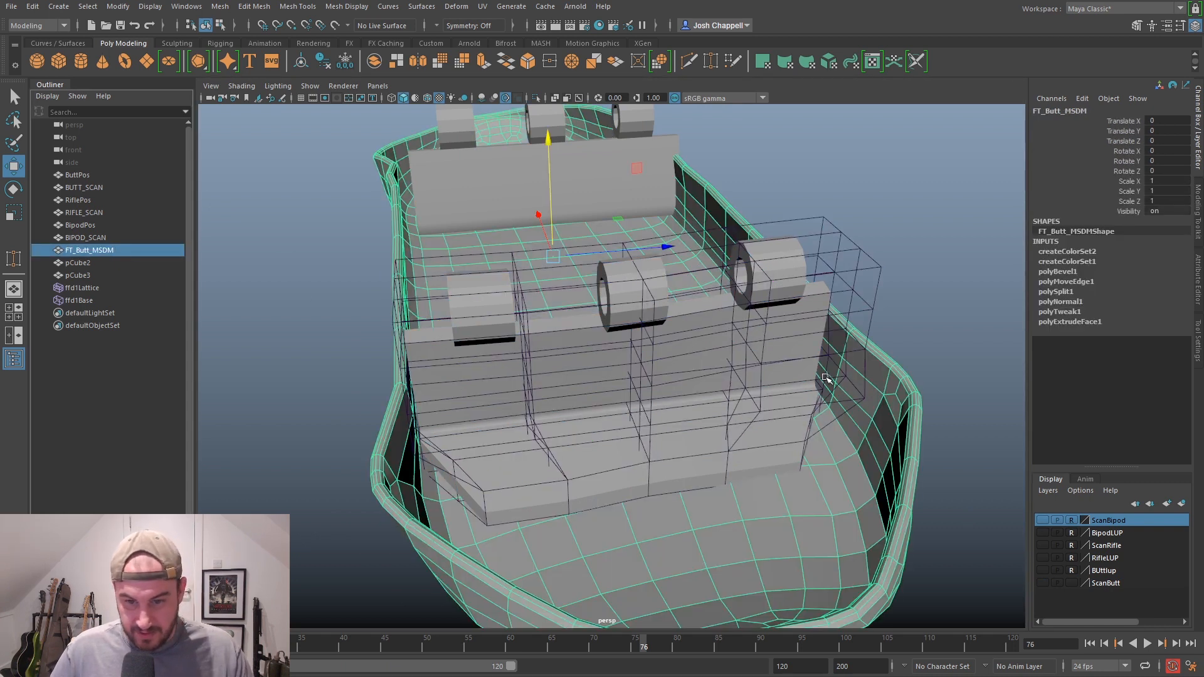
{"action": "left_click", "coordinate": [827, 378]}
{"action": "right_click_drag", "start_coordinate": [827, 379], "coordinate": [822, 335]}
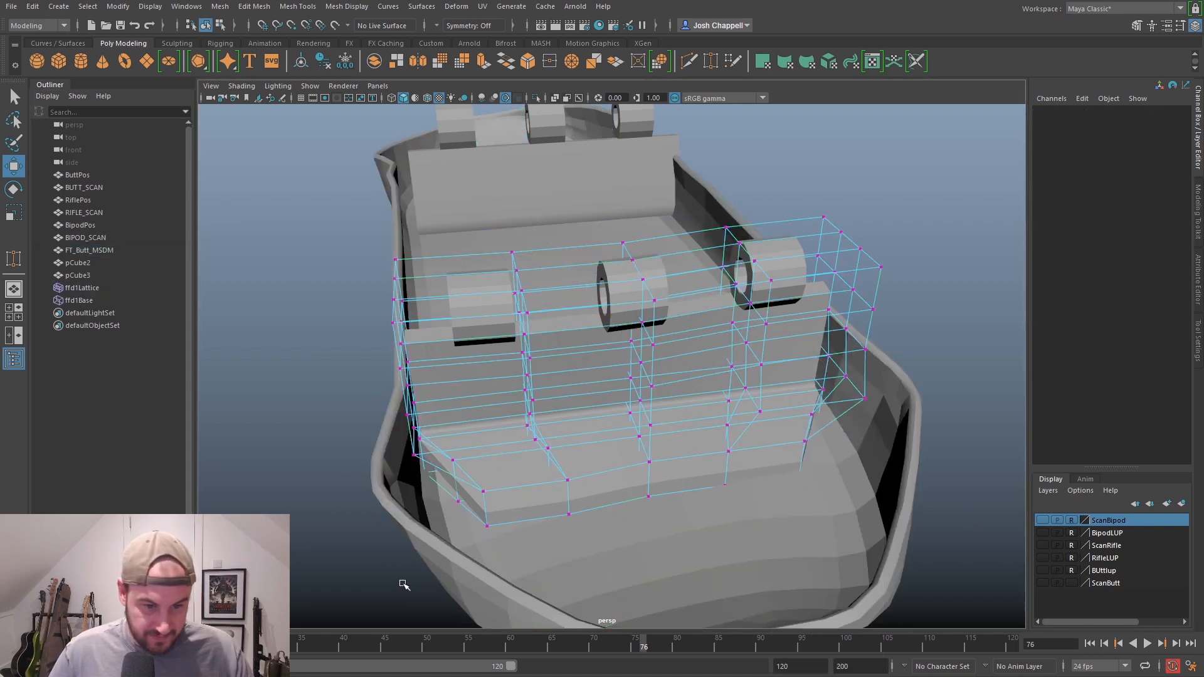
{"action": "left_click_drag", "start_coordinate": [490, 477], "coordinate": [506, 487]}
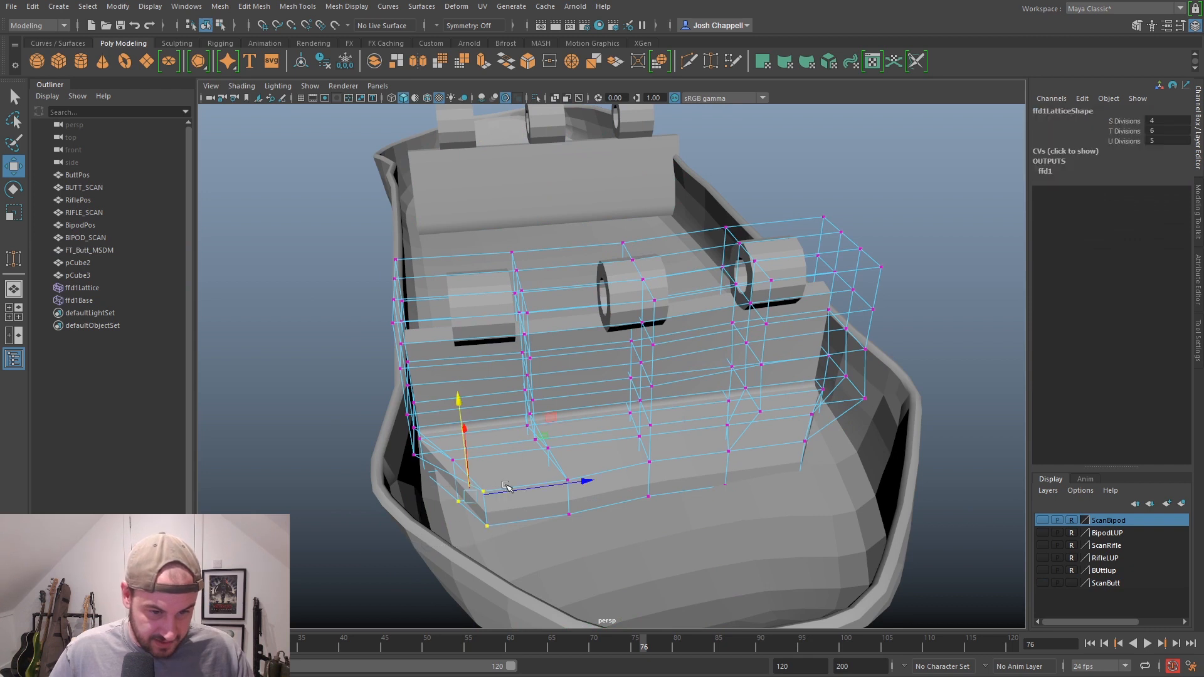
{"action": "left_click", "coordinate": [445, 467], "text": "shift"}
{"action": "key", "text": "ctrl+z"}
{"action": "left_click_drag", "start_coordinate": [543, 439], "coordinate": [637, 406], "text": "alt"}
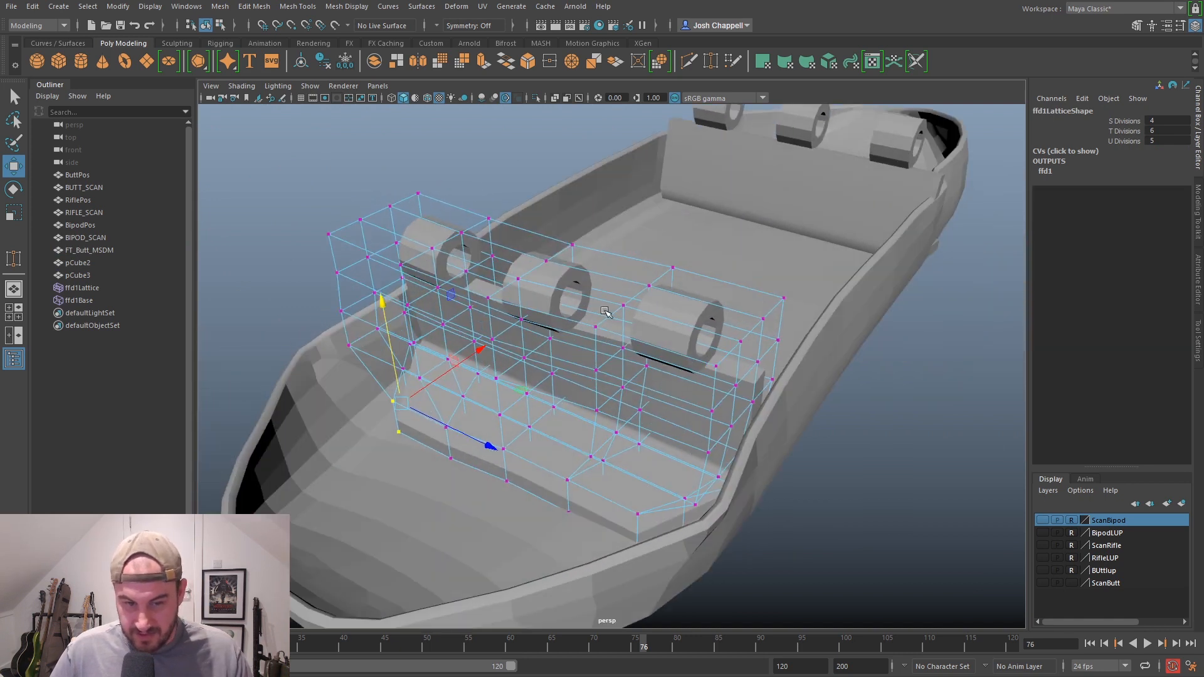
Select pCube2 and delete its history to bake the lattice deformation into the mesh
{"action": "right_click_drag", "start_coordinate": [611, 314], "coordinate": [668, 292]}
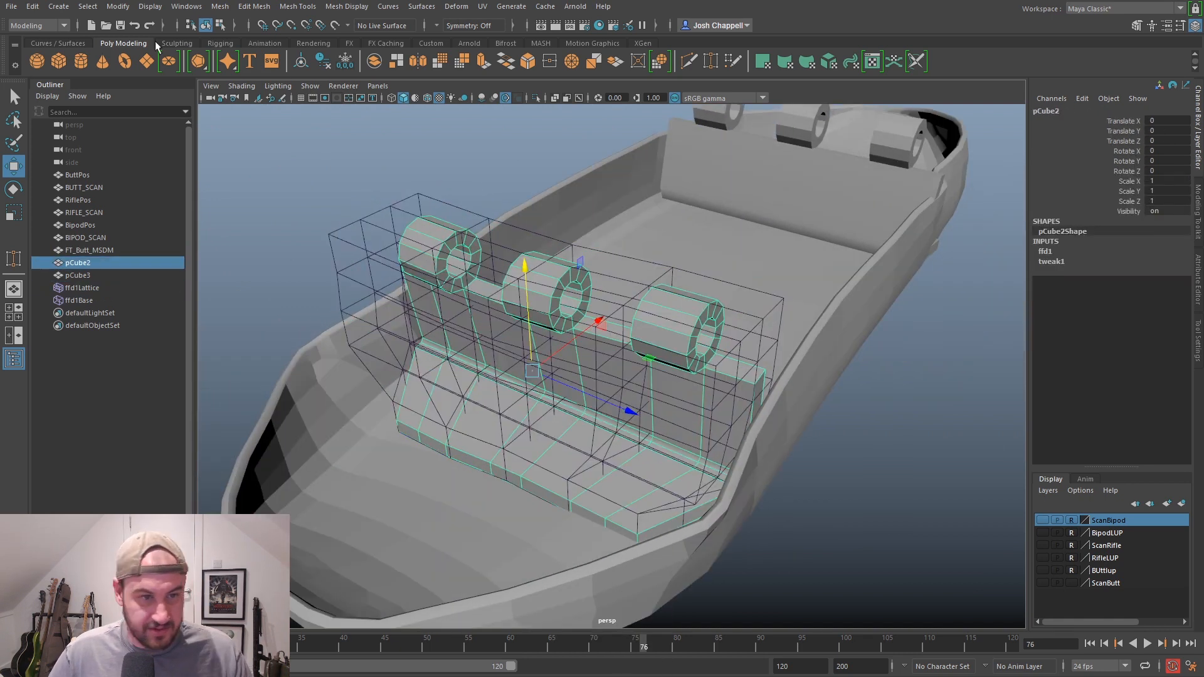
{"action": "left_click", "coordinate": [322, 63]}
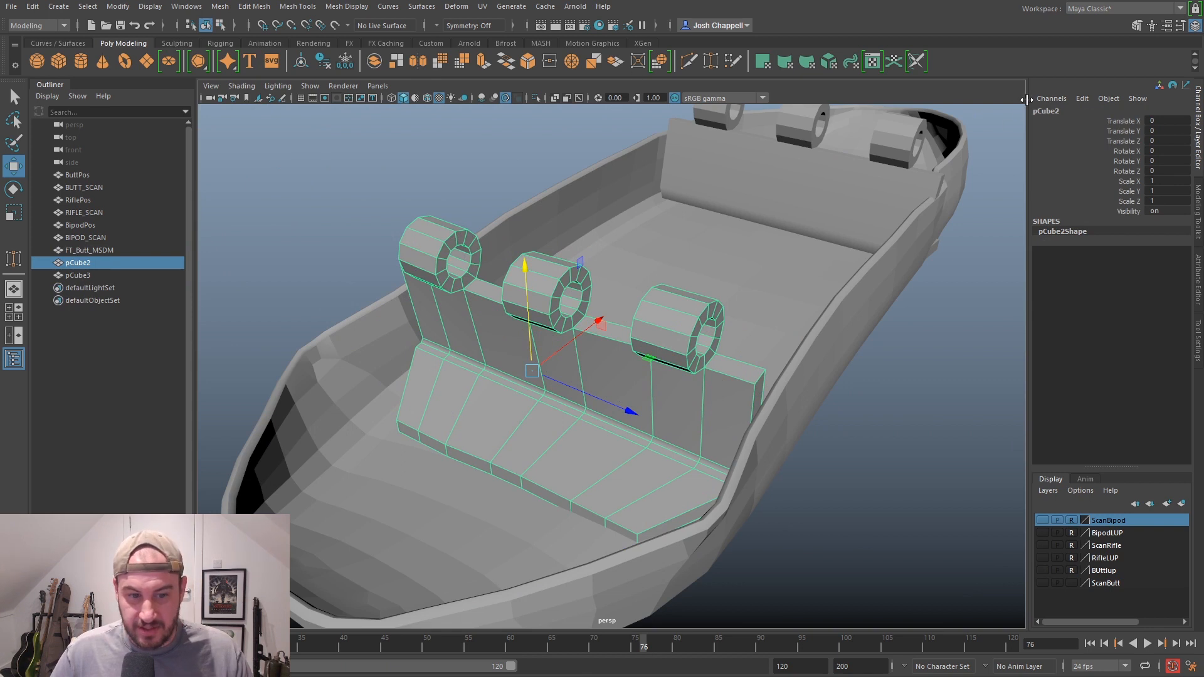
{"action": "left_click", "coordinate": [457, 6]}
{"action": "left_click_drag", "start_coordinate": [755, 332], "coordinate": [879, 300], "text": "alt"}
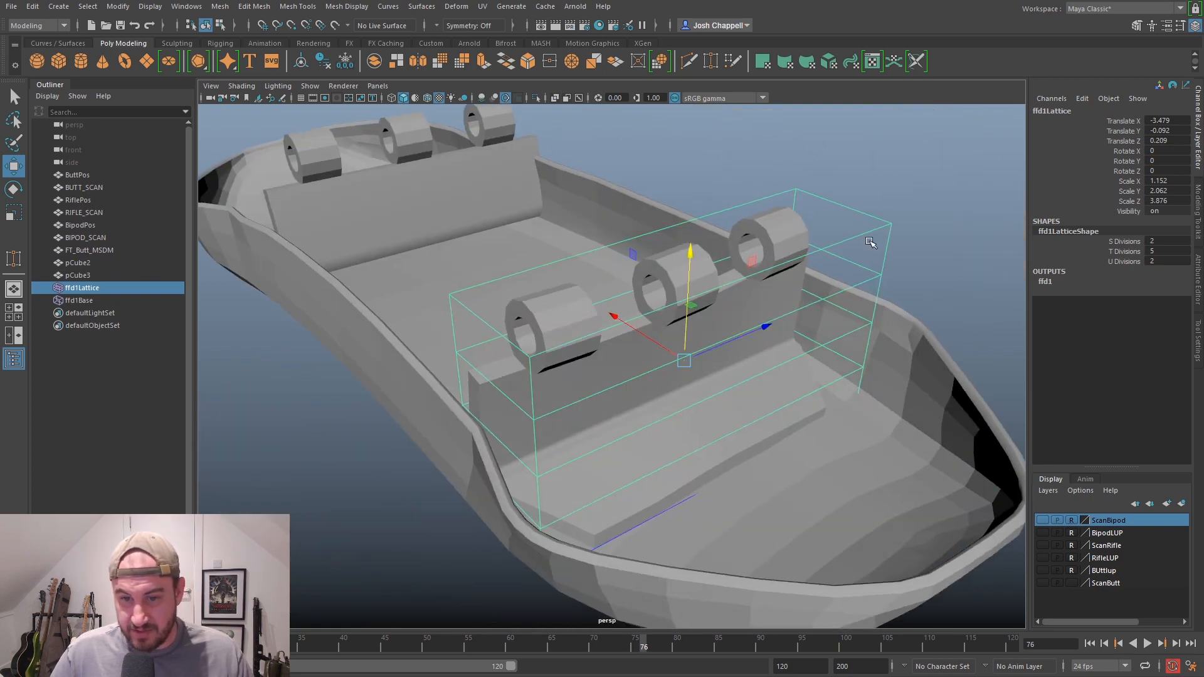
{"action": "right_click_drag", "start_coordinate": [867, 234], "coordinate": [855, 200]}
{"action": "left_click_drag", "start_coordinate": [785, 344], "coordinate": [792, 372], "text": "alt"}
{"action": "left_click_drag", "start_coordinate": [889, 394], "coordinate": [863, 377], "text": "alt"}
{"action": "right_click_drag", "start_coordinate": [833, 357], "coordinate": [878, 338]}
{"action": "right_click_drag", "start_coordinate": [894, 382], "coordinate": [789, 424], "text": "alt"}
{"action": "left_click_drag", "start_coordinate": [789, 425], "coordinate": [794, 442], "text": "alt"}
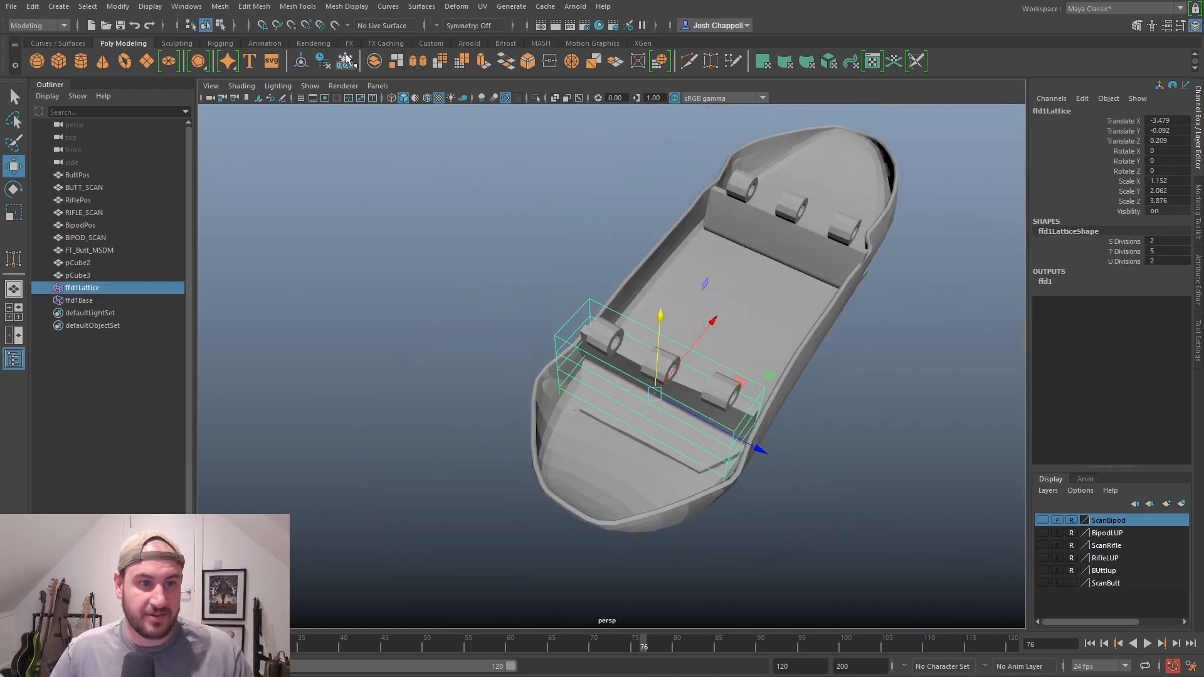
{"action": "left_click", "coordinate": [411, 236]}
{"action": "left_click_drag", "start_coordinate": [524, 287], "coordinate": [595, 296], "text": "alt"}
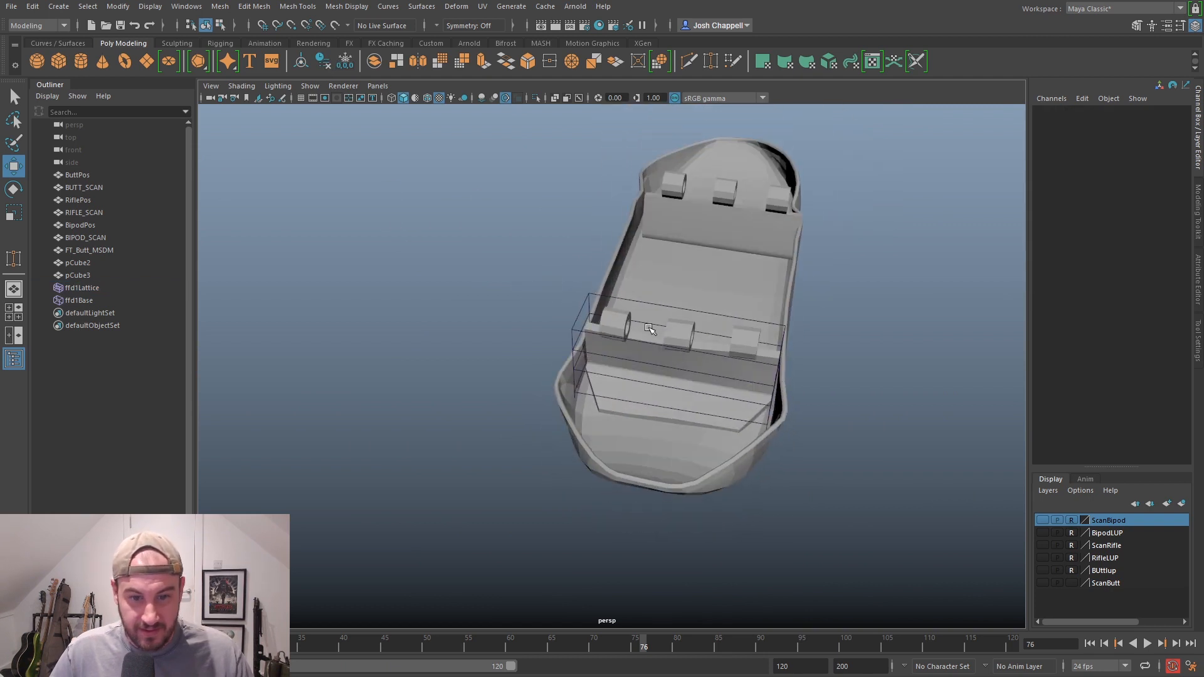
{"action": "left_click", "coordinate": [674, 338]}
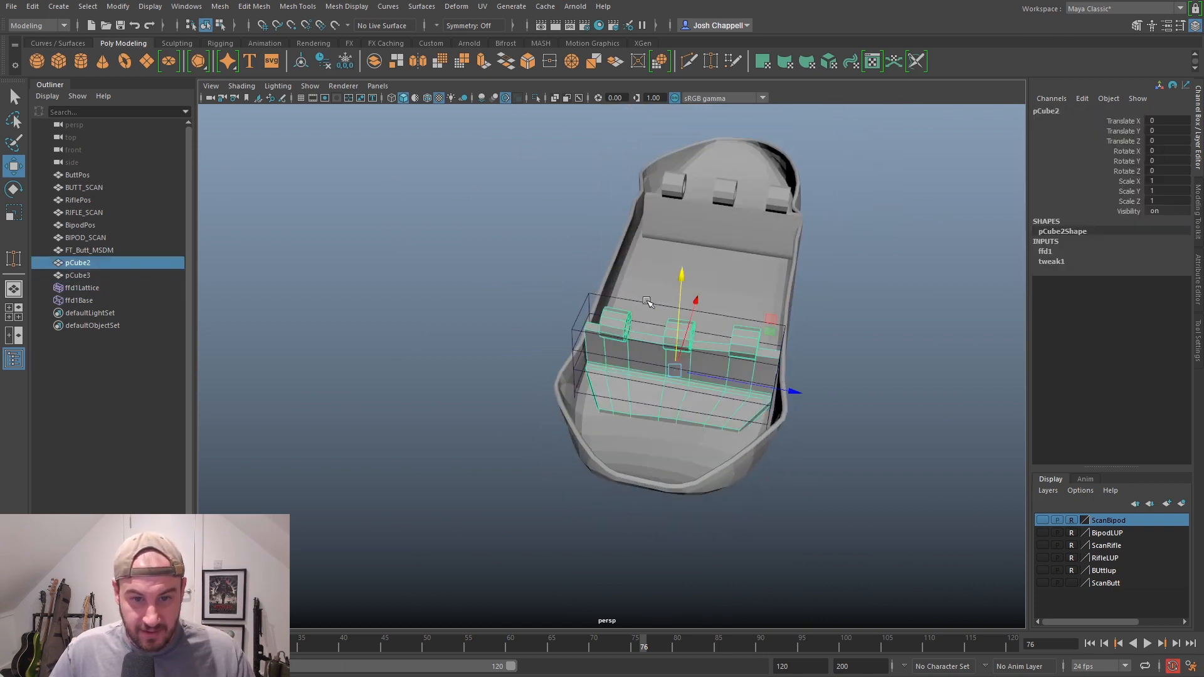
{"action": "left_click", "coordinate": [323, 63]}
Show the ScanButt layer and select the vertices of pCube2's end knuckle for rotating to the scanned knuckle's tilt
{"action": "left_click_drag", "start_coordinate": [696, 383], "coordinate": [527, 304], "text": "alt"}
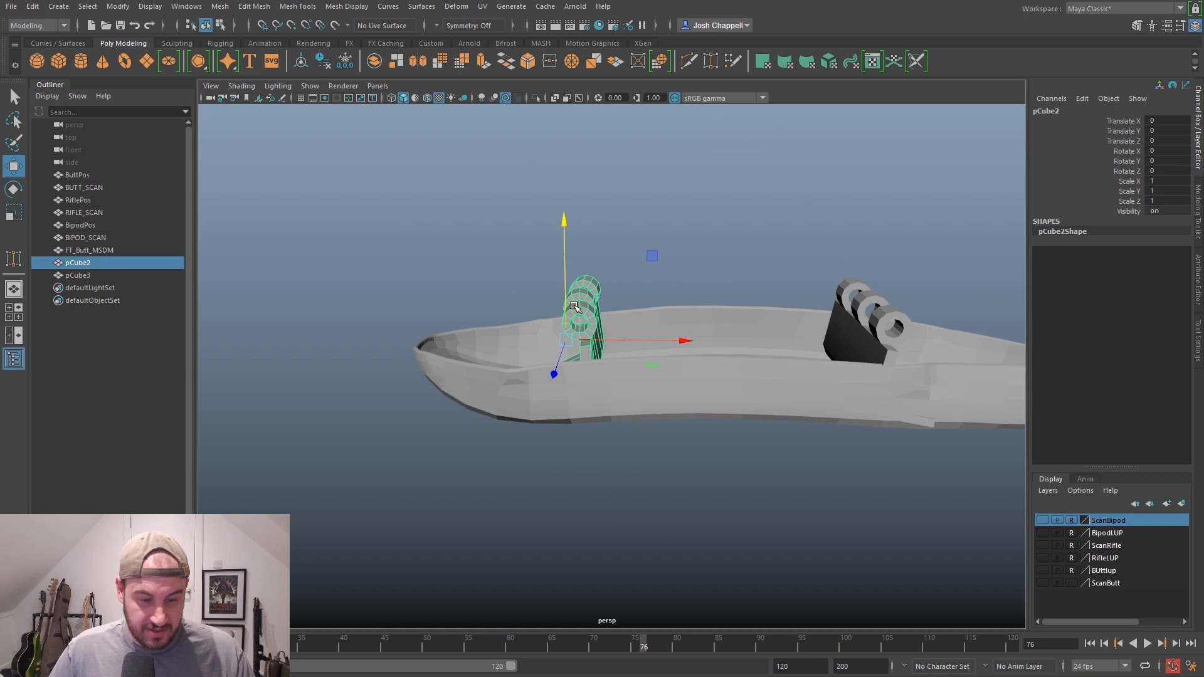
{"action": "left_click", "coordinate": [1043, 581]}
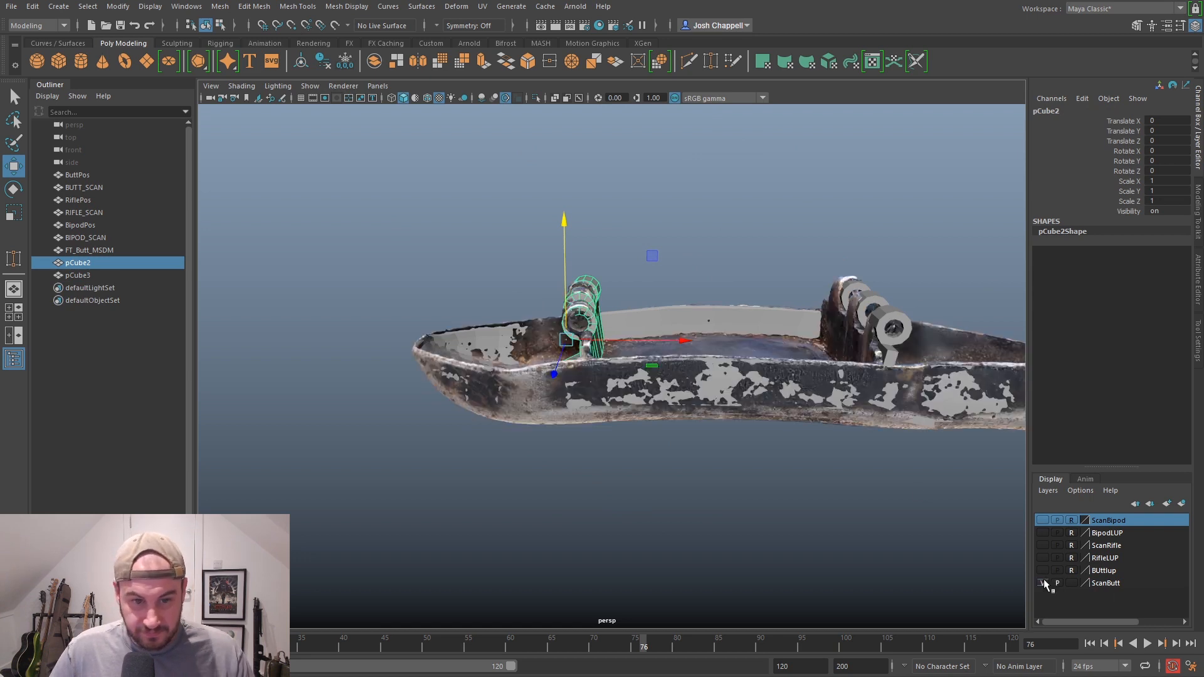
{"action": "left_click_drag", "start_coordinate": [568, 395], "coordinate": [635, 305], "text": "alt"}
{"action": "right_click_drag", "start_coordinate": [599, 248], "coordinate": [695, 218]}
{"action": "left_click_drag", "start_coordinate": [560, 364], "coordinate": [560, 364]}
{"action": "key", "text": "e"}
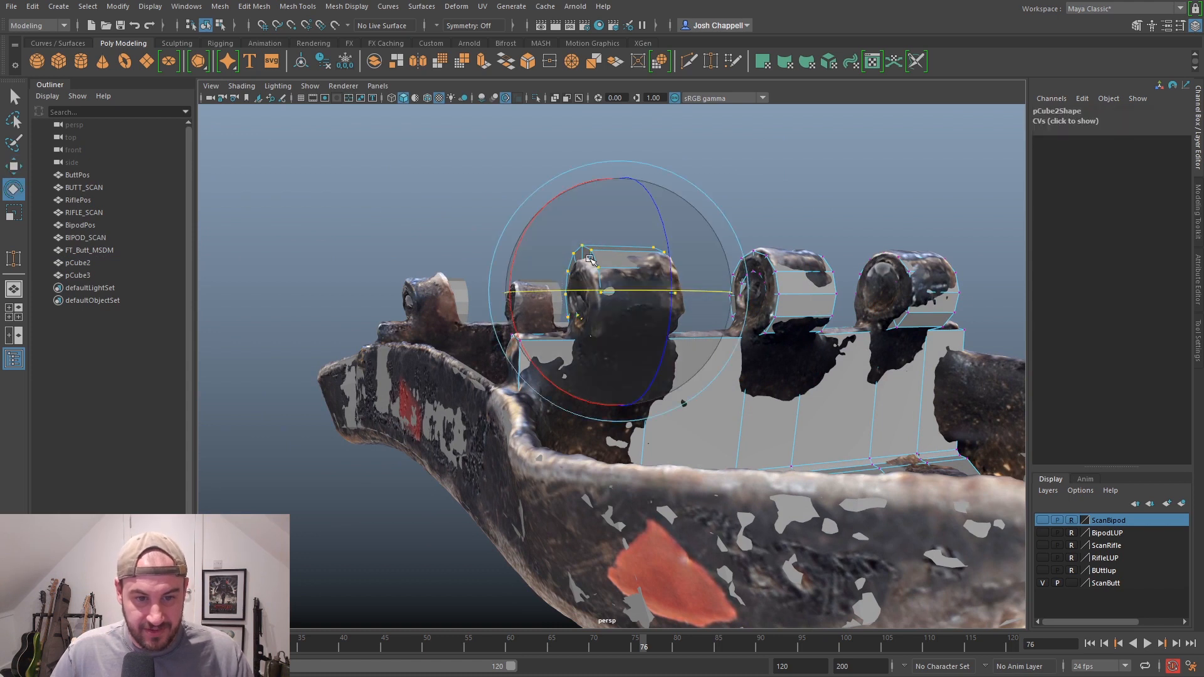
Move the end knuckle's vertices into line with the scanned knuckle and return pCube2 to object mode
{"action": "left_click_drag", "start_coordinate": [552, 257], "coordinate": [690, 347], "text": "alt"}
{"action": "key", "text": "w"}
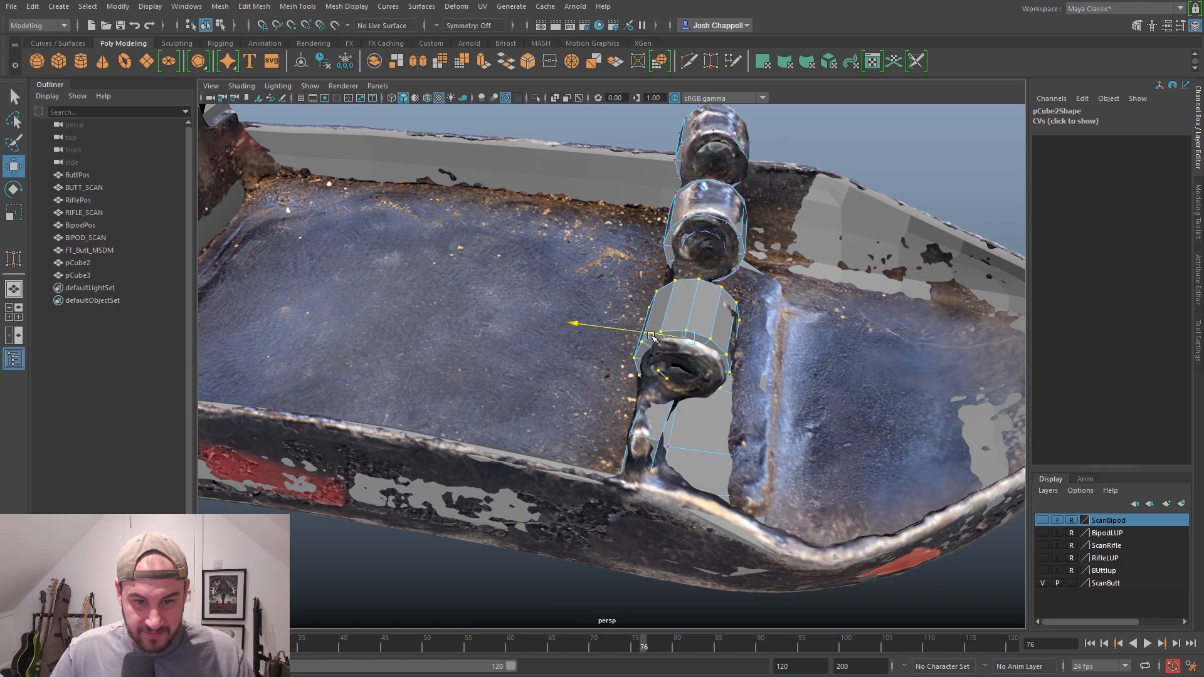
{"action": "left_click_drag", "start_coordinate": [738, 378], "coordinate": [578, 256], "text": "alt"}
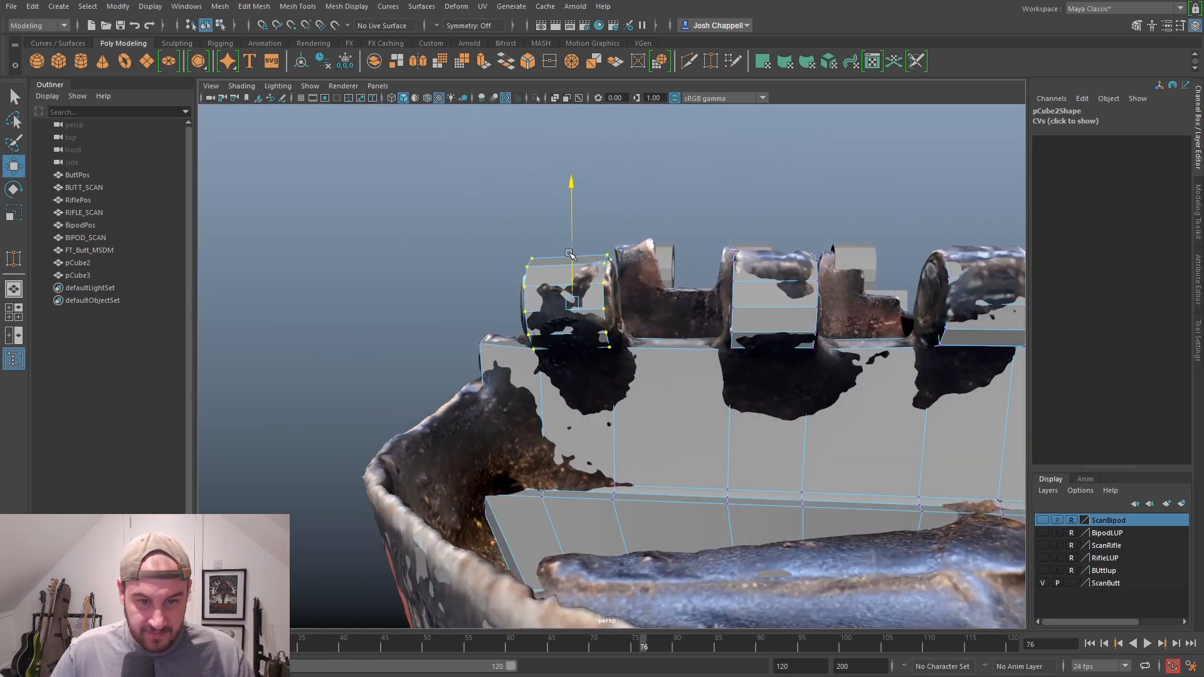
{"action": "left_click_drag", "start_coordinate": [572, 259], "coordinate": [705, 331], "text": "alt"}
{"action": "scroll", "coordinate": [726, 320], "scroll_direction": "down", "scroll_amount": 5}
{"action": "right_click_drag", "start_coordinate": [765, 390], "coordinate": [826, 346]}
Select the pCube3 hinge at the opposite end and shift it to Translate X 5.935 and Translate Z -0.162
{"action": "left_click_drag", "start_coordinate": [708, 361], "coordinate": [615, 433], "text": "alt"}
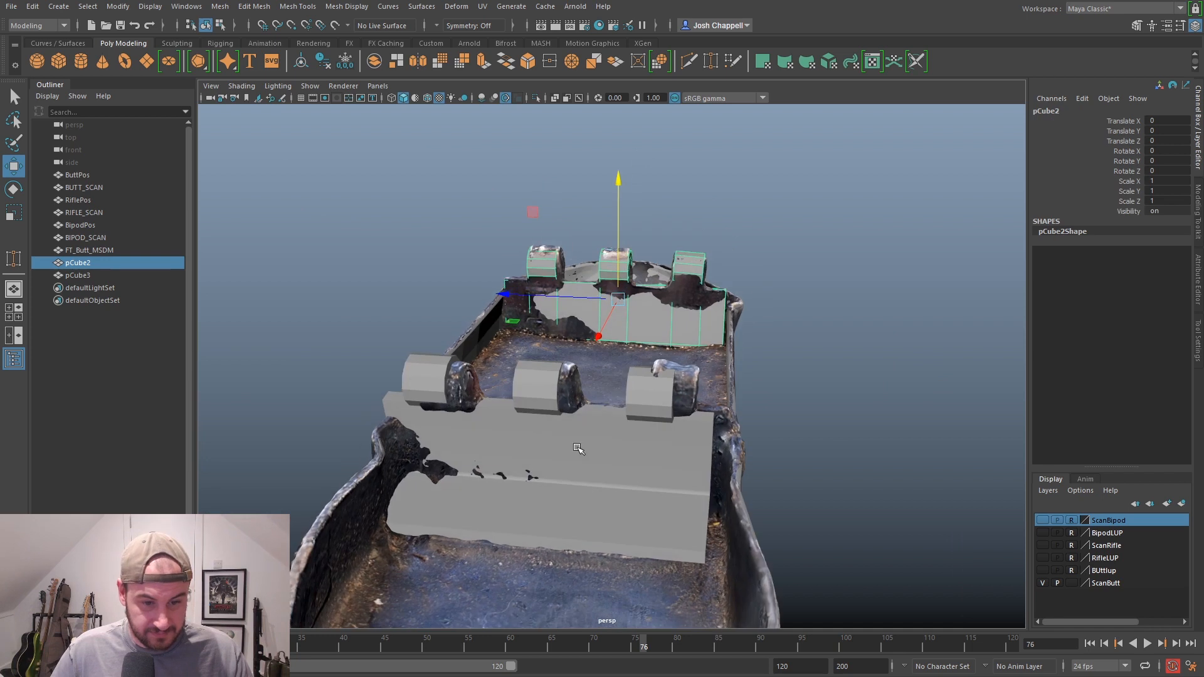
{"action": "left_click", "coordinate": [621, 429]}
{"action": "left_click_drag", "start_coordinate": [767, 391], "coordinate": [673, 430], "text": "alt"}
{"action": "left_click", "coordinate": [673, 430]}
{"action": "key", "text": "ctrl+z"}
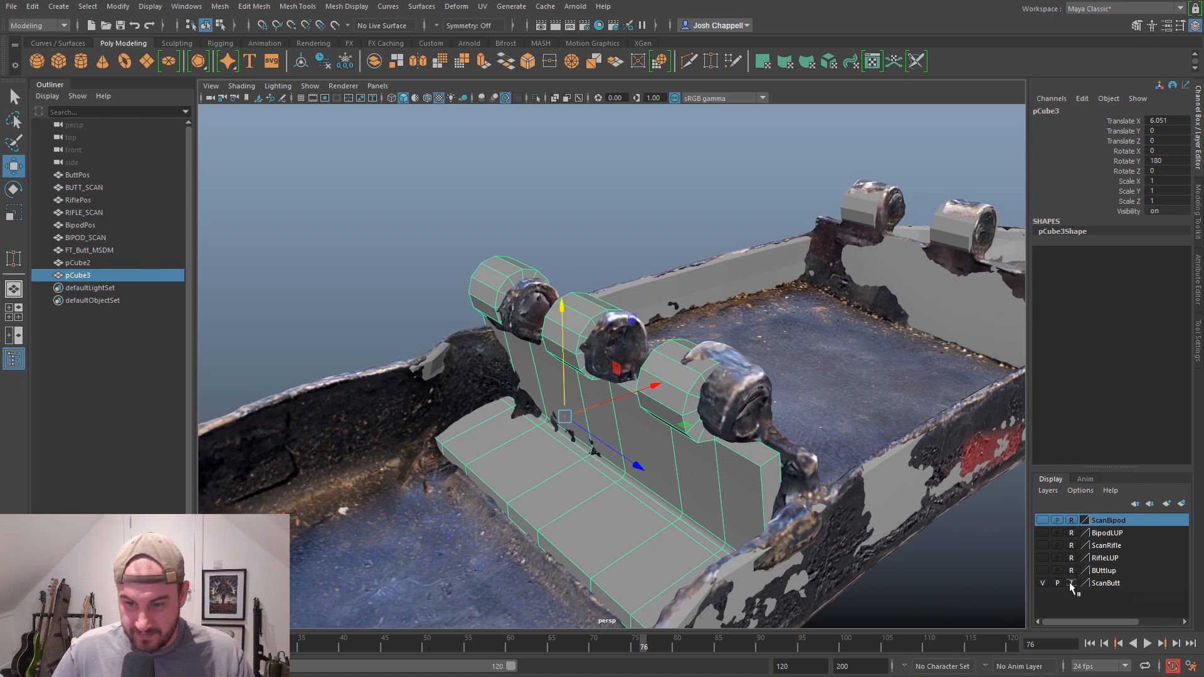
{"action": "left_click_drag", "start_coordinate": [588, 409], "coordinate": [691, 436]}
{"action": "left_click_drag", "start_coordinate": [759, 380], "coordinate": [776, 383]}
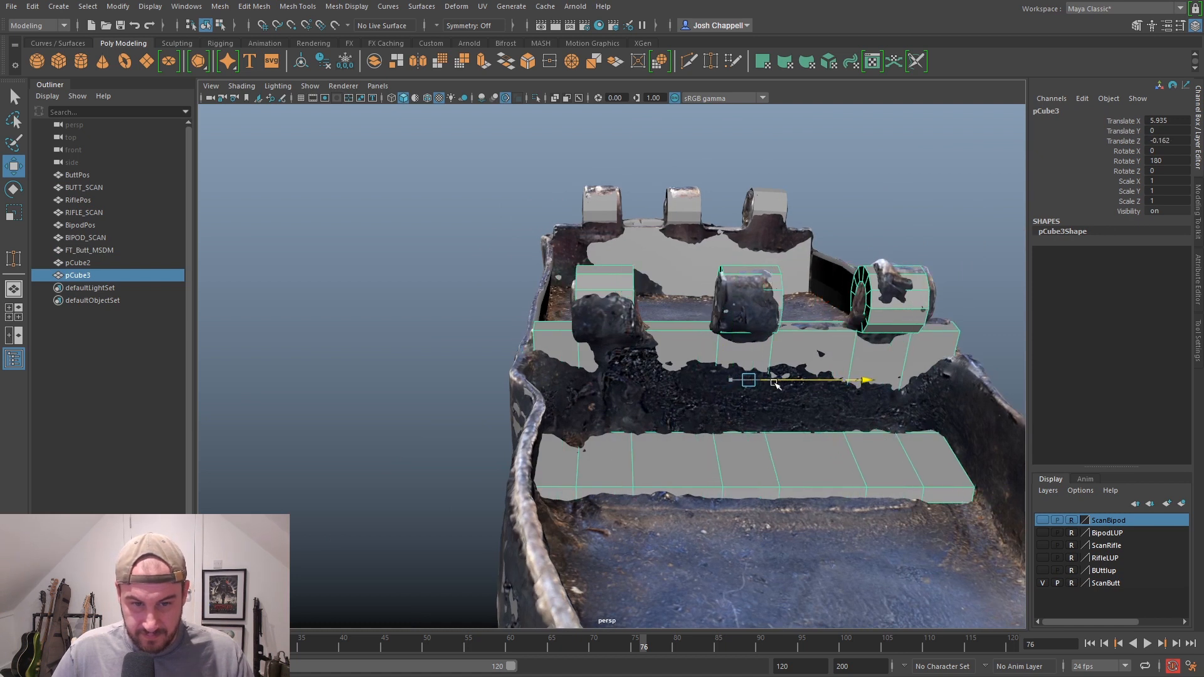
Fine-tune pCube3 against the scanned hinge to Translate Y -0.049 and Translate Z -0.141
{"action": "left_click_drag", "start_coordinate": [757, 330], "coordinate": [734, 364]}
{"action": "left_click_drag", "start_coordinate": [725, 441], "coordinate": [638, 347]}
{"action": "left_click_drag", "start_coordinate": [552, 295], "coordinate": [553, 294]}
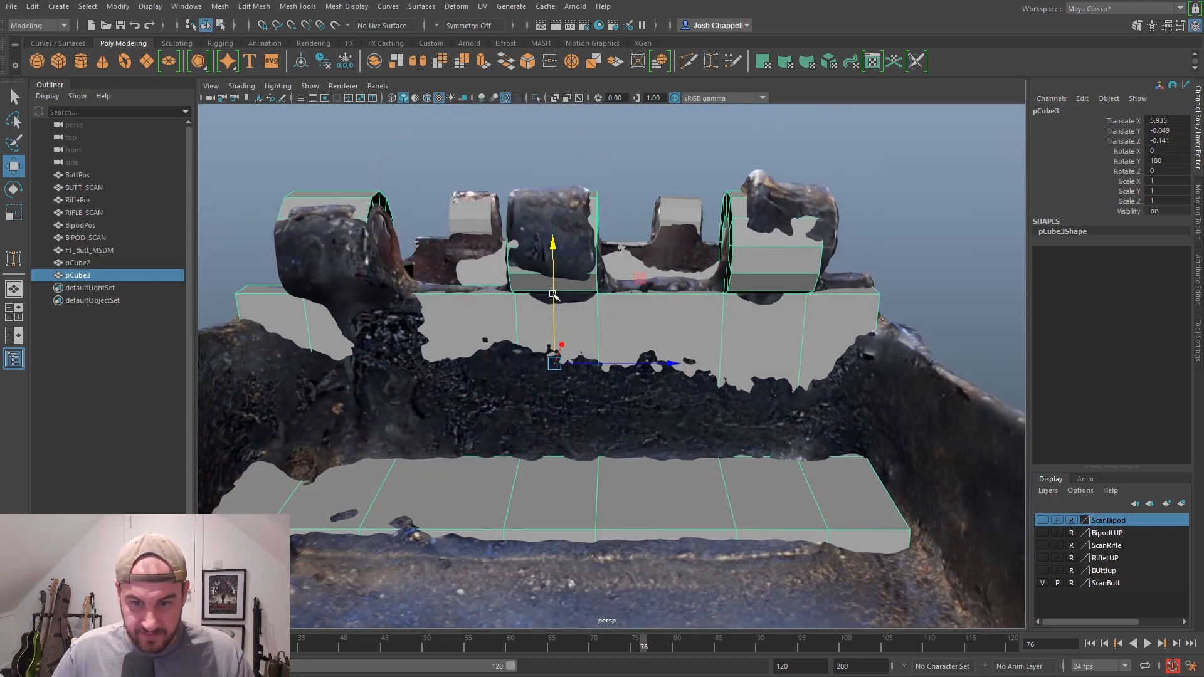
Apply a lattice deformer to pCube3 and set its S Divisions and U Divisions to 4
{"action": "left_click_drag", "start_coordinate": [805, 296], "coordinate": [815, 286], "text": "alt"}
{"action": "scroll", "coordinate": [663, 309], "scroll_direction": "down", "scroll_amount": 5}
{"action": "left_click_drag", "start_coordinate": [663, 314], "coordinate": [672, 495], "text": "alt"}
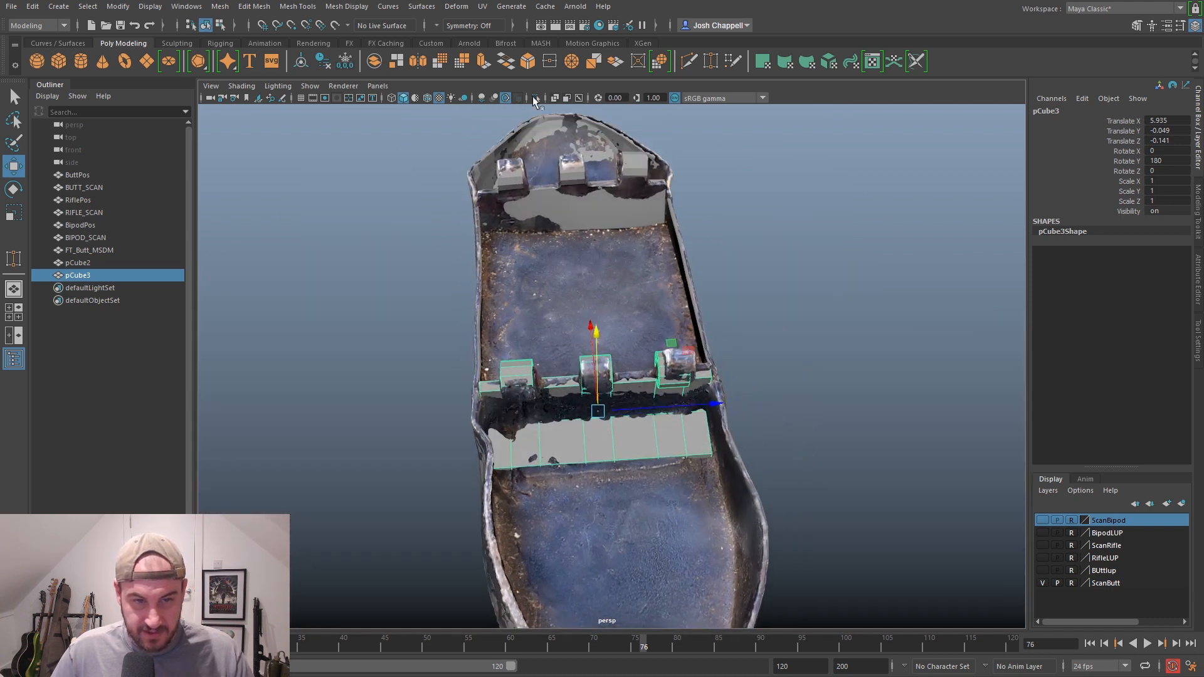
{"action": "left_click", "coordinate": [434, 7]}
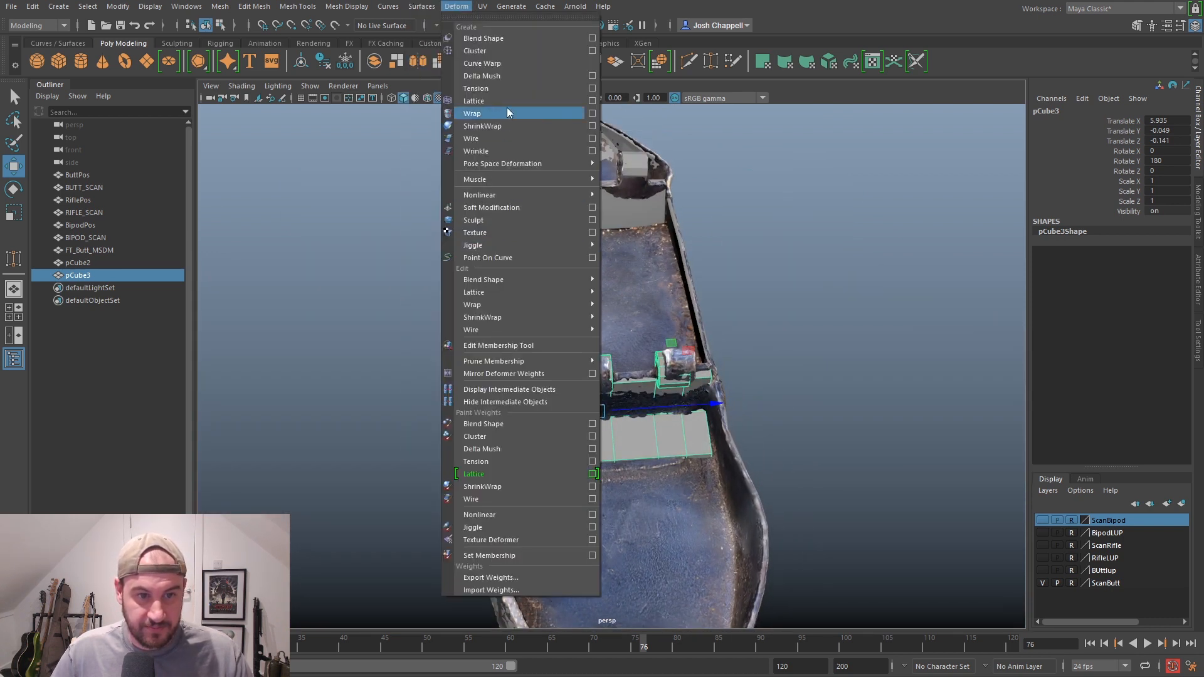
{"action": "left_click", "coordinate": [497, 101]}
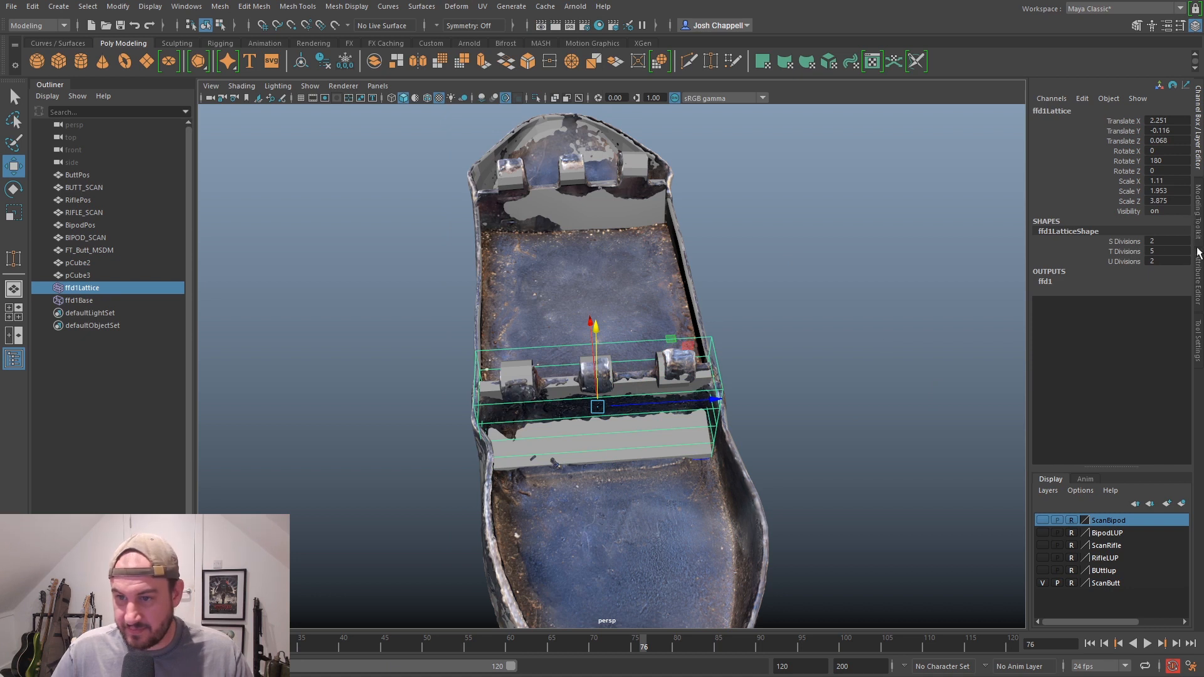
{"action": "left_click", "coordinate": [1198, 275]}
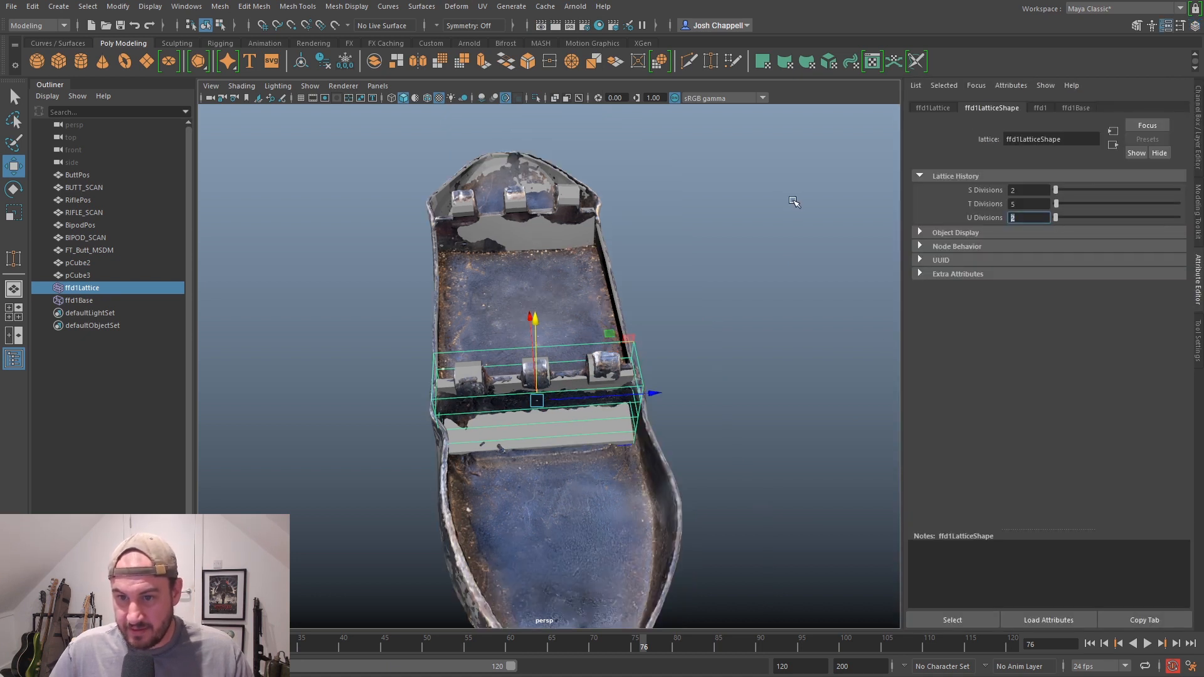
{"action": "left_click", "coordinate": [1023, 192]}
{"action": "type", "text": "4"}
{"action": "key", "text": "Return"}
{"action": "left_click_drag", "start_coordinate": [683, 348], "coordinate": [678, 313], "text": "alt"}
{"action": "right_click_drag", "start_coordinate": [627, 339], "coordinate": [694, 393], "text": "alt"}
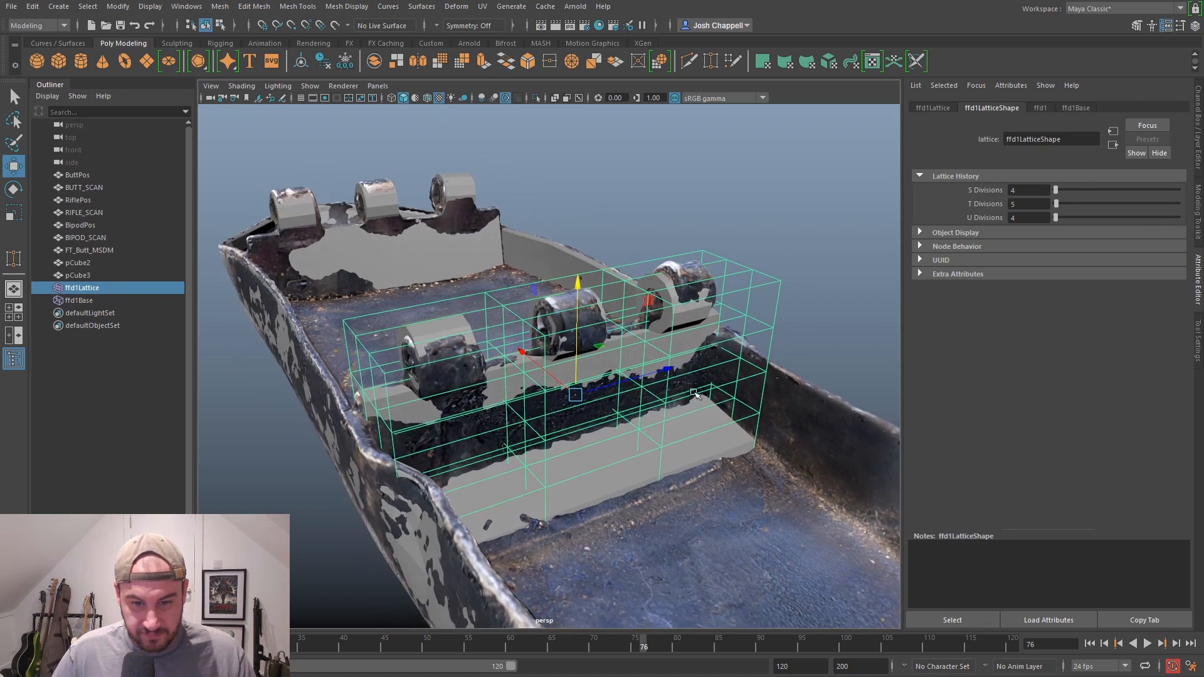
Scale the lattice's lower front corner points narrower in Z, and move the flange's front edge points to match the scan
{"action": "right_click_drag", "start_coordinate": [760, 324], "coordinate": [757, 289]}
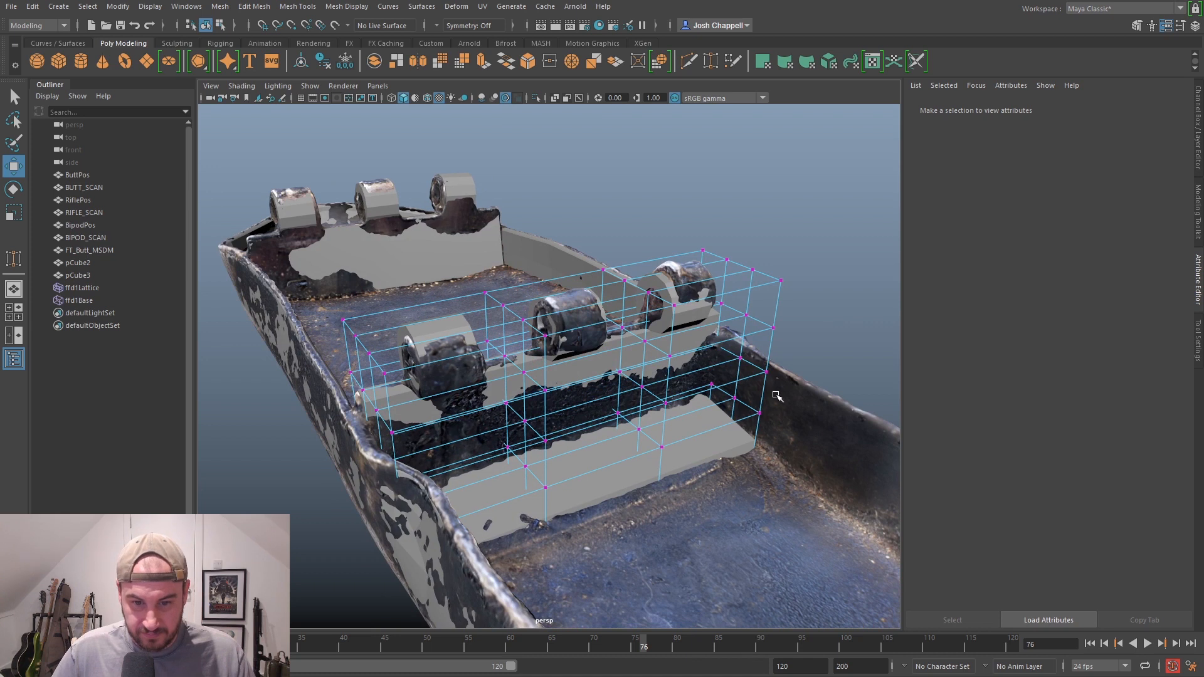
{"action": "left_click_drag", "start_coordinate": [722, 472], "coordinate": [410, 511]}
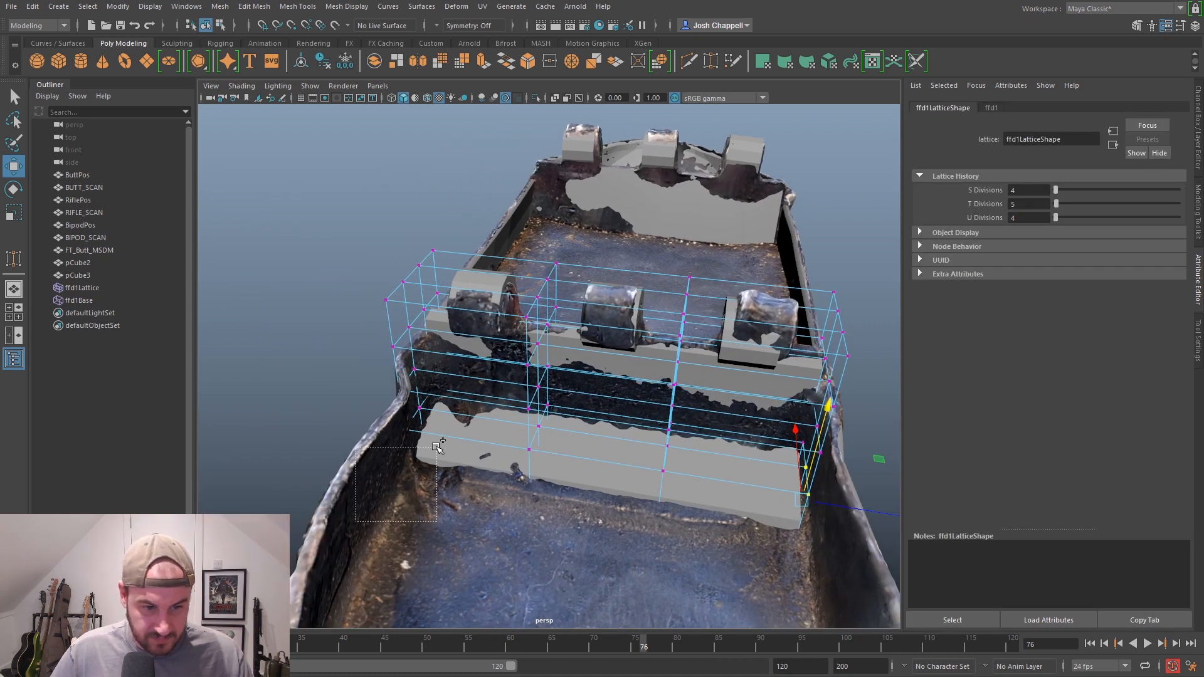
{"action": "left_click_drag", "start_coordinate": [435, 406], "coordinate": [435, 407], "text": "shift"}
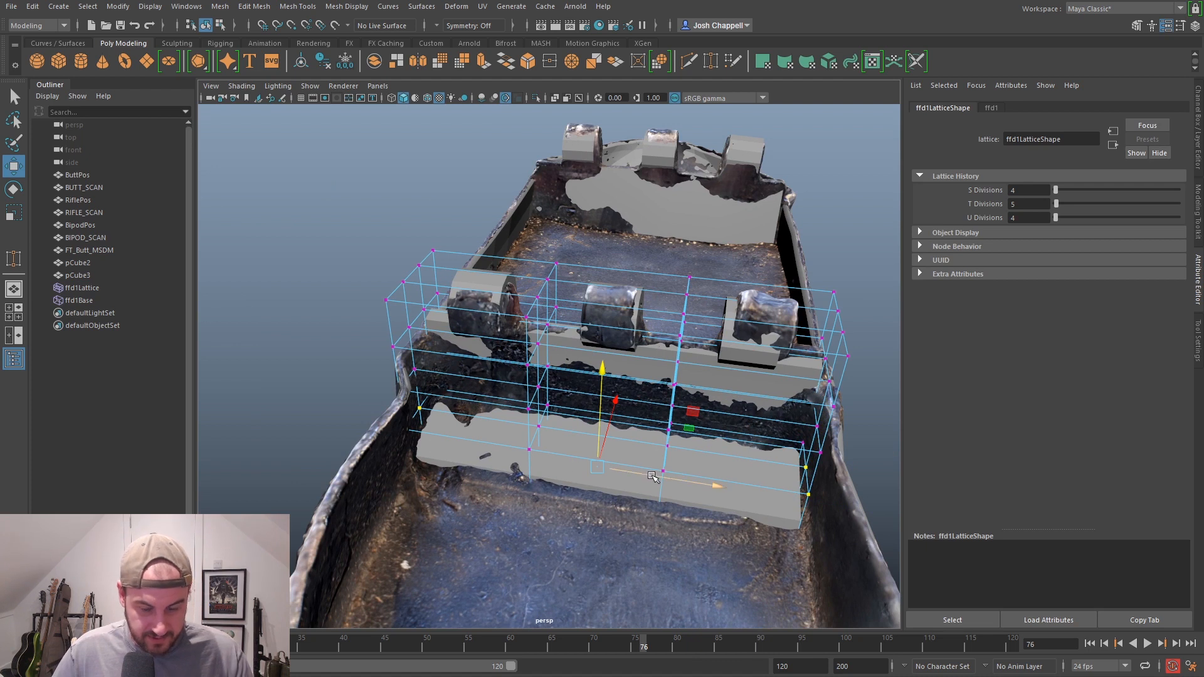
{"action": "key", "text": "r"}
{"action": "left_click_drag", "start_coordinate": [711, 483], "coordinate": [766, 412]}
{"action": "key", "text": "w"}
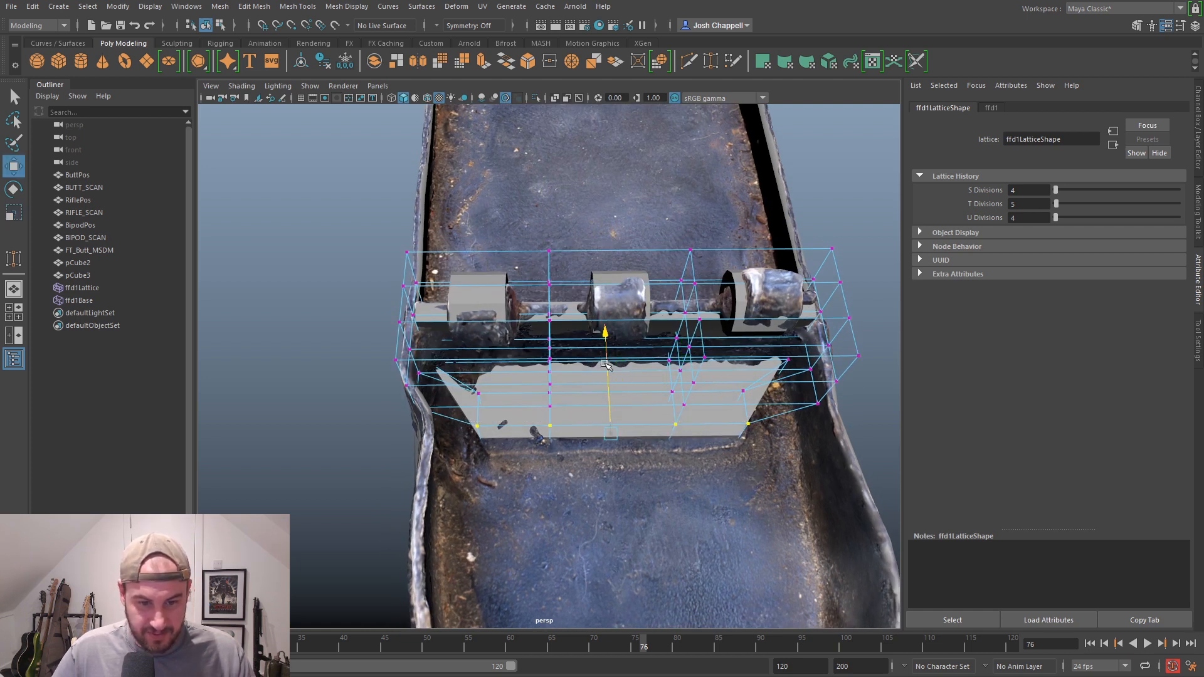
{"action": "left_click_drag", "start_coordinate": [606, 365], "coordinate": [652, 419]}
Select the upper lattice points around one end knuckle of pCube3 and move them to fit the scanned knuckle
{"action": "left_click_drag", "start_coordinate": [792, 179], "coordinate": [576, 318]}
{"action": "left_click_drag", "start_coordinate": [666, 270], "coordinate": [666, 264]}
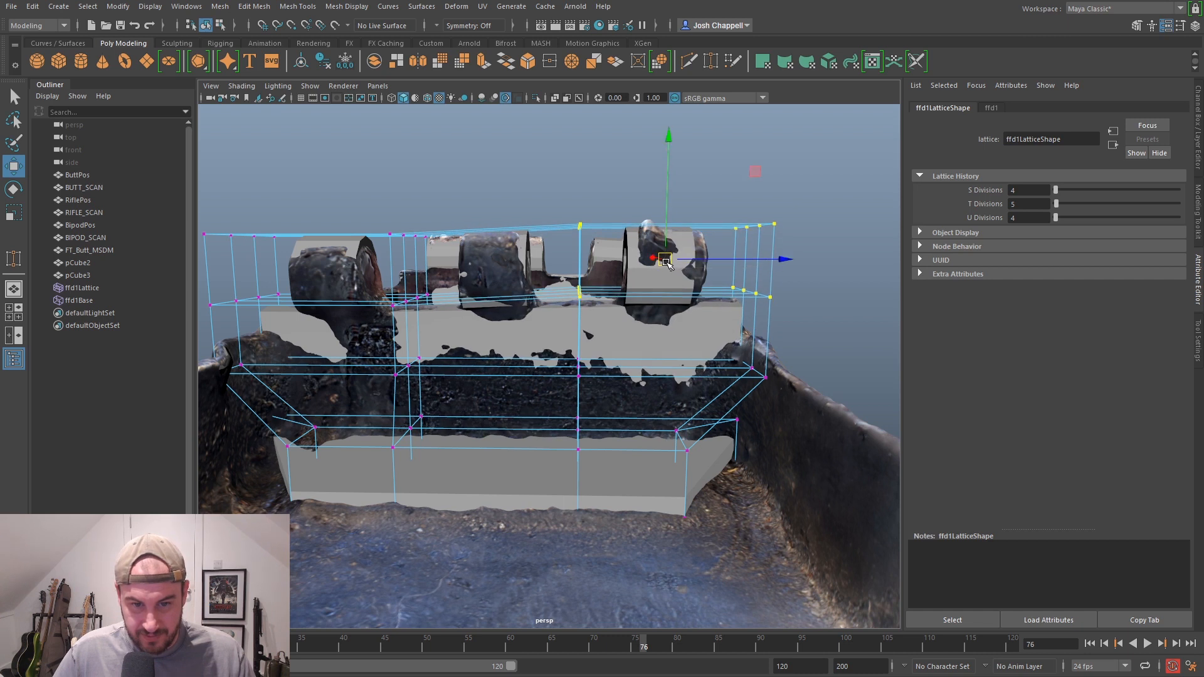
{"action": "left_click_drag", "start_coordinate": [580, 305], "coordinate": [695, 265], "text": "alt"}
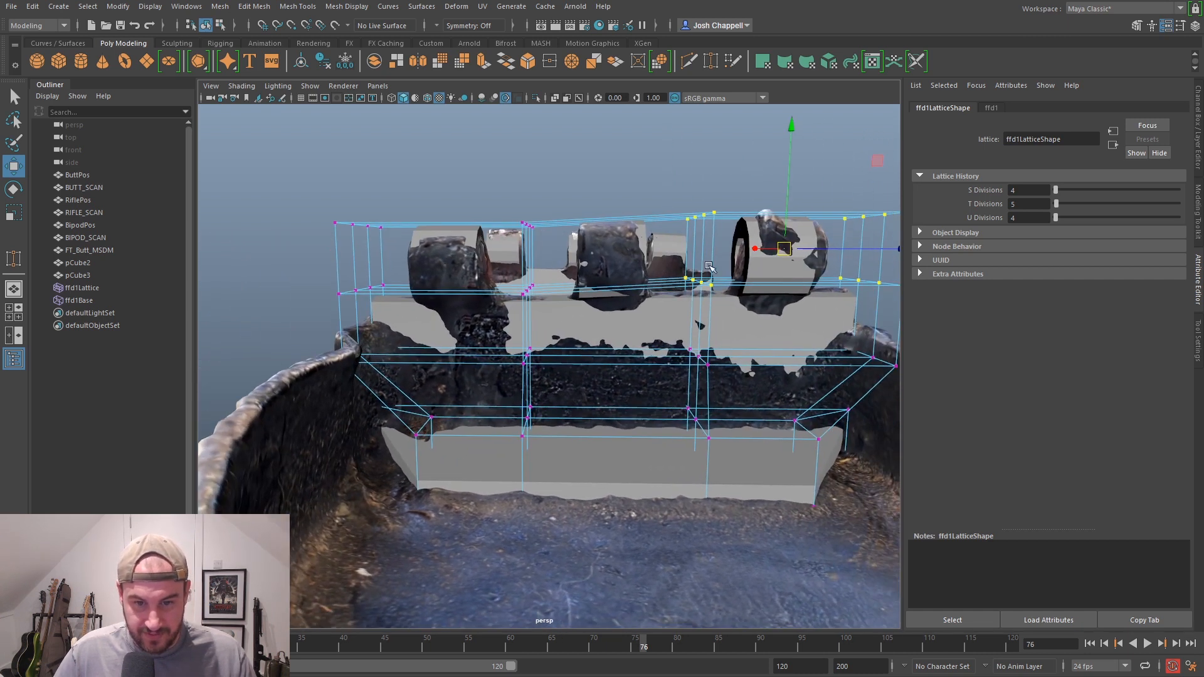
Move the upper lattice points around pCube3's opposite end knuckle along X to align it with the scan
{"action": "left_click_drag", "start_coordinate": [518, 238], "coordinate": [459, 254], "text": "alt"}
{"action": "left_click_drag", "start_coordinate": [532, 348], "coordinate": [532, 349]}
{"action": "left_click_drag", "start_coordinate": [532, 348], "coordinate": [580, 304], "text": "alt"}
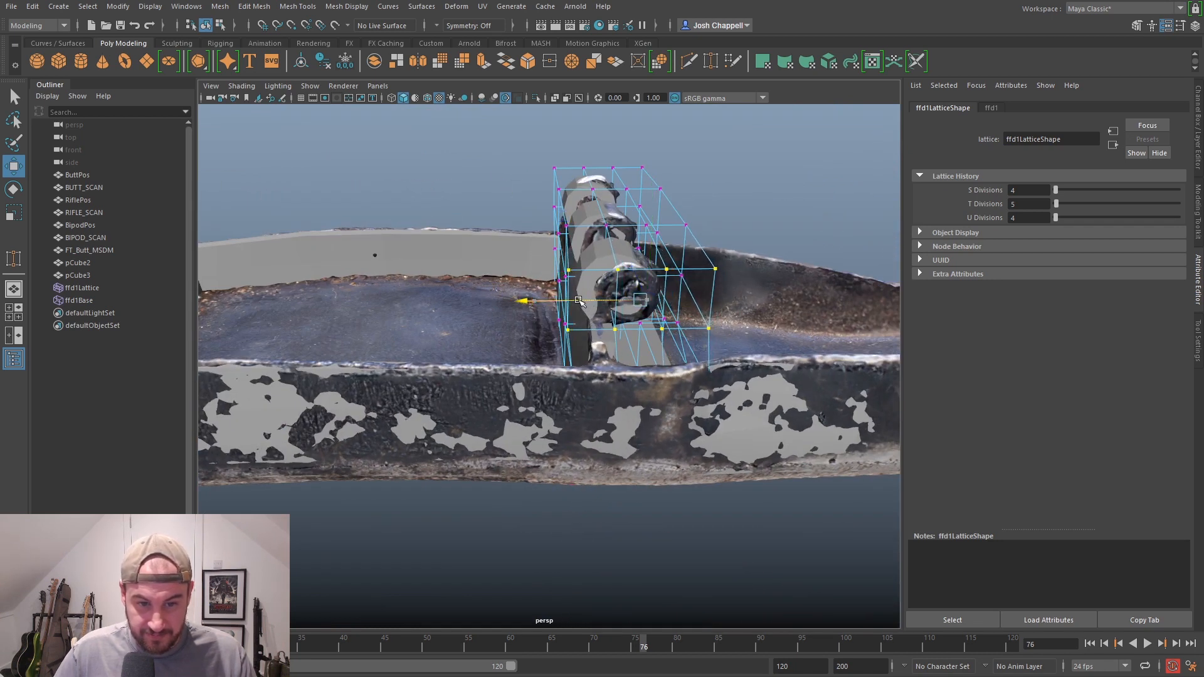
{"action": "left_click_drag", "start_coordinate": [695, 286], "coordinate": [552, 317], "text": "alt"}
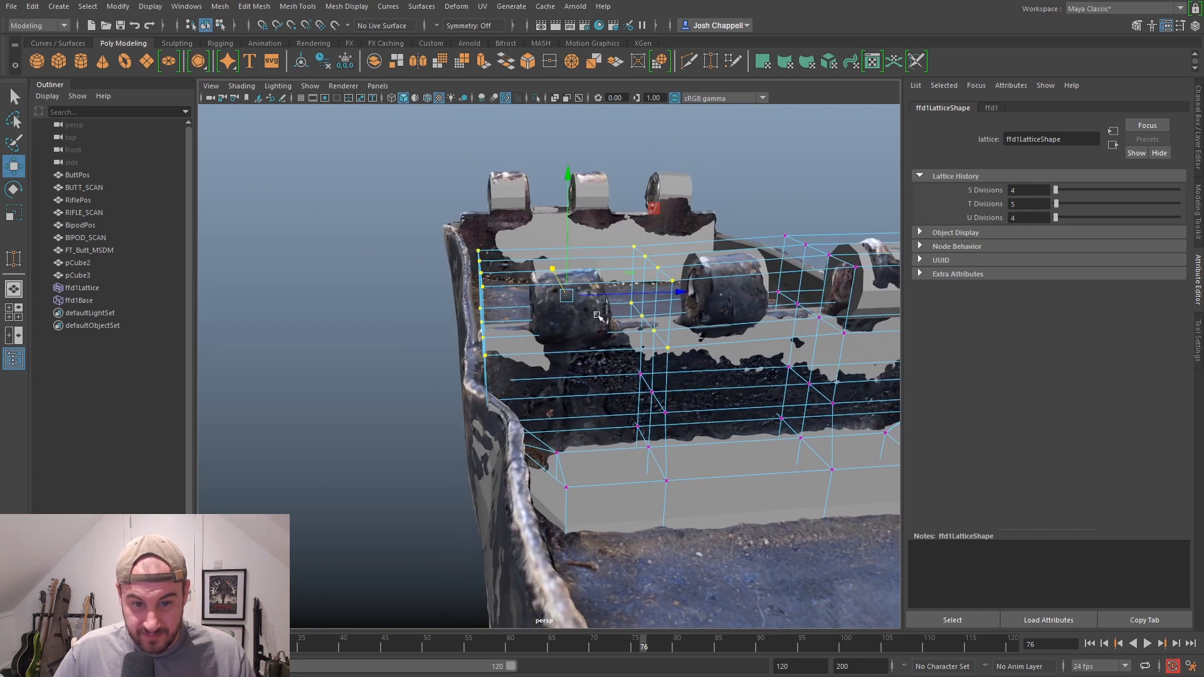
{"action": "right_click_drag", "start_coordinate": [798, 342], "coordinate": [674, 319], "text": "alt"}
{"action": "left_click_drag", "start_coordinate": [673, 319], "coordinate": [766, 212], "text": "alt"}
Return to object mode, select pCube3 and delete its history to bake in the lattice deformation
{"action": "right_click_drag", "start_coordinate": [587, 408], "coordinate": [587, 362]}
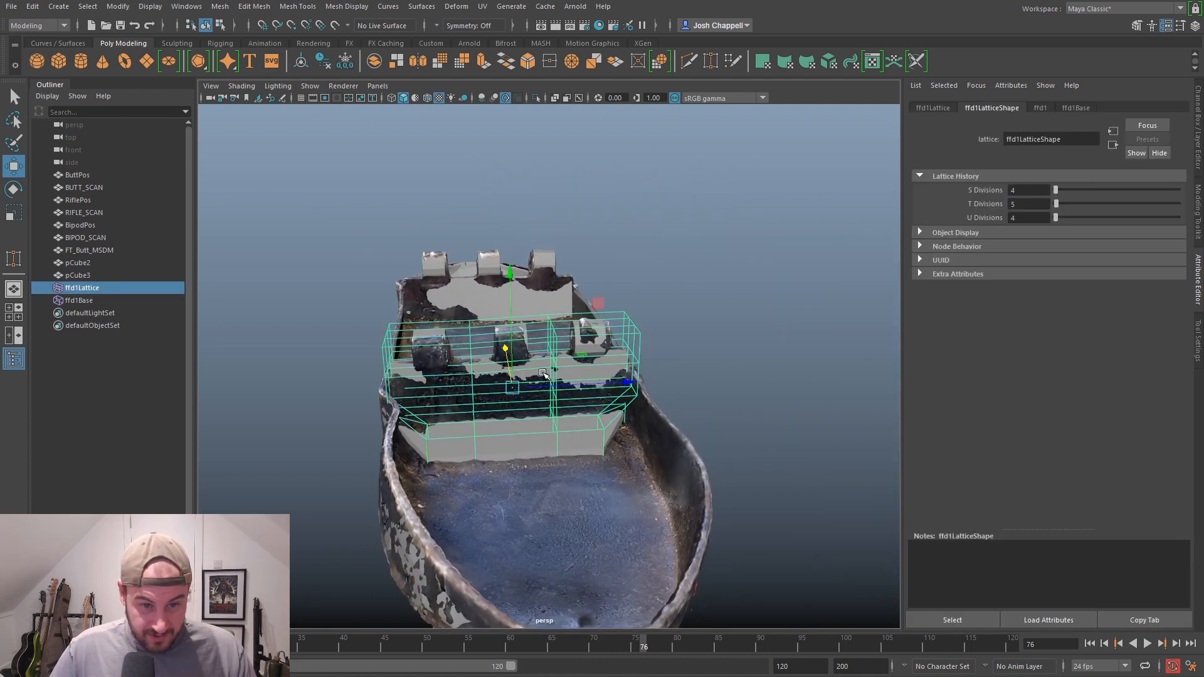
{"action": "left_click", "coordinate": [558, 408]}
{"action": "left_click", "coordinate": [326, 61]}
Select the vertices of pCube3's end knuckle and rotate them about X to match the scanned knuckle's tilt
{"action": "scroll", "coordinate": [590, 339], "scroll_direction": "up", "scroll_amount": 5}
{"action": "left_click_drag", "start_coordinate": [589, 339], "coordinate": [637, 313], "text": "alt"}
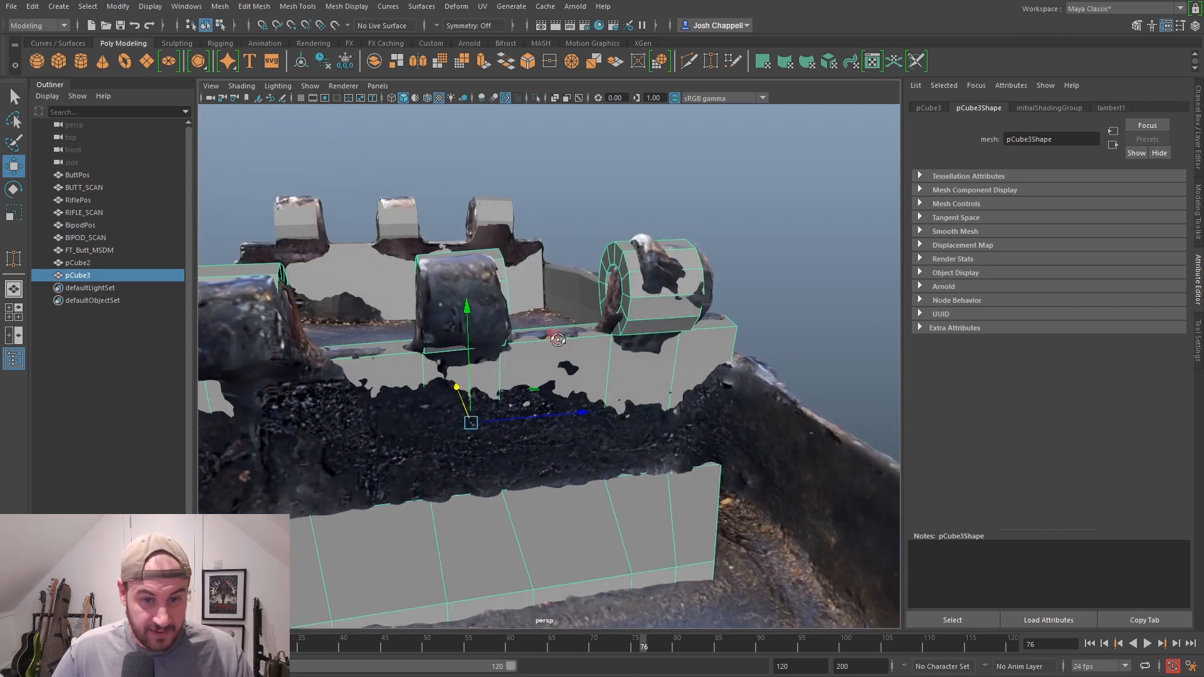
{"action": "right_click", "coordinate": [636, 313]}
{"action": "right_click_drag", "start_coordinate": [595, 310], "coordinate": [584, 313]}
{"action": "left_click_drag", "start_coordinate": [590, 351], "coordinate": [585, 282], "text": "alt"}
{"action": "left_click_drag", "start_coordinate": [678, 315], "coordinate": [678, 315]}
{"action": "key", "text": "e"}
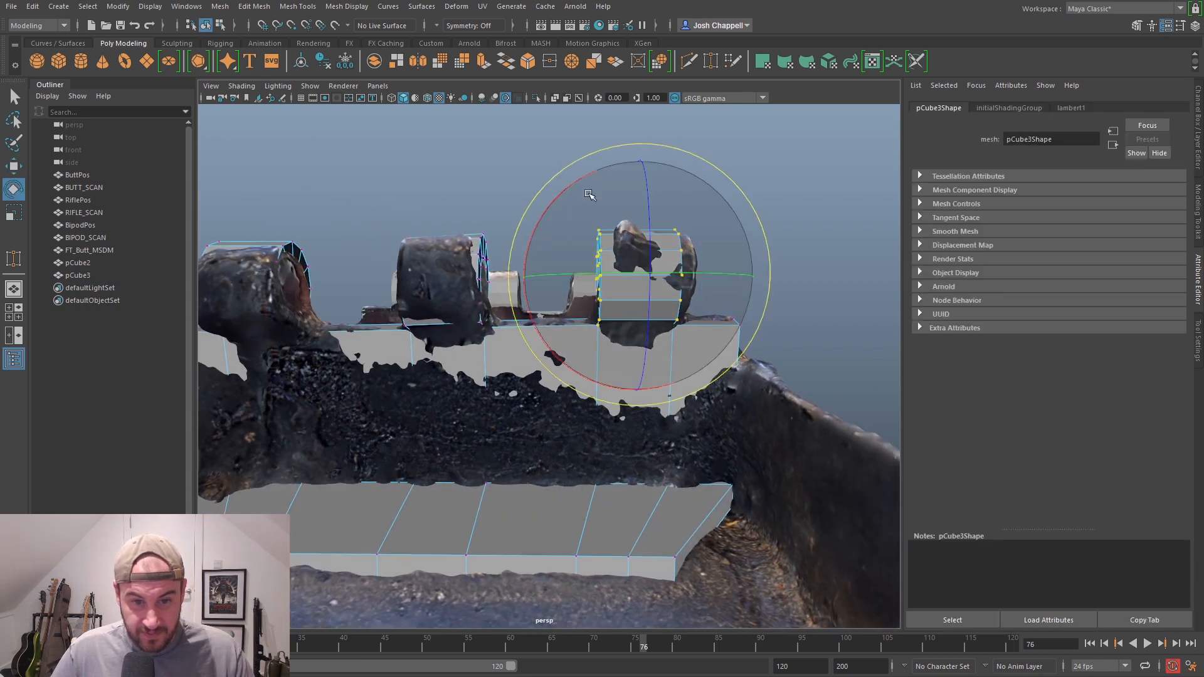
{"action": "left_click_drag", "start_coordinate": [547, 208], "coordinate": [555, 211]}
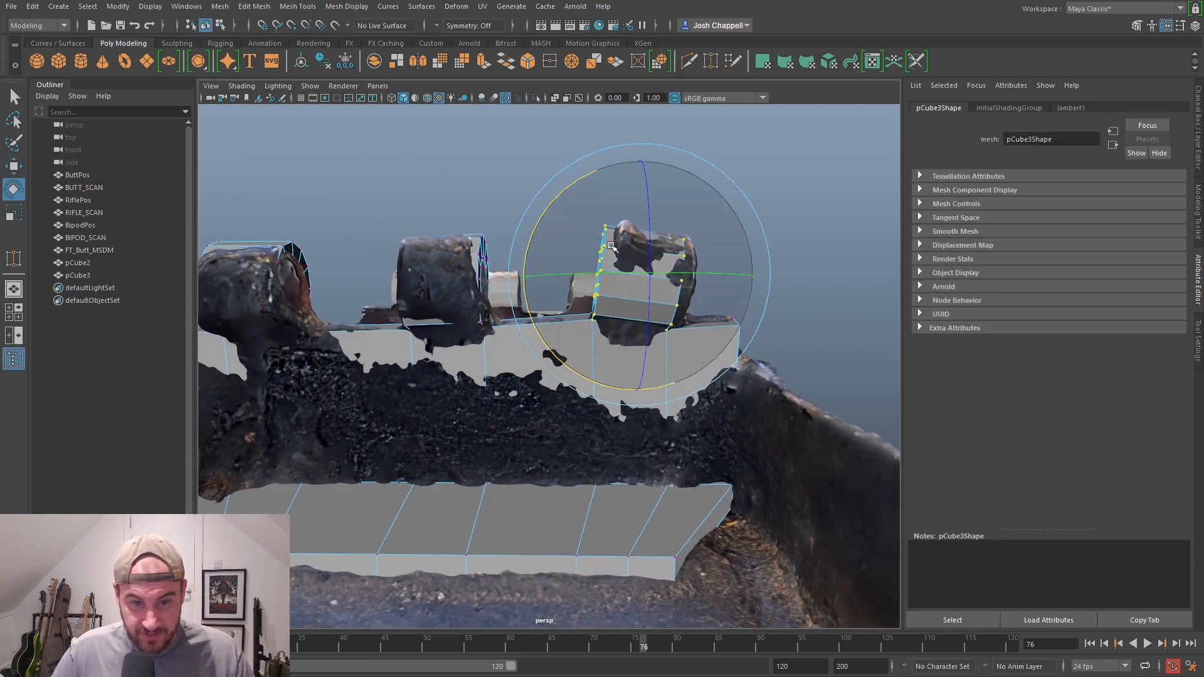
Move pCube3's end knuckle onto its scan, and align the middle knuckle's vertices along X with the scanned one
{"action": "key", "text": "w"}
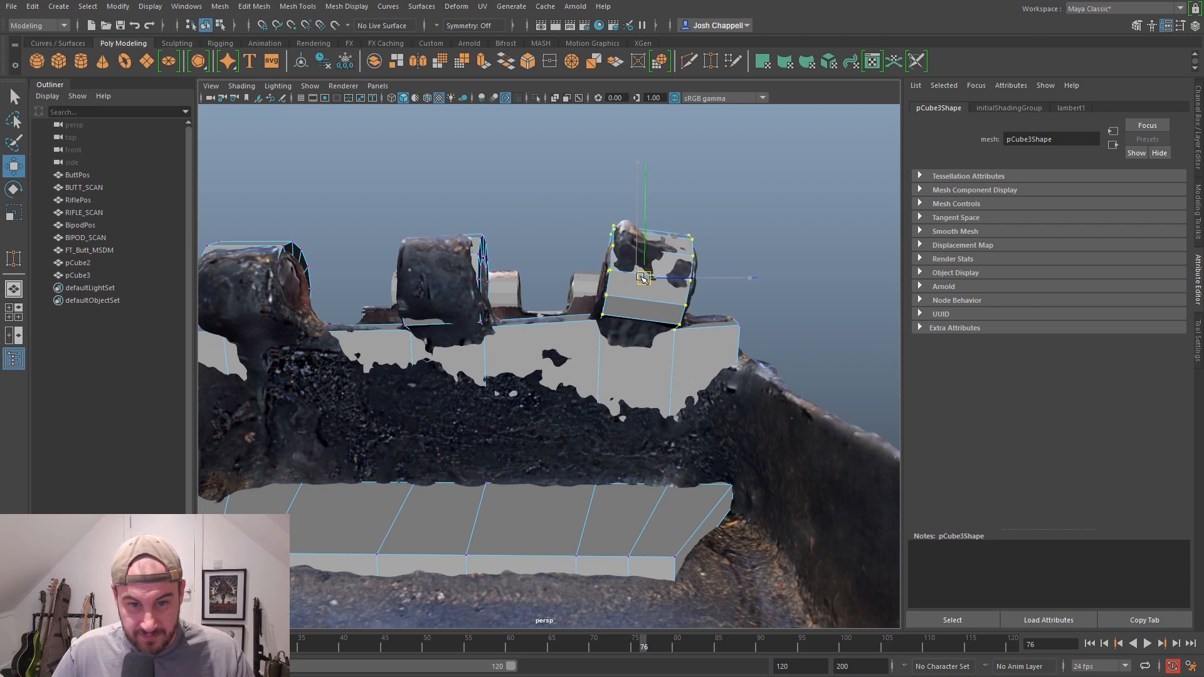
{"action": "left_click_drag", "start_coordinate": [652, 295], "coordinate": [680, 247], "text": "alt"}
{"action": "key", "text": "e"}
{"action": "left_click_drag", "start_coordinate": [482, 265], "coordinate": [715, 154]}
{"action": "key", "text": "w"}
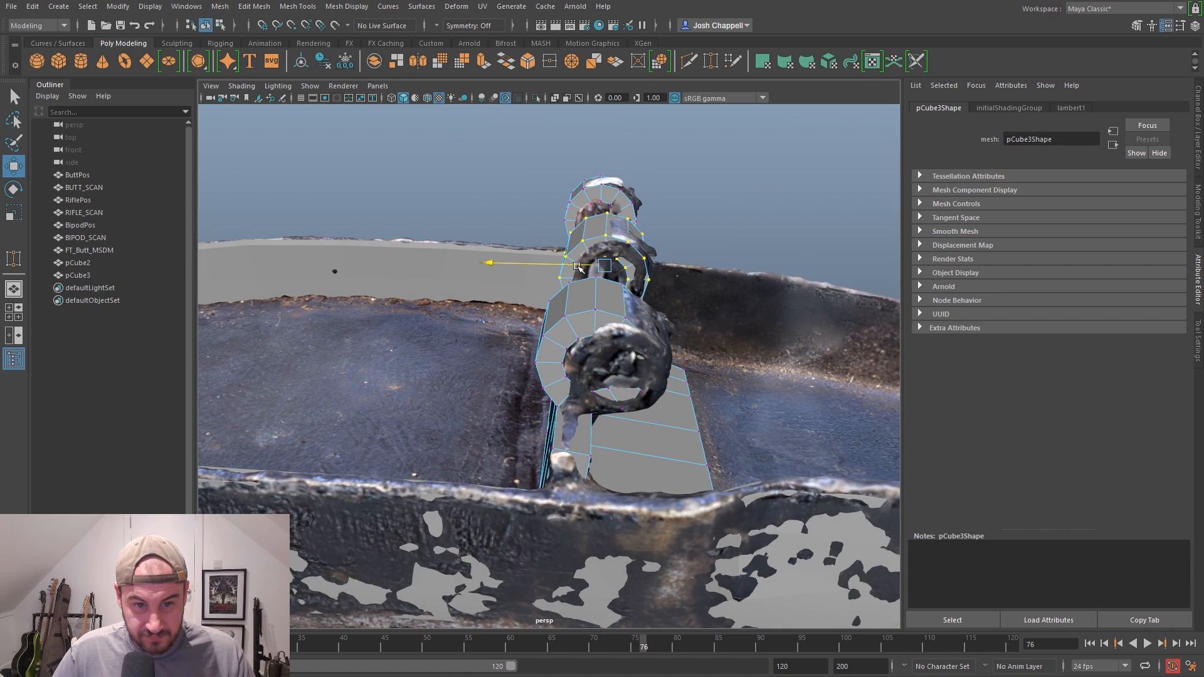
{"action": "left_click_drag", "start_coordinate": [599, 265], "coordinate": [632, 362], "text": "alt"}
{"action": "key", "text": "e"}
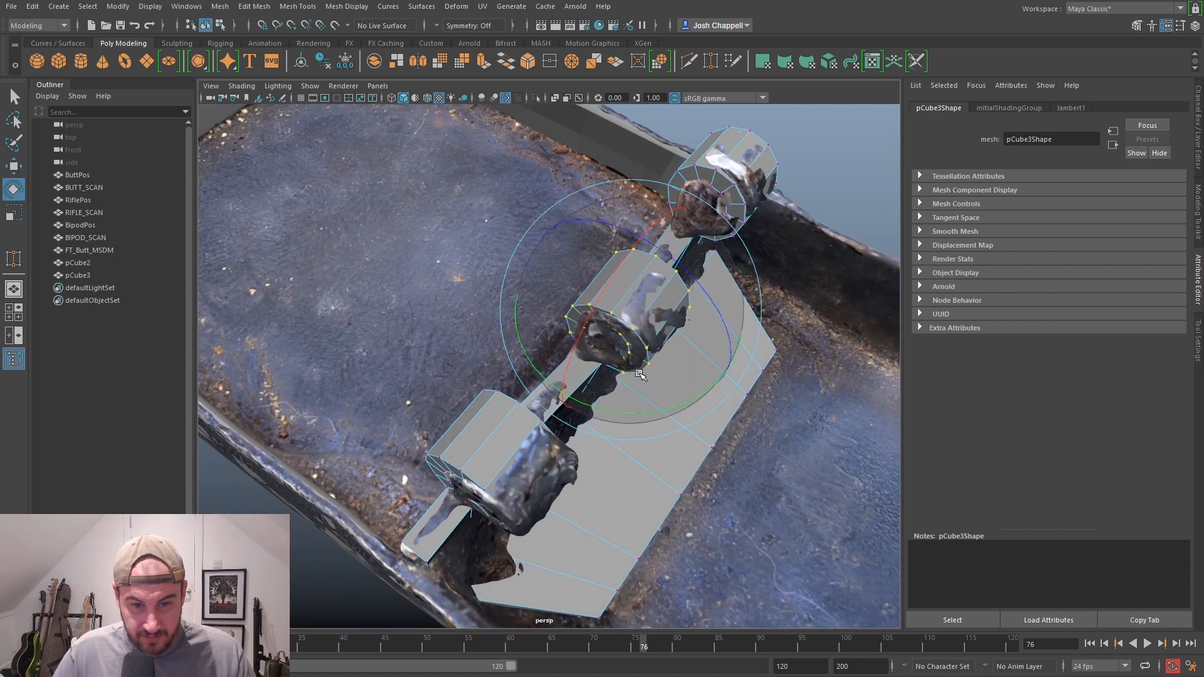
{"action": "key", "text": "w"}
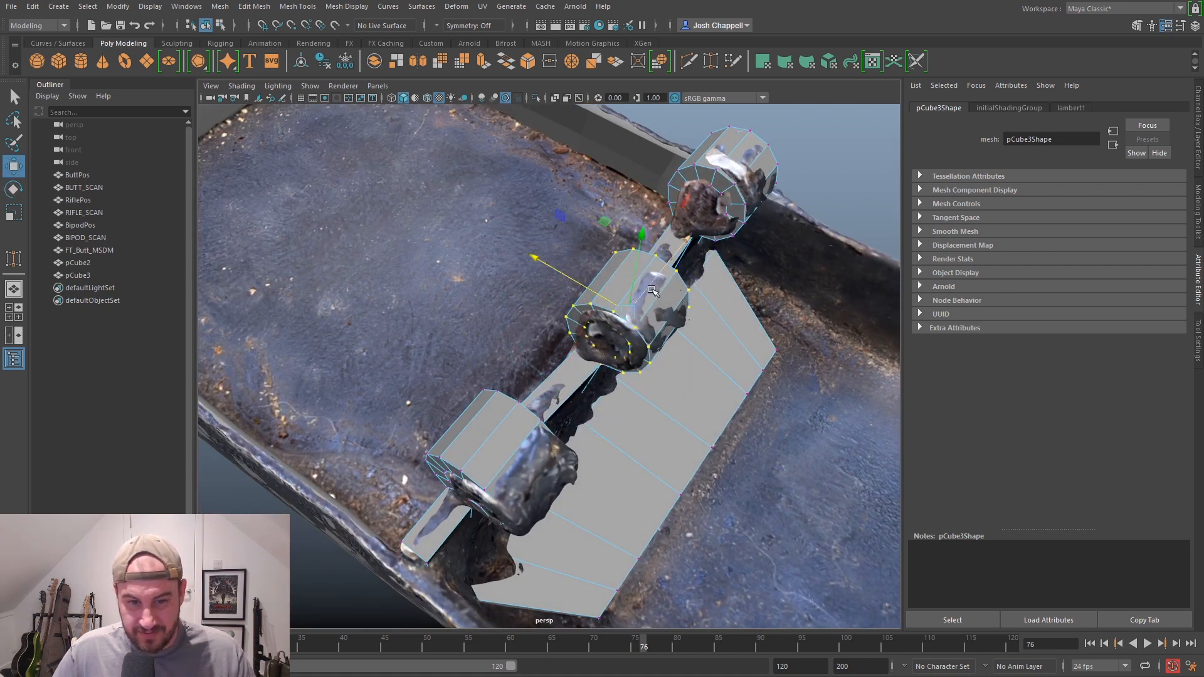
Select the vertices of pCube3's remaining end knuckle and move and rotate them to match the scanned knuckle
{"action": "left_click_drag", "start_coordinate": [646, 292], "coordinate": [348, 197], "text": "alt"}
{"action": "left_click_drag", "start_coordinate": [347, 196], "coordinate": [508, 325]}
{"action": "left_click_drag", "start_coordinate": [508, 325], "coordinate": [604, 306], "text": "alt"}
{"action": "key", "text": "e"}
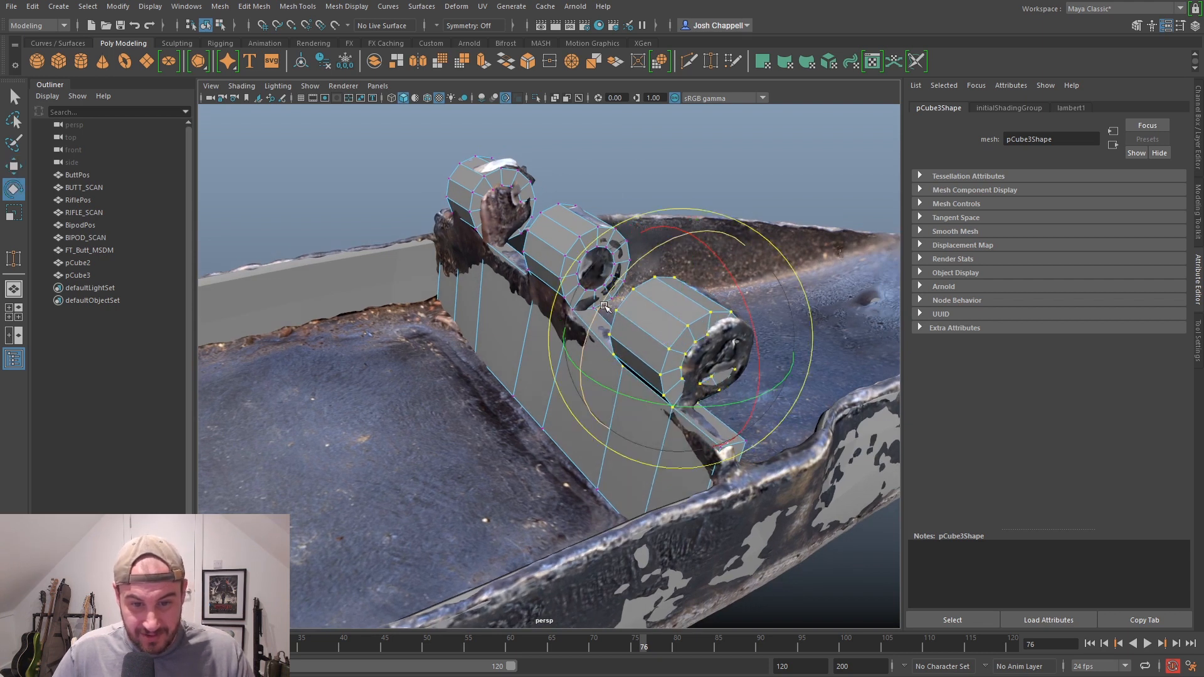
{"action": "key", "text": "w"}
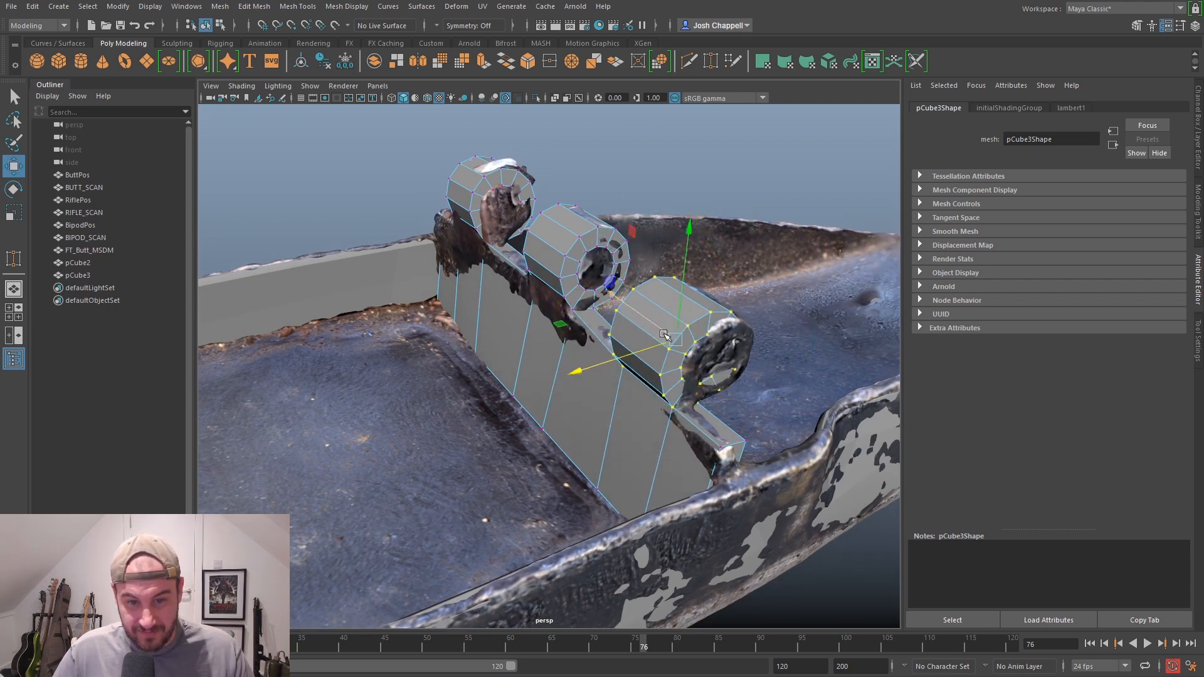
{"action": "key", "text": "e"}
{"action": "mouse_move", "coordinate": [668, 403]}
{"action": "left_mouse_down"}
{"action": "mouse_move", "coordinate": [696, 401]}
{"action": "mouse_move", "coordinate": [671, 404]}
{"action": "left_mouse_up"}
{"action": "left_click", "coordinate": [756, 153]}
Return pCube3 to object mode and clear the selection
{"action": "scroll", "coordinate": [738, 216], "scroll_direction": "down", "scroll_amount": 5}
{"action": "left_click_drag", "start_coordinate": [737, 216], "coordinate": [555, 363], "text": "alt"}
{"action": "right_click", "coordinate": [554, 364]}
{"action": "right_click_drag", "start_coordinate": [555, 367], "coordinate": [616, 346]}
{"action": "left_click", "coordinate": [771, 351]}
{"action": "left_click_drag", "start_coordinate": [772, 352], "coordinate": [787, 285], "text": "alt"}
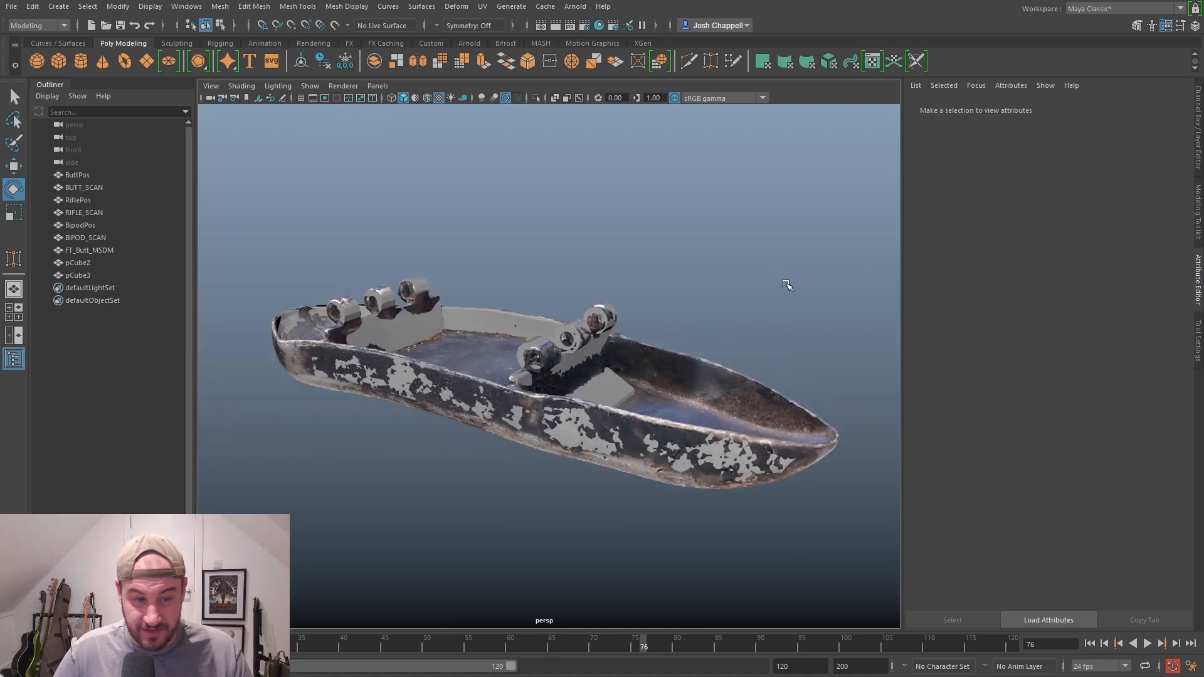
Select the two hinge sections and isolate them briefly to inspect their shape from several sides
{"action": "left_click_drag", "start_coordinate": [474, 322], "coordinate": [498, 365], "text": "alt"}
{"action": "left_click", "coordinate": [497, 365]}
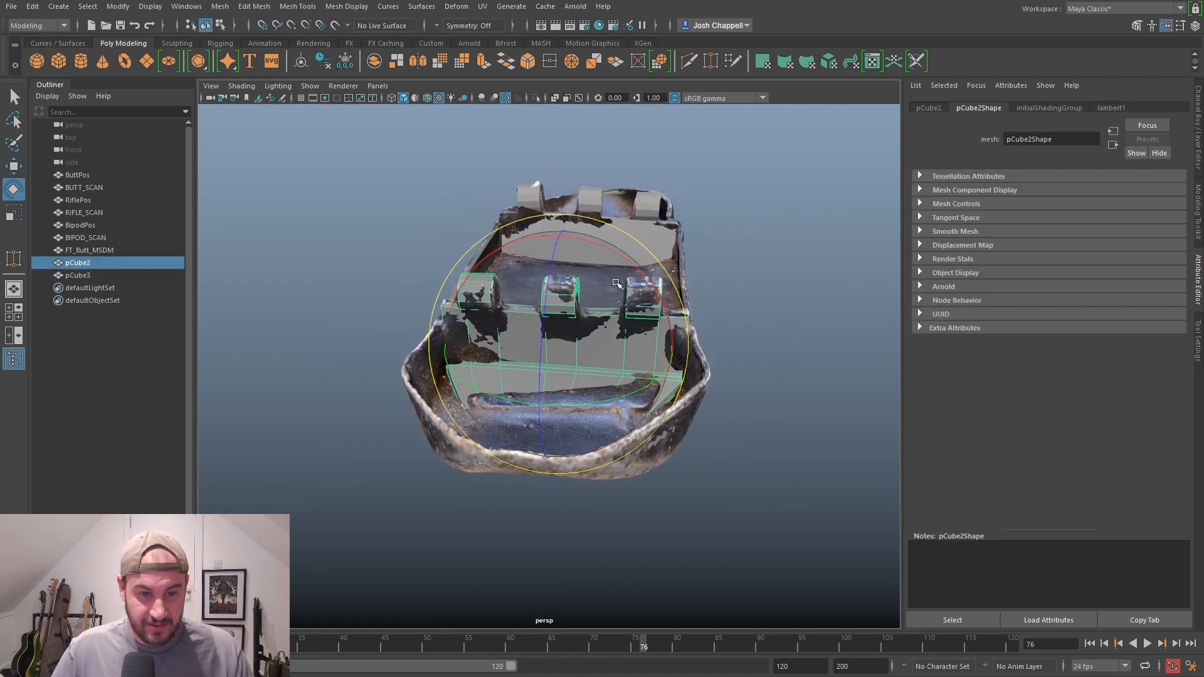
{"action": "left_click", "coordinate": [656, 230], "text": "shift"}
{"action": "key", "text": "ctrl+1"}
{"action": "left_click_drag", "start_coordinate": [657, 230], "coordinate": [766, 342], "text": "alt"}
{"action": "left_click_drag", "start_coordinate": [773, 340], "coordinate": [660, 356], "text": "alt"}
{"action": "key", "text": "ctrl+1"}
Adjust the height of the vertices along the free edge of pCube2's lower flange to fit the scan, and return to object mode
{"action": "right_click_drag", "start_coordinate": [660, 358], "coordinate": [856, 361], "text": "alt"}
{"action": "middle_click_drag", "start_coordinate": [856, 361], "coordinate": [626, 363], "text": "alt"}
{"action": "mouse_move", "coordinate": [637, 324]}
{"action": "left_mouse_down", "text": "alt"}
{"action": "mouse_move", "coordinate": [627, 358]}
{"action": "mouse_move", "coordinate": [648, 326]}
{"action": "left_mouse_up", "text": "alt"}
{"action": "left_click", "coordinate": [649, 325]}
{"action": "right_click_drag", "start_coordinate": [648, 326], "coordinate": [591, 326]}
{"action": "left_click_drag", "start_coordinate": [681, 340], "coordinate": [508, 432]}
{"action": "key", "text": "w"}
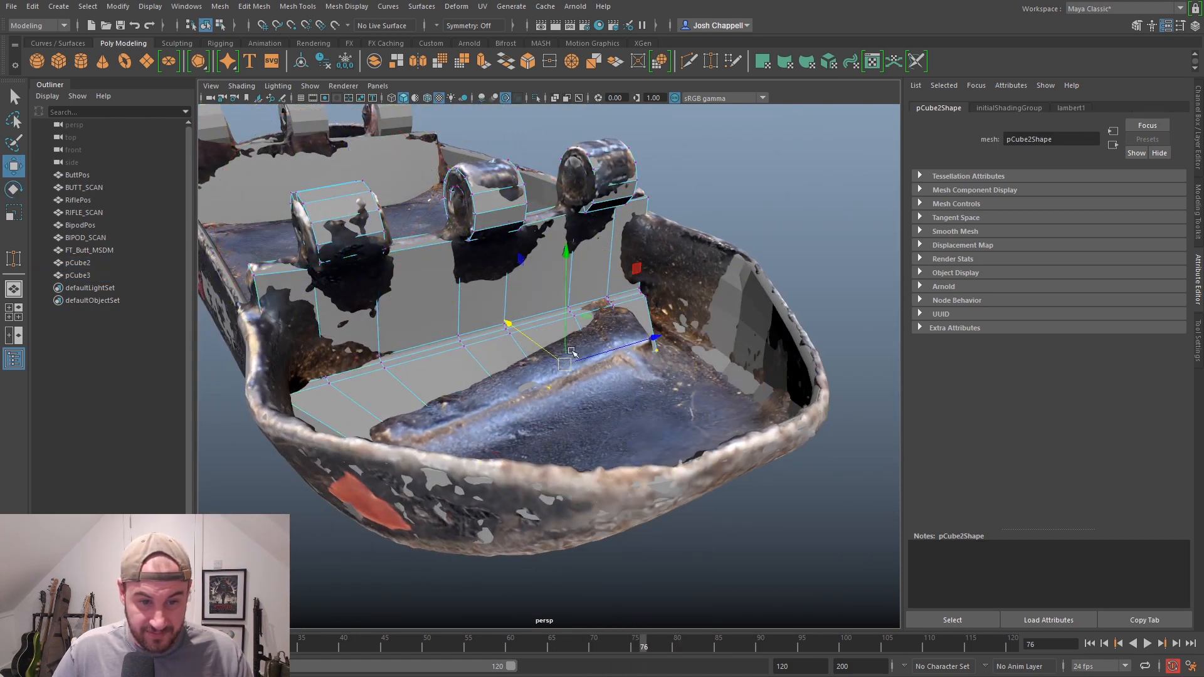
{"action": "left_click_drag", "start_coordinate": [562, 327], "coordinate": [563, 326]}
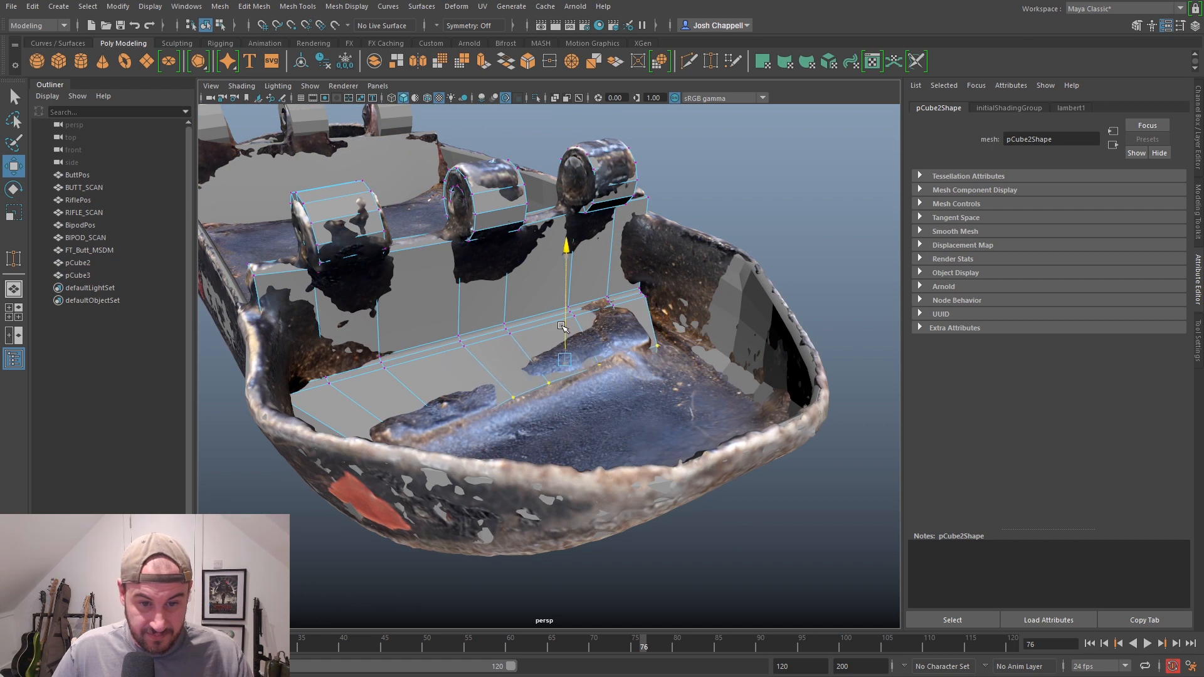
{"action": "left_click", "coordinate": [660, 350]}
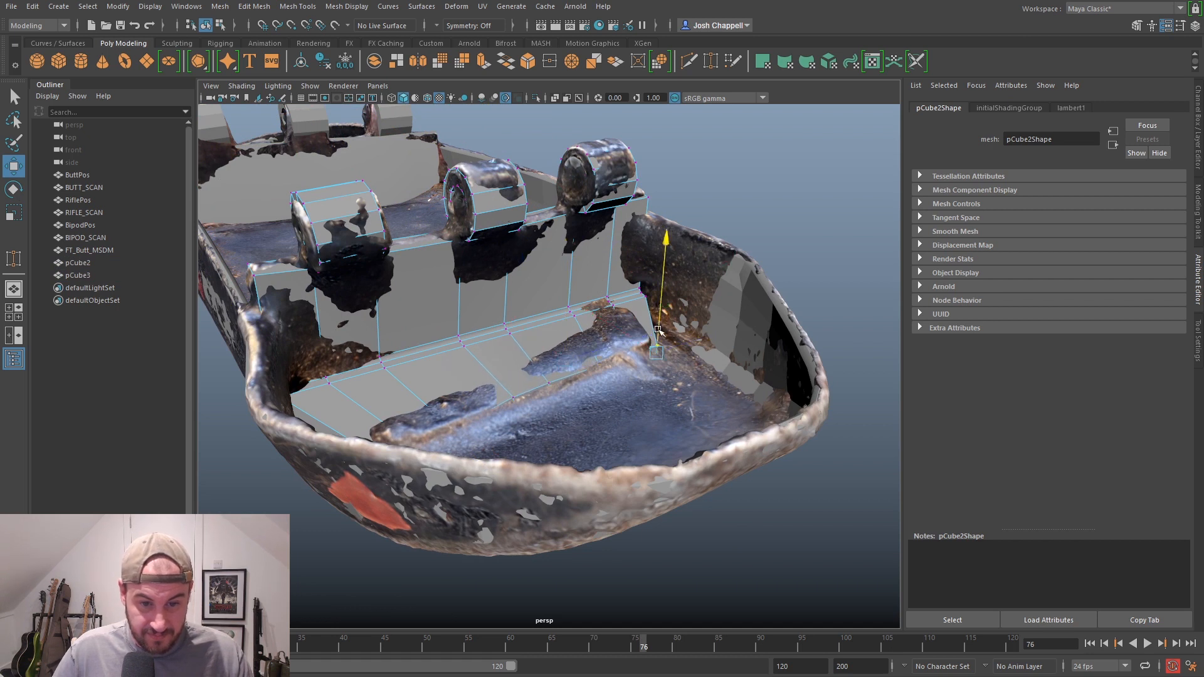
{"action": "right_click_drag", "start_coordinate": [566, 365], "coordinate": [628, 331]}
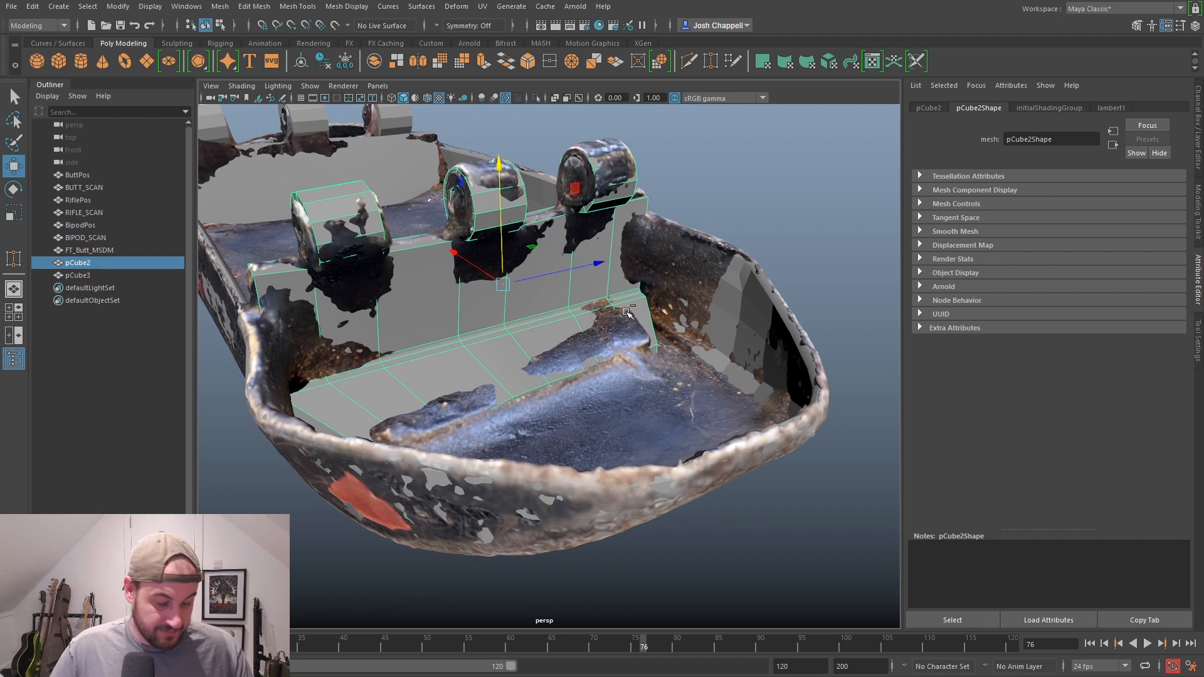
Inspect pCube2 in isolation, restore the full view and hide the ScanButt display layer
{"action": "key", "text": "ctrl+1"}
{"action": "scroll", "coordinate": [608, 346], "scroll_direction": "down", "scroll_amount": 5}
{"action": "left_click_drag", "start_coordinate": [607, 346], "coordinate": [629, 357], "text": "alt"}
{"action": "key", "text": "ctrl+1"}
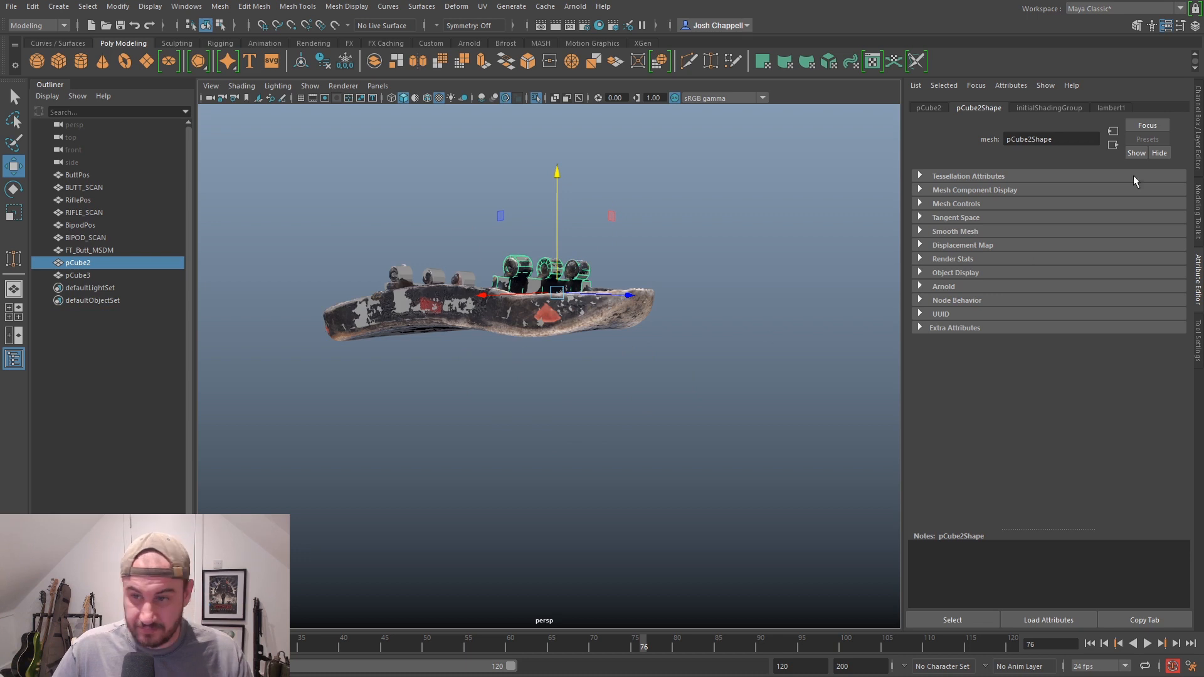
{"action": "left_click", "coordinate": [1197, 150]}
{"action": "left_click", "coordinate": [1042, 583]}
Select the uneven vertices along the free edge of pCube2's lower flange and lower them toward the butt plate's floor
{"action": "left_click_drag", "start_coordinate": [628, 351], "coordinate": [546, 401], "text": "alt"}
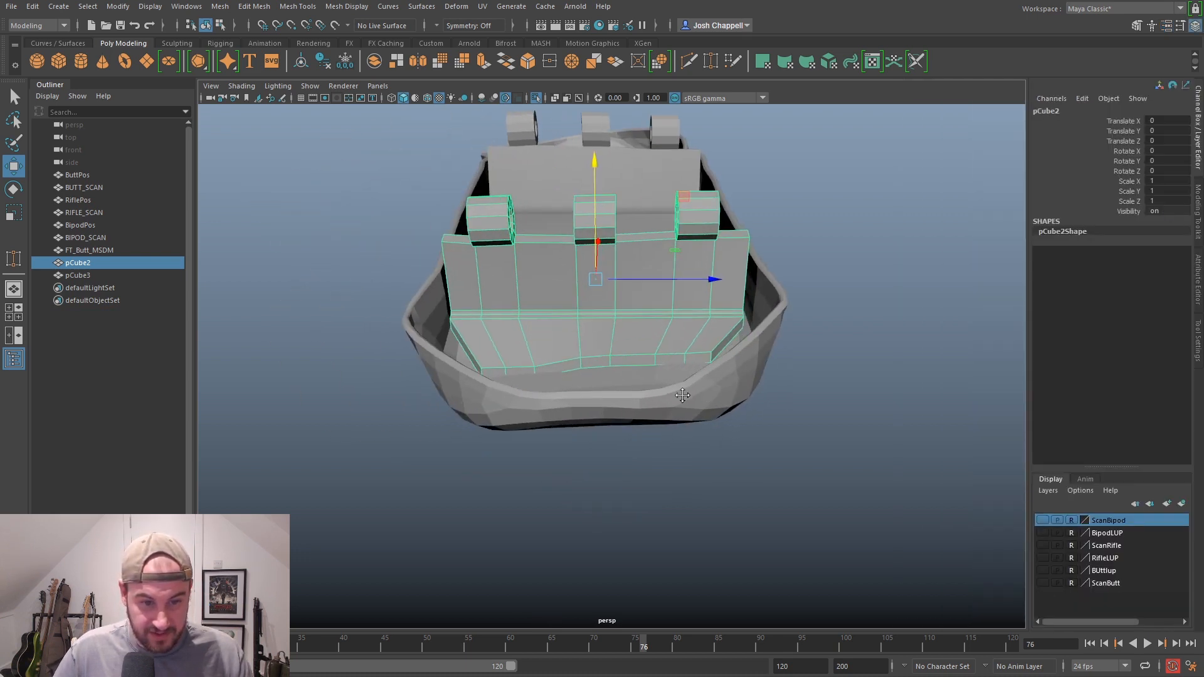
{"action": "scroll", "coordinate": [527, 396], "scroll_direction": "up", "scroll_amount": 5}
{"action": "right_click_drag", "start_coordinate": [558, 371], "coordinate": [501, 360]}
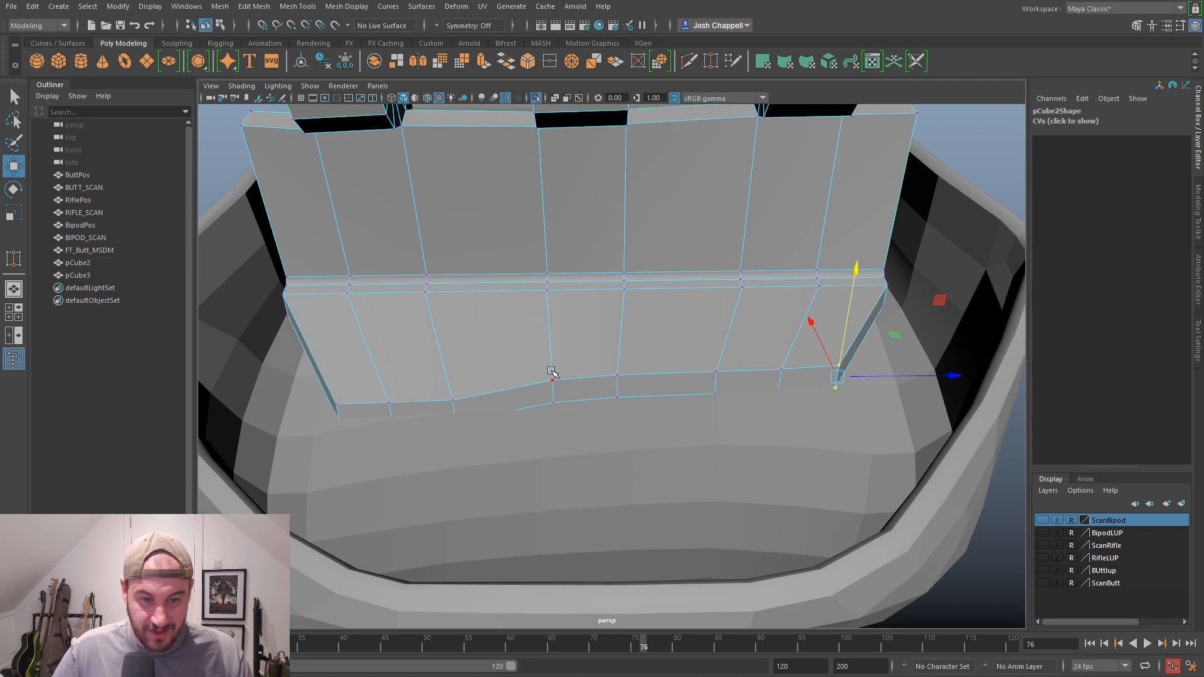
{"action": "left_click_drag", "start_coordinate": [648, 432], "coordinate": [647, 432]}
{"action": "left_click_drag", "start_coordinate": [590, 315], "coordinate": [593, 325]}
{"action": "left_click_drag", "start_coordinate": [770, 385], "coordinate": [844, 398]}
{"action": "left_click_drag", "start_coordinate": [780, 322], "coordinate": [781, 329]}
{"action": "right_click_drag", "start_coordinate": [781, 330], "coordinate": [611, 426], "text": "alt"}
{"action": "left_click_drag", "start_coordinate": [610, 426], "coordinate": [703, 412], "text": "alt"}
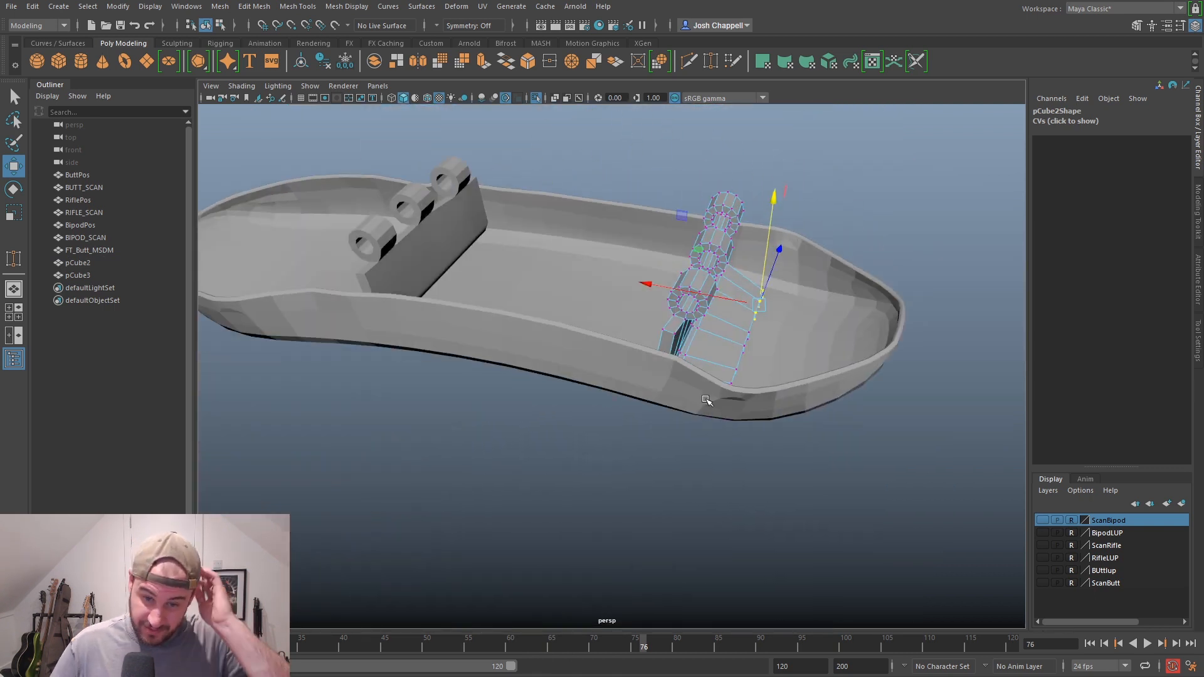
Select the vertices along the free edge of pCube3's lower flange and lower them toward the butt plate's floor
{"action": "scroll", "coordinate": [680, 393], "scroll_direction": "down", "scroll_amount": 4}
{"action": "left_click_drag", "start_coordinate": [511, 337], "coordinate": [615, 348], "text": "alt"}
{"action": "scroll", "coordinate": [606, 365], "scroll_direction": "up", "scroll_amount": 4}
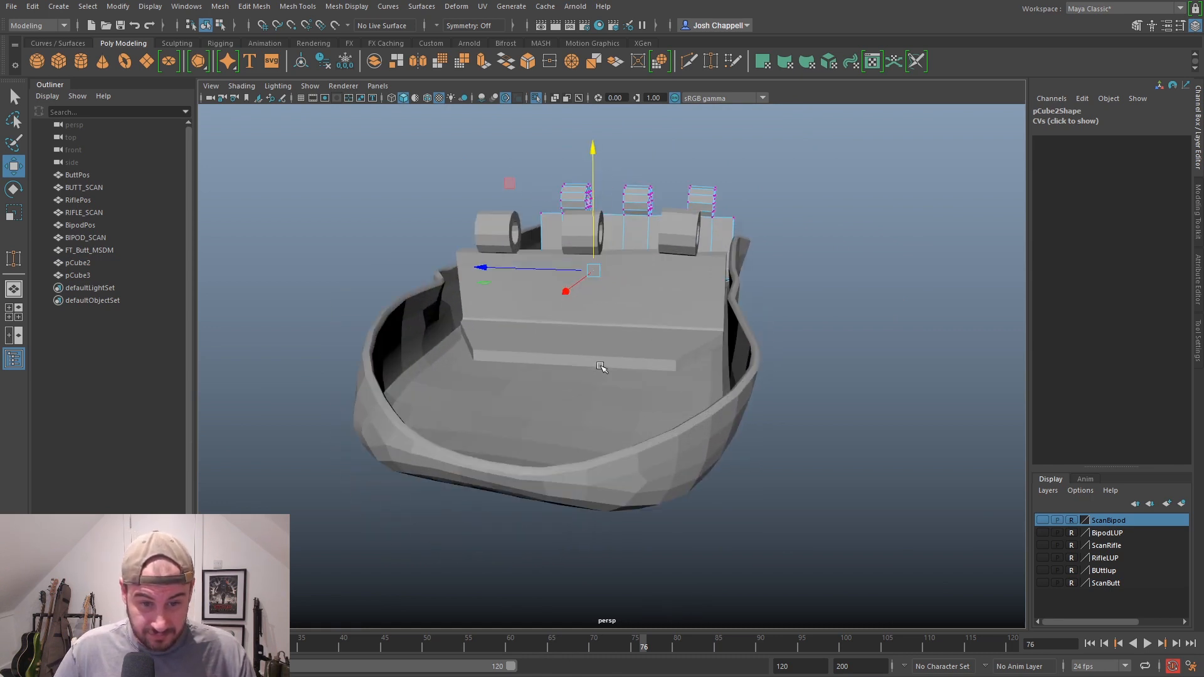
{"action": "left_click", "coordinate": [600, 367]}
{"action": "right_click_drag", "start_coordinate": [601, 367], "coordinate": [534, 361]}
{"action": "left_click_drag", "start_coordinate": [422, 345], "coordinate": [464, 424], "text": "alt"}
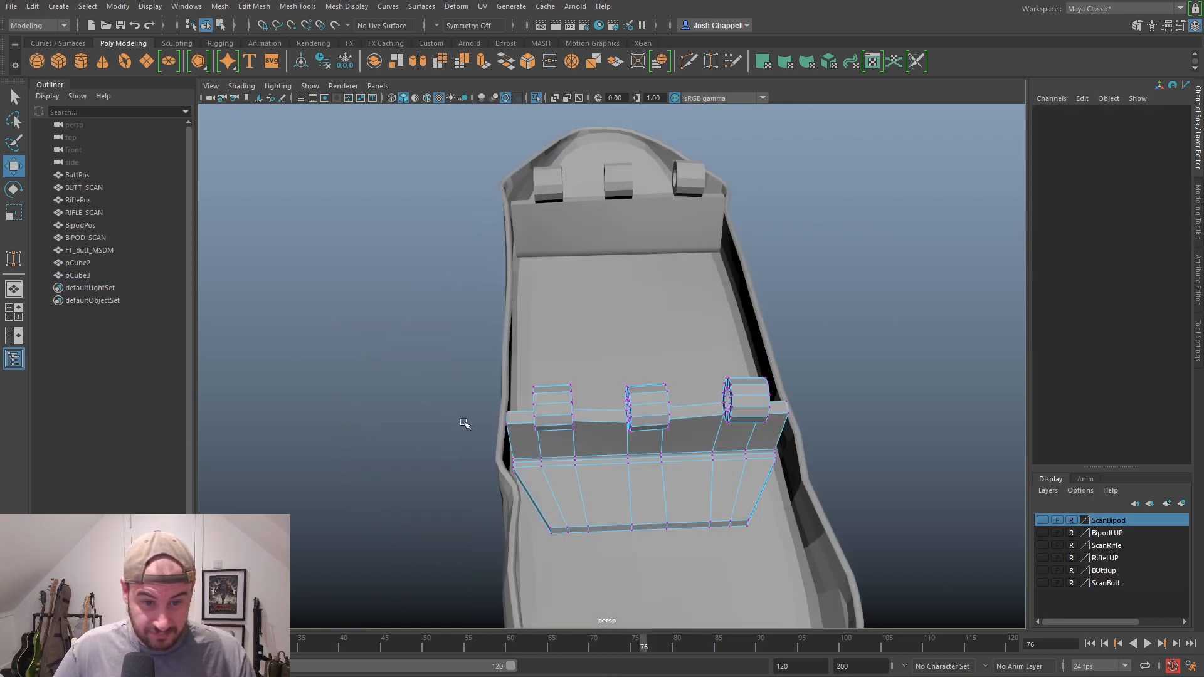
{"action": "left_click_drag", "start_coordinate": [544, 588], "coordinate": [784, 507]}
{"action": "left_click_drag", "start_coordinate": [672, 589], "coordinate": [633, 419], "text": "alt"}
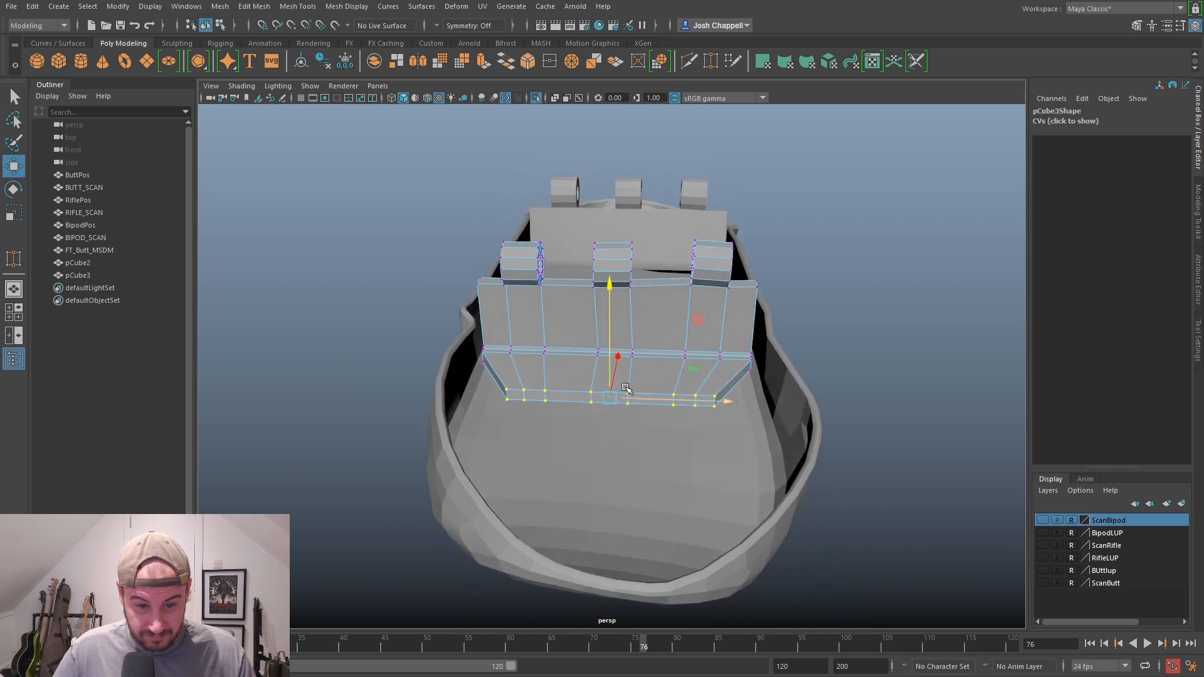
{"action": "scroll", "coordinate": [600, 355], "scroll_direction": "up", "scroll_amount": 4}
{"action": "left_click_drag", "start_coordinate": [606, 331], "coordinate": [610, 347]}
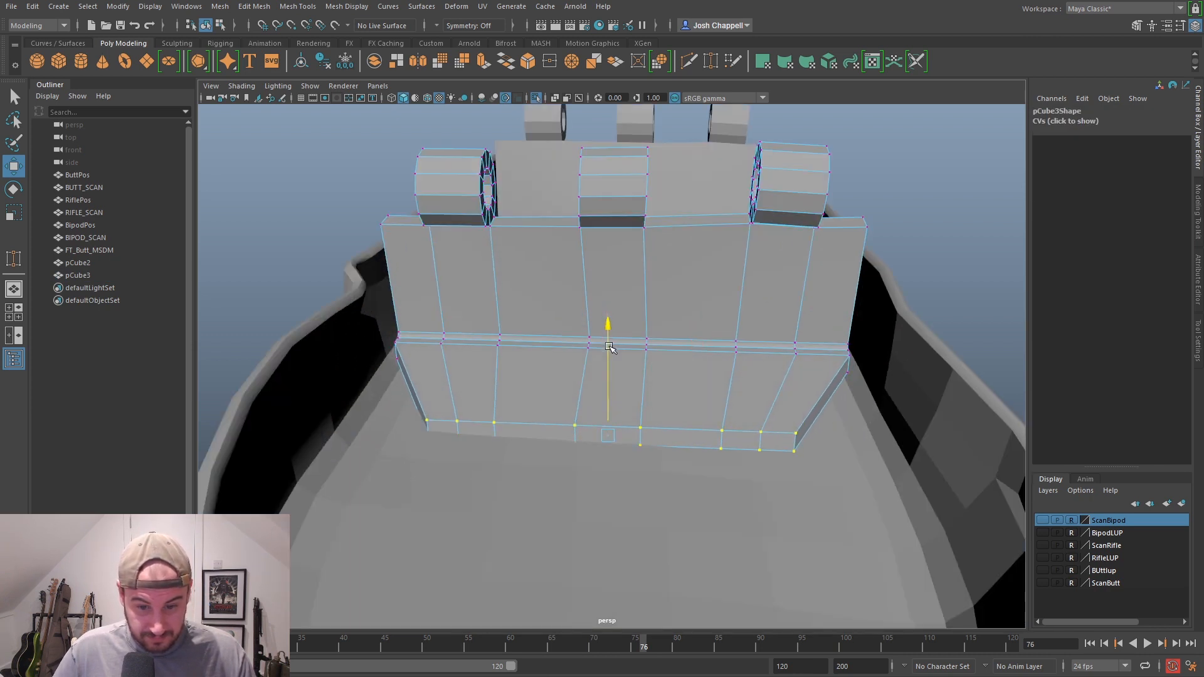
Rotate pCube3's selected flange-edge vertices to follow the butt plate's floor, and return the part to object mode
{"action": "key", "text": "e"}
{"action": "left_click_drag", "start_coordinate": [659, 347], "coordinate": [667, 346]}
{"action": "key", "text": "w"}
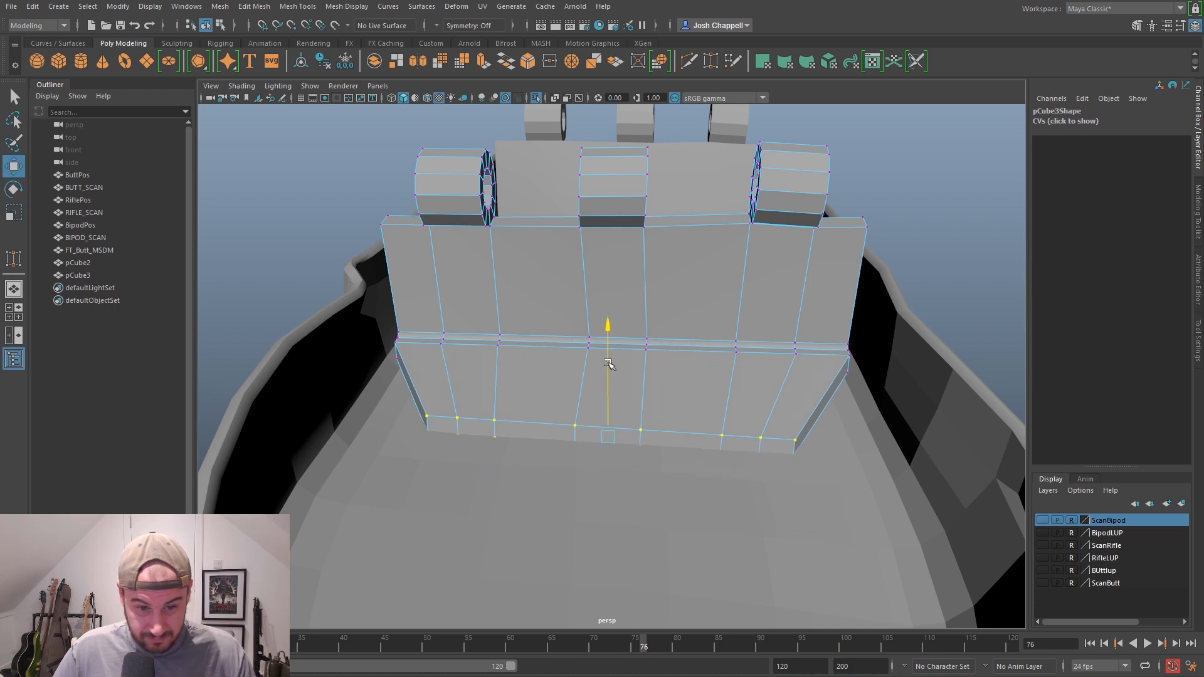
{"action": "scroll", "coordinate": [608, 363], "scroll_direction": "down", "scroll_amount": 5}
{"action": "left_click_drag", "start_coordinate": [674, 409], "coordinate": [514, 425], "text": "alt"}
{"action": "key", "text": "a"}
{"action": "mouse_move", "coordinate": [625, 377]}
{"action": "left_mouse_down", "text": "alt"}
{"action": "mouse_move", "coordinate": [647, 433]}
{"action": "mouse_move", "coordinate": [634, 390]}
{"action": "left_mouse_up", "text": "alt"}
{"action": "left_click_drag", "start_coordinate": [506, 355], "coordinate": [537, 359], "text": "alt"}
{"action": "right_click_drag", "start_coordinate": [522, 363], "coordinate": [579, 344]}
{"action": "left_click_drag", "start_coordinate": [573, 325], "coordinate": [643, 342], "text": "alt"}
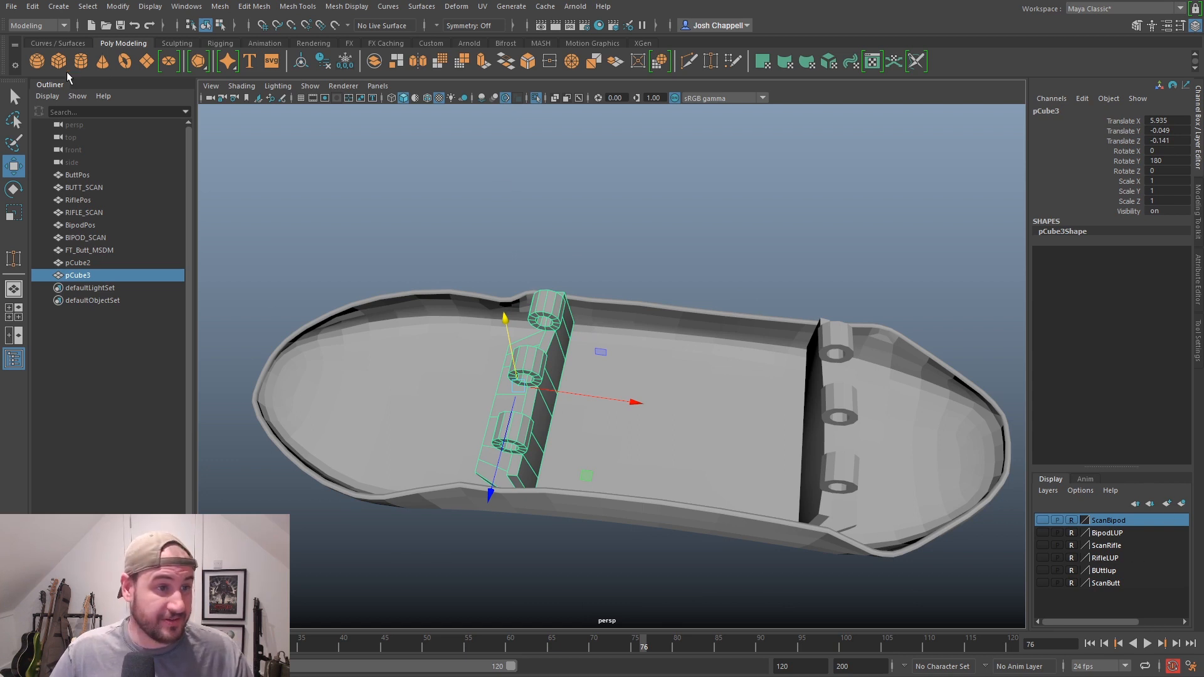
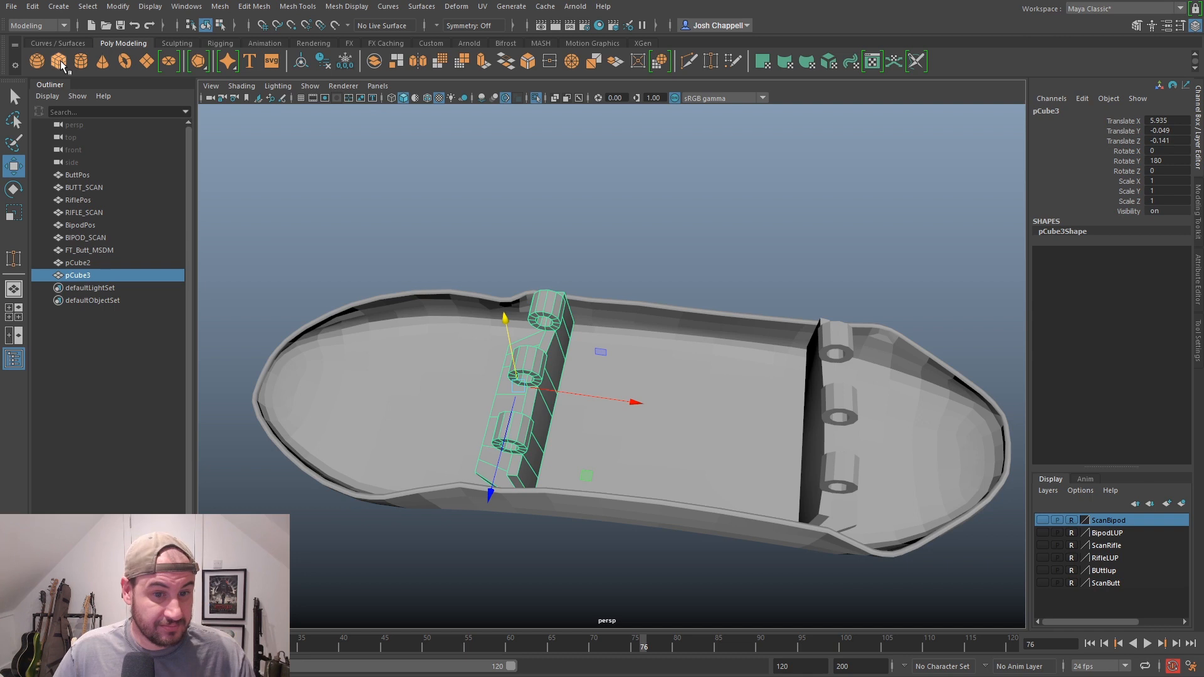
Create a polygon plane at the origin and scale it uniformly to about 4.8
{"action": "left_click", "coordinate": [59, 61]}
{"action": "key", "text": "ctrl+z"}
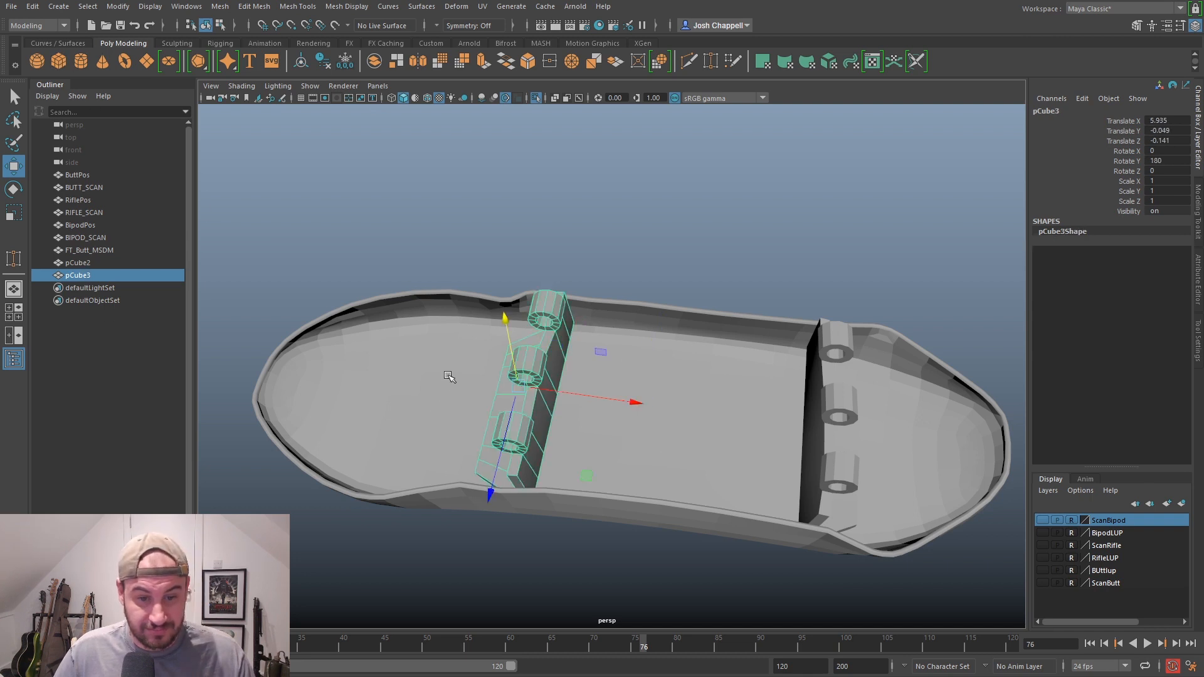
{"action": "left_click", "coordinate": [149, 63]}
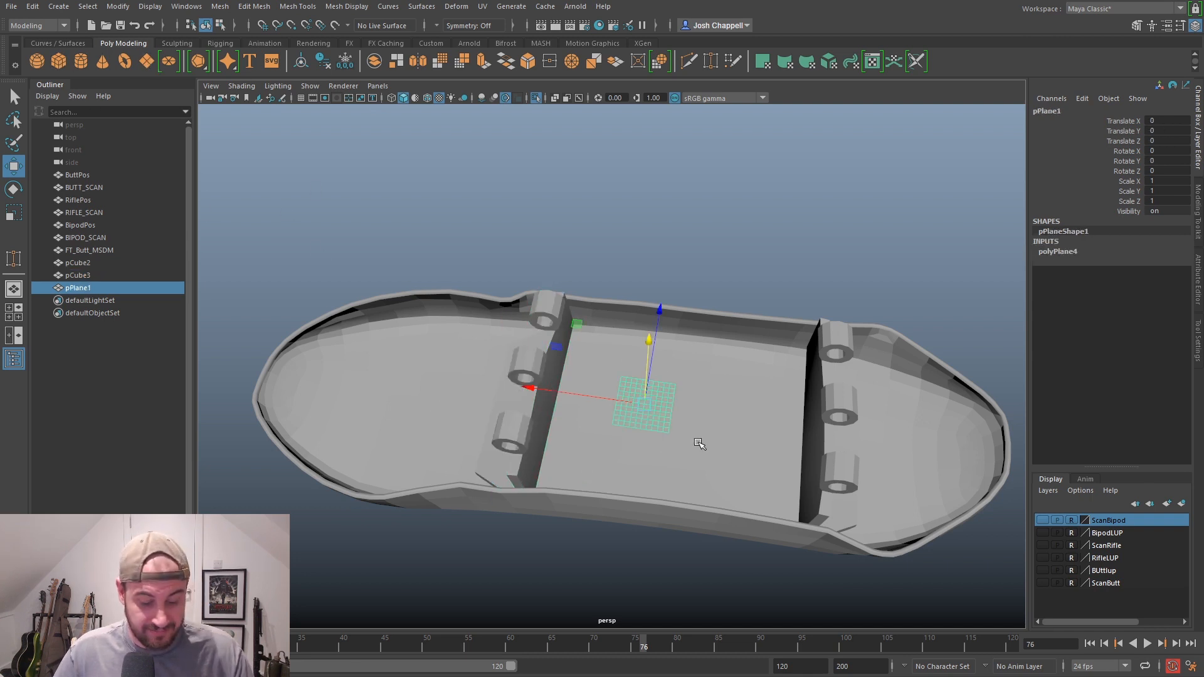
{"action": "key", "text": "r"}
{"action": "left_click_drag", "start_coordinate": [640, 406], "coordinate": [794, 408]}
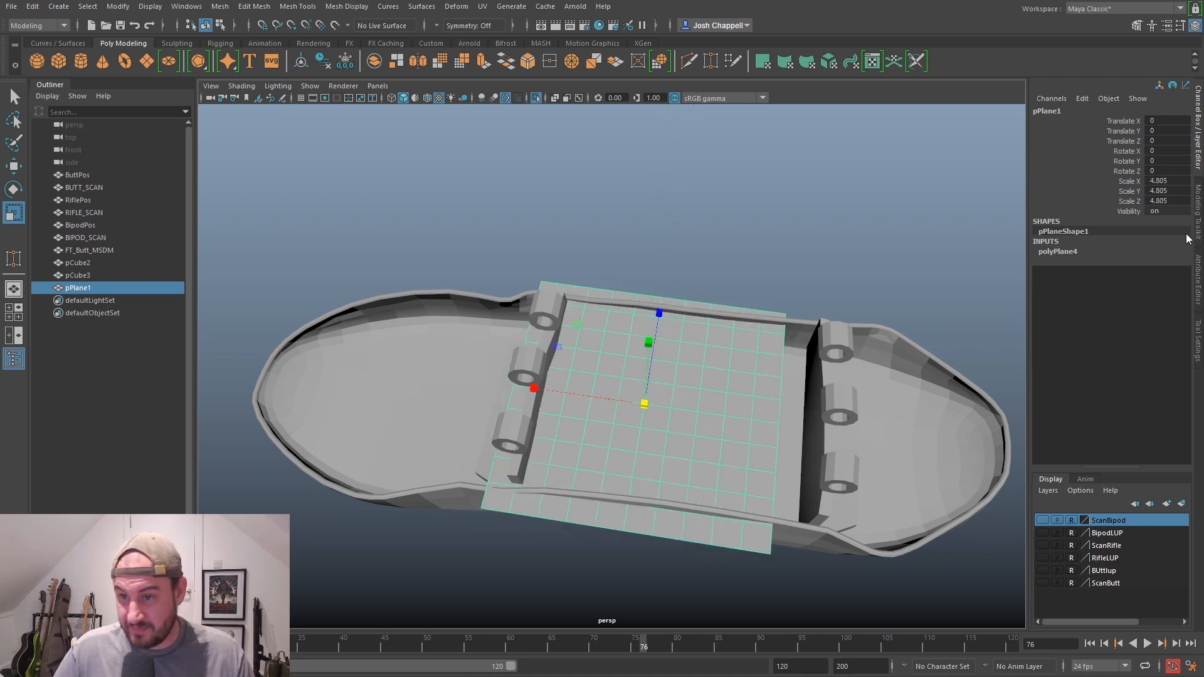
Set the new plane's width and height subdivisions to 3 each
{"action": "left_click", "coordinate": [1199, 217]}
{"action": "left_click", "coordinate": [1196, 281]}
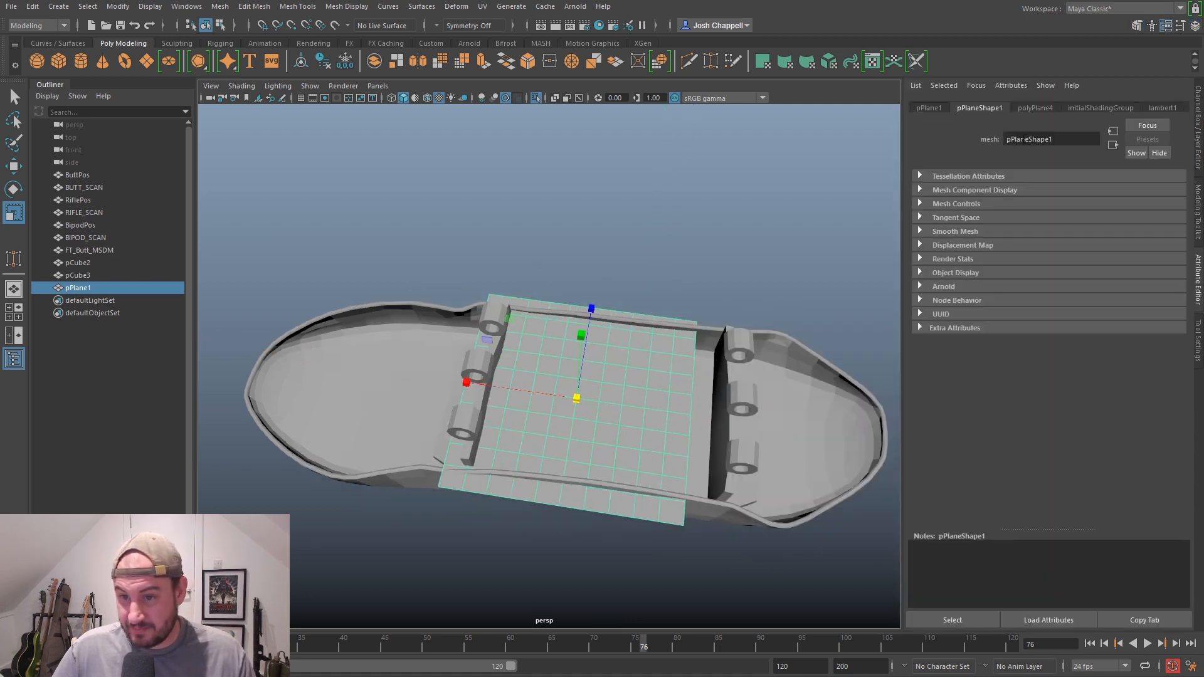
{"action": "left_click", "coordinate": [1036, 107]}
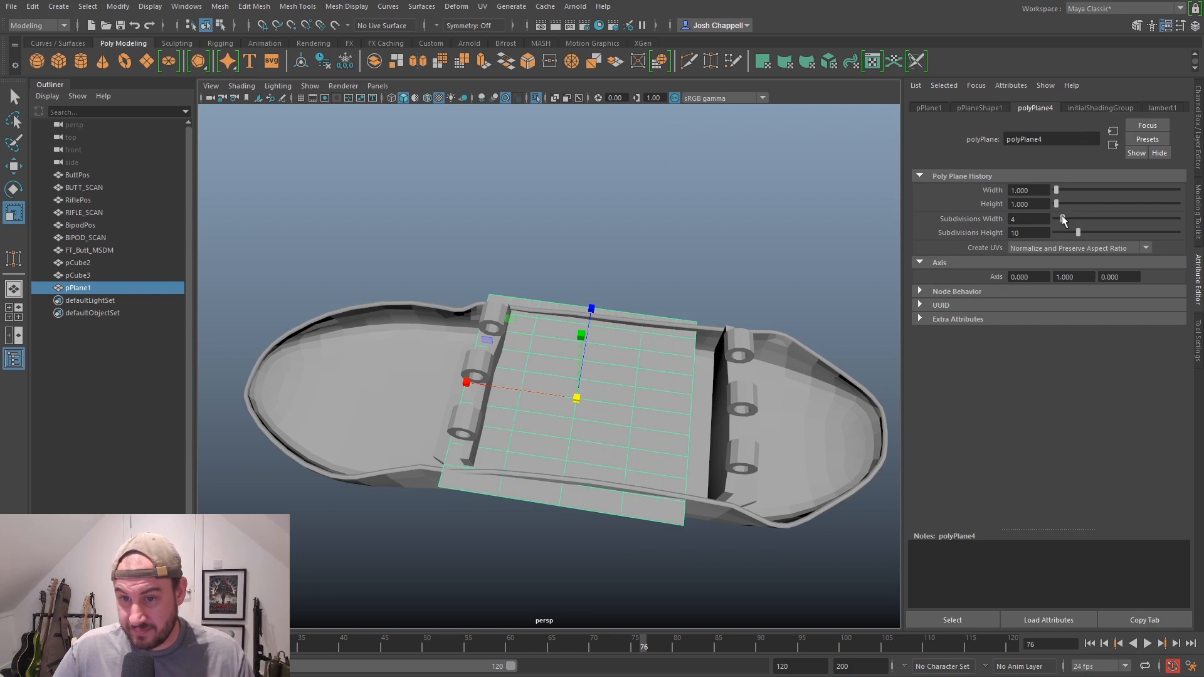
{"action": "left_click_drag", "start_coordinate": [1067, 234], "coordinate": [1062, 232]}
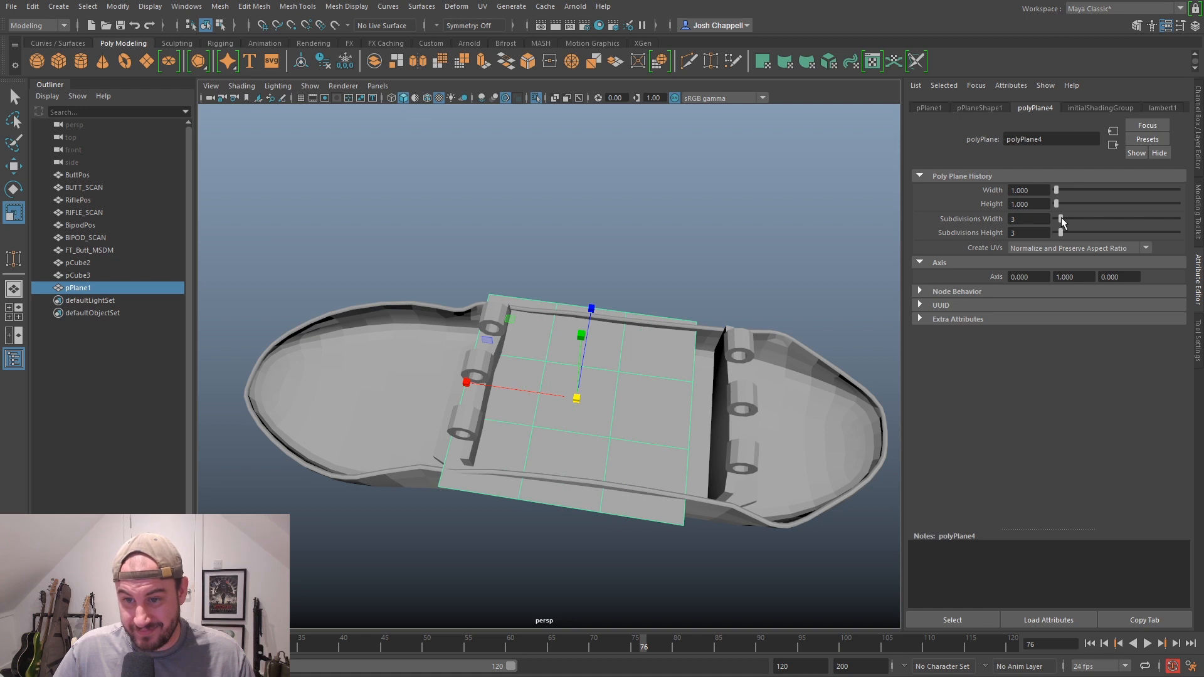
Try smoothing the plane's mesh and undo it
{"action": "left_click_drag", "start_coordinate": [660, 349], "coordinate": [597, 340], "text": "alt"}
{"action": "key", "text": "w"}
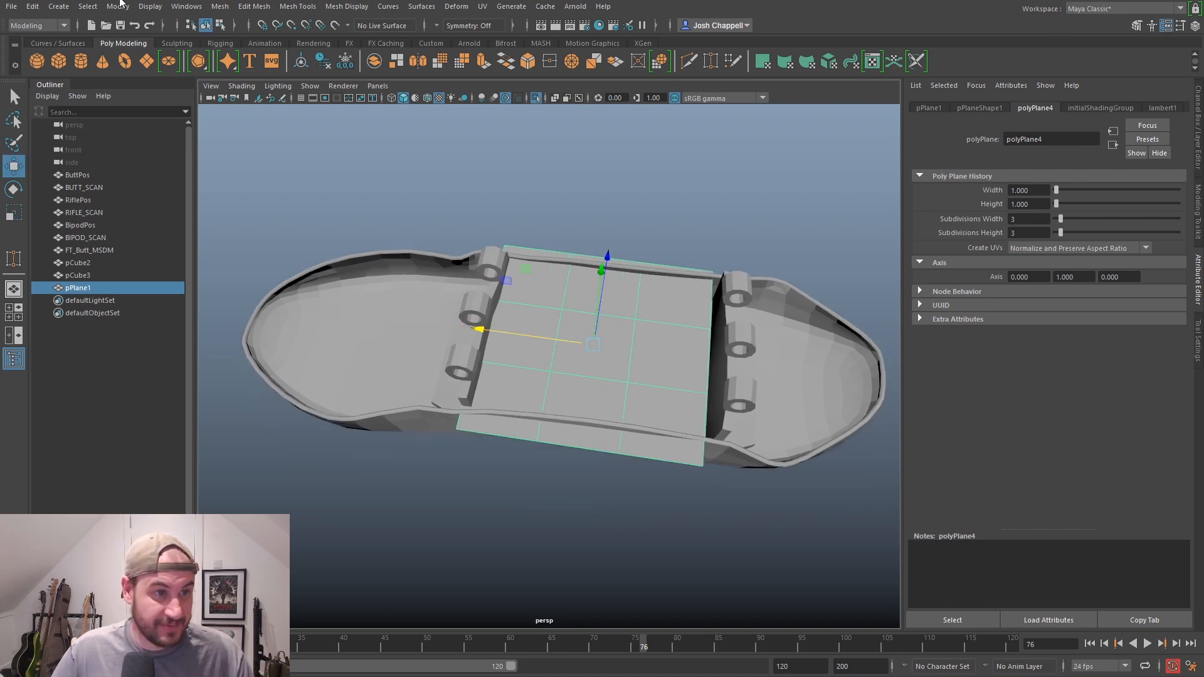
{"action": "left_click", "coordinate": [221, 7]}
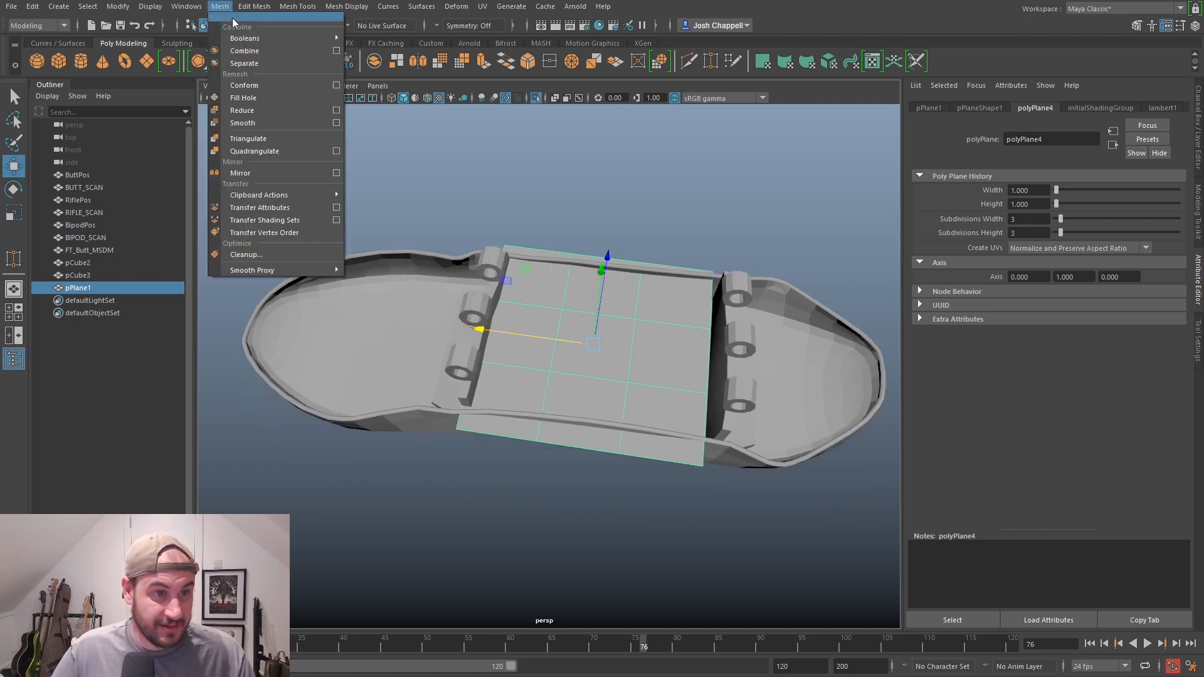
{"action": "left_click", "coordinate": [261, 121]}
{"action": "key", "text": "ctrl+z"}
Inspect the plane over the butt plate, try rescaling it, and delete it
{"action": "left_click_drag", "start_coordinate": [585, 282], "coordinate": [544, 287], "text": "alt"}
{"action": "scroll", "coordinate": [544, 288], "scroll_direction": "up", "scroll_amount": 3}
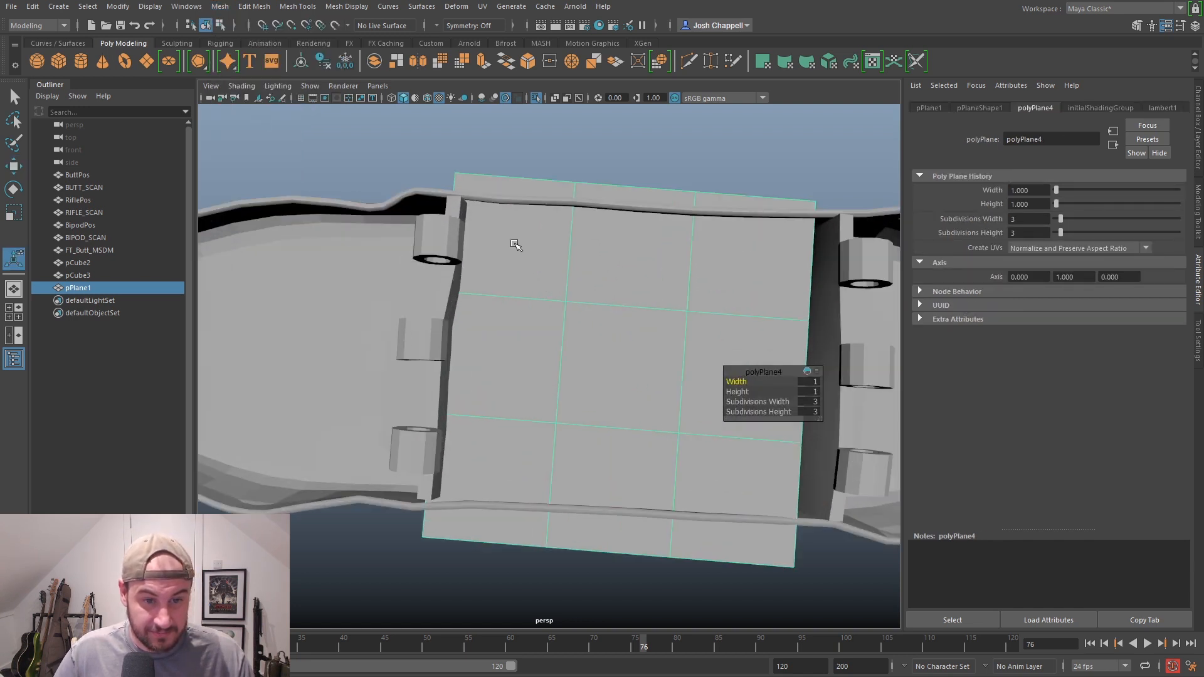
{"action": "scroll", "coordinate": [579, 291], "scroll_direction": "down", "scroll_amount": 3}
{"action": "scroll", "coordinate": [650, 320], "scroll_direction": "up", "scroll_amount": 2}
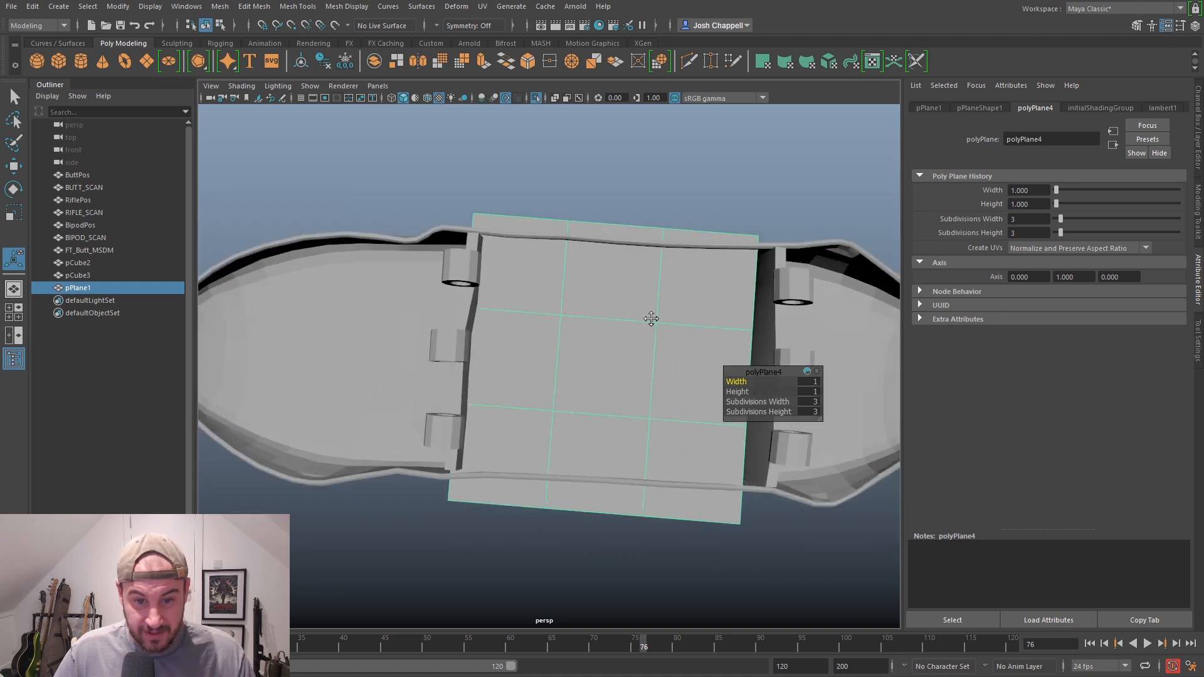
{"action": "middle_click_drag", "start_coordinate": [653, 320], "coordinate": [543, 290], "text": "alt"}
{"action": "scroll", "coordinate": [543, 290], "scroll_direction": "up", "scroll_amount": 3}
{"action": "left_click_drag", "start_coordinate": [586, 369], "coordinate": [583, 347], "text": "alt"}
{"action": "key", "text": "e"}
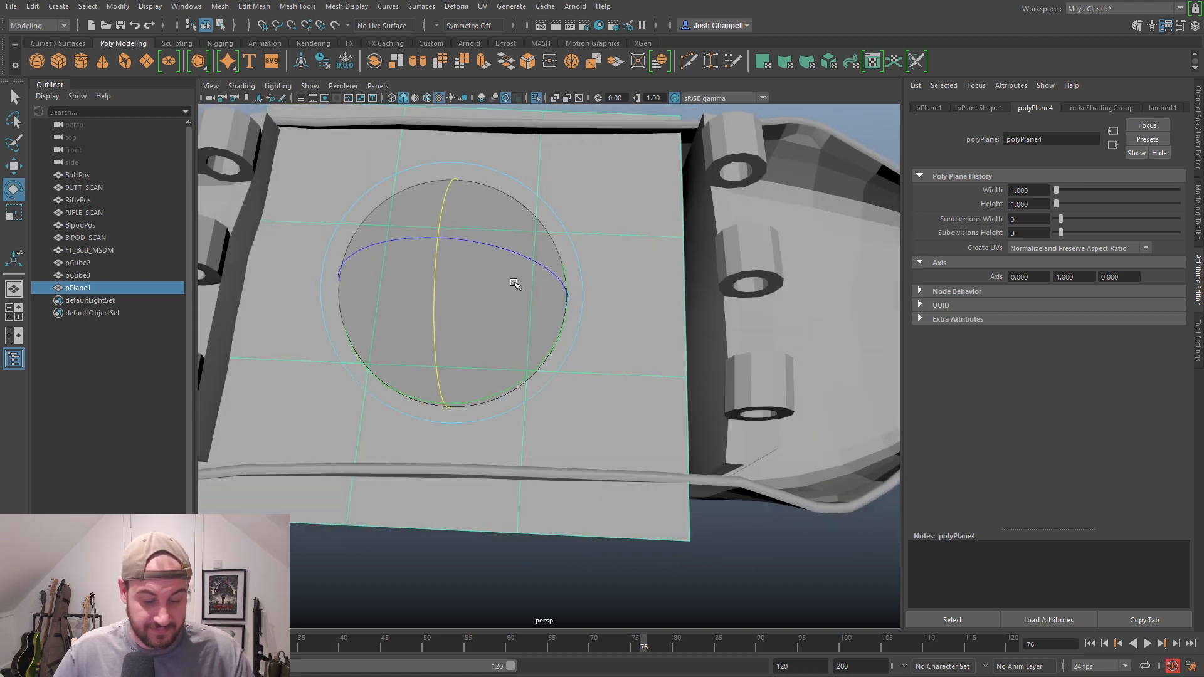
{"action": "key", "text": "r"}
{"action": "mouse_move", "coordinate": [454, 295]}
{"action": "left_mouse_down"}
{"action": "mouse_move", "coordinate": [481, 305]}
{"action": "mouse_move", "coordinate": [452, 355]}
{"action": "mouse_move", "coordinate": [455, 317]}
{"action": "left_mouse_up"}
{"action": "key", "text": "w"}
{"action": "scroll", "coordinate": [401, 290], "scroll_direction": "down", "scroll_amount": 3}
{"action": "key", "text": "Delete"}
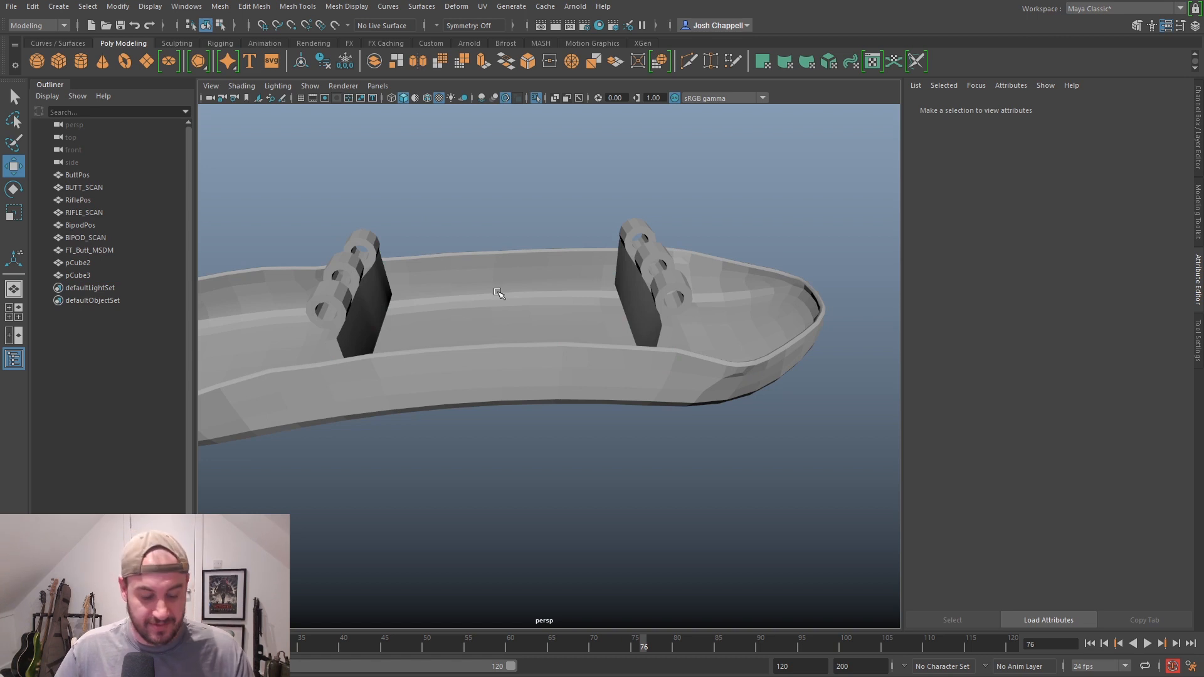
Restore the deleted plane and show the ScanButt layer so the plane can be compared with the scan
{"action": "key", "text": "ctrl+z"}
{"action": "left_click", "coordinate": [1196, 160]}
{"action": "left_click", "coordinate": [1043, 584]}
{"action": "left_click_drag", "start_coordinate": [537, 309], "coordinate": [545, 329], "text": "alt"}
{"action": "left_click_drag", "start_coordinate": [552, 220], "coordinate": [737, 288]}
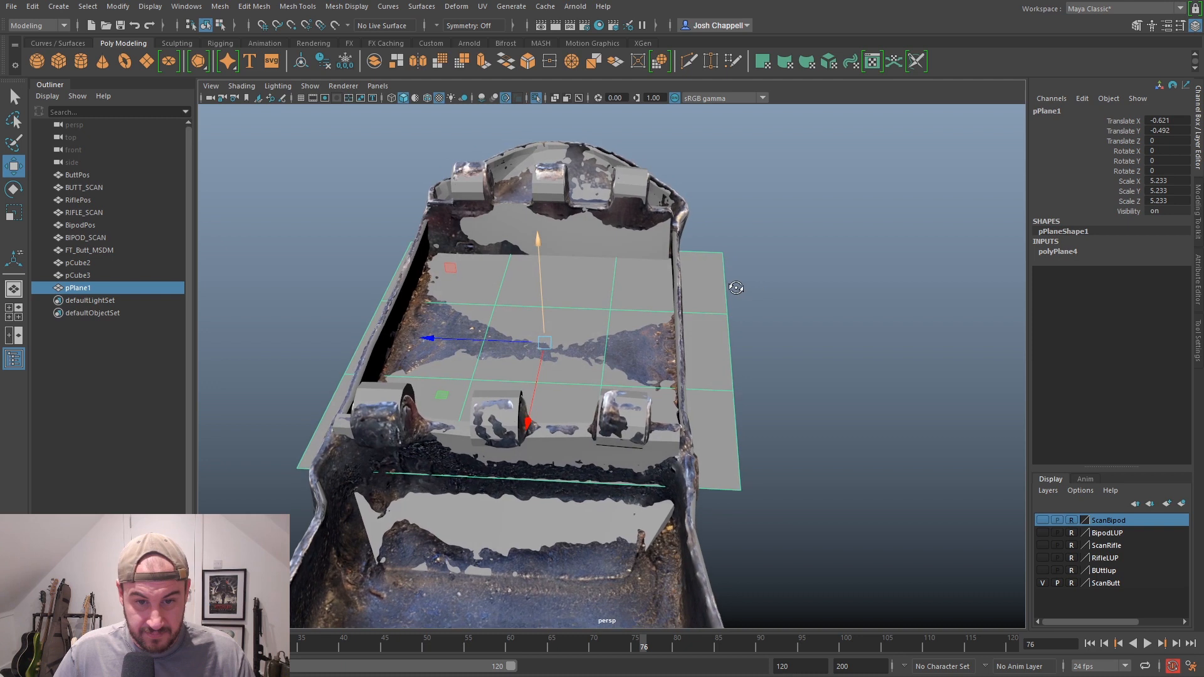
Move the plane's two outer side rows of vertices to fit between the butt plate's side walls
{"action": "right_click_drag", "start_coordinate": [720, 283], "coordinate": [655, 281]}
{"action": "left_click_drag", "start_coordinate": [773, 216], "coordinate": [715, 551]}
{"action": "left_click_drag", "start_coordinate": [676, 340], "coordinate": [619, 351]}
{"action": "left_click_drag", "start_coordinate": [345, 369], "coordinate": [416, 266], "text": "alt"}
{"action": "left_click_drag", "start_coordinate": [405, 210], "coordinate": [538, 495]}
{"action": "left_click_drag", "start_coordinate": [440, 338], "coordinate": [471, 351]}
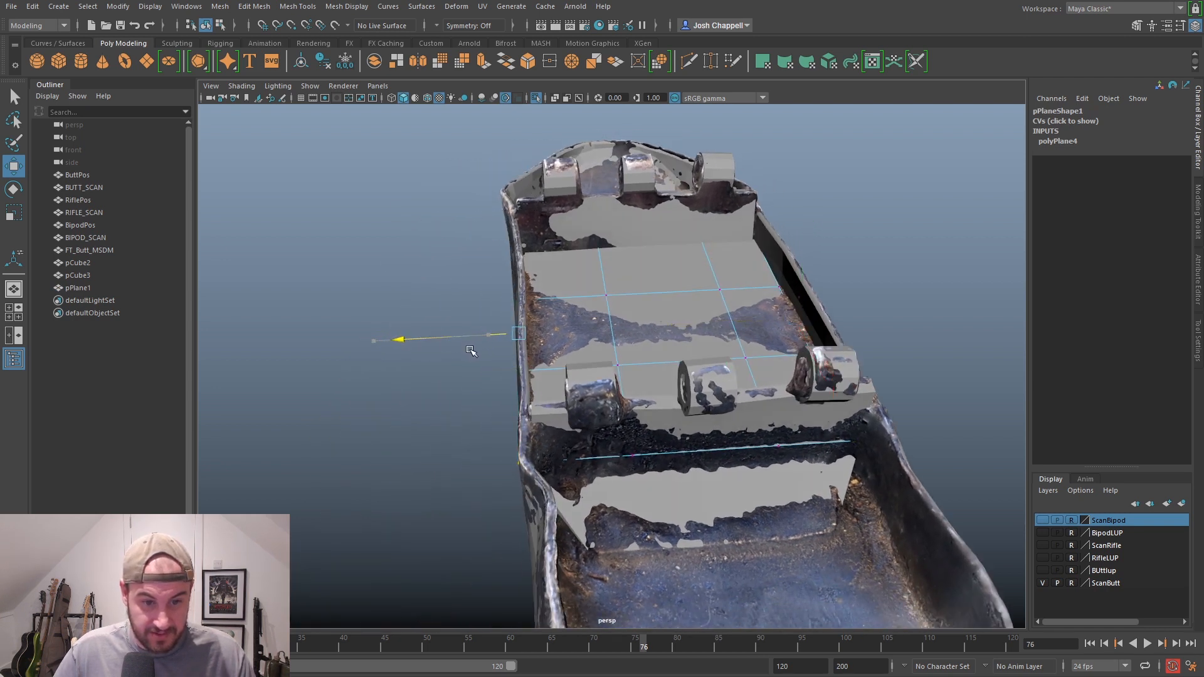
Adjust the end row of the plane's vertices to sit beneath the hinge section
{"action": "left_click_drag", "start_coordinate": [576, 394], "coordinate": [407, 384], "text": "alt"}
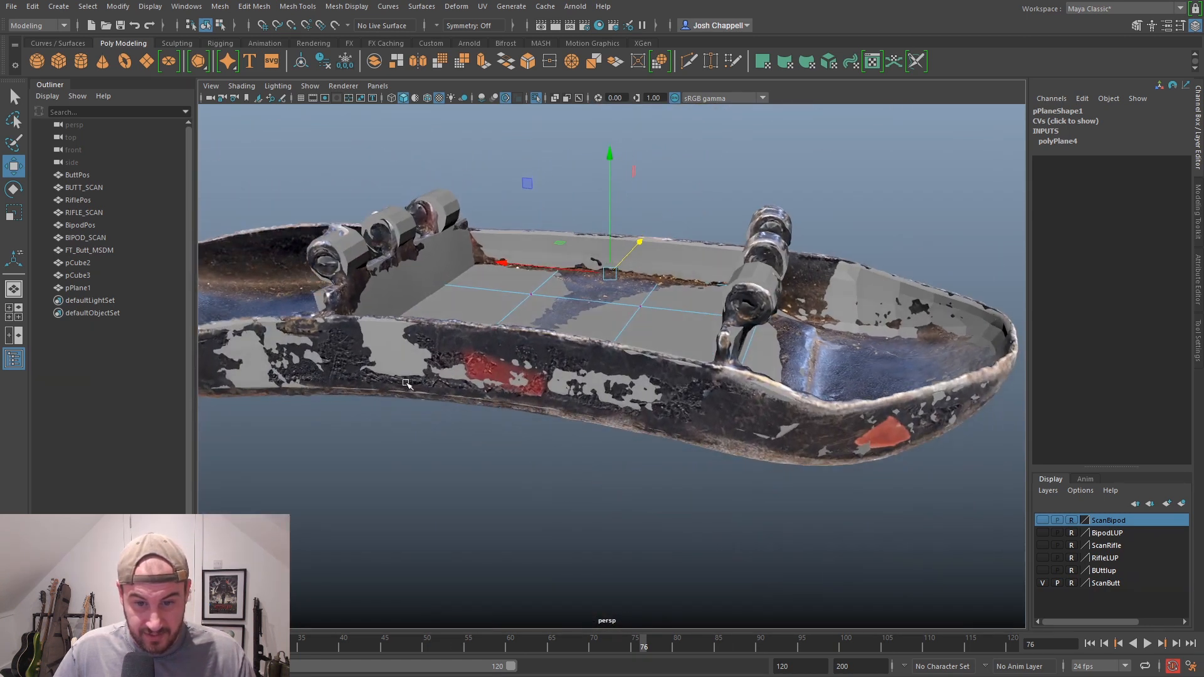
{"action": "left_click_drag", "start_coordinate": [803, 303], "coordinate": [665, 371], "text": "alt"}
{"action": "left_click_drag", "start_coordinate": [580, 358], "coordinate": [524, 328]}
{"action": "left_click_drag", "start_coordinate": [597, 372], "coordinate": [523, 383]}
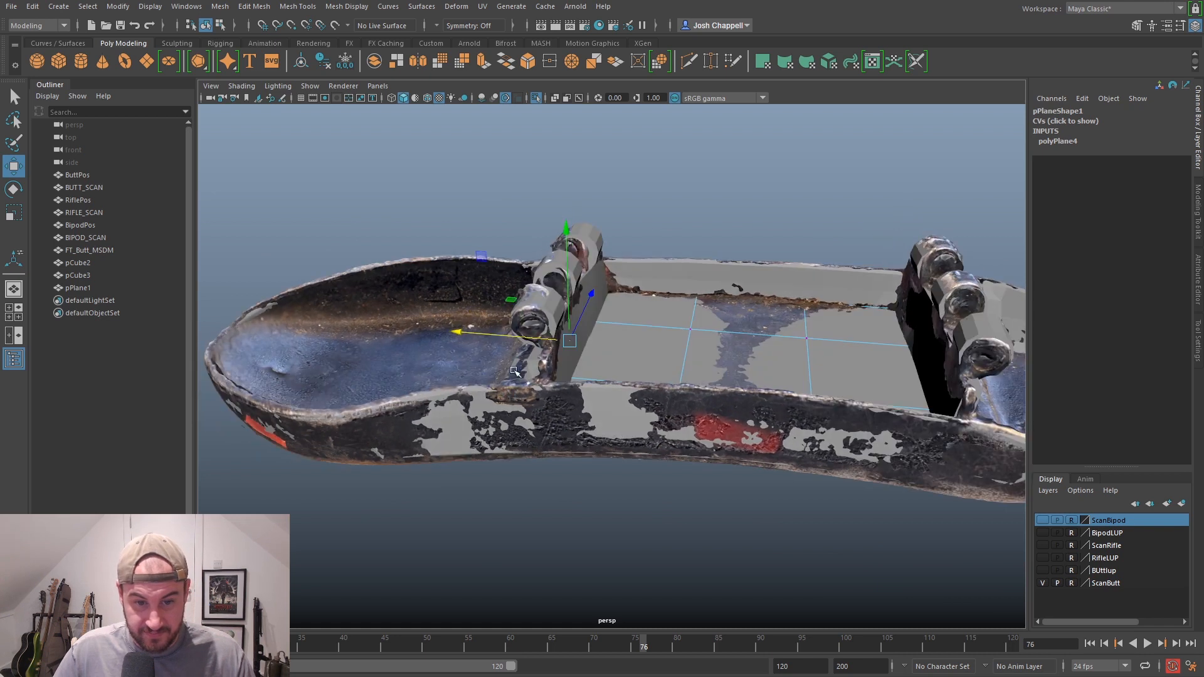
Hide the ScanButt layer and clear the vertex selection on the plane
{"action": "left_click_drag", "start_coordinate": [615, 381], "coordinate": [662, 420], "text": "alt"}
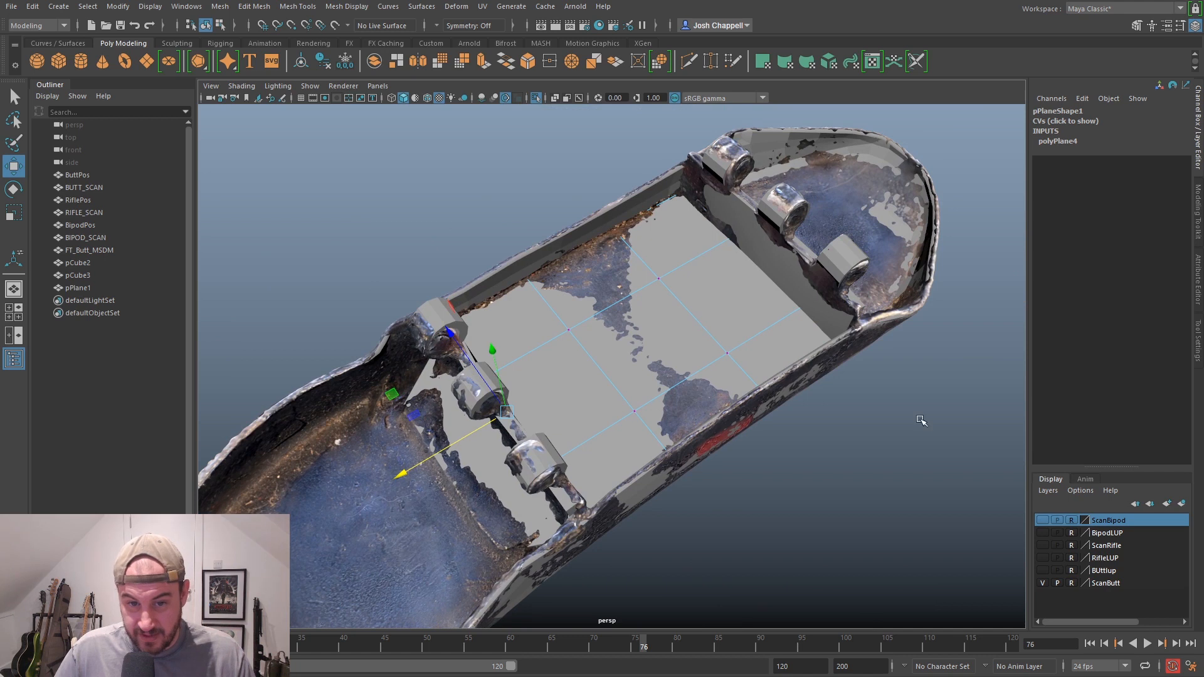
{"action": "left_click", "coordinate": [1042, 521]}
{"action": "left_click", "coordinate": [1041, 521]}
{"action": "left_click", "coordinate": [1043, 583]}
{"action": "left_click_drag", "start_coordinate": [790, 483], "coordinate": [871, 508], "text": "alt"}
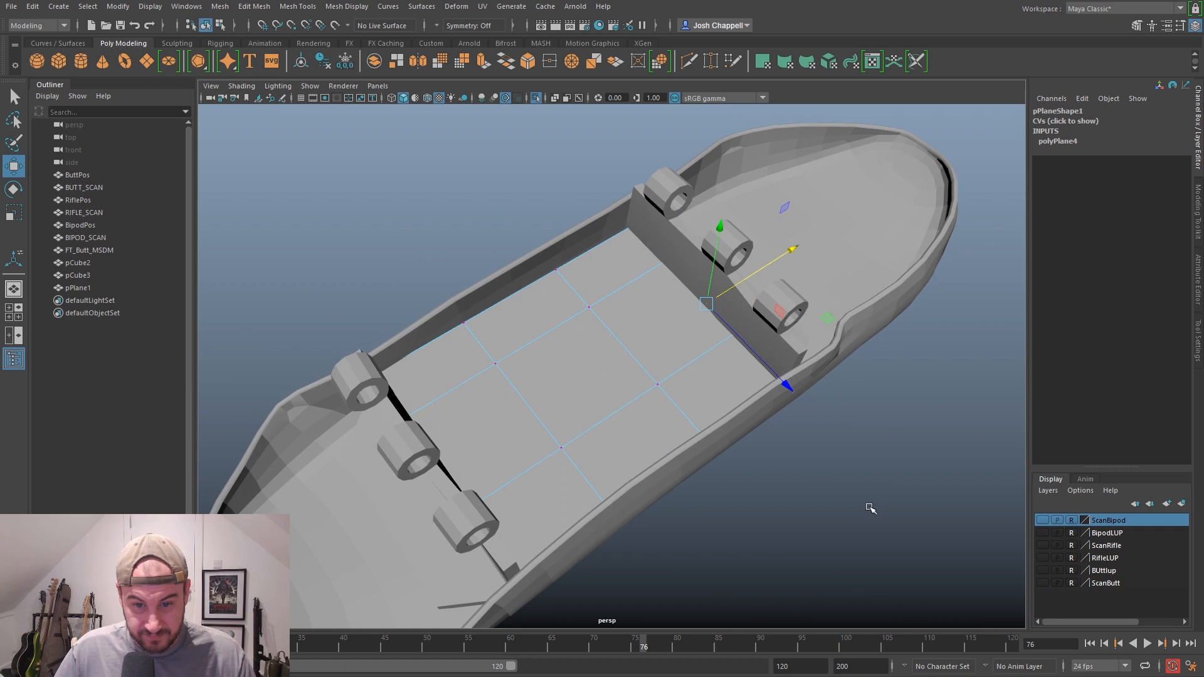
{"action": "left_click", "coordinate": [736, 484]}
Shift the plane's side and corner vertices beside the hinge section to line up with the plate's side walls
{"action": "left_click_drag", "start_coordinate": [737, 484], "coordinate": [750, 476], "text": "alt"}
{"action": "left_click_drag", "start_coordinate": [671, 378], "coordinate": [608, 394], "text": "alt"}
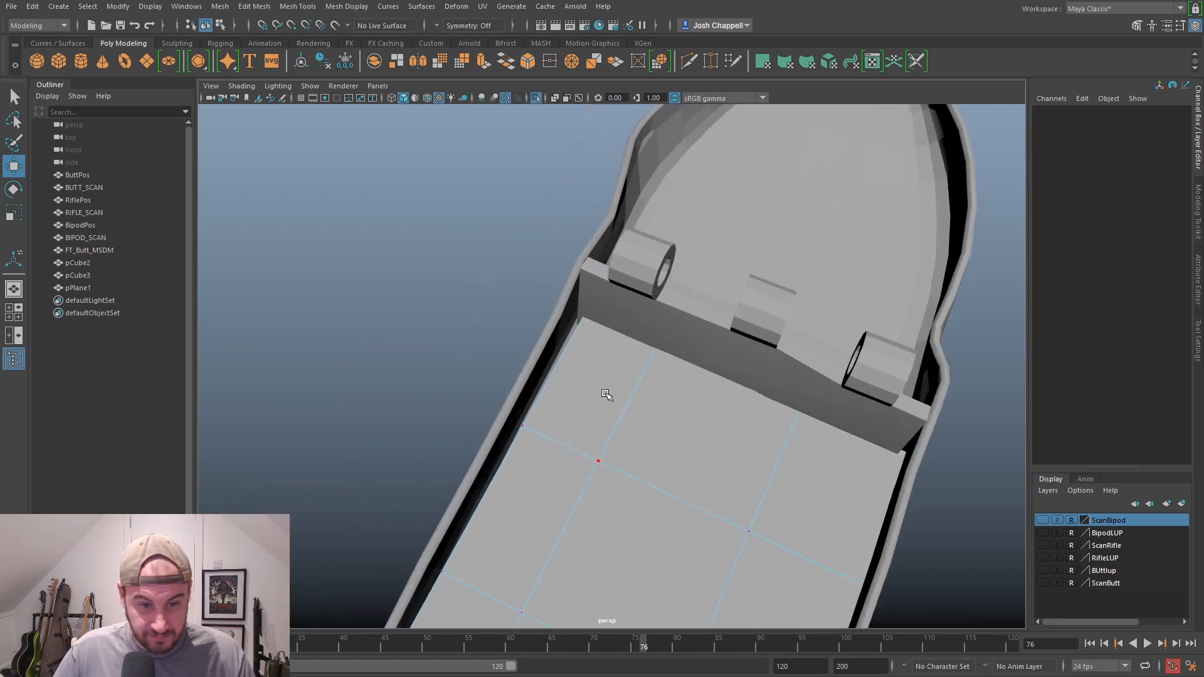
{"action": "left_click", "coordinate": [529, 436]}
{"action": "left_click_drag", "start_coordinate": [550, 440], "coordinate": [539, 436]}
{"action": "left_click", "coordinate": [583, 317]}
{"action": "left_click_drag", "start_coordinate": [608, 329], "coordinate": [646, 330]}
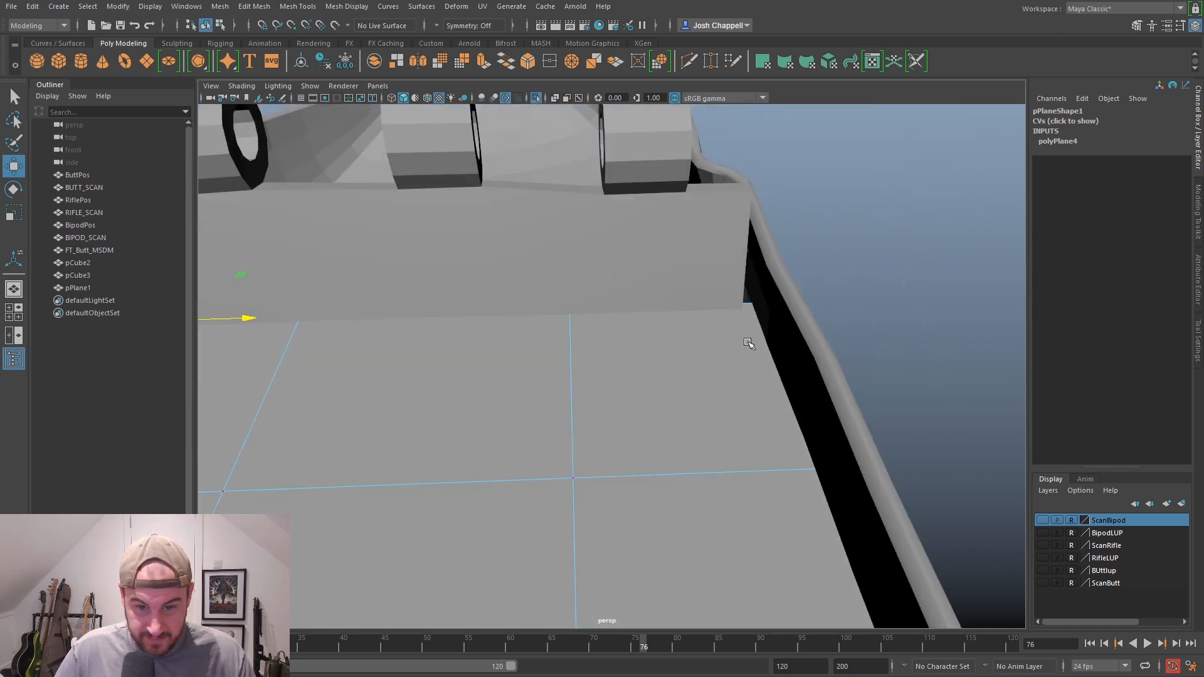
{"action": "left_click_drag", "start_coordinate": [785, 289], "coordinate": [787, 363]}
{"action": "scroll", "coordinate": [799, 302], "scroll_direction": "down", "scroll_amount": 2}
{"action": "key", "text": "ctrl+z"}
{"action": "left_click_drag", "start_coordinate": [681, 460], "coordinate": [694, 411], "text": "alt"}
{"action": "left_click_drag", "start_coordinate": [766, 369], "coordinate": [694, 358]}
{"action": "left_click_drag", "start_coordinate": [807, 349], "coordinate": [700, 439]}
{"action": "left_click_drag", "start_coordinate": [758, 400], "coordinate": [612, 395], "text": "alt"}
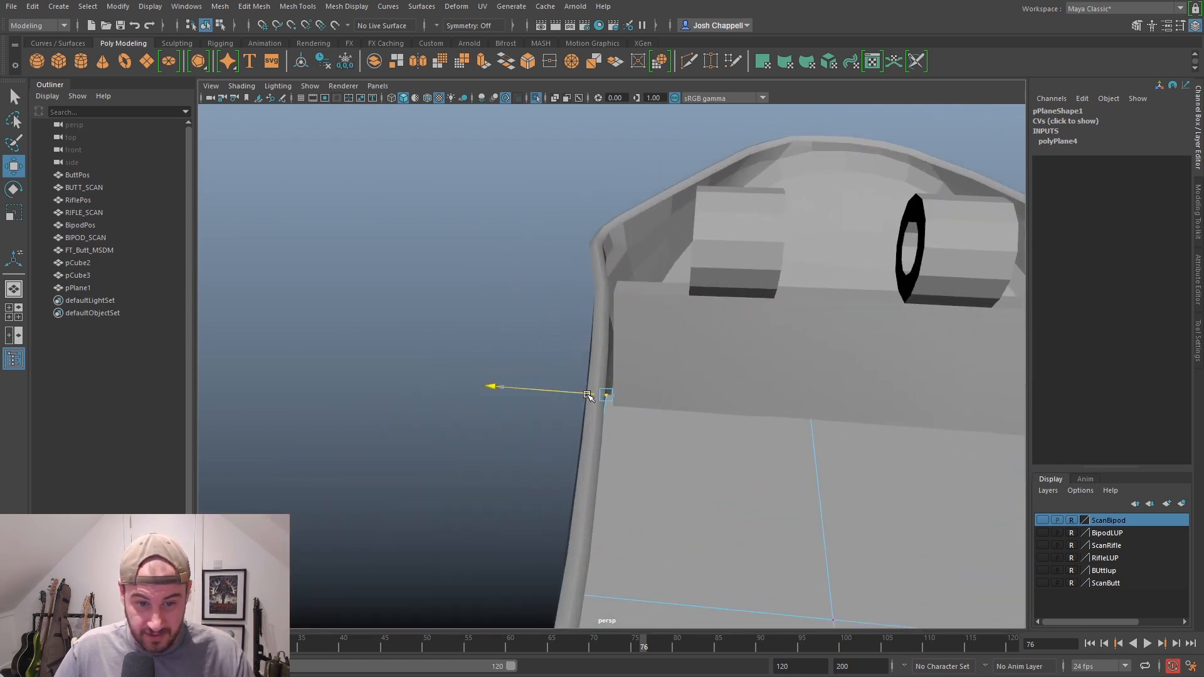
Adjust the vertex partway along the plane's long side to follow the plate's side wall
{"action": "left_click_drag", "start_coordinate": [912, 447], "coordinate": [655, 406], "text": "alt"}
{"action": "scroll", "coordinate": [875, 394], "scroll_direction": "down", "scroll_amount": 4}
{"action": "middle_click_drag", "start_coordinate": [857, 476], "coordinate": [809, 412], "text": "alt"}
{"action": "scroll", "coordinate": [810, 412], "scroll_direction": "up", "scroll_amount": 1}
{"action": "left_click", "coordinate": [715, 426]}
{"action": "scroll", "coordinate": [713, 457], "scroll_direction": "up", "scroll_amount": 2}
{"action": "left_click_drag", "start_coordinate": [710, 455], "coordinate": [680, 443]}
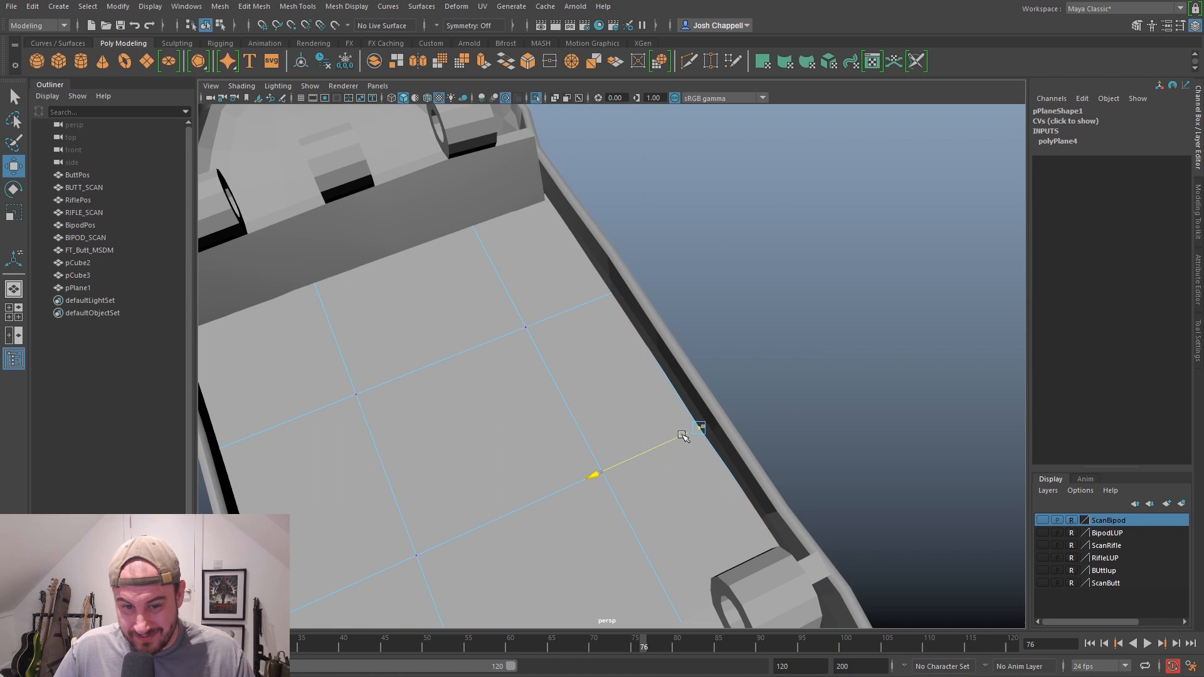
Move the end vertices of the pCube3 hinge section to meet the side walls on both sides
{"action": "left_click_drag", "start_coordinate": [710, 471], "coordinate": [775, 466], "text": "alt"}
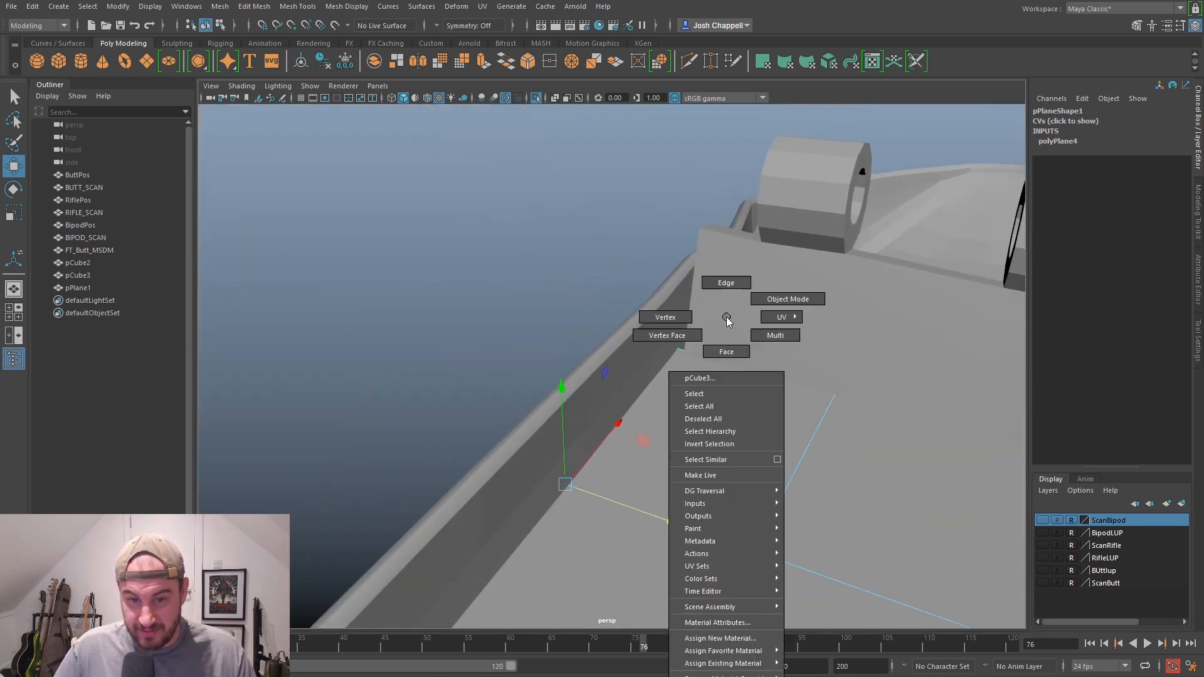
{"action": "right_click_drag", "start_coordinate": [728, 322], "coordinate": [801, 290]}
{"action": "left_click", "coordinate": [801, 291]}
{"action": "left_click_drag", "start_coordinate": [672, 408], "coordinate": [717, 423], "text": "alt"}
{"action": "right_click_drag", "start_coordinate": [659, 303], "coordinate": [596, 295]}
{"action": "left_click_drag", "start_coordinate": [537, 218], "coordinate": [637, 483]}
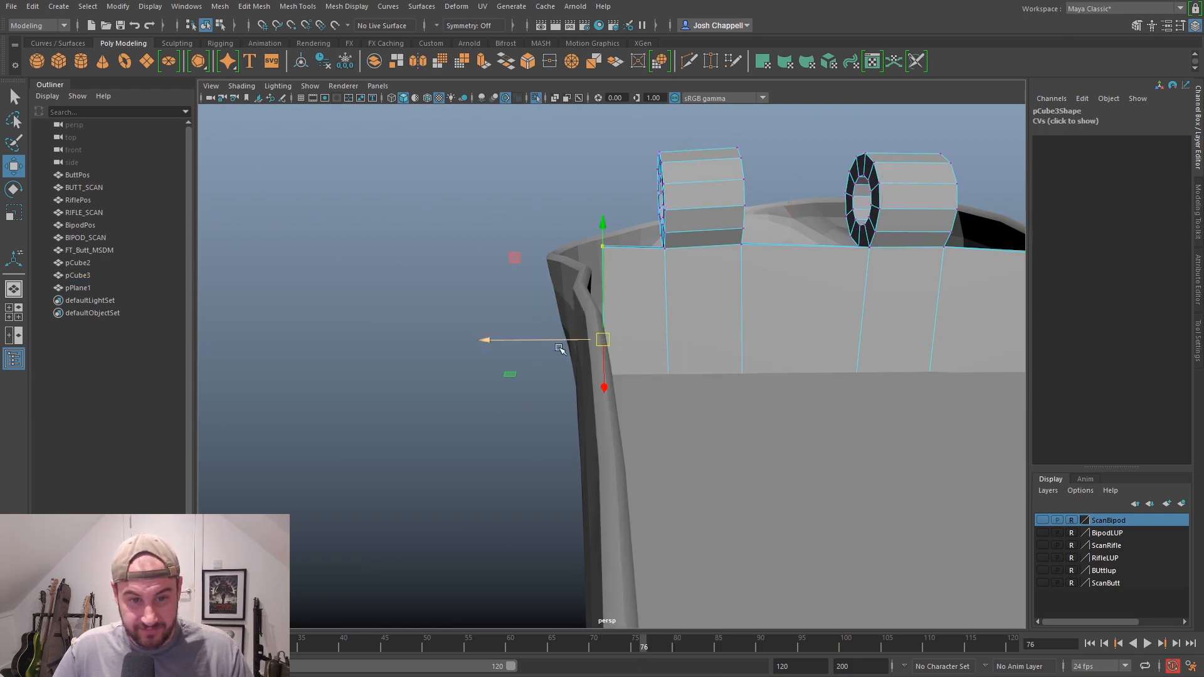
{"action": "left_click_drag", "start_coordinate": [560, 346], "coordinate": [554, 340]}
{"action": "left_click_drag", "start_coordinate": [624, 377], "coordinate": [590, 277], "text": "alt"}
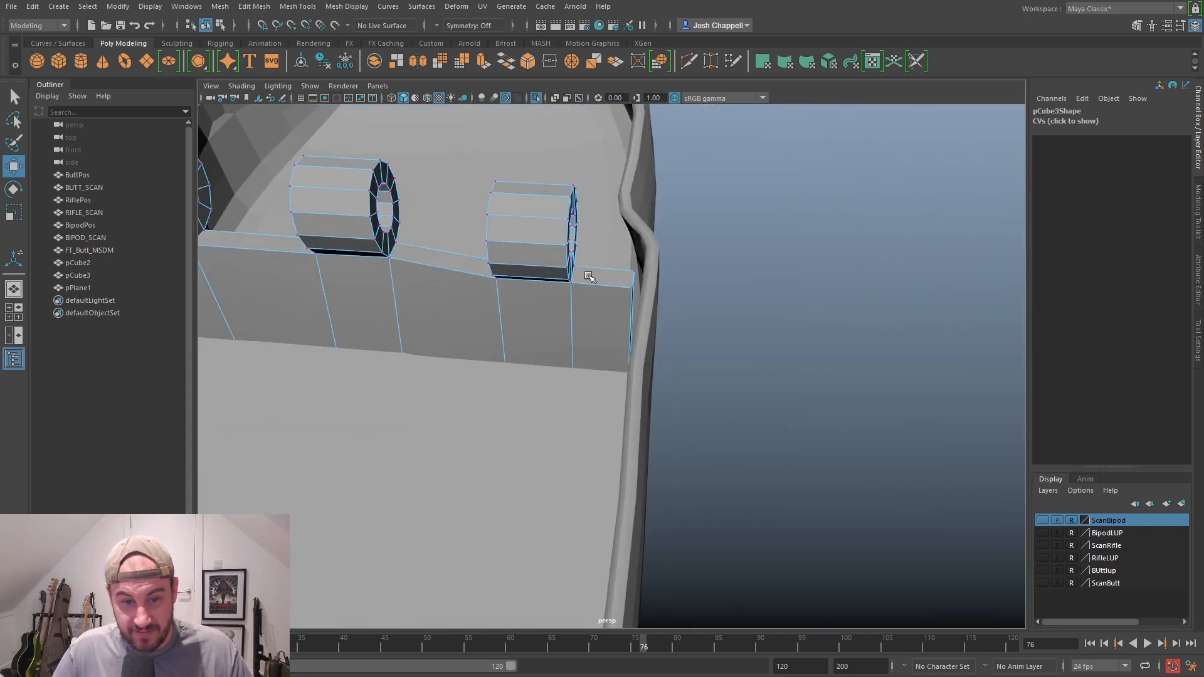
{"action": "left_click_drag", "start_coordinate": [656, 358], "coordinate": [619, 433]}
Move the end vertices of the pCube2 hinge section outward to meet the side walls on both sides
{"action": "left_click_drag", "start_coordinate": [626, 370], "coordinate": [745, 446], "text": "alt"}
{"action": "middle_click_drag", "start_coordinate": [745, 446], "coordinate": [629, 446], "text": "alt"}
{"action": "scroll", "coordinate": [629, 446], "scroll_direction": "up", "scroll_amount": 4}
{"action": "left_click_drag", "start_coordinate": [629, 446], "coordinate": [605, 453], "text": "alt"}
{"action": "left_click", "coordinate": [605, 453]}
{"action": "right_click_drag", "start_coordinate": [603, 452], "coordinate": [538, 353]}
{"action": "left_click_drag", "start_coordinate": [582, 634], "coordinate": [583, 634]}
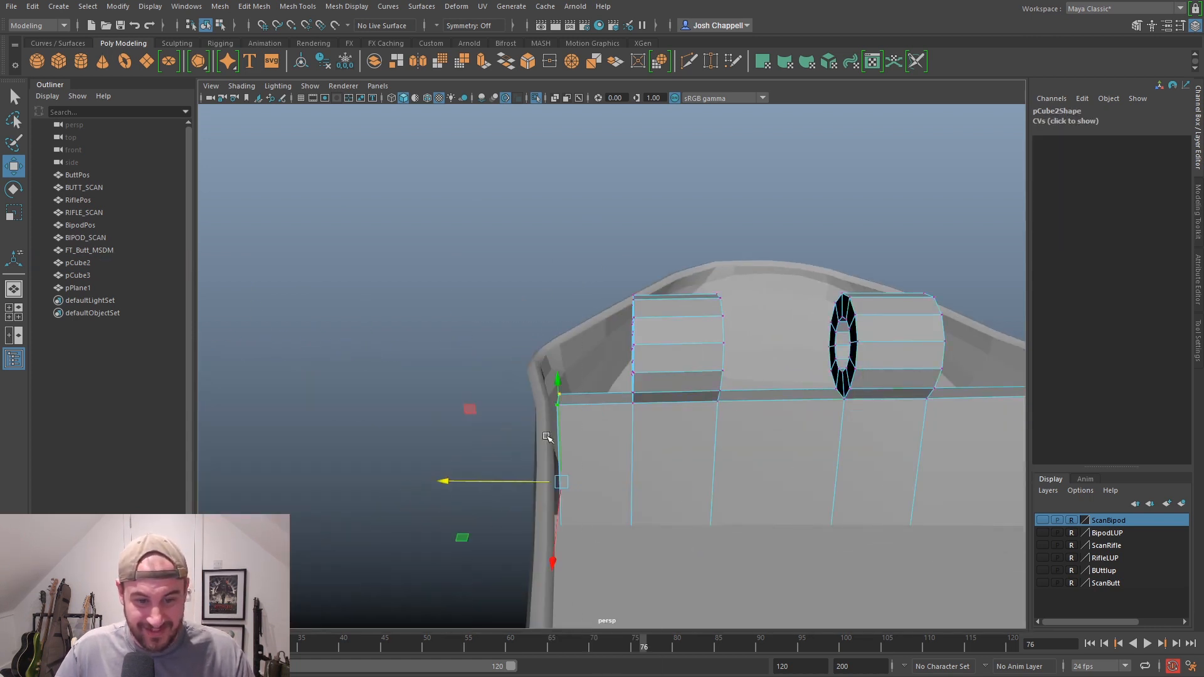
{"action": "left_click_drag", "start_coordinate": [506, 489], "coordinate": [500, 480]}
{"action": "middle_click_drag", "start_coordinate": [740, 475], "coordinate": [433, 456], "text": "alt"}
{"action": "middle_click_drag", "start_coordinate": [921, 392], "coordinate": [807, 377], "text": "alt"}
{"action": "left_click_drag", "start_coordinate": [808, 316], "coordinate": [701, 553]}
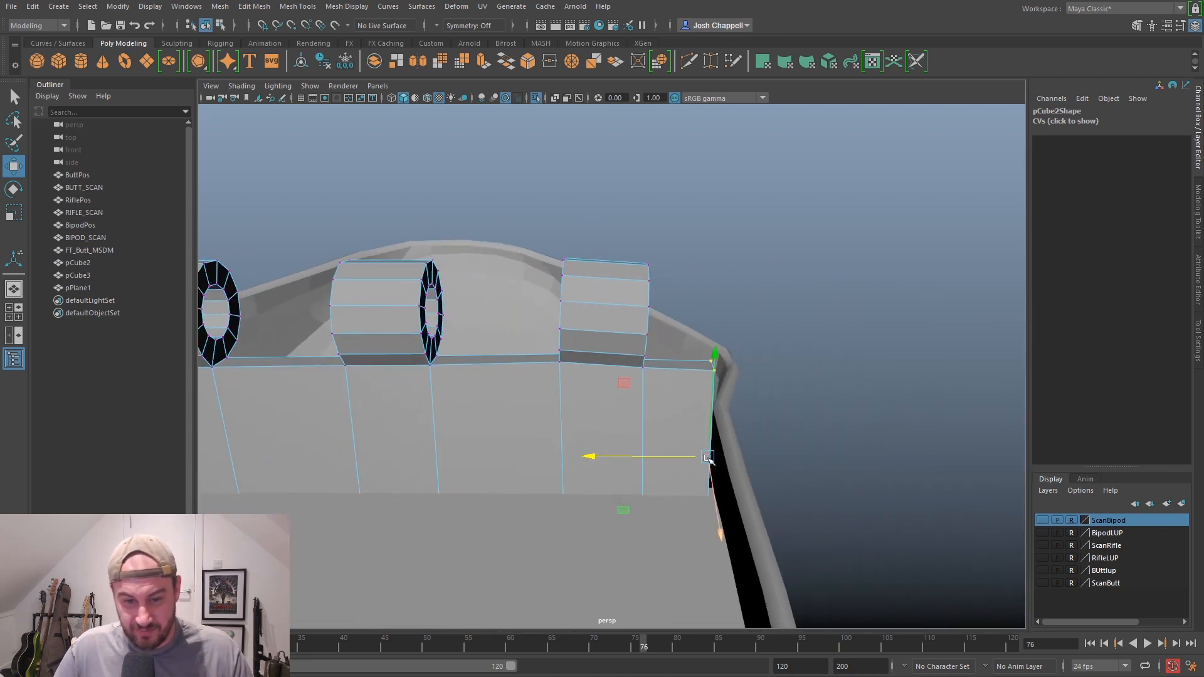
{"action": "left_click_drag", "start_coordinate": [648, 456], "coordinate": [654, 456]}
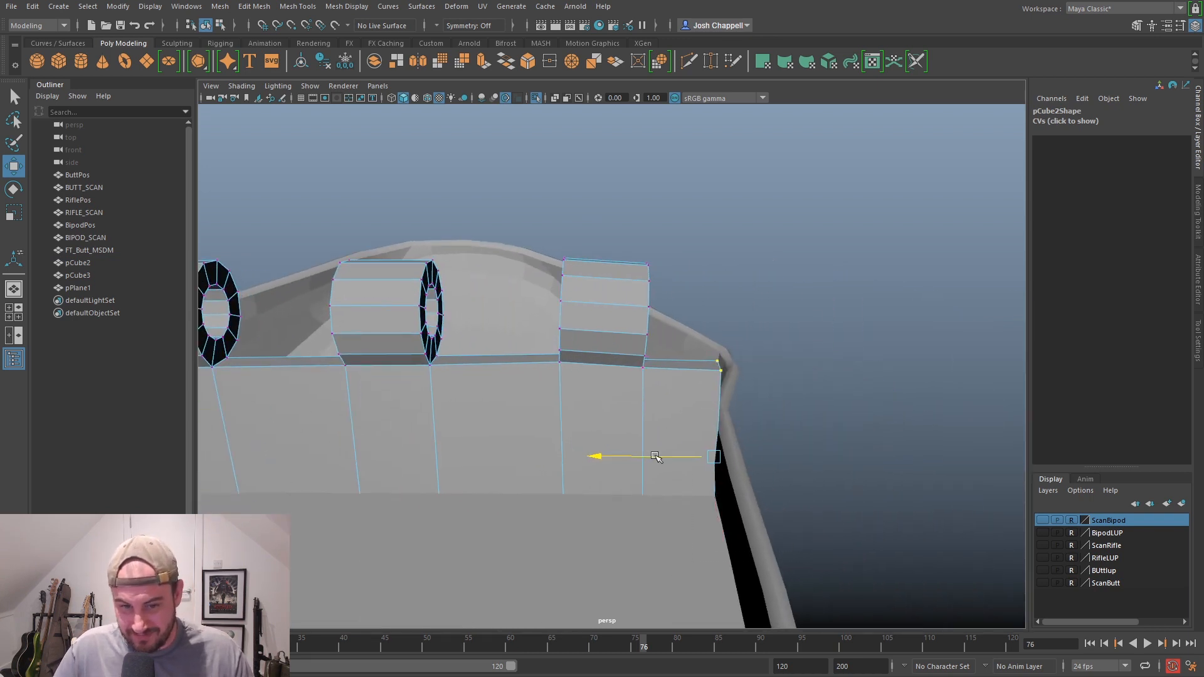
Return the pCube2 hinge section to object mode and isolate it in the viewport
{"action": "scroll", "coordinate": [663, 461], "scroll_direction": "down", "scroll_amount": 5}
{"action": "left_click_drag", "start_coordinate": [758, 470], "coordinate": [480, 476], "text": "alt"}
{"action": "left_click_drag", "start_coordinate": [834, 273], "coordinate": [797, 320], "text": "alt"}
{"action": "right_click_drag", "start_coordinate": [796, 320], "coordinate": [863, 274]}
{"action": "key", "text": "ctrl+1"}
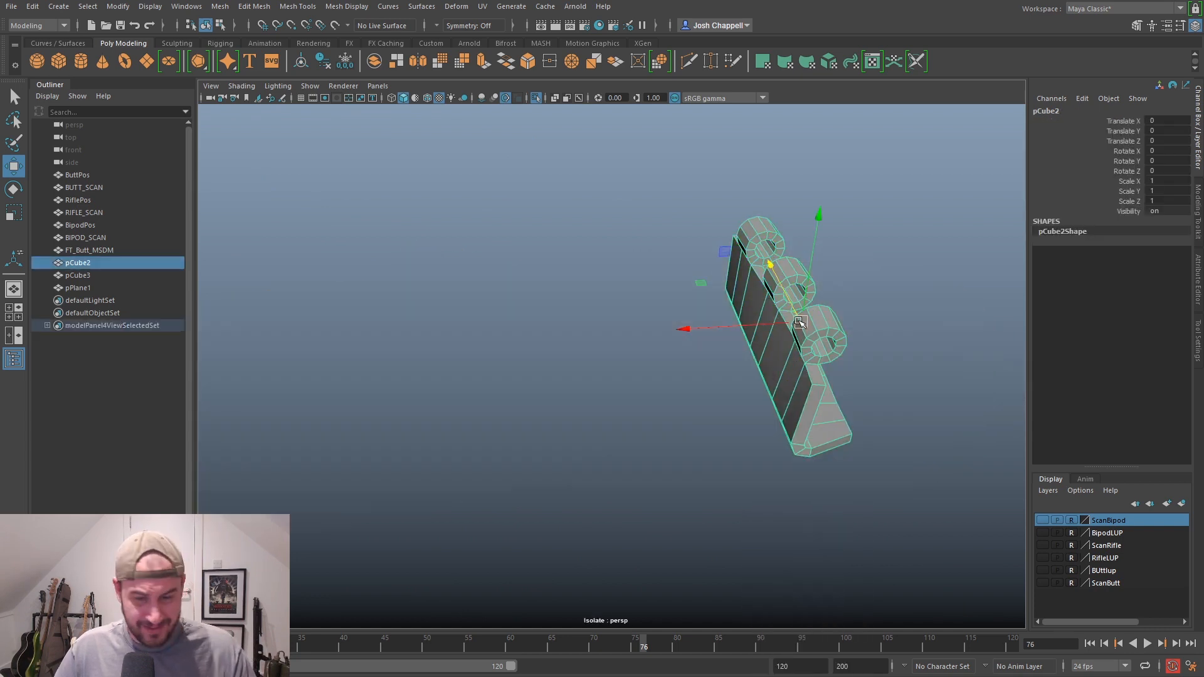
Examine the isolated hinge section from several angles and preview its mesh smoothed
{"action": "left_click_drag", "start_coordinate": [871, 383], "coordinate": [634, 375], "text": "alt"}
{"action": "middle_click_drag", "start_coordinate": [745, 338], "coordinate": [623, 406], "text": "alt"}
{"action": "right_click_drag", "start_coordinate": [623, 406], "coordinate": [621, 342], "text": "alt"}
{"action": "right_click_drag", "start_coordinate": [605, 298], "coordinate": [630, 280]}
{"action": "left_click_drag", "start_coordinate": [758, 343], "coordinate": [680, 341], "text": "alt"}
{"action": "middle_click_drag", "start_coordinate": [680, 342], "coordinate": [796, 327], "text": "alt"}
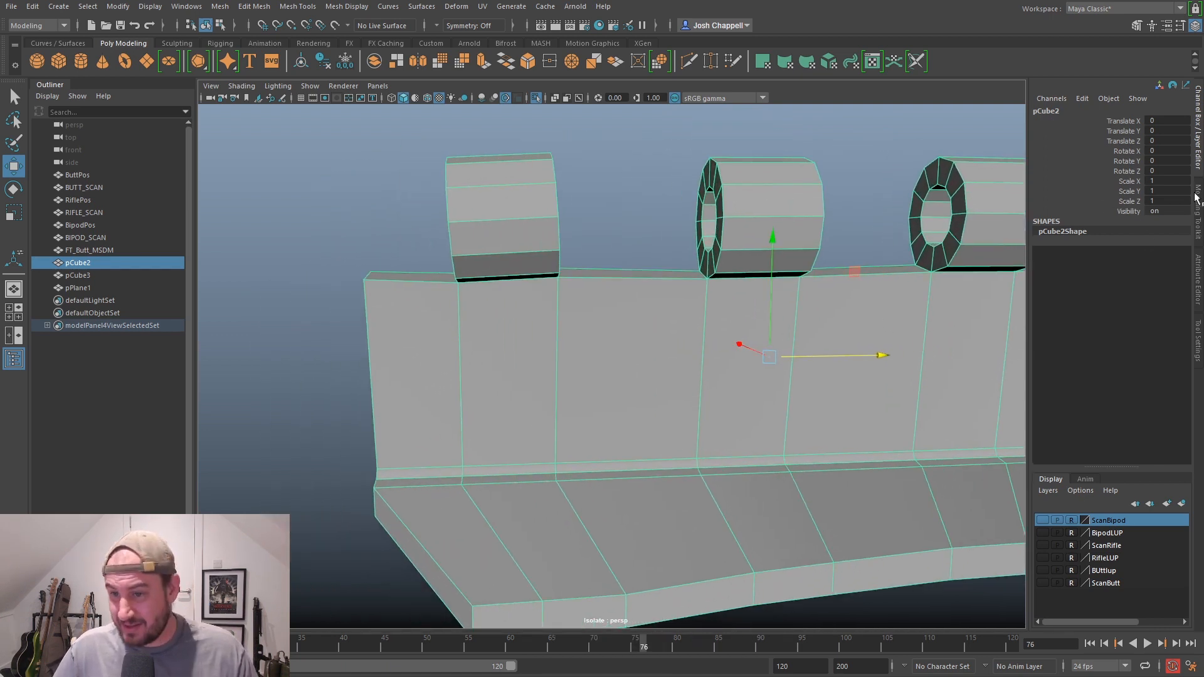
{"action": "left_click", "coordinate": [1198, 216]}
{"action": "left_click_drag", "start_coordinate": [616, 381], "coordinate": [656, 380], "text": "alt"}
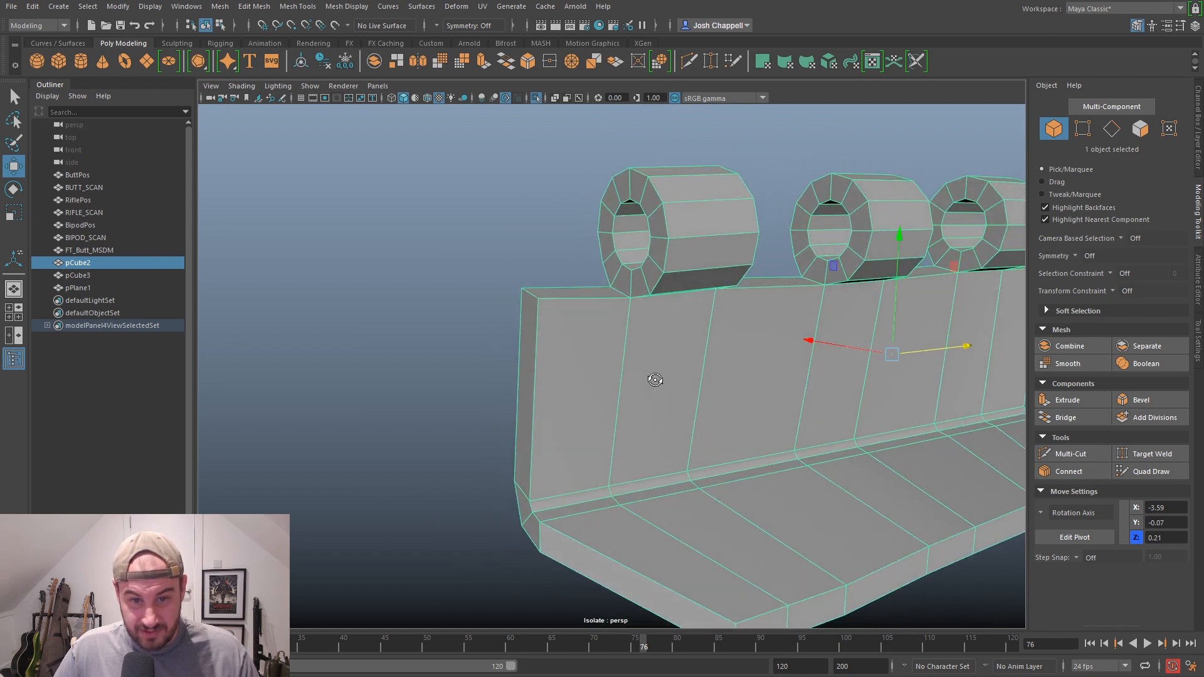
{"action": "left_click_drag", "start_coordinate": [939, 288], "coordinate": [683, 328], "text": "alt"}
{"action": "key", "text": "3"}
{"action": "key", "text": "1"}
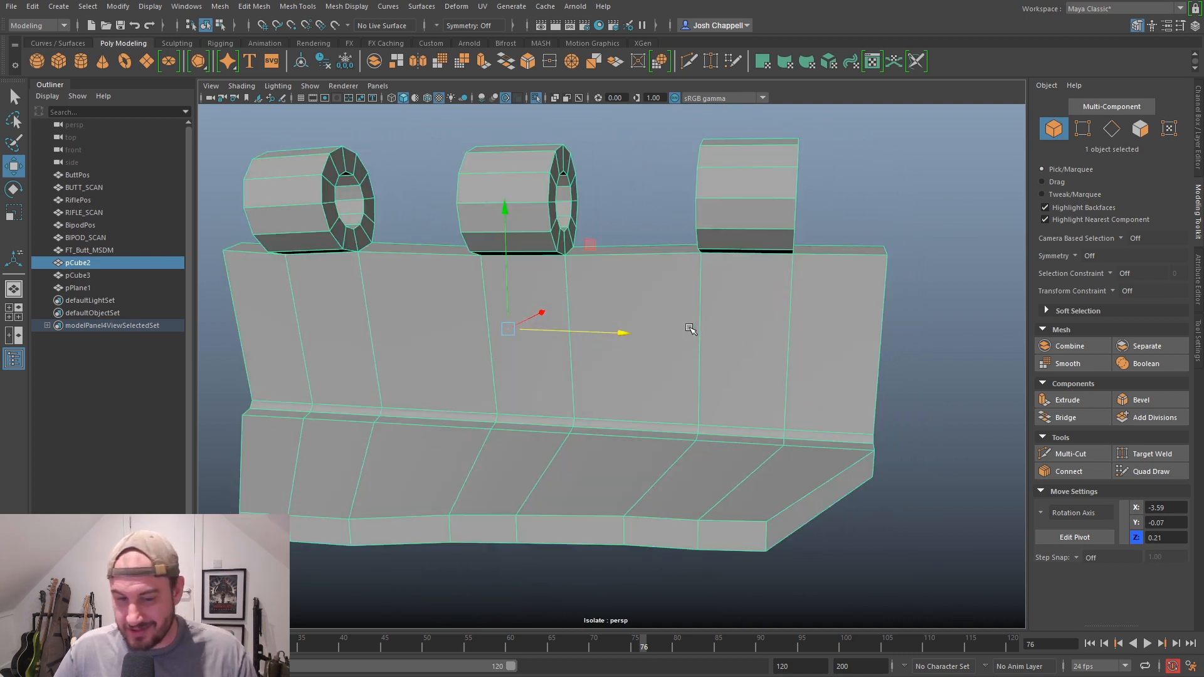
{"action": "left_click_drag", "start_coordinate": [735, 456], "coordinate": [721, 300], "text": "alt"}
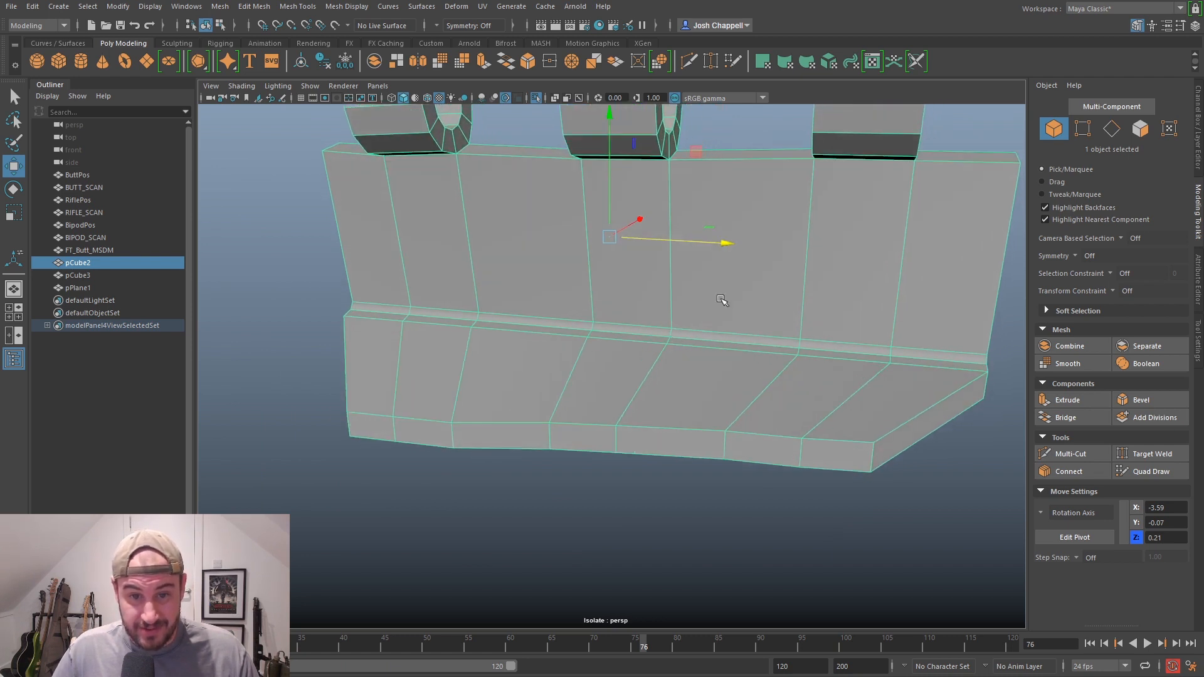
{"action": "left_click", "coordinate": [1110, 139]}
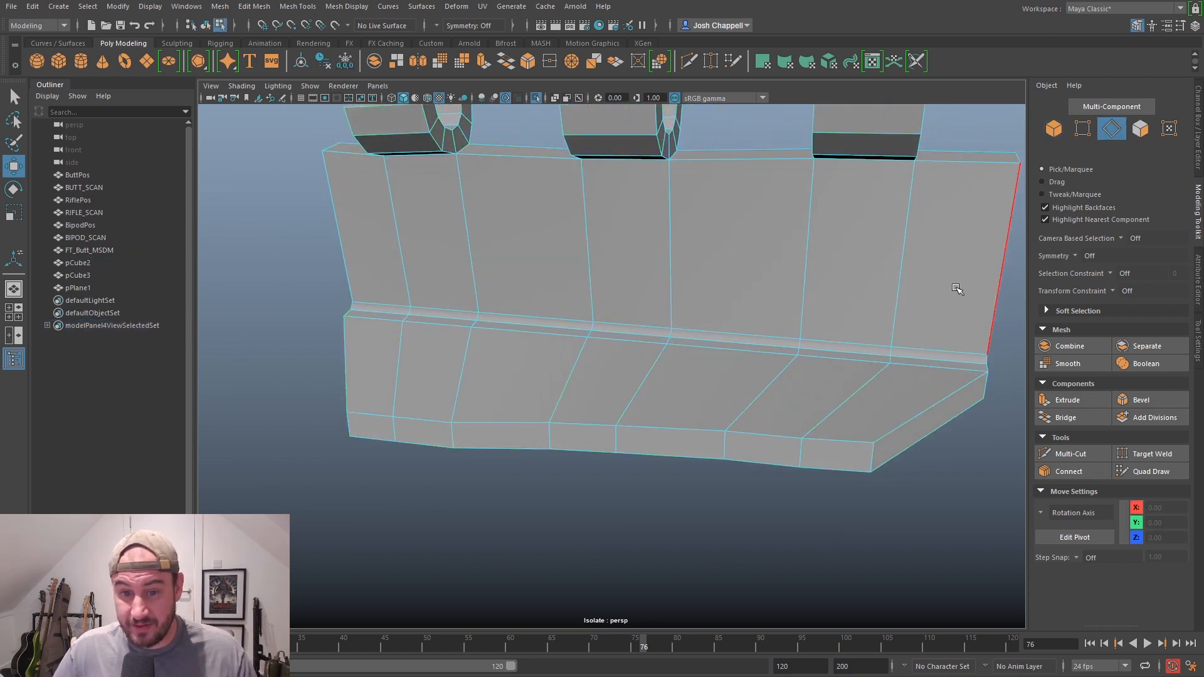
{"action": "left_click_drag", "start_coordinate": [954, 290], "coordinate": [848, 316], "text": "alt"}
{"action": "double_click", "coordinate": [775, 434]}
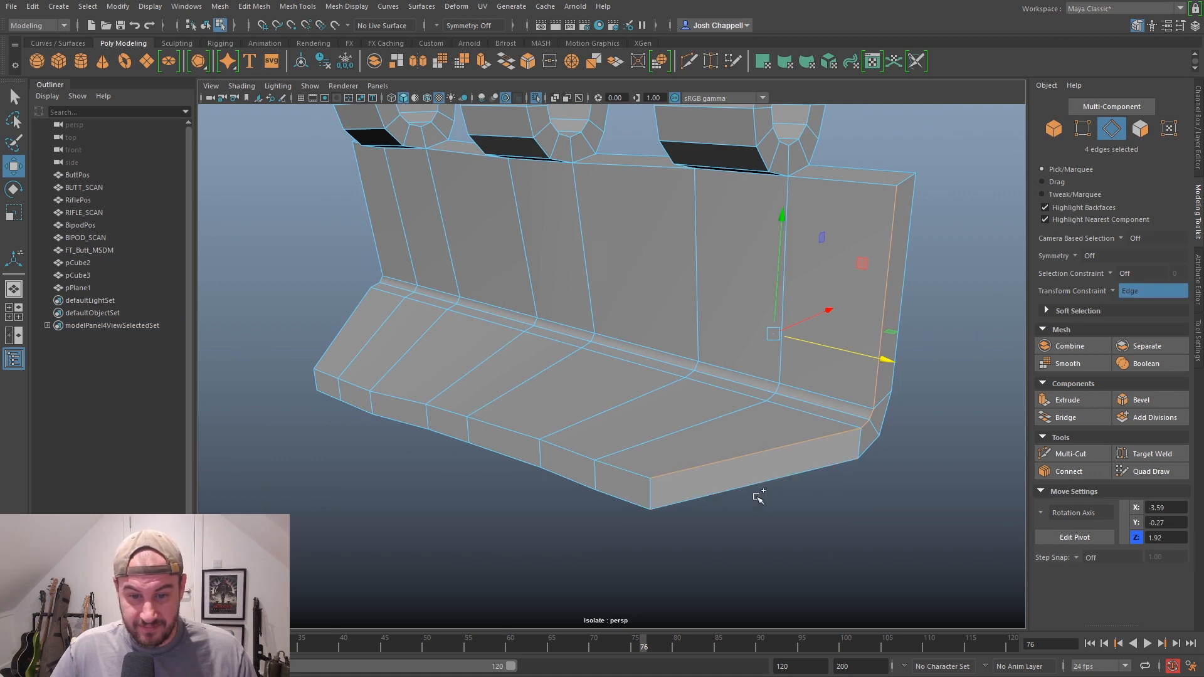
{"action": "double_click", "coordinate": [635, 475], "text": "shift"}
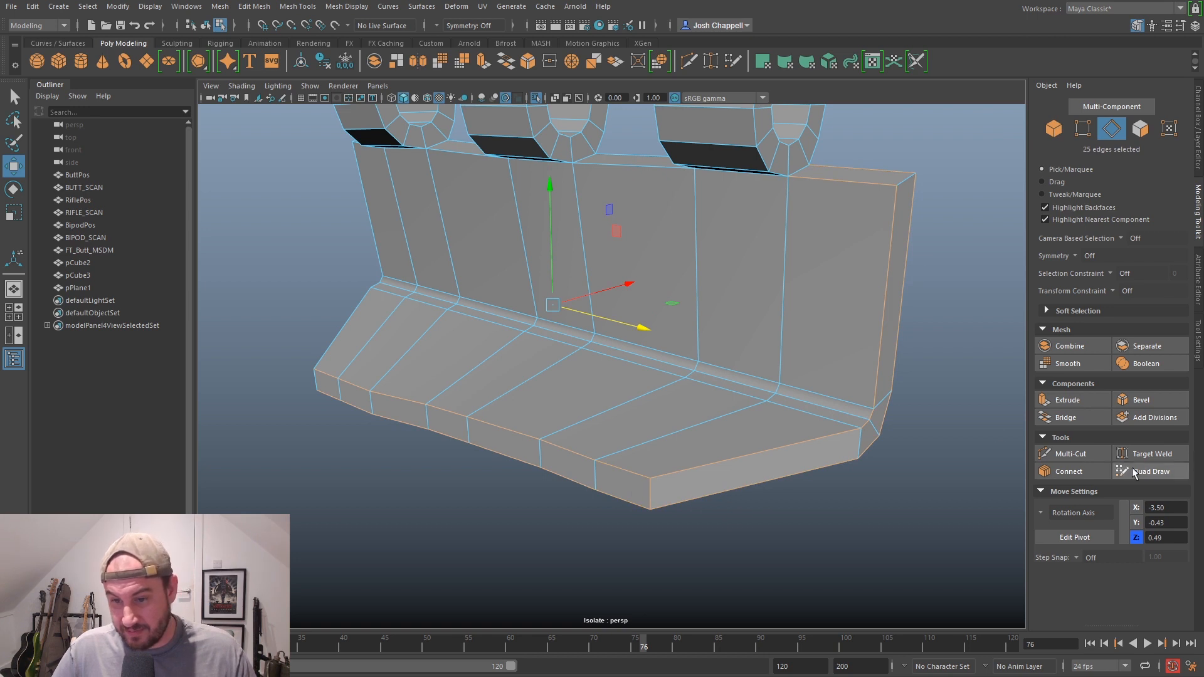
Insert edge loops on both sides of the bend between upright plate and flange with Multi-Cut, and preview the smoothed result
{"action": "left_click", "coordinate": [1085, 453]}
{"action": "left_click", "coordinate": [875, 388], "text": "ctrl"}
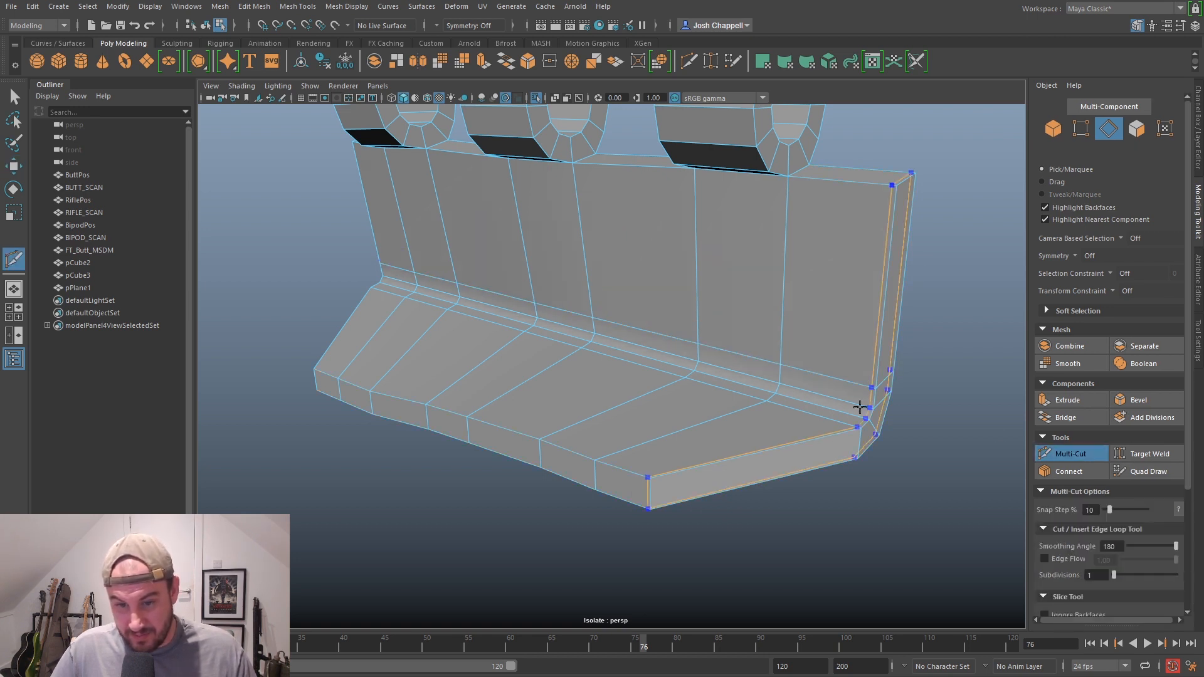
{"action": "left_click", "coordinate": [827, 435], "text": "ctrl"}
{"action": "key", "text": "Escape"}
{"action": "left_click_drag", "start_coordinate": [854, 260], "coordinate": [859, 282], "text": "alt"}
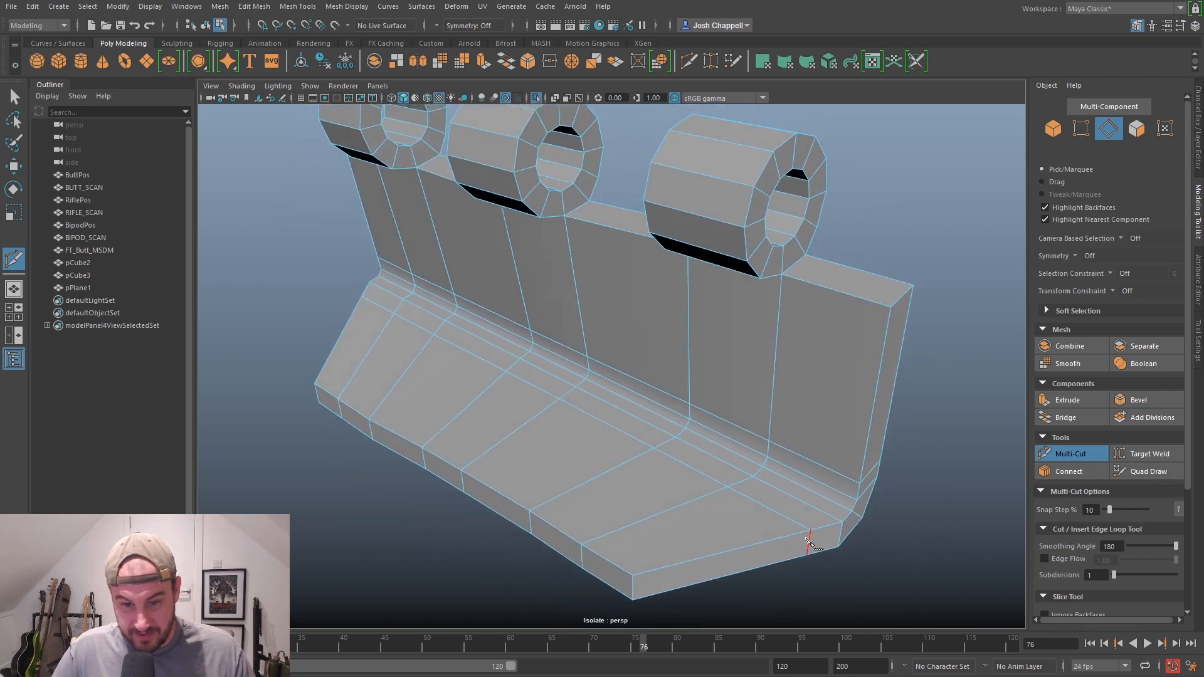
{"action": "key", "text": "3"}
{"action": "key", "text": "1"}
{"action": "key", "text": "3"}
{"action": "key", "text": "1"}
{"action": "left_click", "coordinate": [1065, 453]}
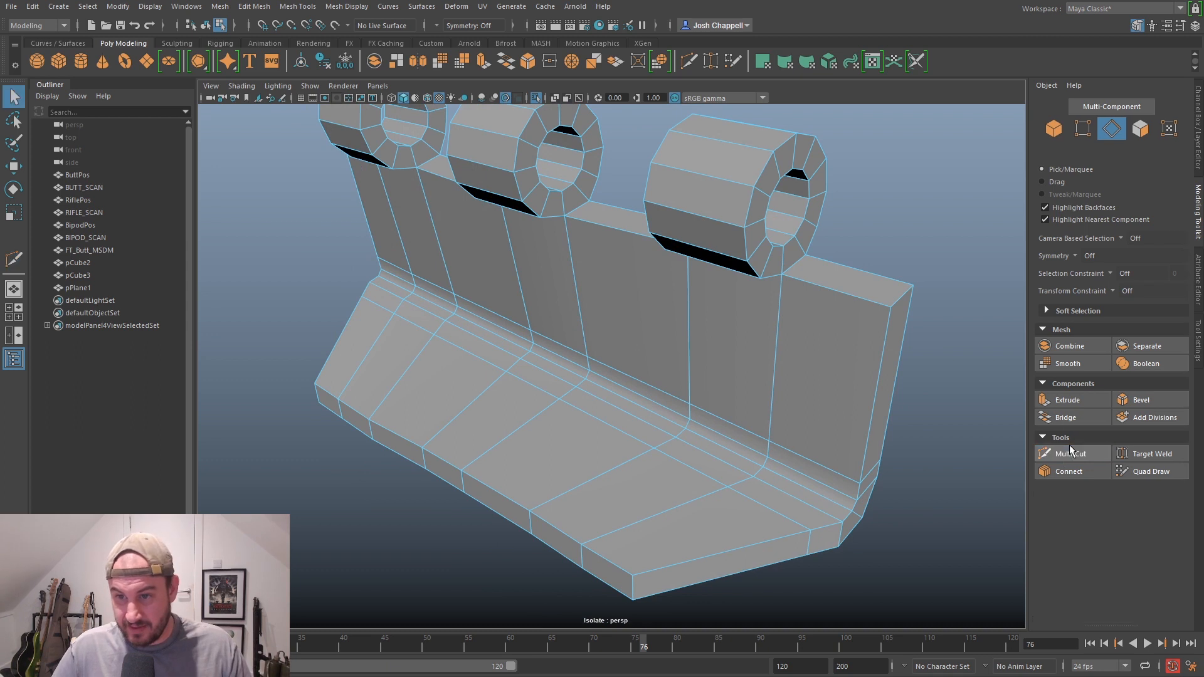
Select the border edge loops around the hinge section's upright plate and lower flange
{"action": "double_click", "coordinate": [913, 332], "text": "shift"}
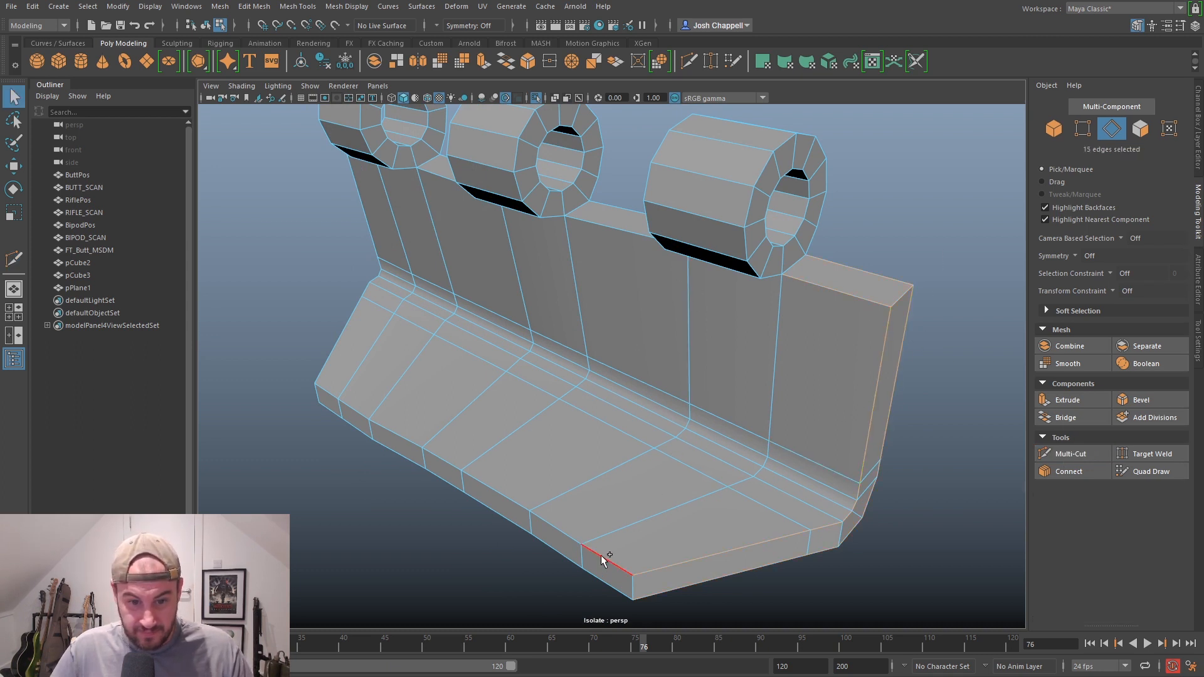
{"action": "double_click", "coordinate": [597, 578], "text": "shift"}
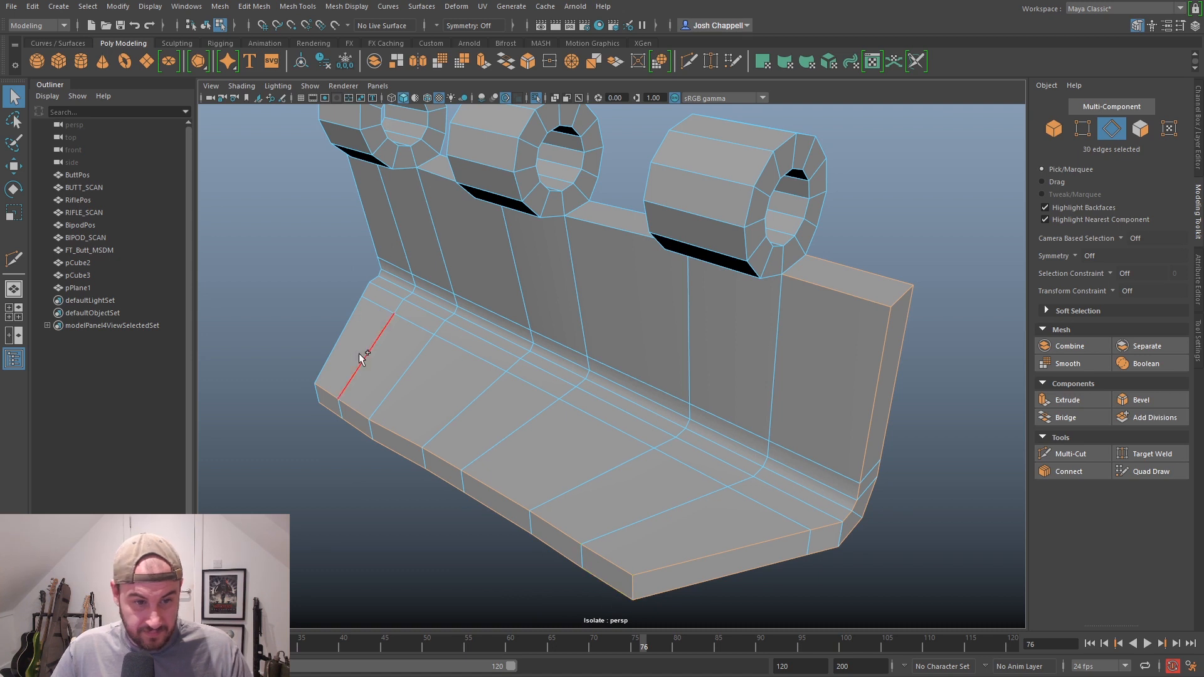
{"action": "left_click_drag", "start_coordinate": [318, 393], "coordinate": [562, 371], "text": "alt"}
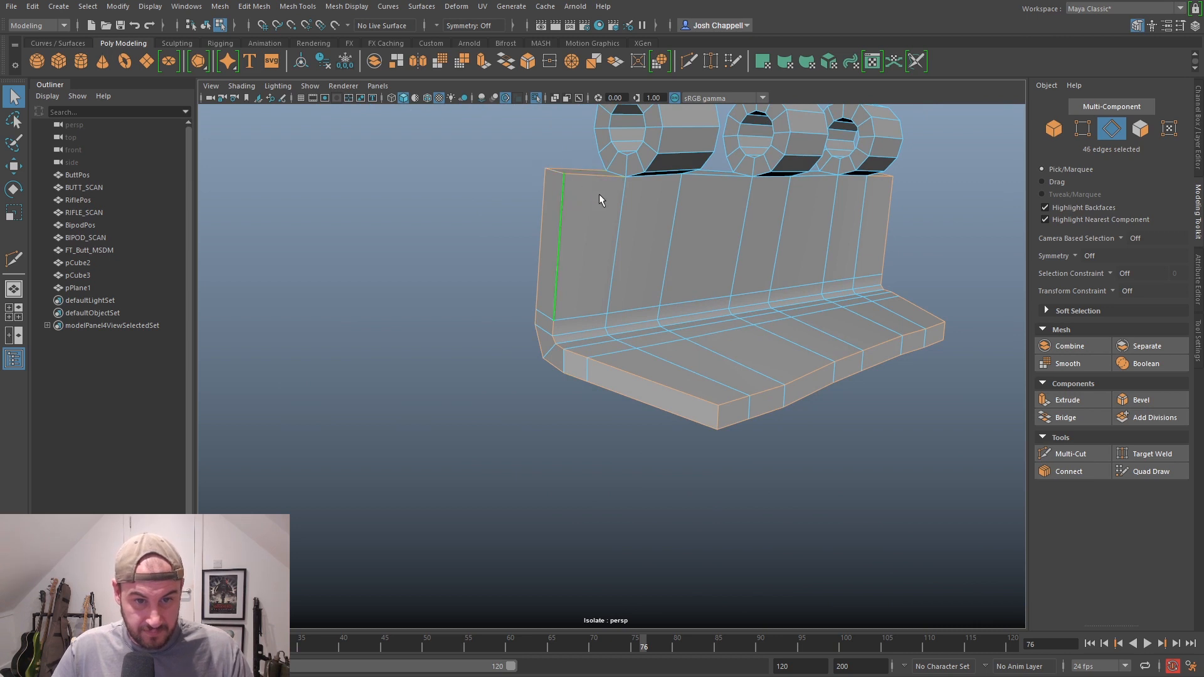
Add the inner and outer rim edge loops of the hinge knuckles to the edge selection
{"action": "middle_click_drag", "start_coordinate": [638, 195], "coordinate": [602, 309], "text": "alt"}
{"action": "scroll", "coordinate": [570, 281], "scroll_direction": "up", "scroll_amount": 2}
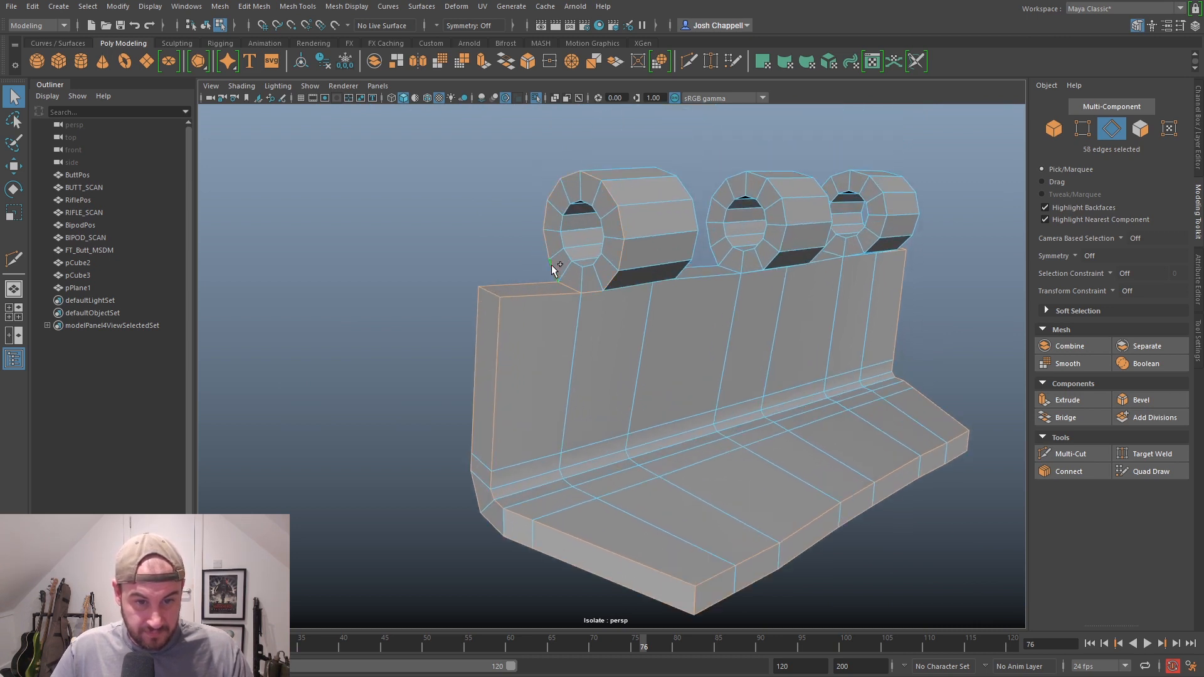
{"action": "left_click_drag", "start_coordinate": [590, 302], "coordinate": [562, 275], "text": "alt"}
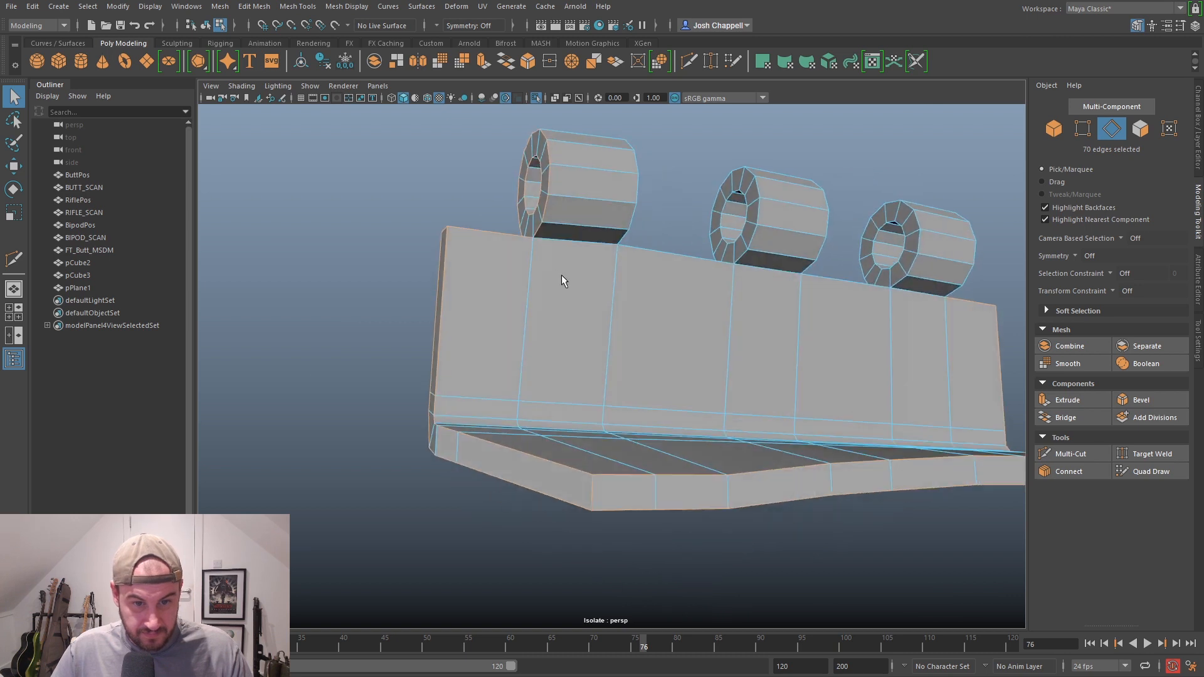
{"action": "scroll", "coordinate": [580, 326], "scroll_direction": "up", "scroll_amount": 3}
{"action": "left_click", "coordinate": [573, 309], "text": "shift"}
{"action": "double_click", "coordinate": [673, 275], "text": "shift"}
{"action": "left_click_drag", "start_coordinate": [671, 275], "coordinate": [567, 333], "text": "alt"}
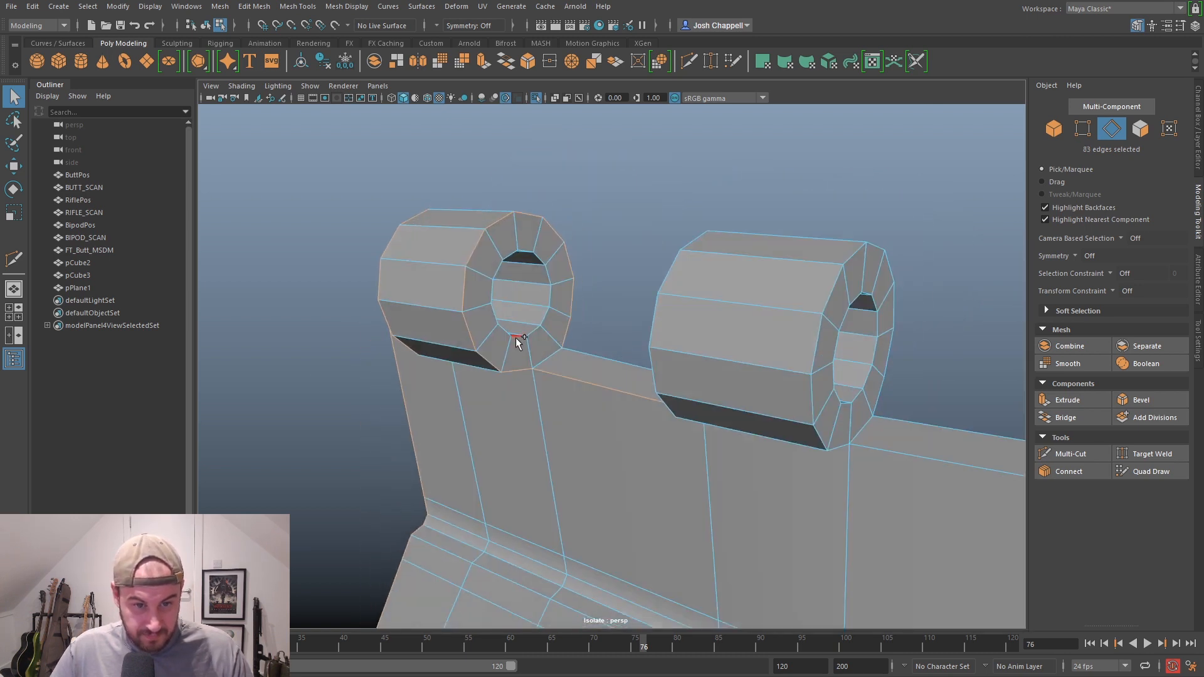
{"action": "double_click", "coordinate": [618, 367], "text": "shift"}
{"action": "left_click_drag", "start_coordinate": [626, 382], "coordinate": [727, 398], "text": "alt"}
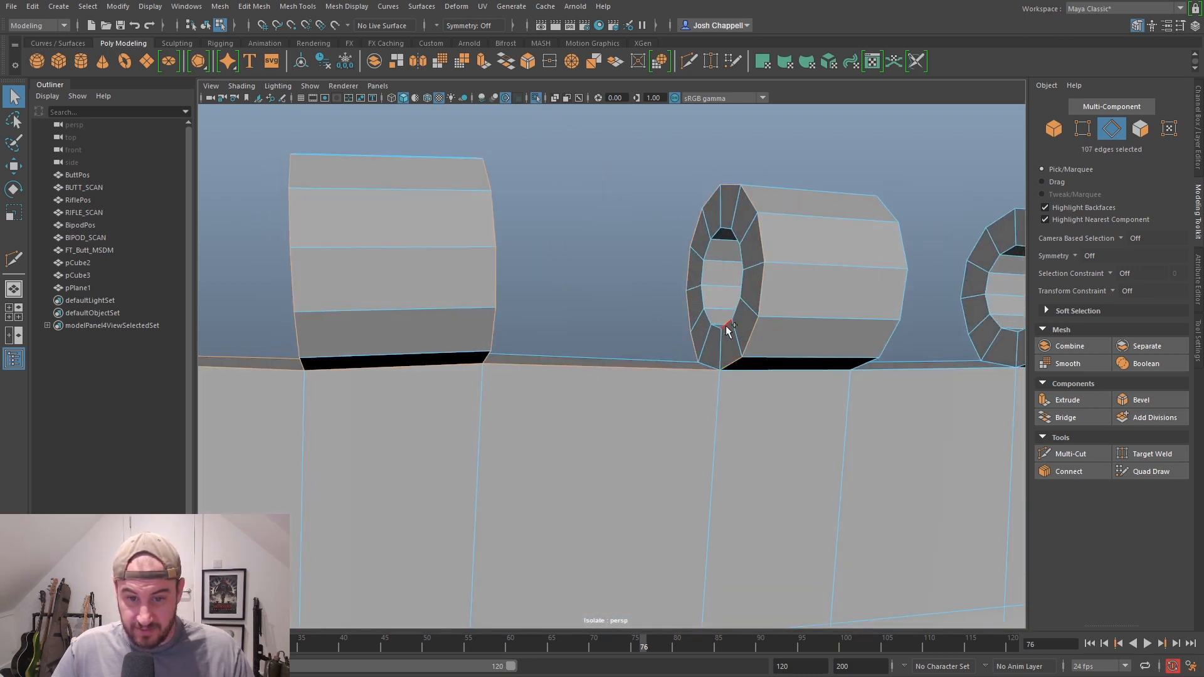
{"action": "left_click_drag", "start_coordinate": [811, 356], "coordinate": [685, 407], "text": "alt"}
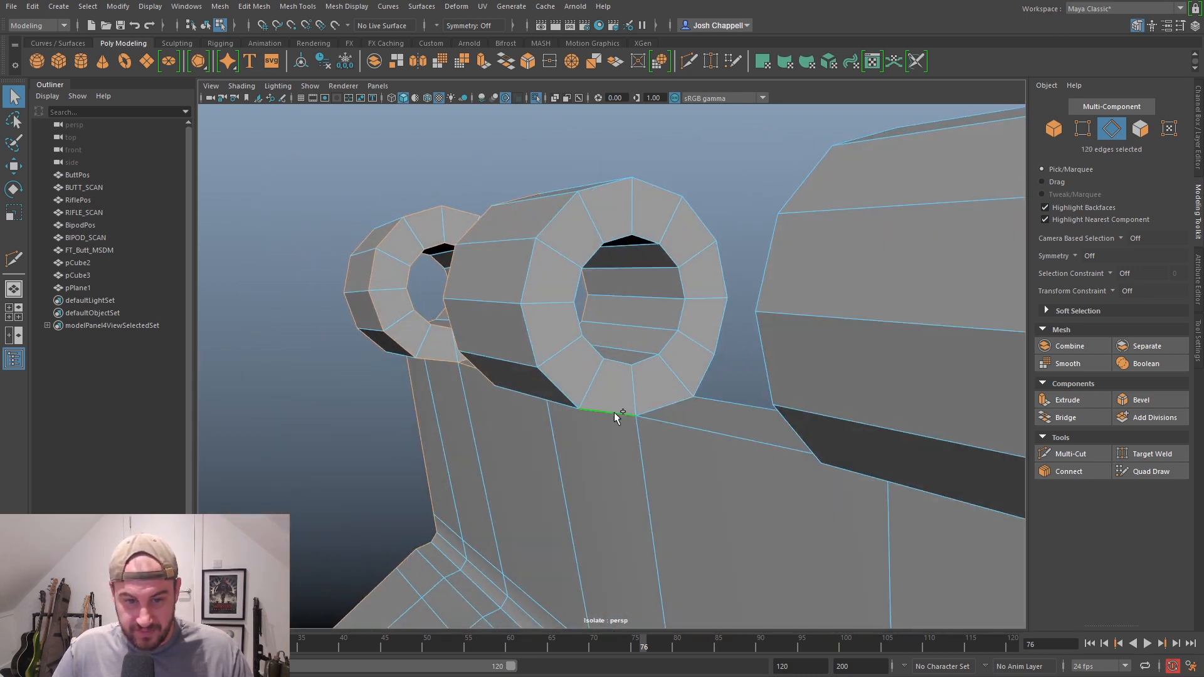
{"action": "double_click", "coordinate": [679, 408], "text": "shift"}
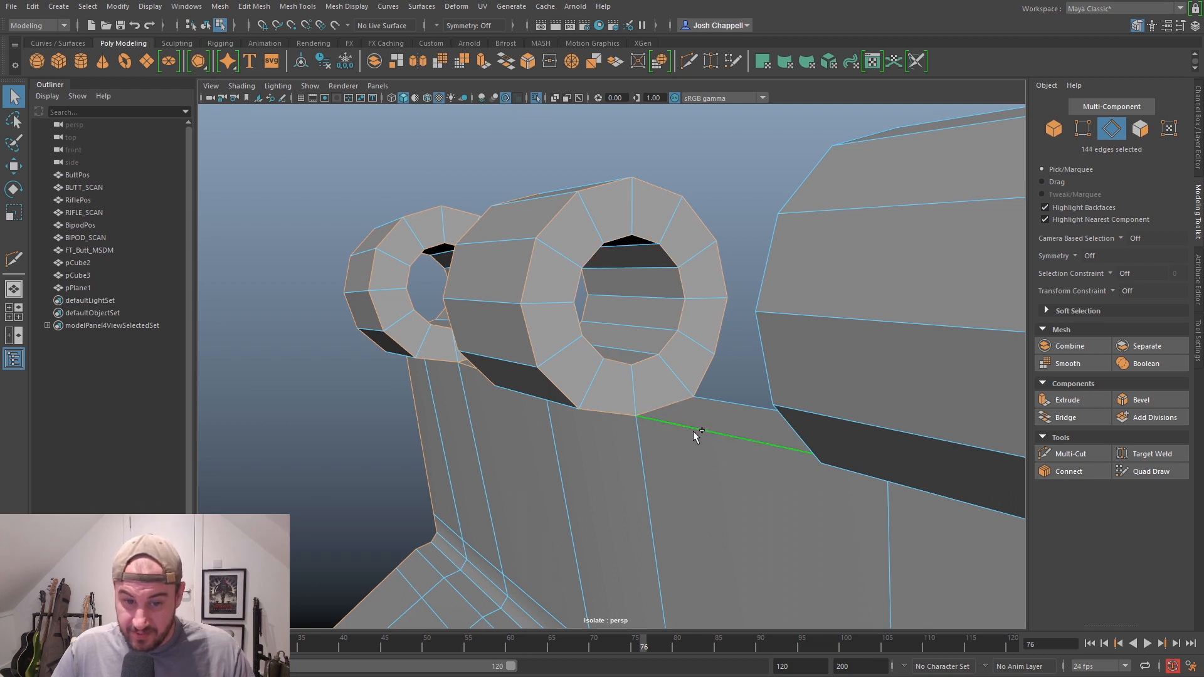
Add the upright plate's top edges between and beneath the knuckles to the selection
{"action": "left_click_drag", "start_coordinate": [743, 400], "coordinate": [688, 367], "text": "alt"}
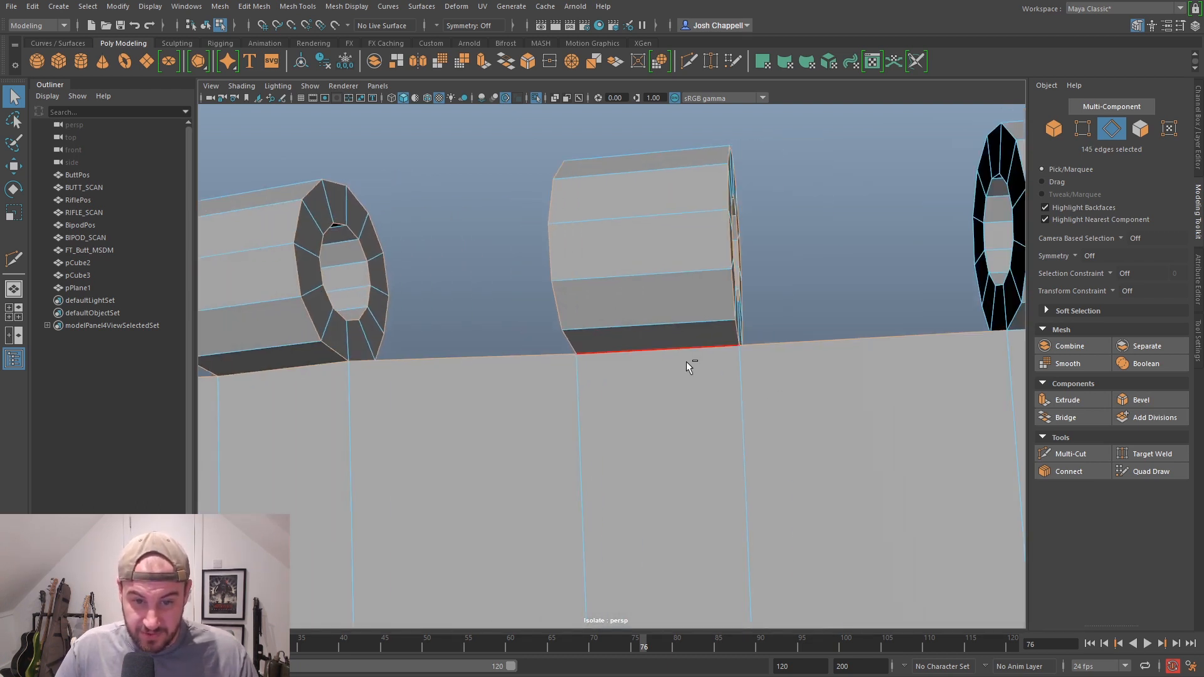
{"action": "left_click_drag", "start_coordinate": [561, 356], "coordinate": [823, 380], "text": "alt"}
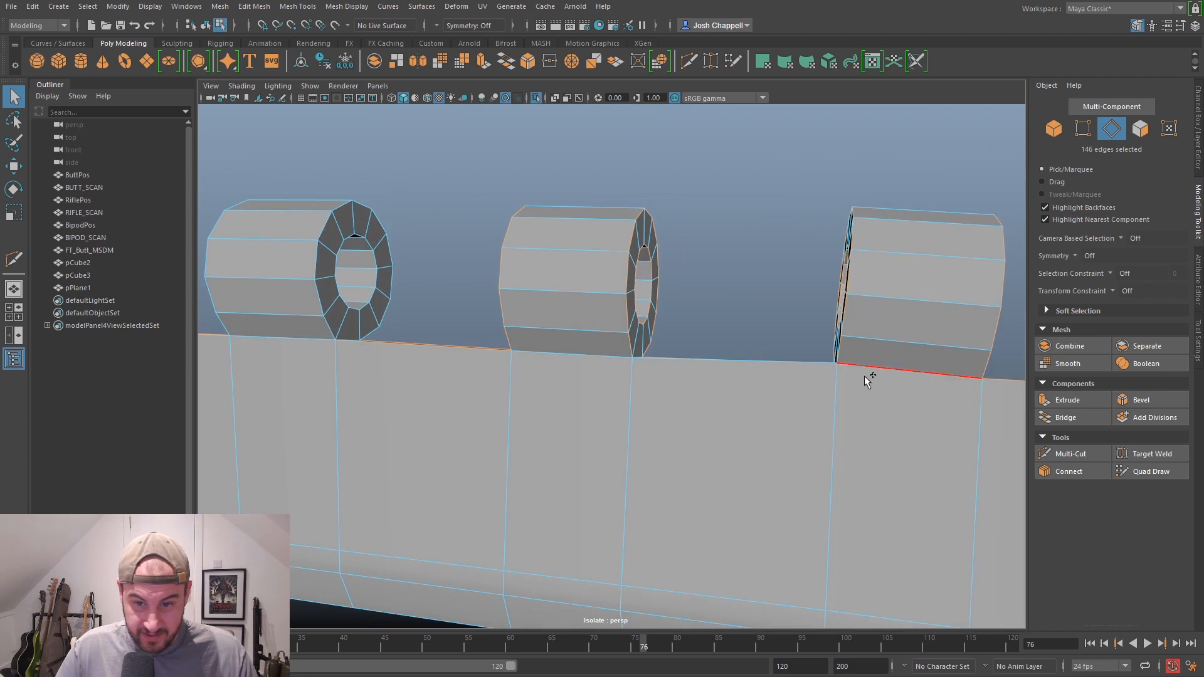
{"action": "left_click", "coordinate": [777, 363], "text": "shift"}
{"action": "left_click", "coordinate": [885, 376], "text": "shift"}
{"action": "left_click_drag", "start_coordinate": [524, 371], "coordinate": [584, 379], "text": "alt"}
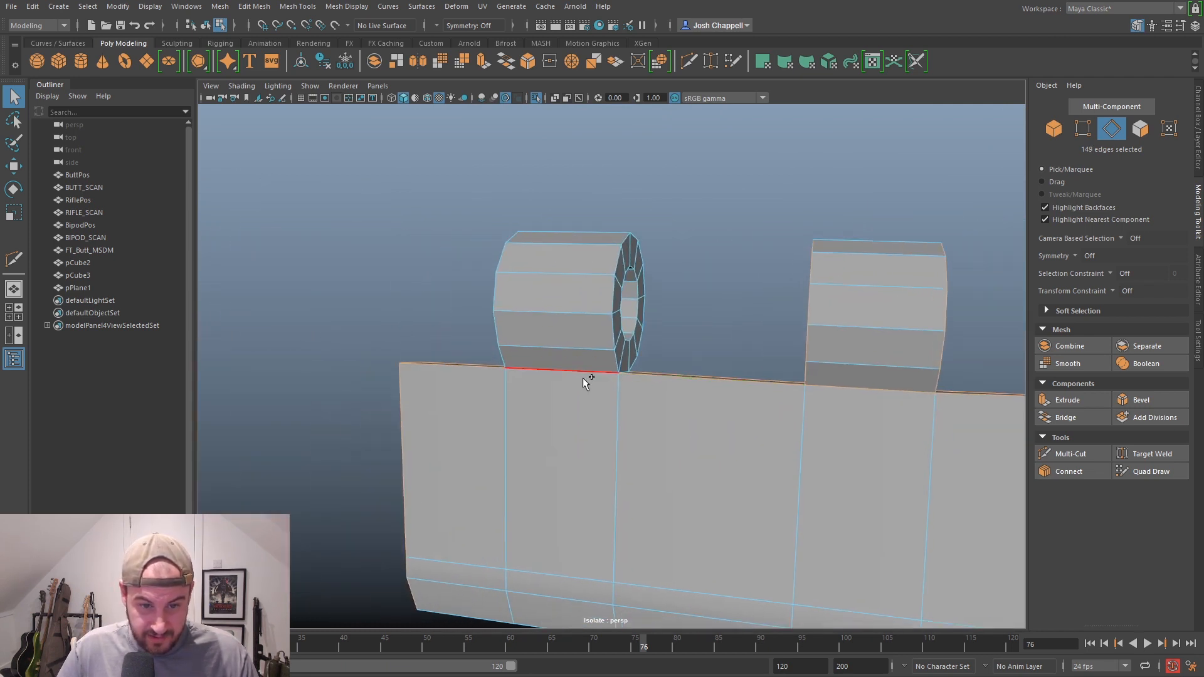
Add the remaining knuckle rim loops and the last plate edge beneath the end knuckle to the selection
{"action": "double_click", "coordinate": [620, 318], "text": "shift"}
{"action": "double_click", "coordinate": [495, 325], "text": "shift"}
{"action": "left_click_drag", "start_coordinate": [495, 326], "coordinate": [393, 457], "text": "alt"}
{"action": "double_click", "coordinate": [505, 413], "text": "shift"}
{"action": "left_click_drag", "start_coordinate": [504, 413], "coordinate": [598, 426], "text": "alt"}
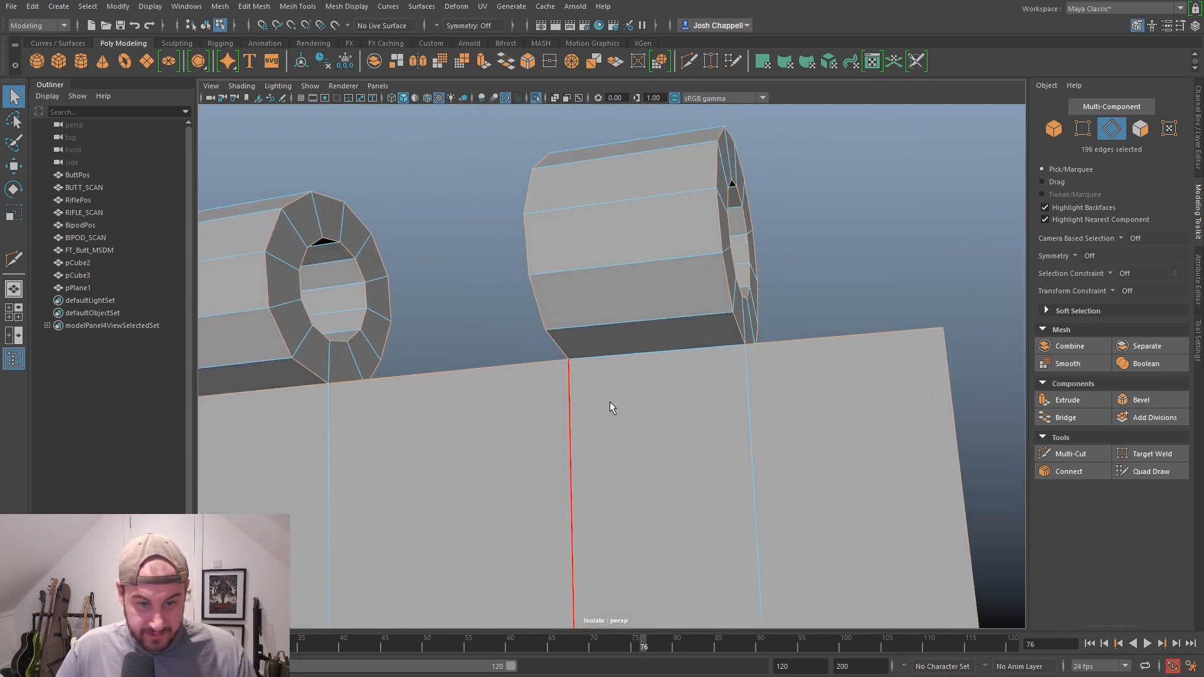
{"action": "left_click", "coordinate": [635, 356], "text": "shift"}
{"action": "key", "text": "f"}
{"action": "left_click_drag", "start_coordinate": [636, 368], "coordinate": [790, 402], "text": "alt"}
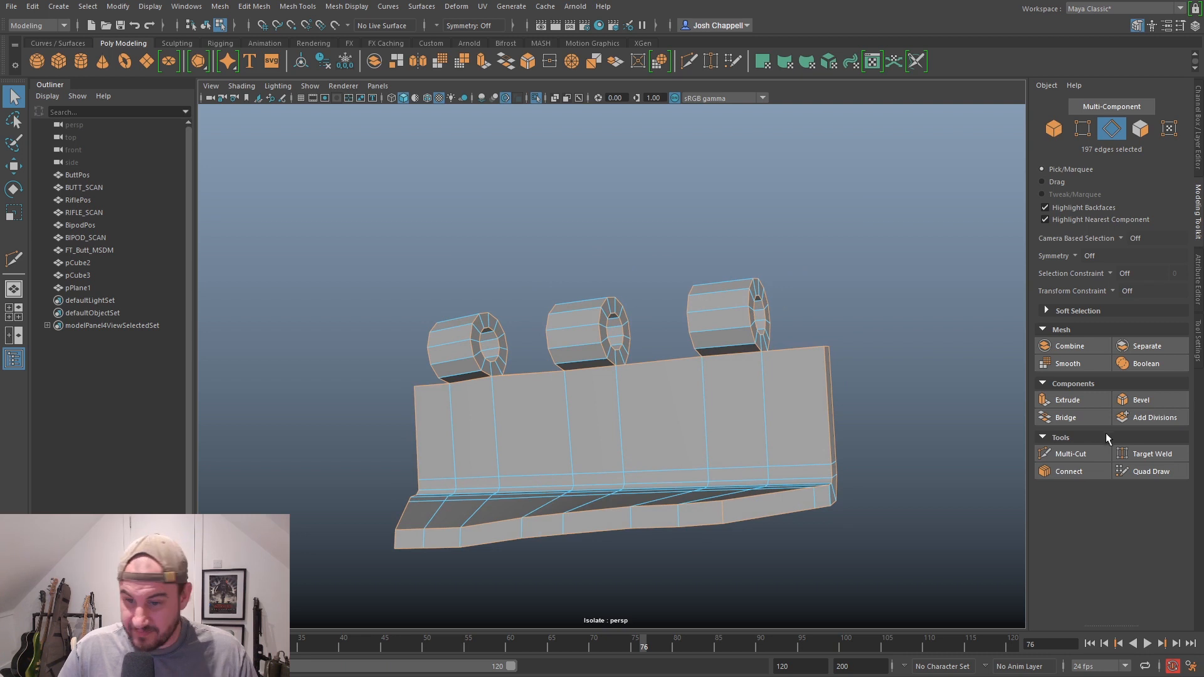
Try bevelling the selected hinge edges with 2 segments, inspect the knuckle bases, and undo the bevel
{"action": "left_click", "coordinate": [1141, 399]}
{"action": "scroll", "coordinate": [533, 367], "scroll_direction": "up", "scroll_amount": 5}
{"action": "left_click_drag", "start_coordinate": [533, 366], "coordinate": [547, 430], "text": "alt"}
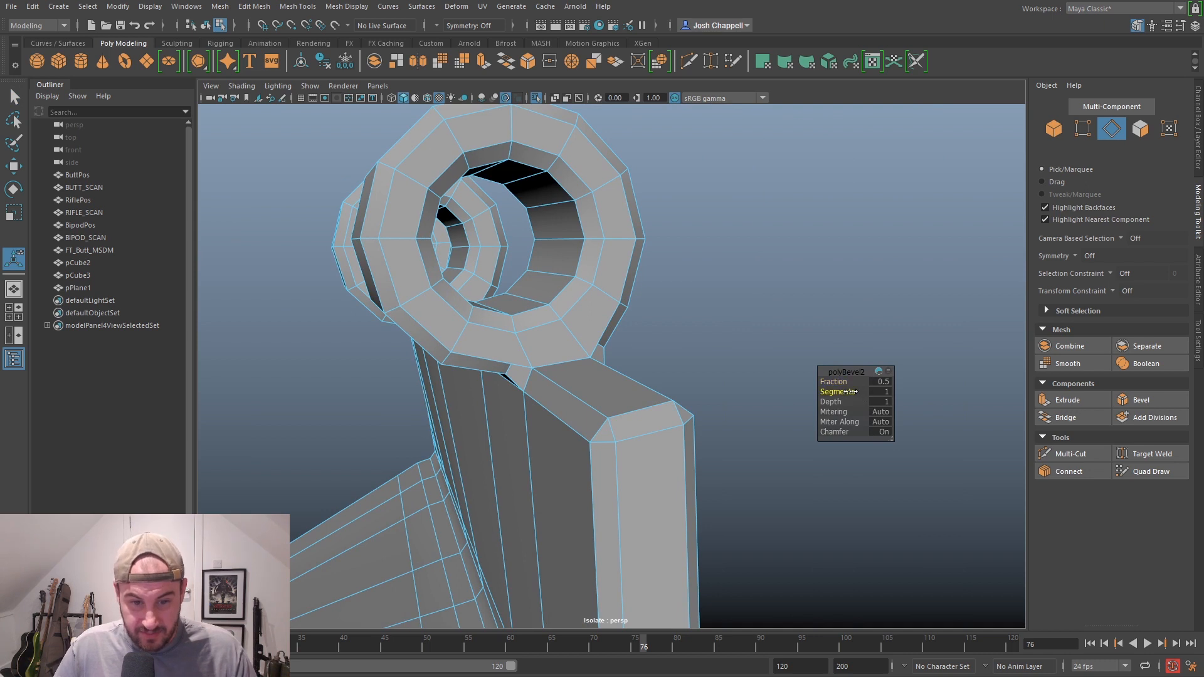
{"action": "left_click_drag", "start_coordinate": [852, 392], "coordinate": [854, 392]}
{"action": "left_click_drag", "start_coordinate": [482, 448], "coordinate": [549, 419], "text": "alt"}
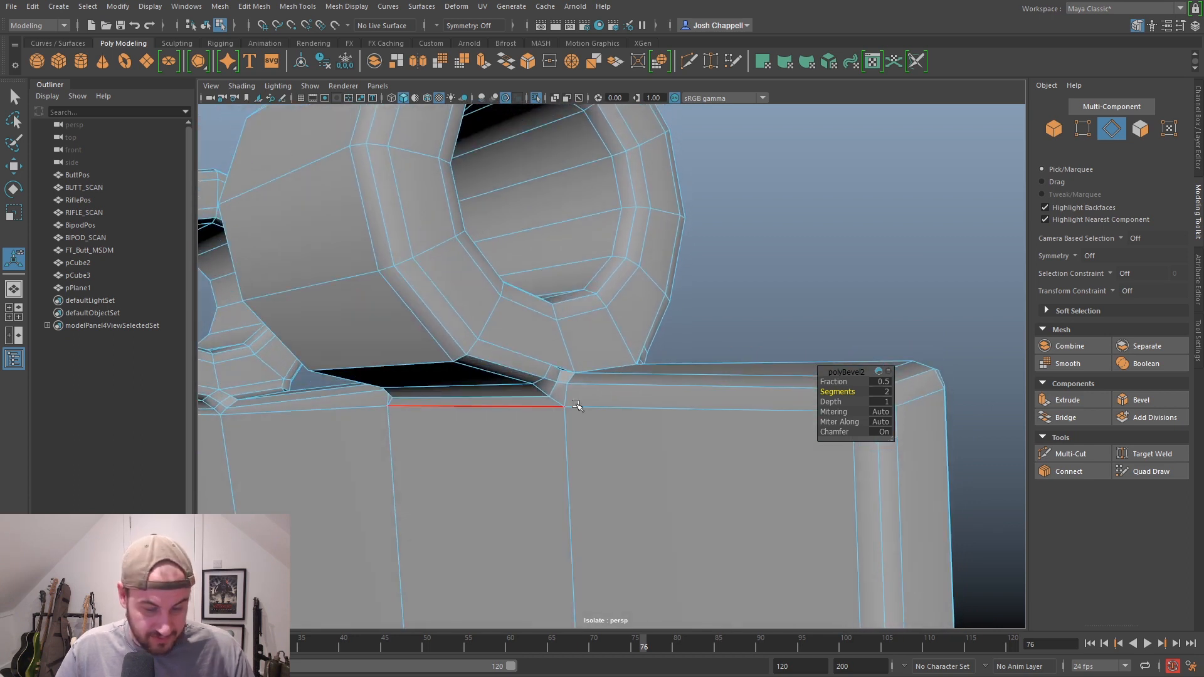
{"action": "left_click_drag", "start_coordinate": [828, 391], "coordinate": [821, 391]}
{"action": "left_click_drag", "start_coordinate": [645, 416], "coordinate": [672, 444], "text": "alt"}
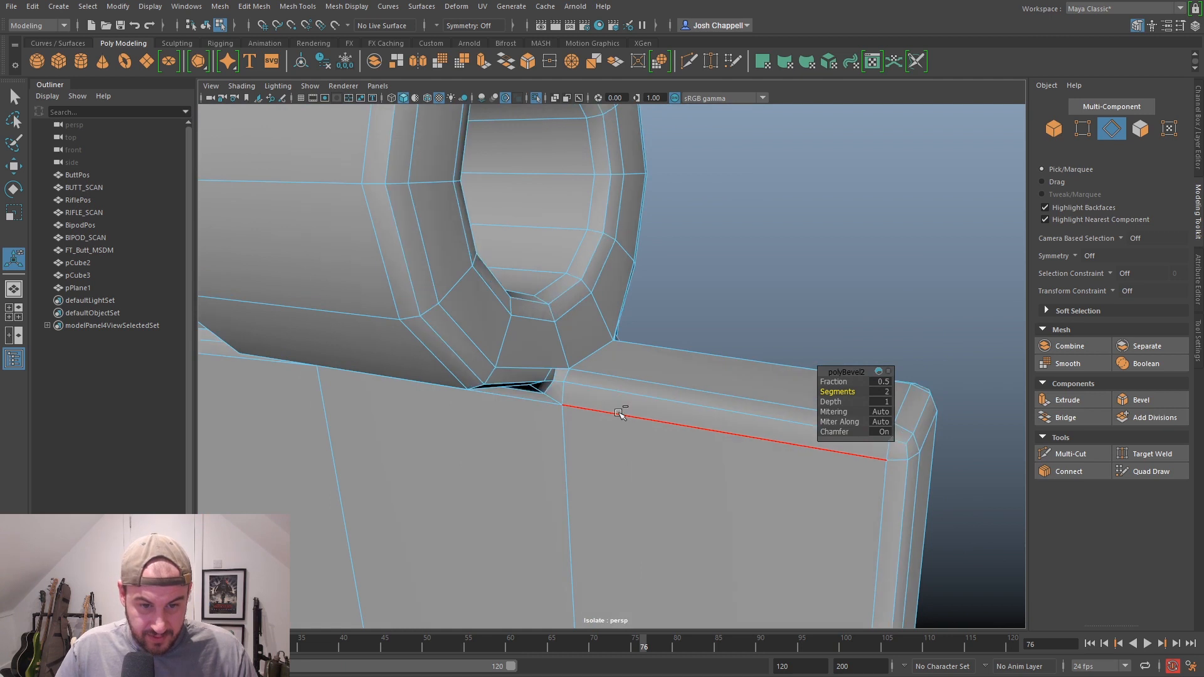
{"action": "key", "text": "ctrl+z"}
Add the missing edges where the knuckle bases meet the top of the upright plate to the selection
{"action": "left_click", "coordinate": [590, 370], "text": "shift"}
{"action": "scroll", "coordinate": [552, 401], "scroll_direction": "down", "scroll_amount": 2}
{"action": "left_click_drag", "start_coordinate": [521, 430], "coordinate": [665, 433], "text": "alt"}
{"action": "left_click", "coordinate": [442, 435], "text": "shift"}
{"action": "scroll", "coordinate": [455, 443], "scroll_direction": "down", "scroll_amount": 1}
{"action": "left_click_drag", "start_coordinate": [455, 443], "coordinate": [643, 351], "text": "alt"}
{"action": "left_click_drag", "start_coordinate": [548, 424], "coordinate": [630, 424], "text": "alt"}
Bevel the selected hinge edges with 2 segments and a fraction of 0.4
{"action": "left_click", "coordinate": [1136, 400]}
{"action": "left_click_drag", "start_coordinate": [702, 439], "coordinate": [840, 392], "text": "alt"}
{"action": "left_click_drag", "start_coordinate": [658, 374], "coordinate": [759, 380], "text": "alt"}
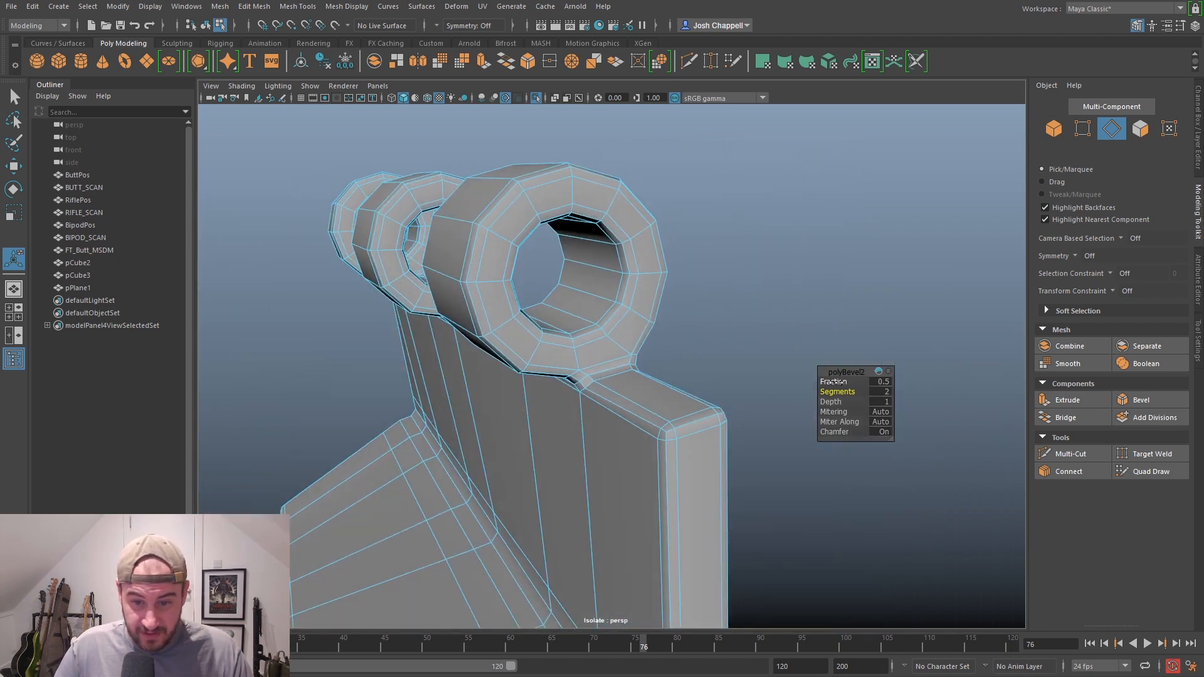
{"action": "left_click_drag", "start_coordinate": [833, 382], "coordinate": [646, 403]}
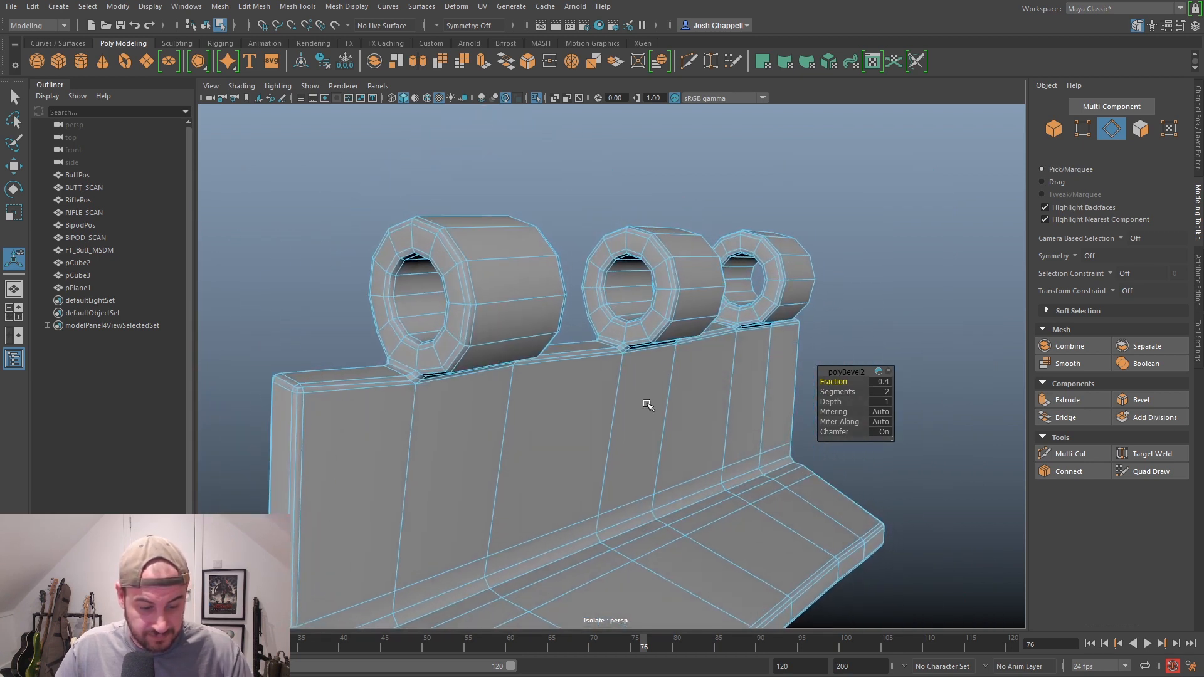
Compare the bevelled hinge section in smoothed and unsmoothed display
{"action": "key", "text": "3"}
{"action": "scroll", "coordinate": [627, 405], "scroll_direction": "down", "scroll_amount": 4}
{"action": "key", "text": "1"}
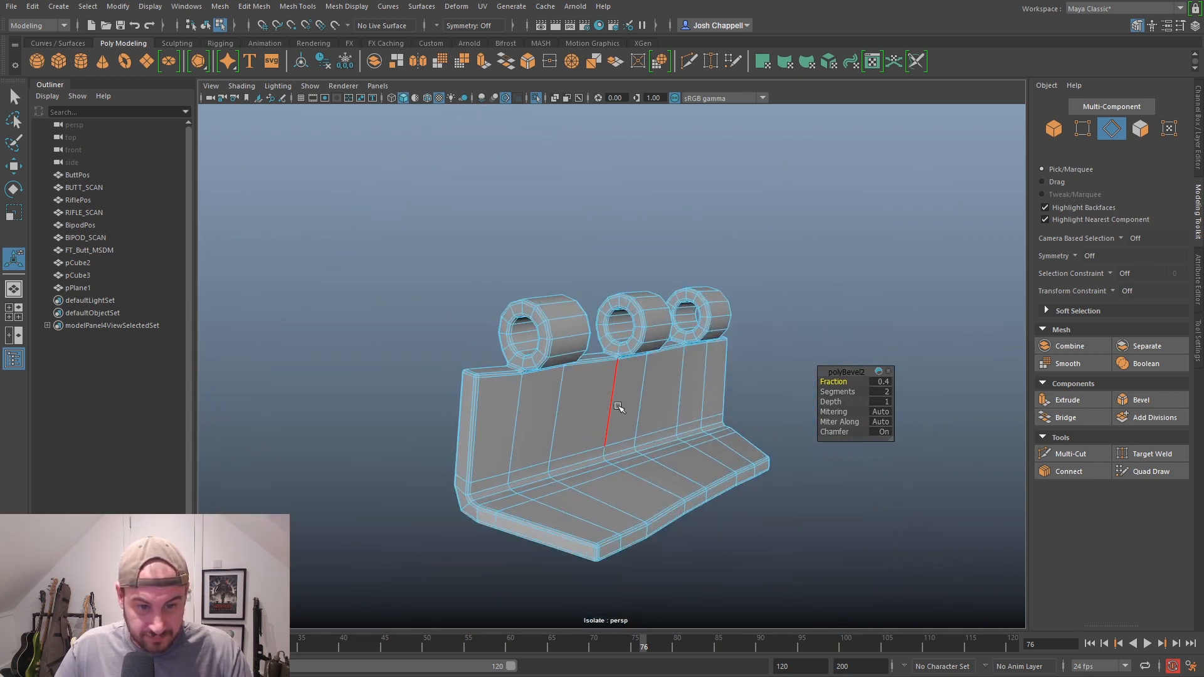
{"action": "key", "text": "3"}
{"action": "key", "text": "1"}
{"action": "key", "text": "3"}
Insert an edge loop across pCube2's upright plate just below the knuckles with Multi-Cut
{"action": "right_click_drag", "start_coordinate": [620, 365], "coordinate": [682, 347]}
{"action": "left_click", "coordinate": [814, 416]}
{"action": "left_click_drag", "start_coordinate": [814, 415], "coordinate": [740, 477], "text": "alt"}
{"action": "left_click", "coordinate": [675, 439]}
{"action": "scroll", "coordinate": [797, 409], "scroll_direction": "up", "scroll_amount": 2}
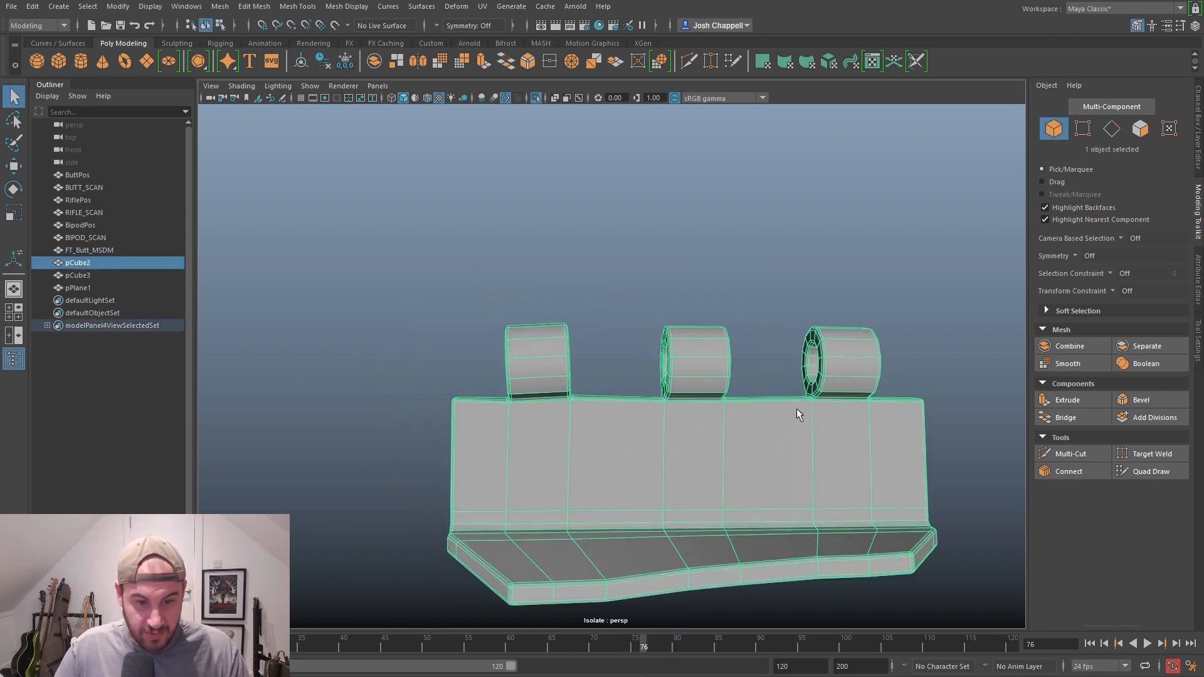
{"action": "left_click", "coordinate": [1091, 454]}
{"action": "scroll", "coordinate": [351, 496], "scroll_direction": "up", "scroll_amount": 5}
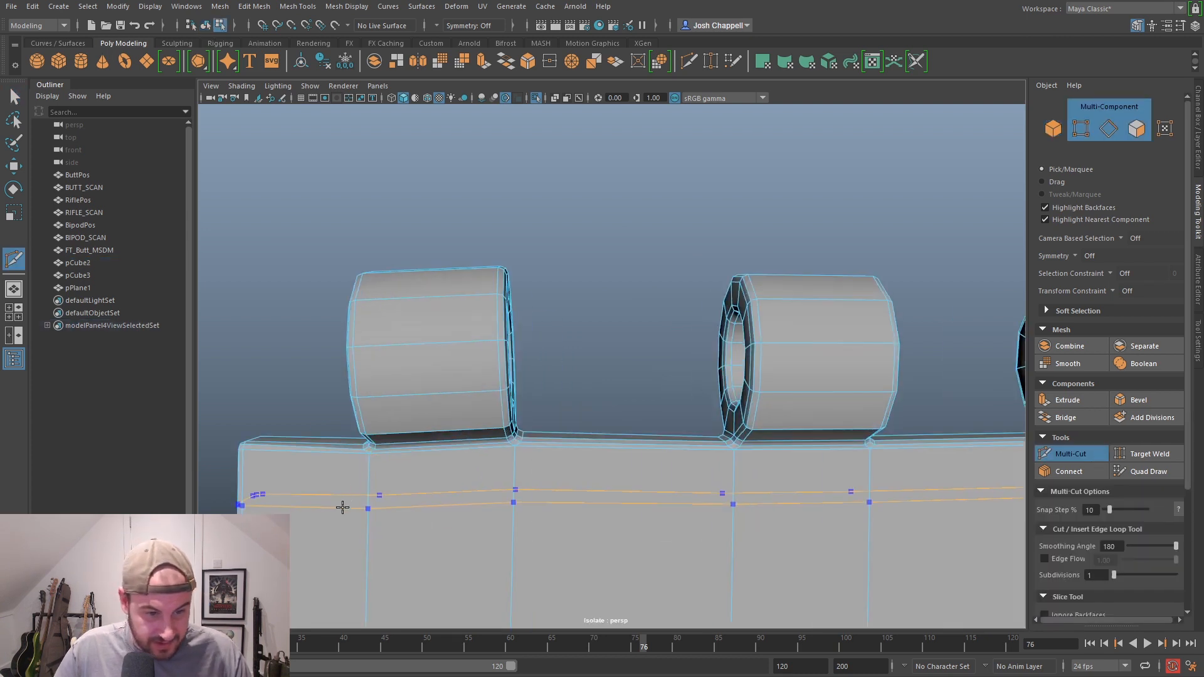
{"action": "left_click", "coordinate": [361, 483], "text": "ctrl"}
{"action": "scroll", "coordinate": [419, 524], "scroll_direction": "down", "scroll_amount": 5}
{"action": "left_click_drag", "start_coordinate": [419, 524], "coordinate": [497, 523], "text": "alt"}
{"action": "scroll", "coordinate": [618, 461], "scroll_direction": "up", "scroll_amount": 2}
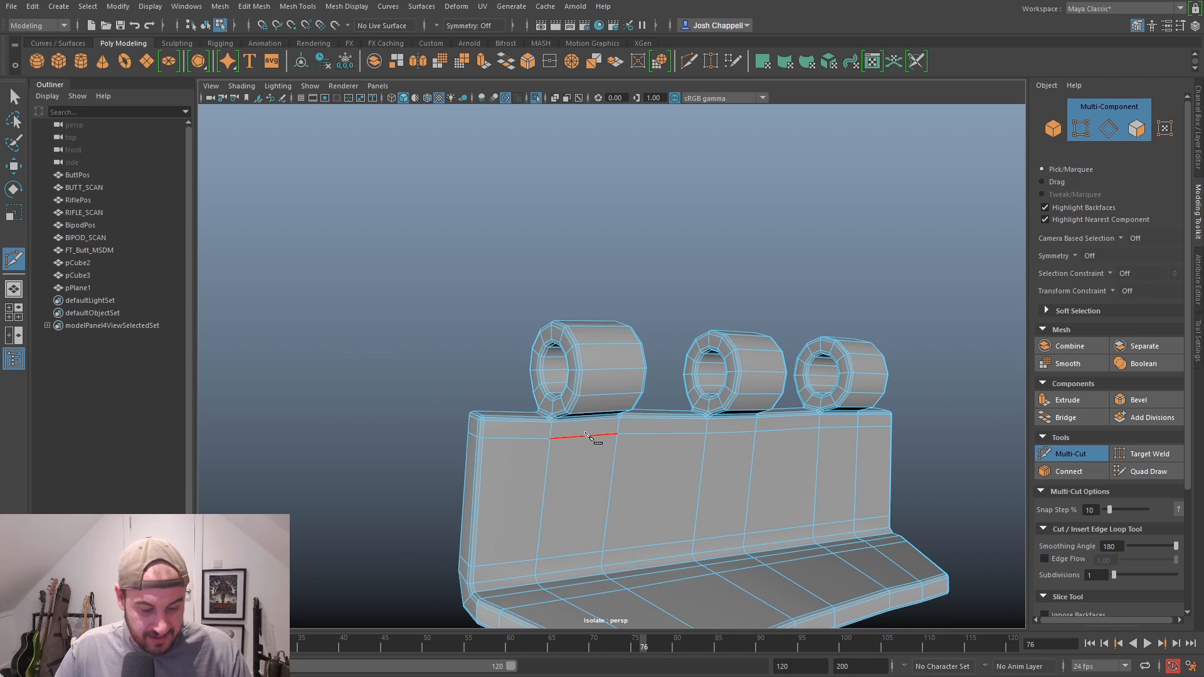
Check how the new edge loop below the knuckles affects the smoothed preview
{"action": "key", "text": "3"}
{"action": "key", "text": "1"}
{"action": "key", "text": "3"}
{"action": "key", "text": "1"}
{"action": "key", "text": "3"}
{"action": "key", "text": "1"}
{"action": "key", "text": "3"}
Leave Multi-Cut, return the hinge section to object mode, and end isolation to show the whole butt assembly
{"action": "left_click", "coordinate": [1060, 454]}
{"action": "scroll", "coordinate": [917, 464], "scroll_direction": "down", "scroll_amount": 5}
{"action": "left_click_drag", "start_coordinate": [915, 465], "coordinate": [855, 484], "text": "alt"}
{"action": "left_click_drag", "start_coordinate": [912, 379], "coordinate": [608, 447], "text": "alt"}
{"action": "middle_click_drag", "start_coordinate": [608, 447], "coordinate": [705, 419], "text": "alt"}
{"action": "right_click_drag", "start_coordinate": [705, 419], "coordinate": [771, 347]}
{"action": "left_click", "coordinate": [860, 298]}
{"action": "key", "text": "ctrl+1"}
{"action": "mouse_move", "coordinate": [615, 506]}
{"action": "left_mouse_down", "text": "alt"}
{"action": "mouse_move", "coordinate": [731, 528]}
{"action": "mouse_move", "coordinate": [586, 487]}
{"action": "mouse_move", "coordinate": [623, 500]}
{"action": "left_mouse_up", "text": "alt"}
{"action": "left_click", "coordinate": [624, 501]}
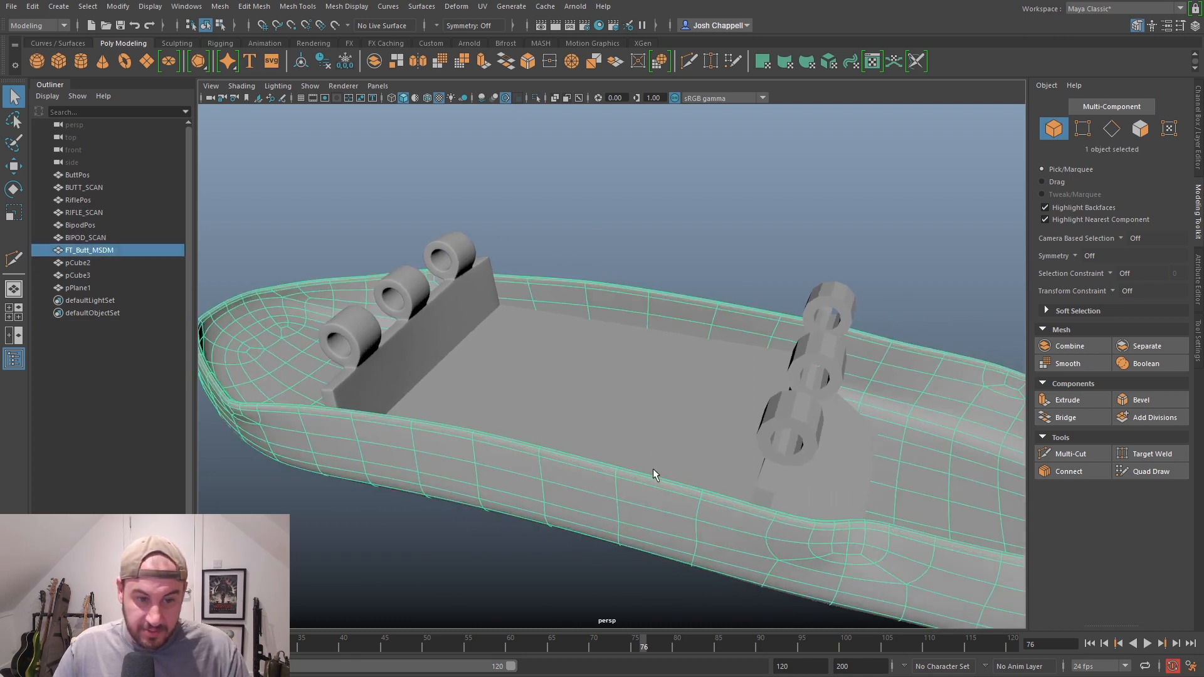
{"action": "left_click", "coordinate": [746, 183]}
Select the vertices at one end of the bevelled hinge section and move them slightly outward towards the butt wall
{"action": "left_click_drag", "start_coordinate": [746, 184], "coordinate": [808, 373], "text": "alt"}
{"action": "scroll", "coordinate": [752, 392], "scroll_direction": "up", "scroll_amount": 5}
{"action": "left_click", "coordinate": [706, 430]}
{"action": "right_click_drag", "start_coordinate": [706, 430], "coordinate": [651, 365]}
{"action": "left_click_drag", "start_coordinate": [651, 365], "coordinate": [759, 407], "text": "alt"}
{"action": "left_click_drag", "start_coordinate": [736, 476], "coordinate": [674, 594]}
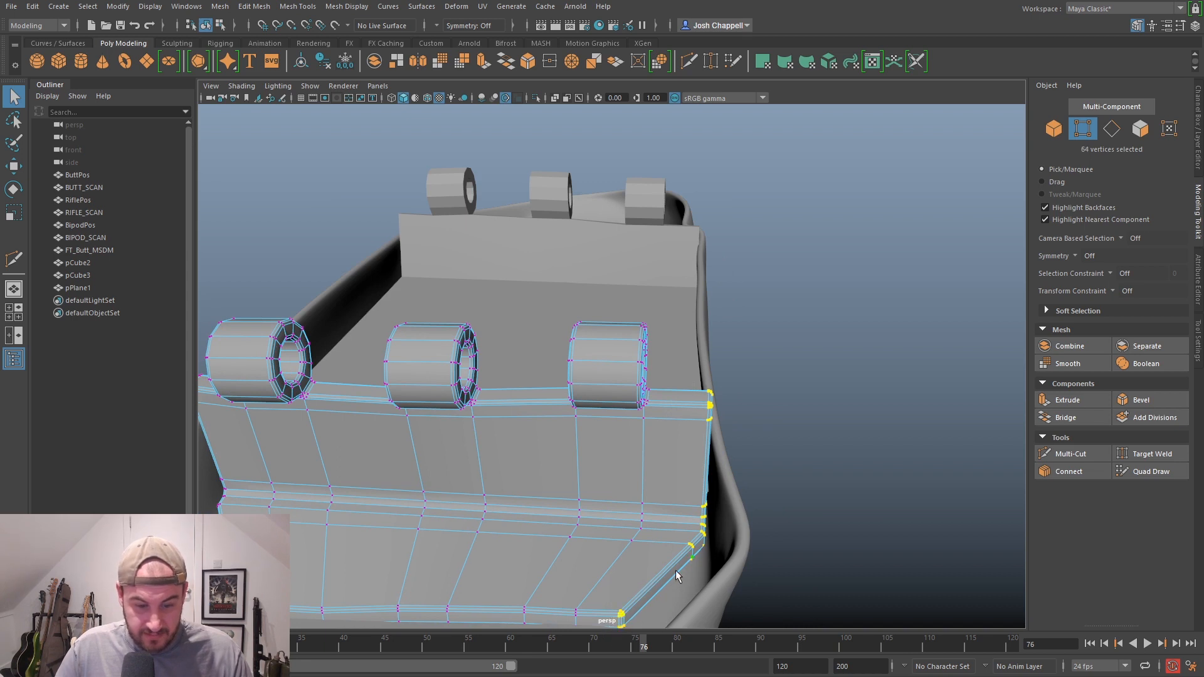
{"action": "key", "text": "w"}
{"action": "left_click_drag", "start_coordinate": [701, 504], "coordinate": [704, 505]}
Select the vertices at the opposite end of the hinge section and move them outward to Z -1.51
{"action": "left_click_drag", "start_coordinate": [600, 522], "coordinate": [744, 480], "text": "alt"}
{"action": "left_click_drag", "start_coordinate": [756, 479], "coordinate": [741, 477], "text": "alt"}
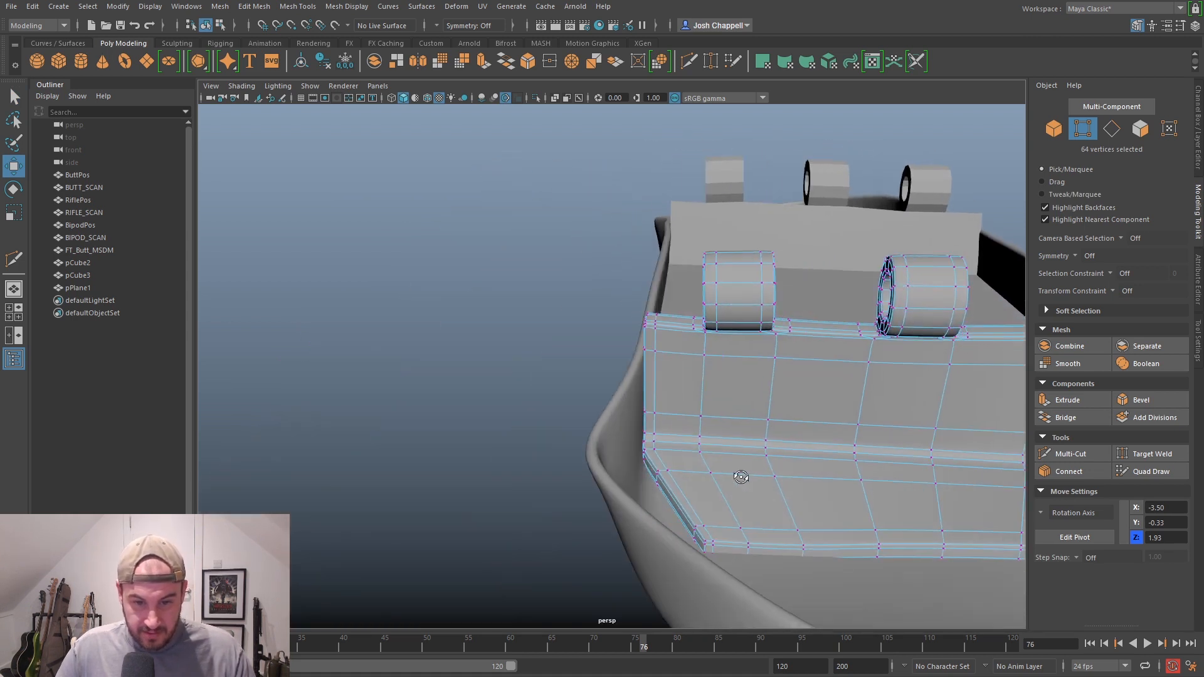
{"action": "left_click_drag", "start_coordinate": [582, 262], "coordinate": [676, 507]}
{"action": "left_click_drag", "start_coordinate": [657, 562], "coordinate": [718, 521], "text": "ctrl+shift"}
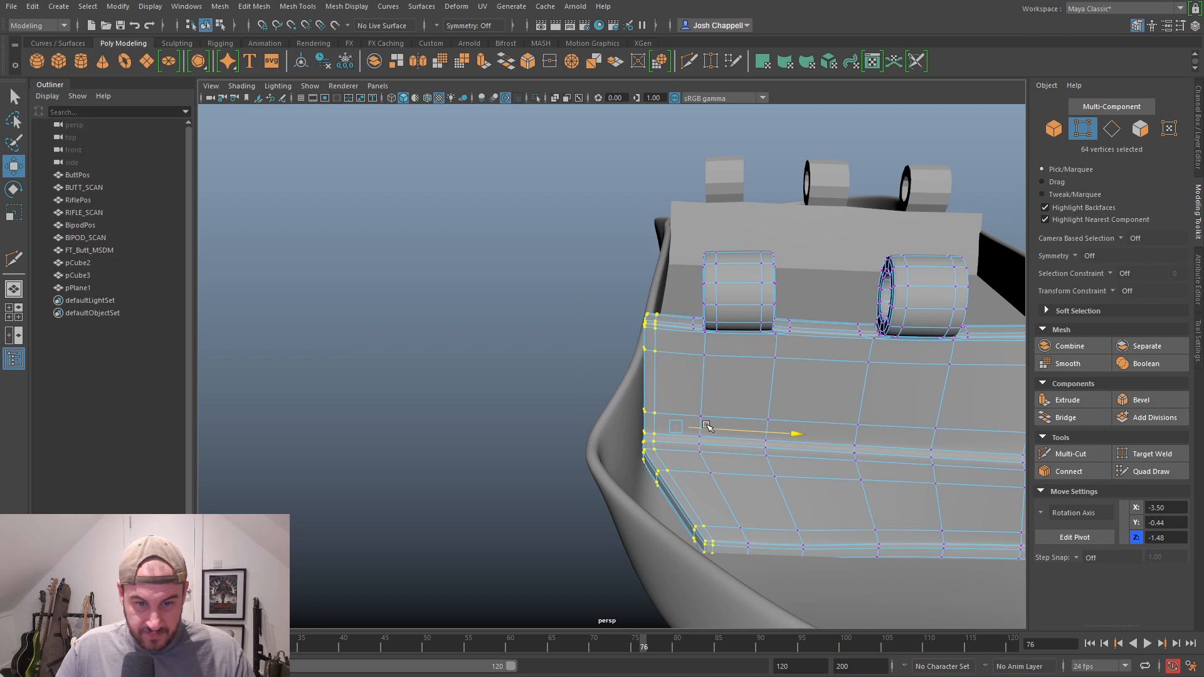
{"action": "left_click_drag", "start_coordinate": [707, 426], "coordinate": [712, 462], "text": "alt"}
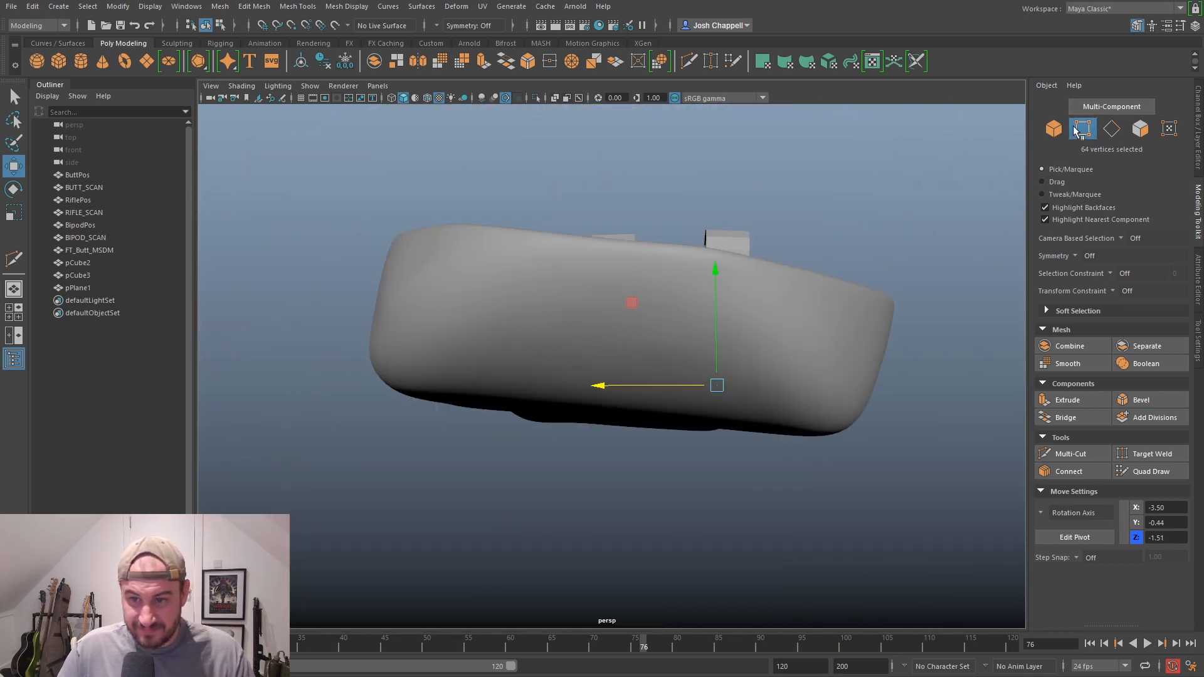
Return to object mode and isolate the other hinge section, pCube3, in the viewport
{"action": "left_click", "coordinate": [1057, 129]}
{"action": "left_click_drag", "start_coordinate": [909, 185], "coordinate": [758, 293], "text": "alt"}
{"action": "left_click", "coordinate": [718, 331]}
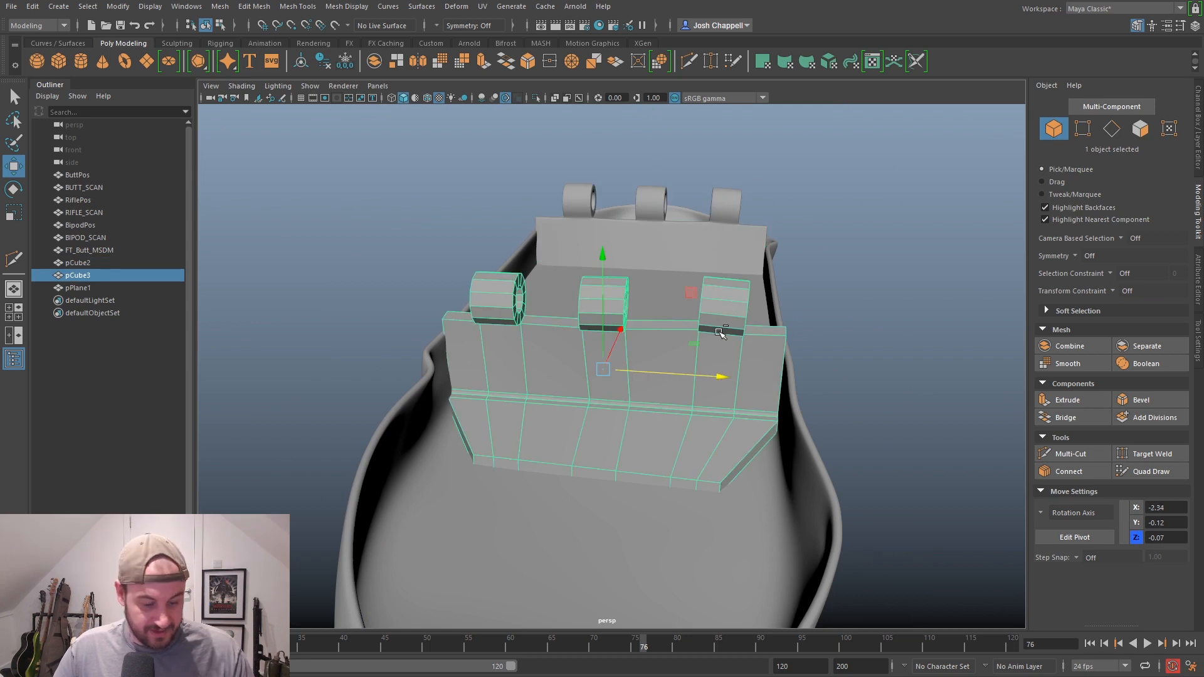
{"action": "key", "text": "ctrl+1"}
{"action": "left_click_drag", "start_coordinate": [763, 419], "coordinate": [723, 421], "text": "alt"}
{"action": "middle_click_drag", "start_coordinate": [724, 422], "coordinate": [706, 447], "text": "alt"}
Select the border edge loops around pCube3's upright plate and lower flange
{"action": "right_click_drag", "start_coordinate": [703, 364], "coordinate": [702, 330]}
{"action": "double_click", "coordinate": [640, 514]}
{"action": "double_click", "coordinate": [639, 515], "text": "shift"}
{"action": "left_click_drag", "start_coordinate": [761, 335], "coordinate": [702, 388], "text": "shift"}
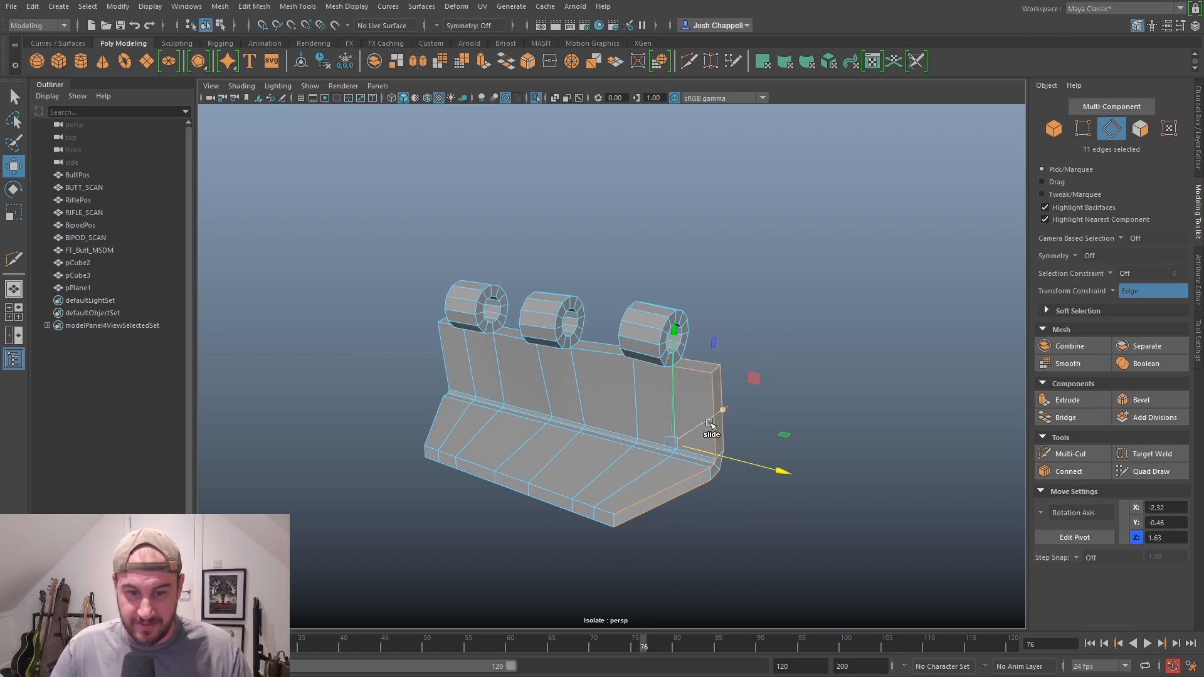
{"action": "scroll", "coordinate": [708, 421], "scroll_direction": "up", "scroll_amount": 4}
{"action": "double_click", "coordinate": [635, 526], "text": "shift"}
{"action": "left_click_drag", "start_coordinate": [285, 388], "coordinate": [311, 415], "text": "shift"}
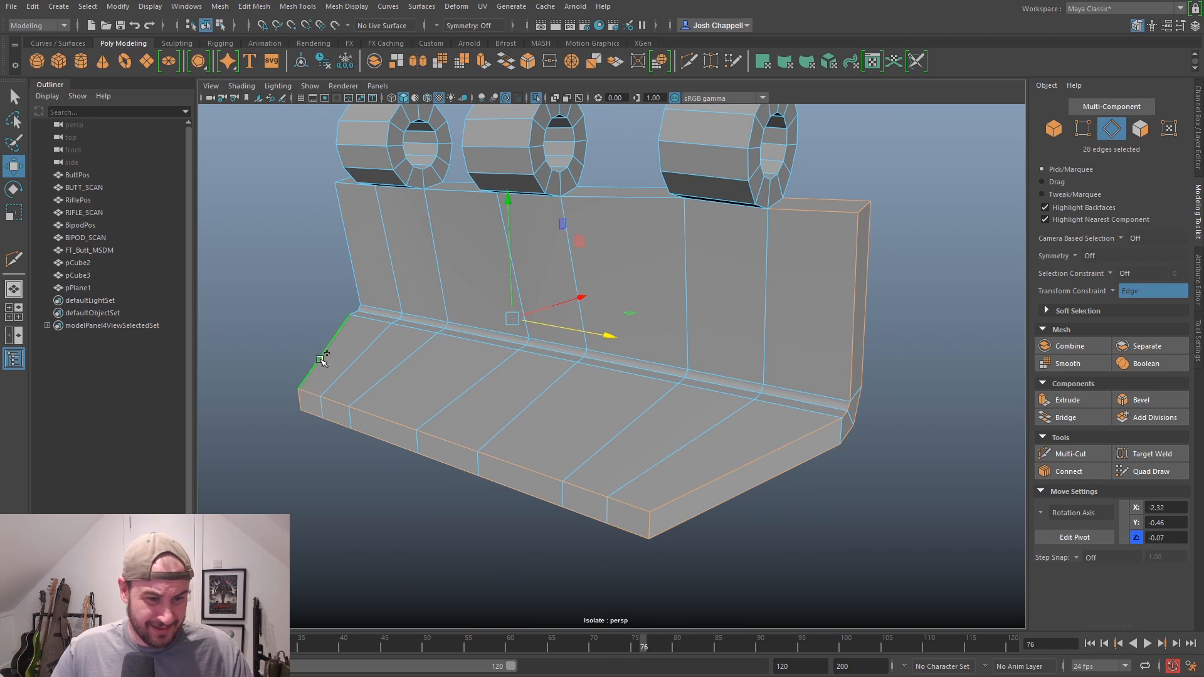
{"action": "double_click", "coordinate": [355, 278], "text": "shift"}
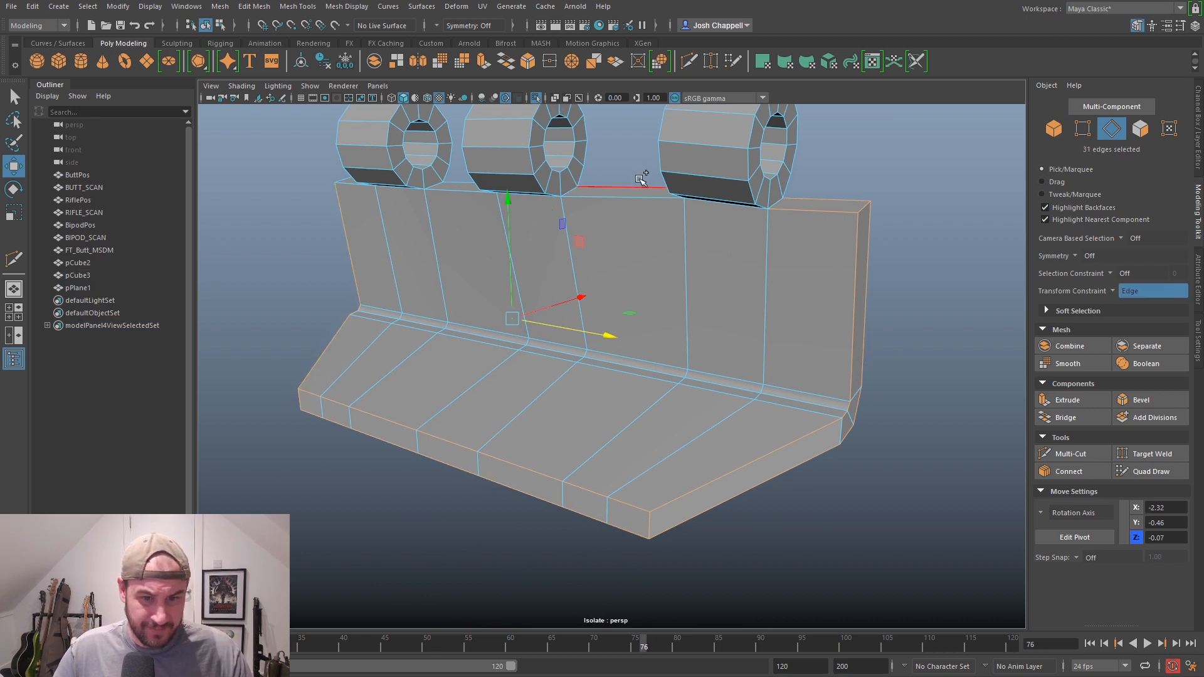
{"action": "left_click_drag", "start_coordinate": [639, 180], "coordinate": [641, 204], "text": "ctrl+shift"}
Add pCube3's knuckle rim loops and the plate's top edges between the knuckles to the selection
{"action": "middle_click_drag", "start_coordinate": [751, 169], "coordinate": [657, 312], "text": "alt"}
{"action": "scroll", "coordinate": [678, 270], "scroll_direction": "up", "scroll_amount": 5}
{"action": "double_click", "coordinate": [681, 261], "text": "shift"}
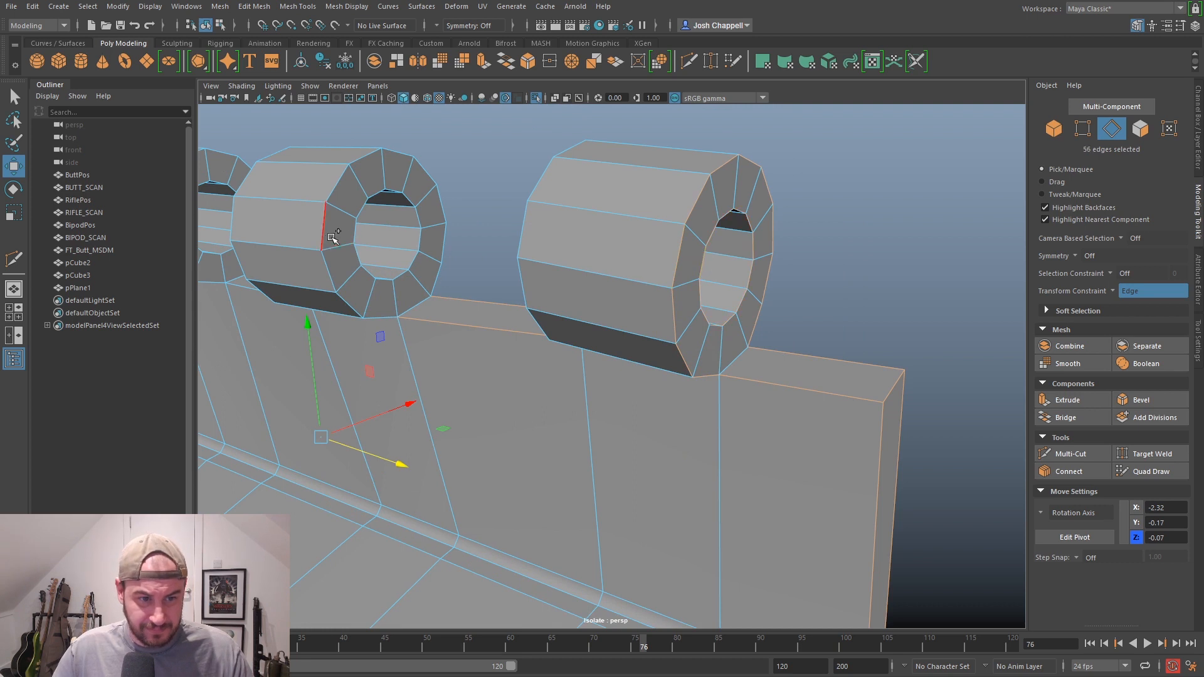
{"action": "double_click", "coordinate": [324, 236], "text": "shift"}
{"action": "left_click", "coordinate": [416, 305], "text": "shift"}
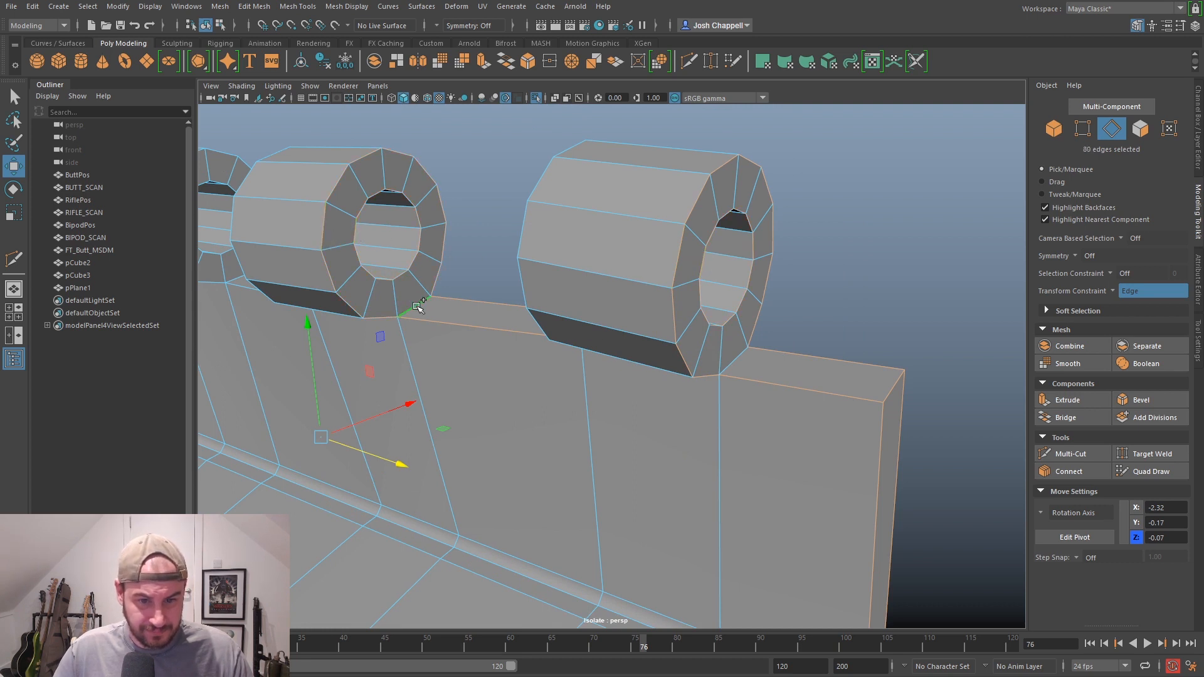
{"action": "left_click", "coordinate": [727, 367], "text": "shift"}
{"action": "middle_click_drag", "start_coordinate": [325, 300], "coordinate": [546, 347], "text": "alt"}
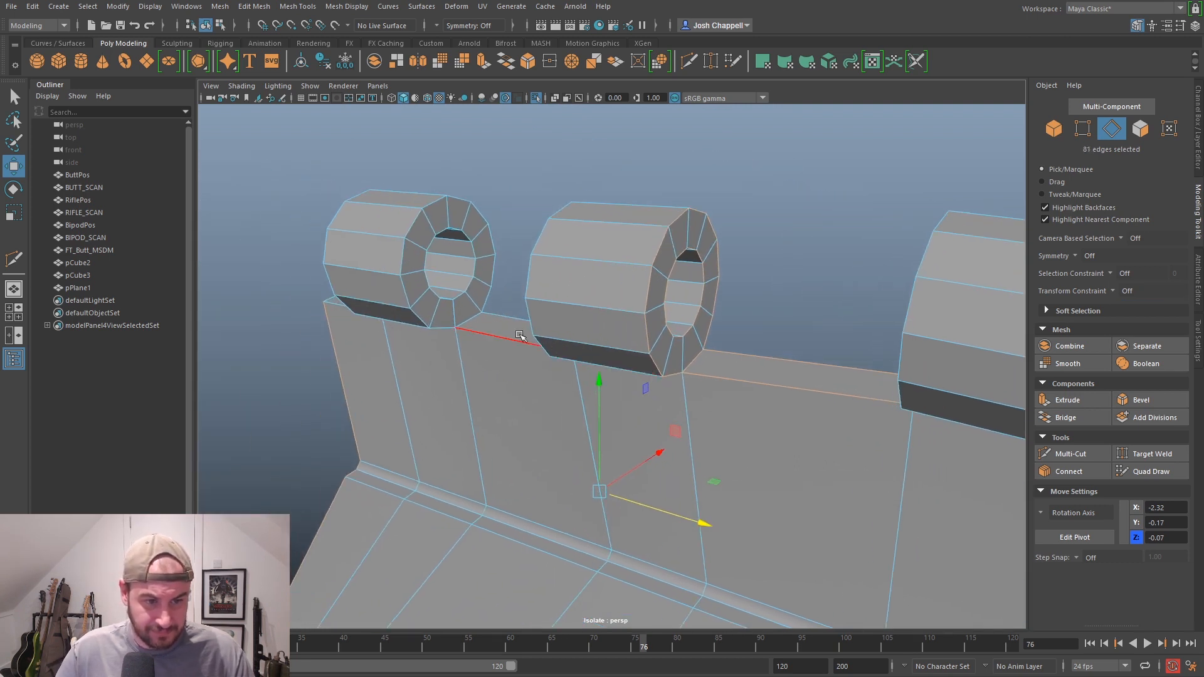
{"action": "left_click", "coordinate": [472, 318], "text": "shift"}
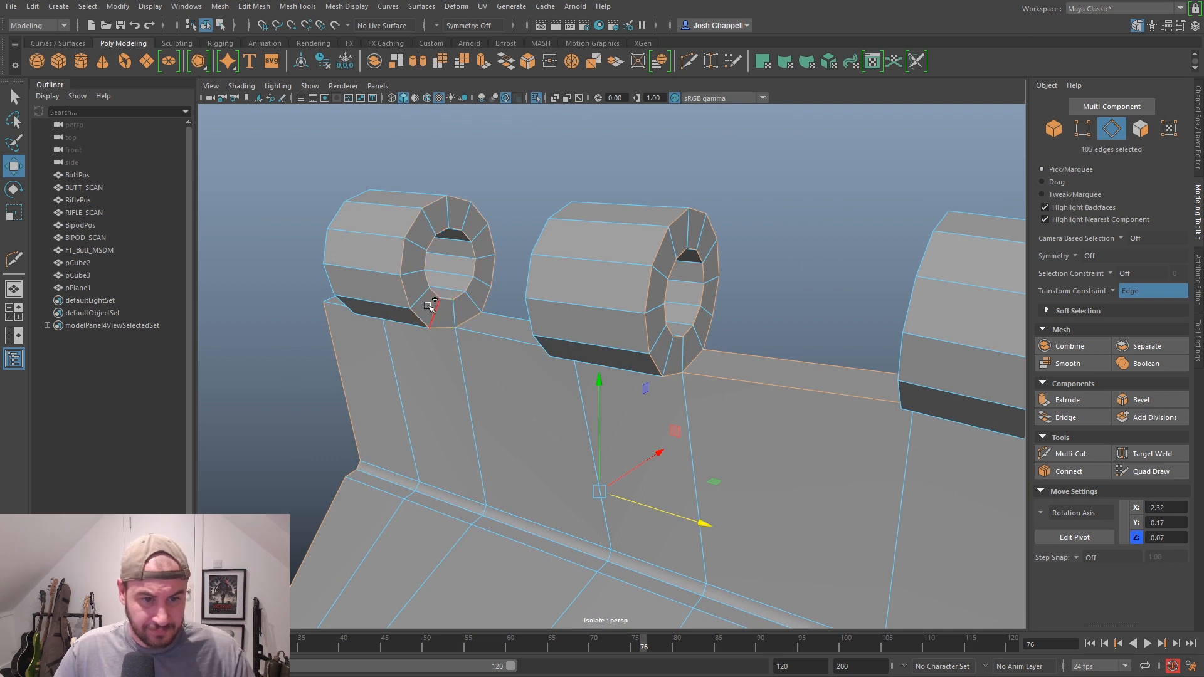
{"action": "left_click", "coordinate": [498, 340], "text": "shift"}
{"action": "left_click", "coordinate": [503, 316], "text": "shift"}
Add the upright plate's end top edges and its flange-side top edges around the knuckles to the edge selection
{"action": "scroll", "coordinate": [417, 431], "scroll_direction": "down", "scroll_amount": 3}
{"action": "left_click_drag", "start_coordinate": [418, 431], "coordinate": [596, 414], "text": "alt"}
{"action": "left_click", "coordinate": [605, 352], "text": "shift"}
{"action": "double_click", "coordinate": [589, 382], "text": "shift"}
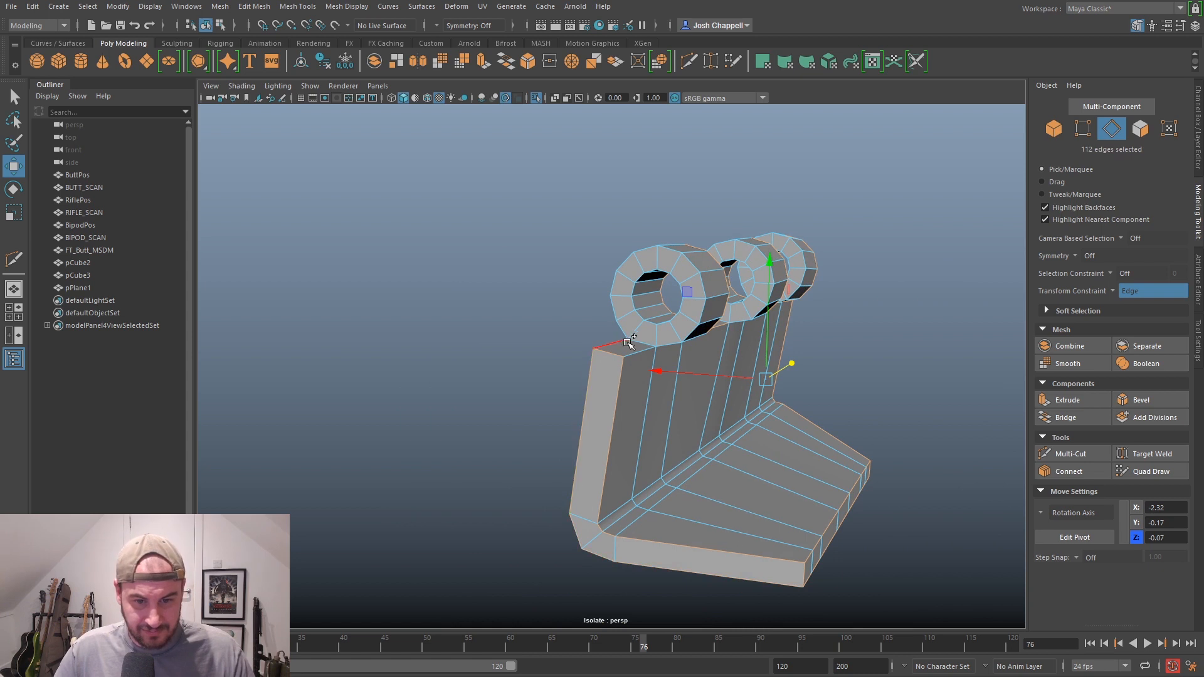
{"action": "left_click_drag", "start_coordinate": [631, 524], "coordinate": [650, 479], "text": "alt"}
{"action": "left_click_drag", "start_coordinate": [699, 331], "coordinate": [552, 395], "text": "alt"}
{"action": "left_click", "coordinate": [592, 360], "text": "shift"}
{"action": "left_click_drag", "start_coordinate": [731, 406], "coordinate": [746, 360], "text": "alt"}
{"action": "left_click", "coordinate": [764, 343], "text": "shift"}
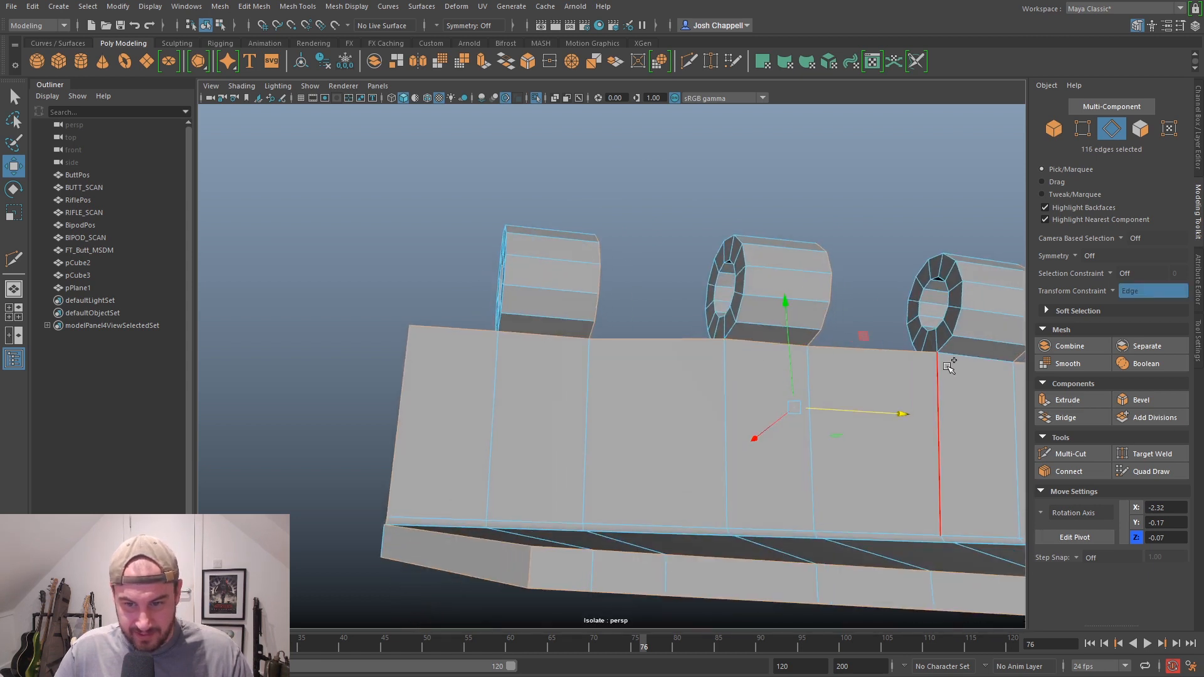
{"action": "left_click", "coordinate": [960, 358], "text": "shift"}
Add the top edges between the knuckles on the plate's outer face to the edge selection
{"action": "scroll", "coordinate": [810, 432], "scroll_direction": "down", "scroll_amount": 5}
{"action": "left_click_drag", "start_coordinate": [734, 441], "coordinate": [976, 454], "text": "alt"}
{"action": "scroll", "coordinate": [678, 370], "scroll_direction": "up", "scroll_amount": 5}
{"action": "left_click", "coordinate": [683, 378], "text": "shift"}
{"action": "left_click", "coordinate": [502, 375], "text": "shift"}
{"action": "left_click", "coordinate": [339, 375], "text": "shift"}
{"action": "left_click_drag", "start_coordinate": [379, 398], "coordinate": [449, 316], "text": "alt"}
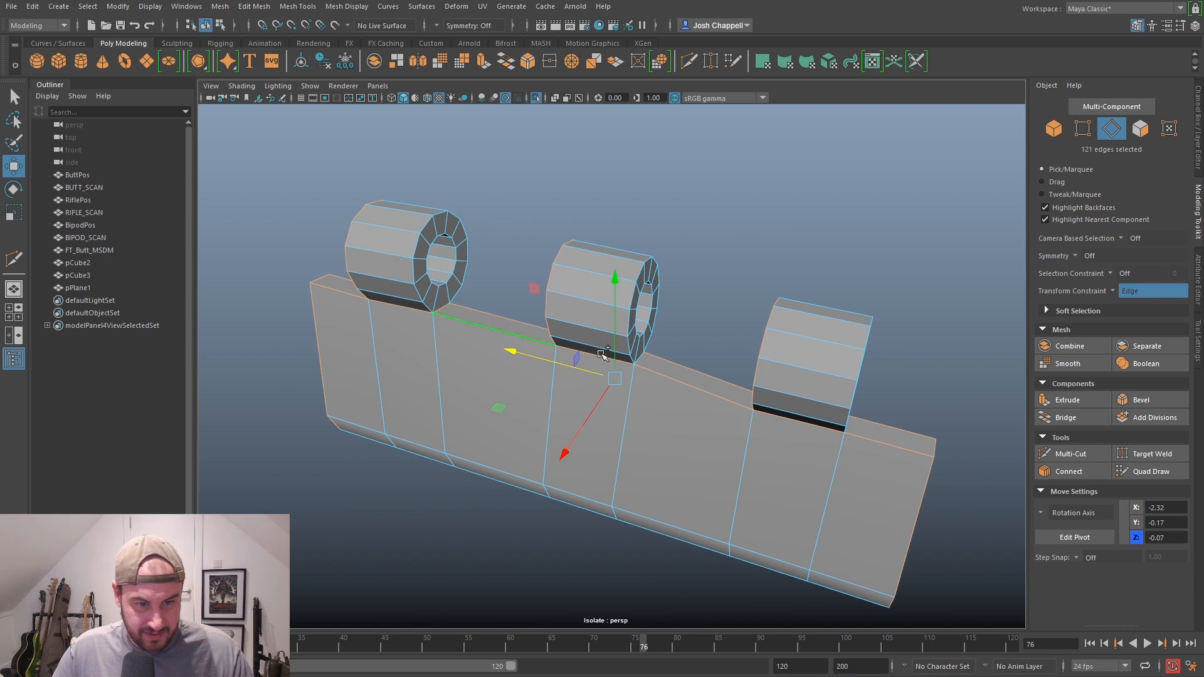
Add the remaining rim edge loops on the three knuckles and the nearby plate edge to the selection
{"action": "double_click", "coordinate": [429, 251], "text": "shift"}
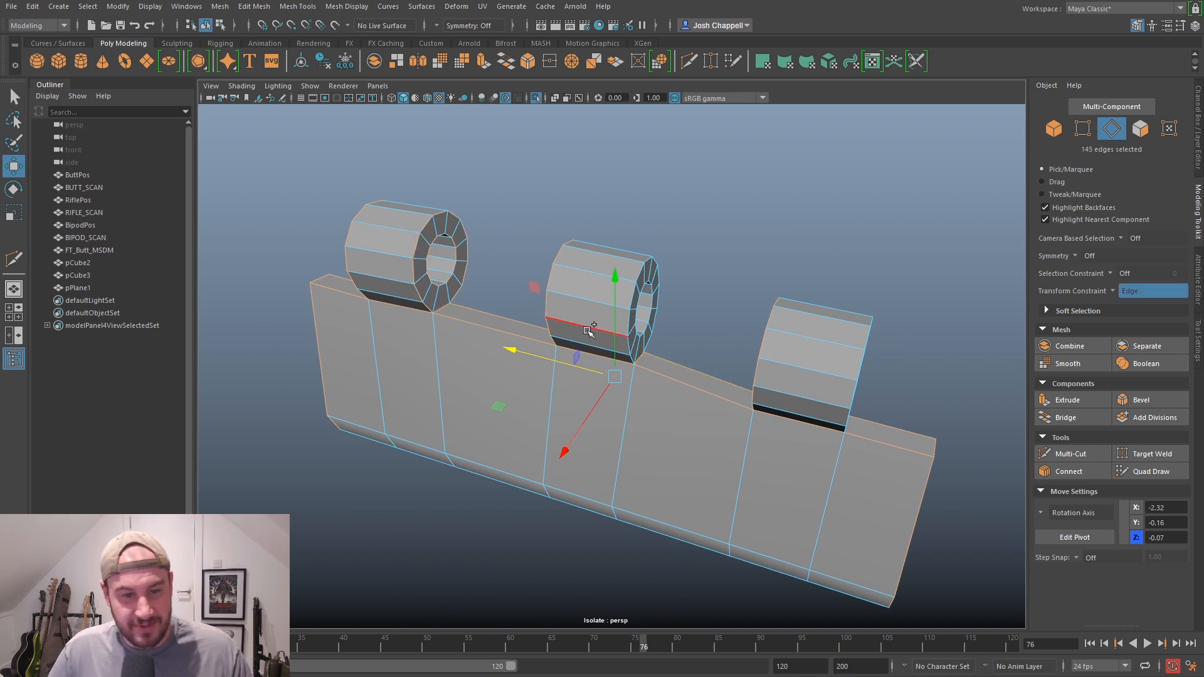
{"action": "double_click", "coordinate": [641, 300], "text": "shift"}
{"action": "left_click_drag", "start_coordinate": [858, 392], "coordinate": [809, 392], "text": "alt"}
{"action": "left_click", "coordinate": [822, 417], "text": "shift"}
{"action": "double_click", "coordinate": [843, 435], "text": "shift"}
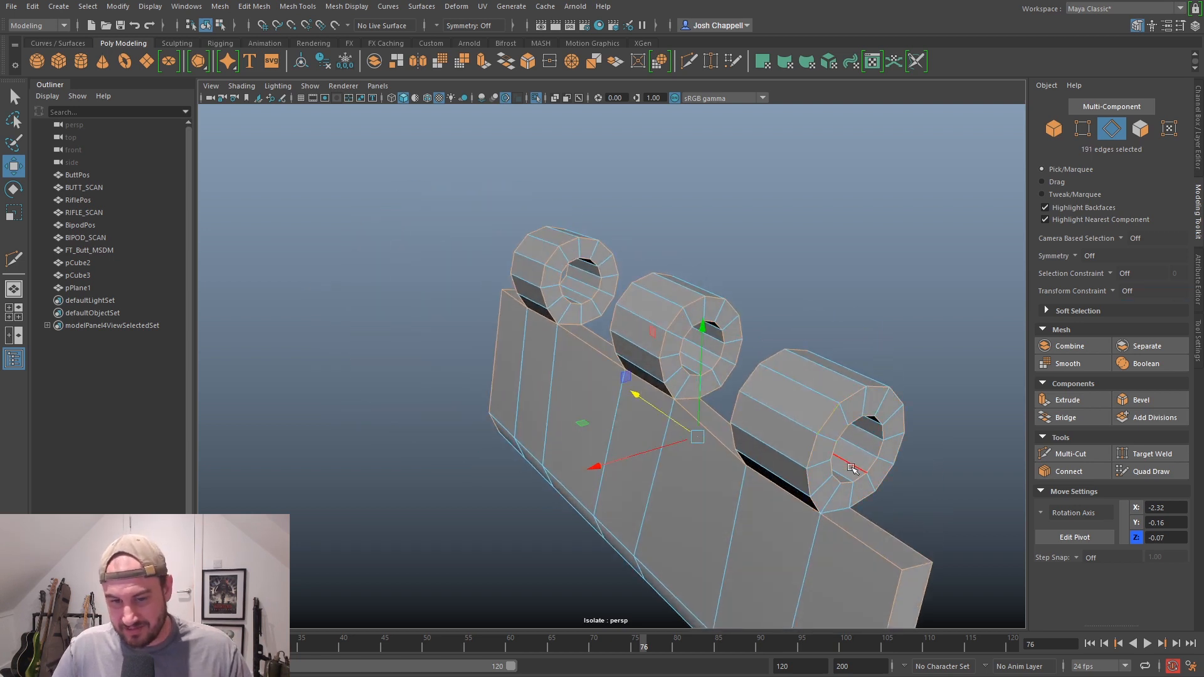
{"action": "left_click", "coordinate": [806, 509], "text": "shift"}
{"action": "left_click_drag", "start_coordinate": [814, 500], "coordinate": [863, 444], "text": "alt"}
{"action": "scroll", "coordinate": [646, 425], "scroll_direction": "down", "scroll_amount": 3}
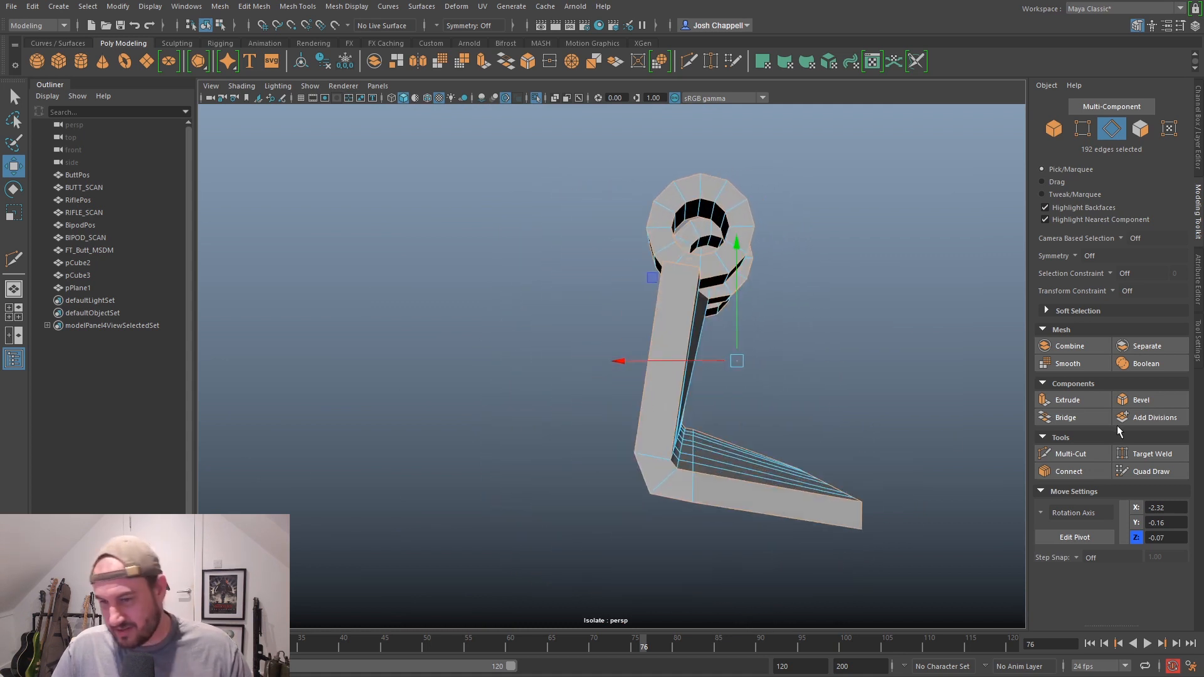
Bevel the selected edges of pCube3 with a reduced fraction for narrow support edges and return to object mode
{"action": "left_click", "coordinate": [1140, 400]}
{"action": "left_click_drag", "start_coordinate": [888, 296], "coordinate": [484, 389], "text": "alt"}
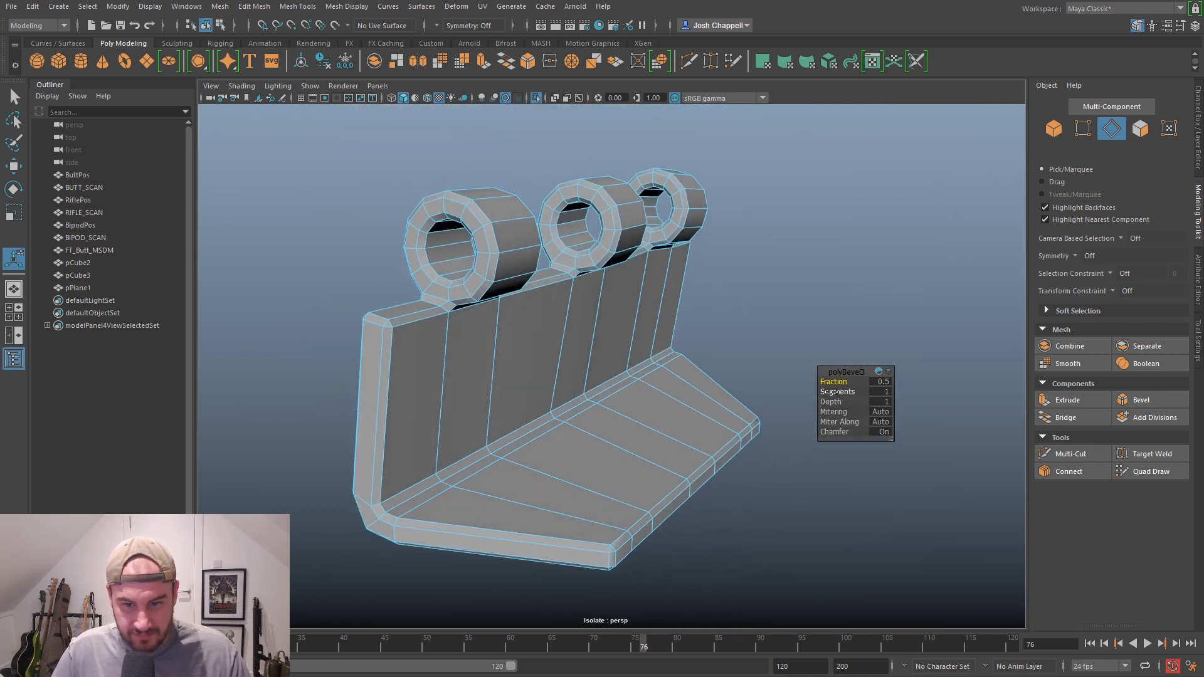
{"action": "left_click_drag", "start_coordinate": [838, 393], "coordinate": [831, 380]}
{"action": "left_click_drag", "start_coordinate": [659, 402], "coordinate": [544, 406], "text": "alt"}
{"action": "right_click_drag", "start_coordinate": [568, 359], "coordinate": [607, 327]}
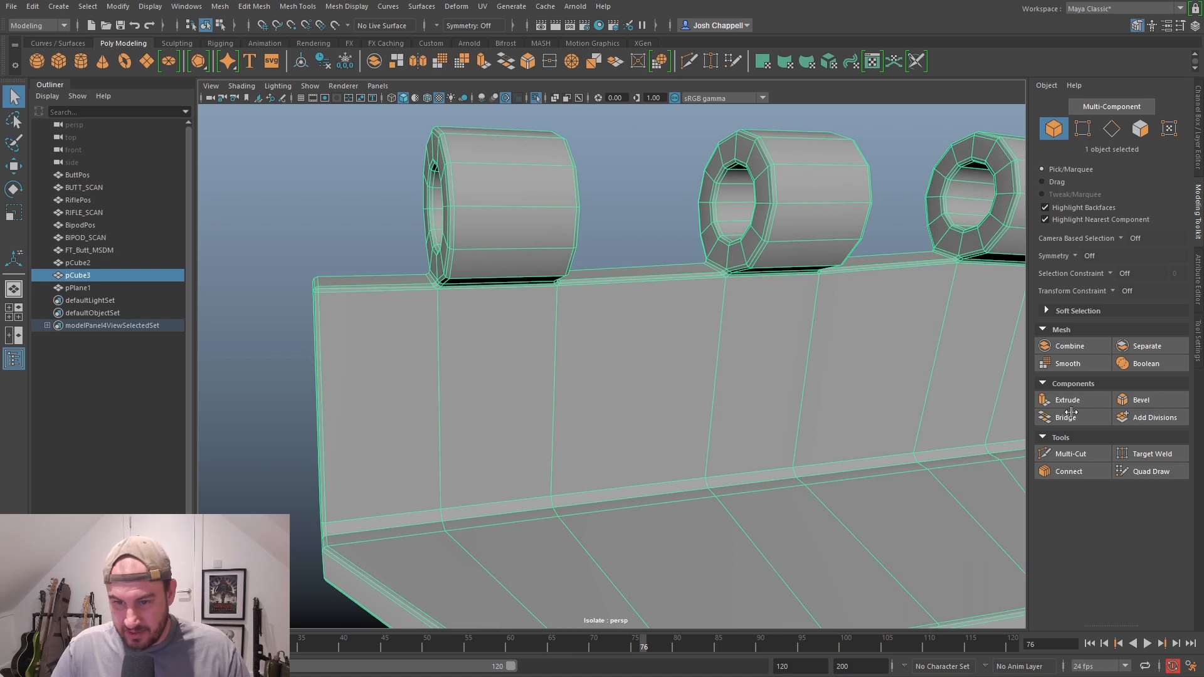
Insert supporting edge loops across pCube3's upright plate with Multi-Cut and check the smooth preview
{"action": "left_click", "coordinate": [1072, 453]}
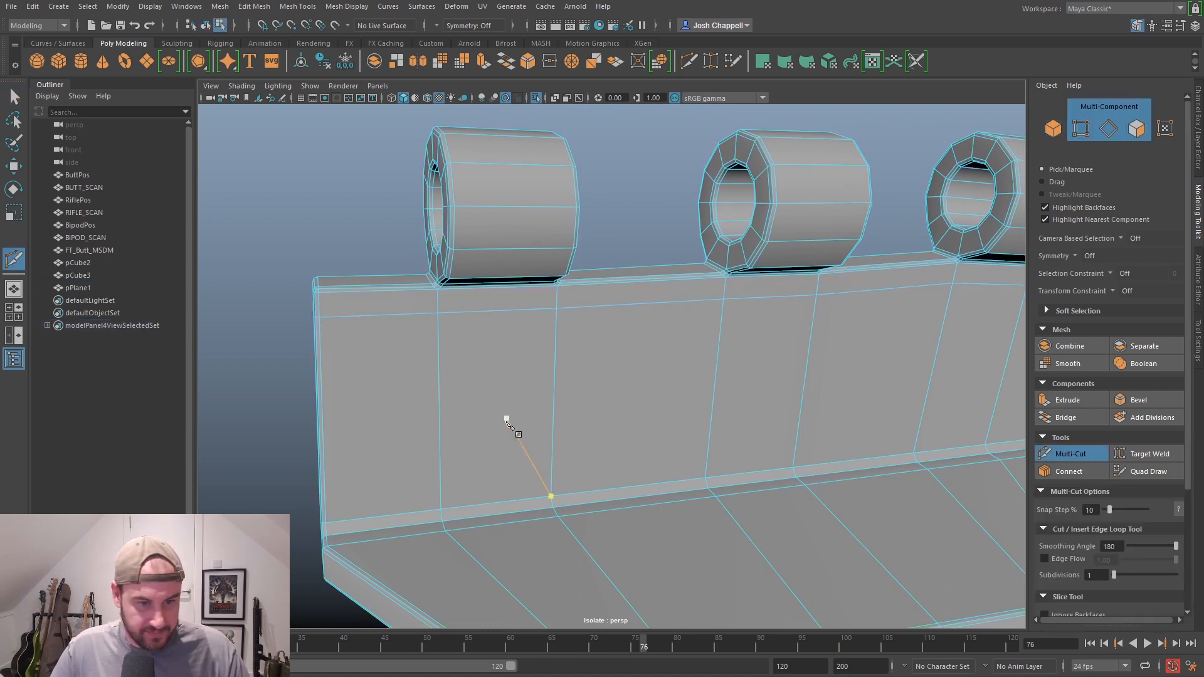
{"action": "right_click_drag", "start_coordinate": [511, 422], "coordinate": [497, 342], "text": "alt"}
{"action": "left_click_drag", "start_coordinate": [494, 337], "coordinate": [539, 408], "text": "alt"}
{"action": "left_click", "coordinate": [441, 331], "text": "ctrl"}
{"action": "left_click", "coordinate": [536, 401]}
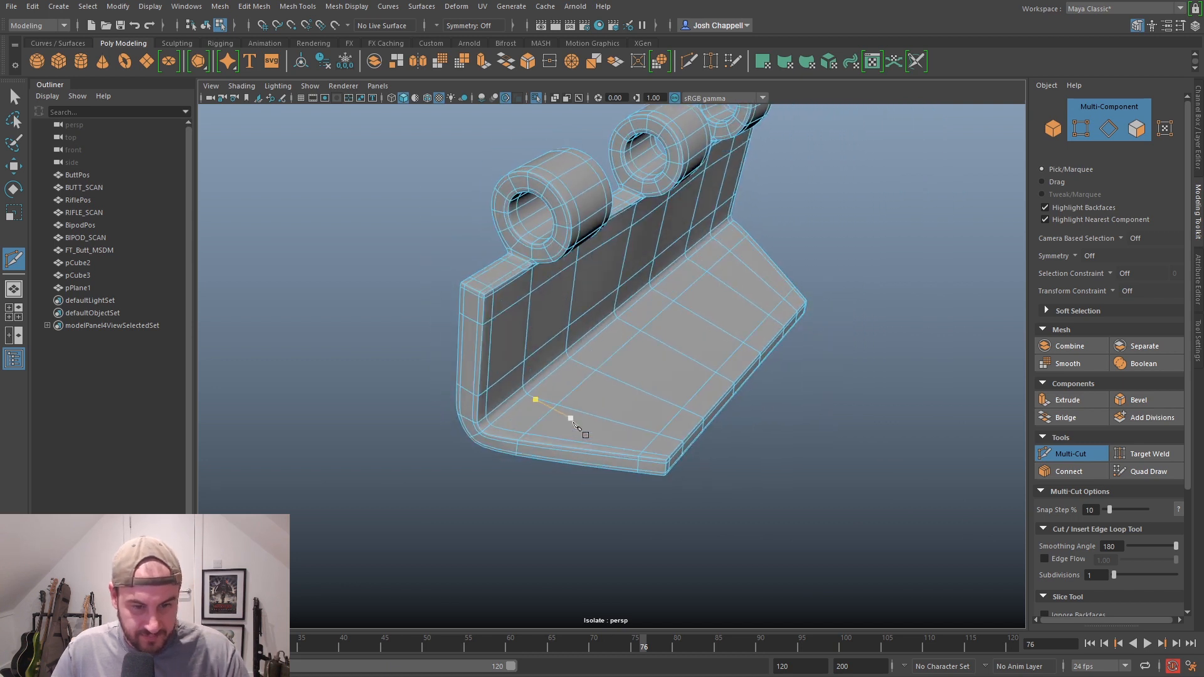
{"action": "key", "text": "Escape"}
{"action": "key", "text": "3"}
{"action": "key", "text": "1"}
{"action": "key", "text": "3"}
{"action": "key", "text": "1"}
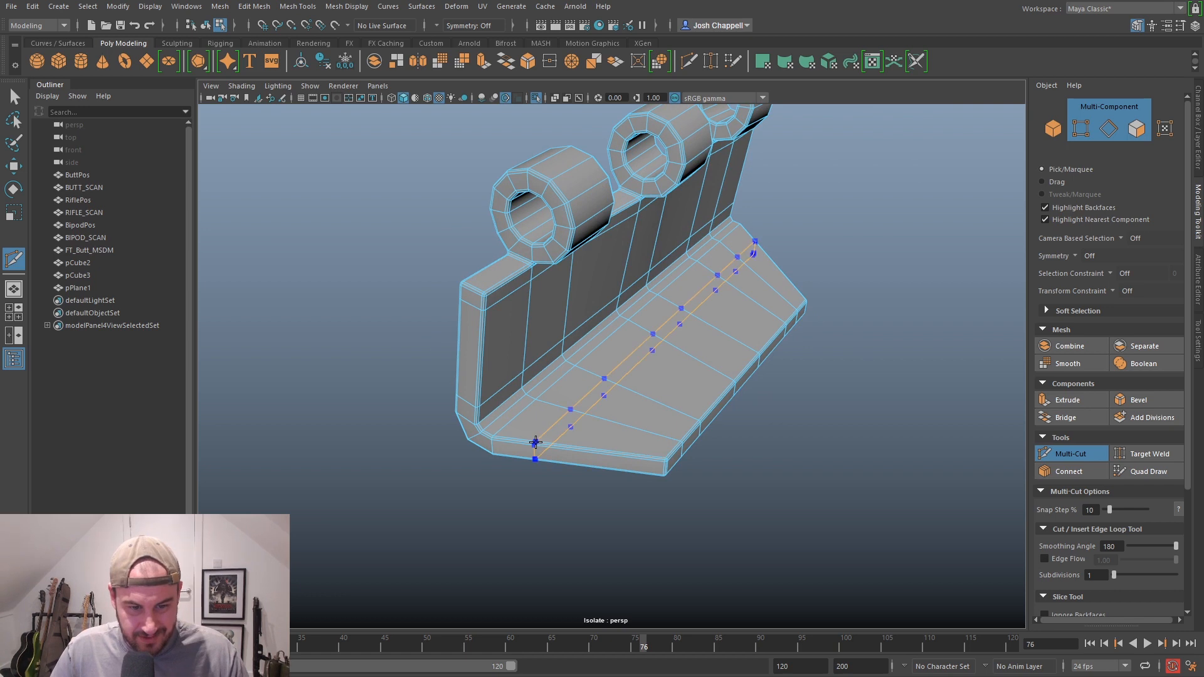
Insert edge loops along pCube3's lower flange, near the bend and near its outer edge
{"action": "left_click", "coordinate": [541, 443], "text": "ctrl"}
{"action": "left_click", "coordinate": [638, 461], "text": "ctrl"}
{"action": "left_click_drag", "start_coordinate": [637, 461], "coordinate": [547, 417], "text": "alt"}
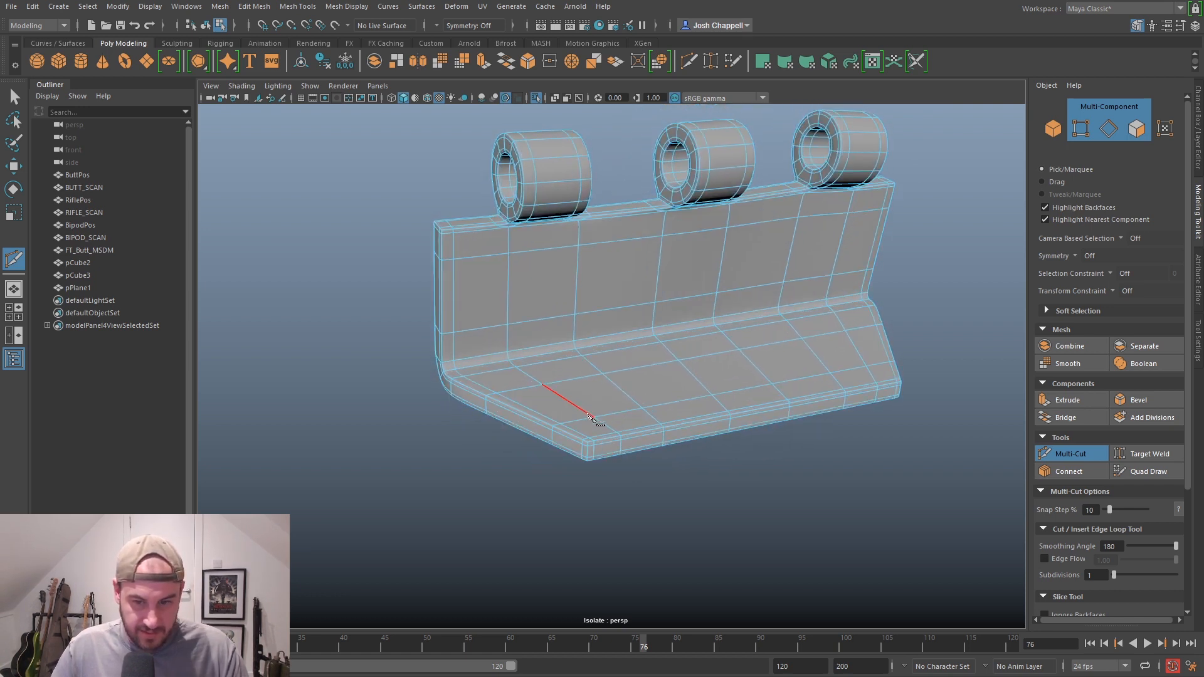
{"action": "left_click", "coordinate": [1083, 457]}
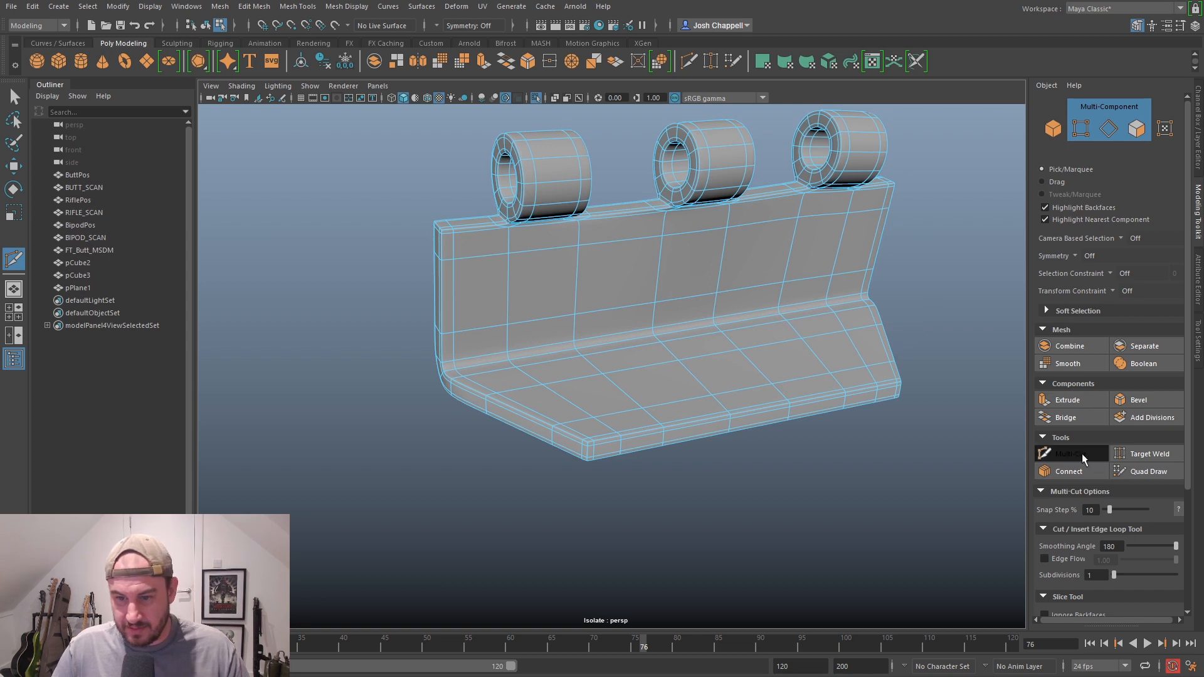
Turn off isolation, return to object mode and clear the selection to view the whole butt assembly
{"action": "scroll", "coordinate": [834, 356], "scroll_direction": "down", "scroll_amount": 5}
{"action": "key", "text": "ctrl+1"}
{"action": "right_click_drag", "start_coordinate": [679, 332], "coordinate": [746, 317]}
{"action": "left_click", "coordinate": [864, 272]}
{"action": "left_click_drag", "start_coordinate": [864, 272], "coordinate": [741, 304], "text": "alt"}
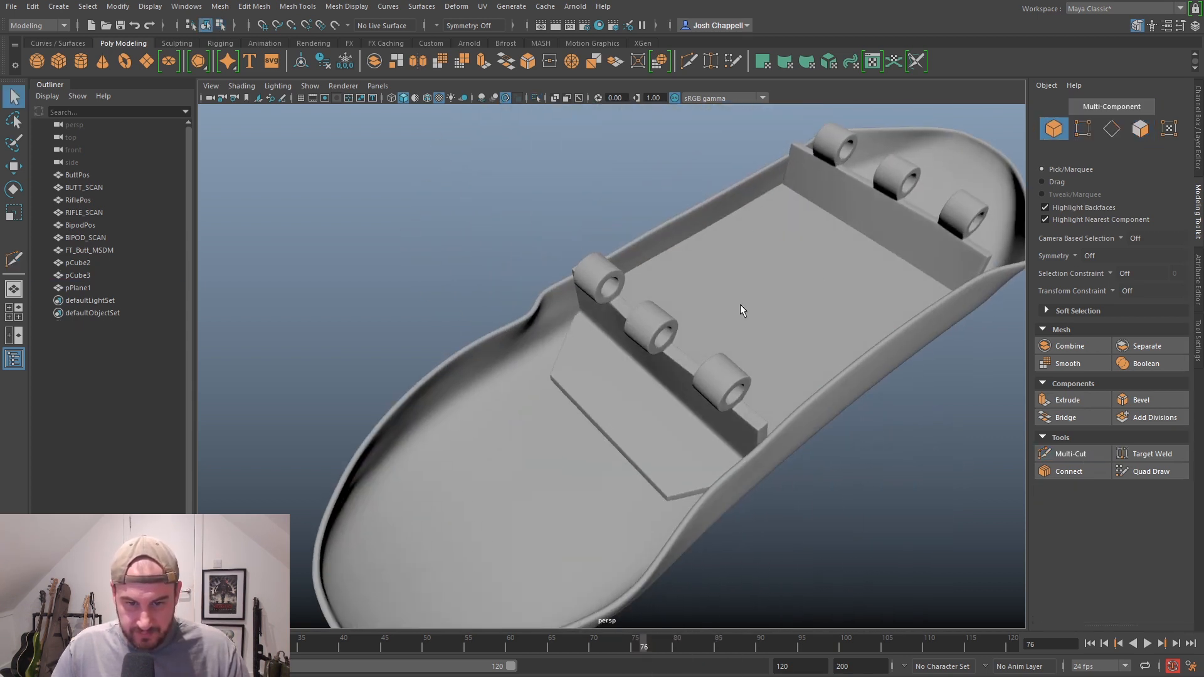
{"action": "left_click", "coordinate": [752, 299]}
{"action": "scroll", "coordinate": [634, 183], "scroll_direction": "down", "scroll_amount": 5}
{"action": "left_click", "coordinate": [615, 224]}
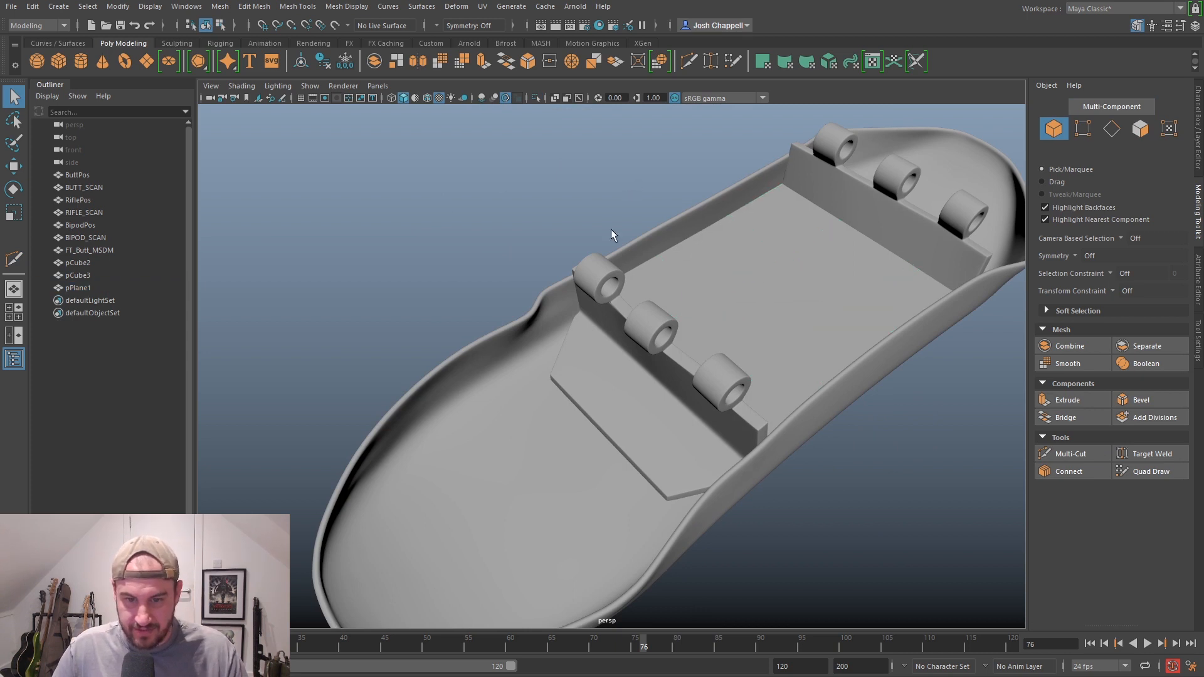
{"action": "scroll", "coordinate": [639, 307], "scroll_direction": "down", "scroll_amount": 4}
{"action": "left_click_drag", "start_coordinate": [639, 306], "coordinate": [581, 389], "text": "alt"}
{"action": "scroll", "coordinate": [581, 389], "scroll_direction": "up", "scroll_amount": 3}
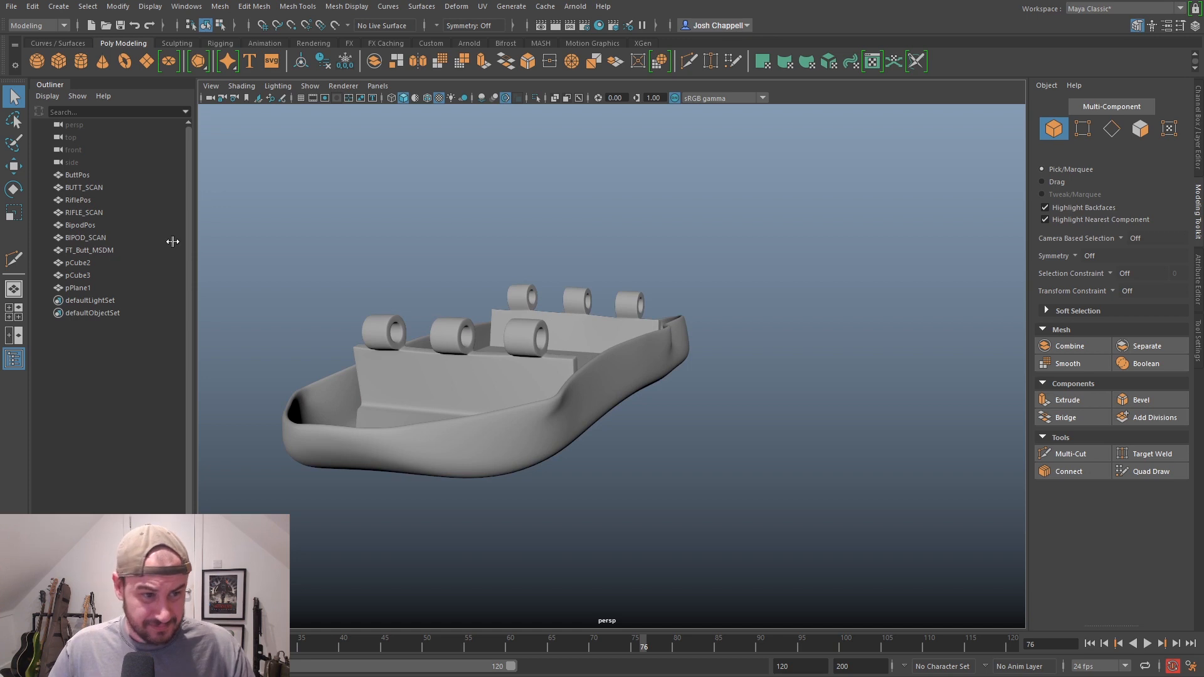
Select pPlane1 and examine how the floor plane sits between the two hinge sections
{"action": "left_click", "coordinate": [88, 287]}
{"action": "left_click_drag", "start_coordinate": [502, 303], "coordinate": [572, 344], "text": "alt"}
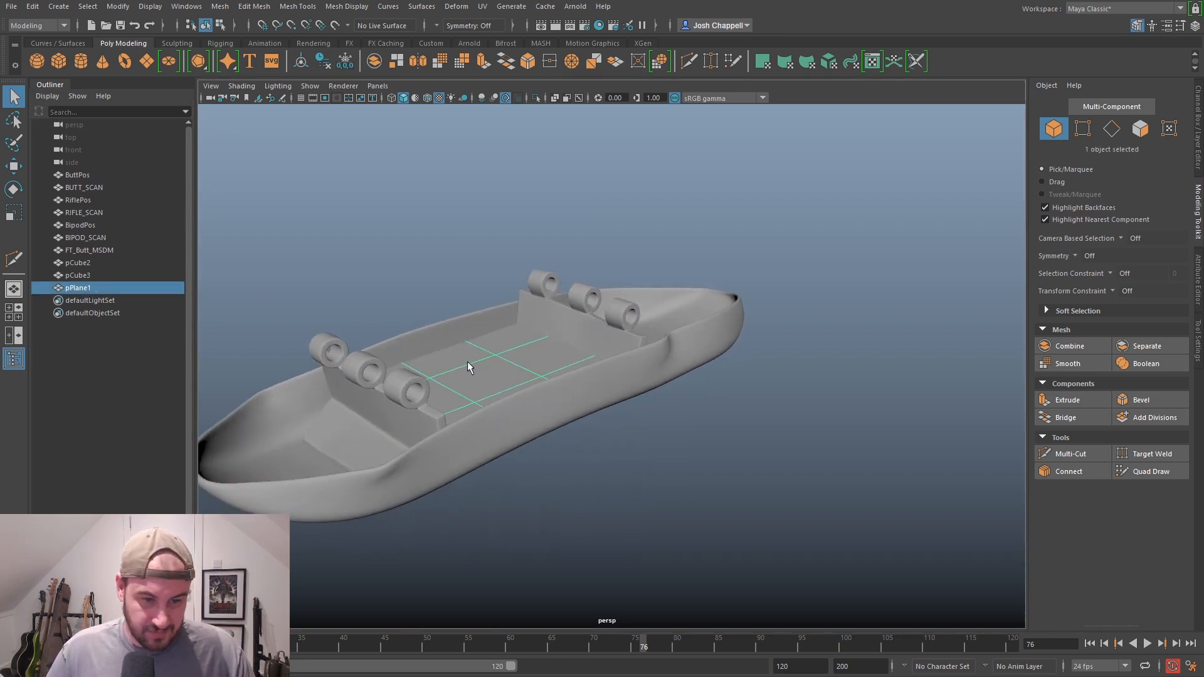
{"action": "middle_click_drag", "start_coordinate": [386, 393], "coordinate": [527, 402], "text": "alt"}
{"action": "scroll", "coordinate": [527, 402], "scroll_direction": "up", "scroll_amount": 3}
{"action": "left_click_drag", "start_coordinate": [527, 403], "coordinate": [492, 416], "text": "alt"}
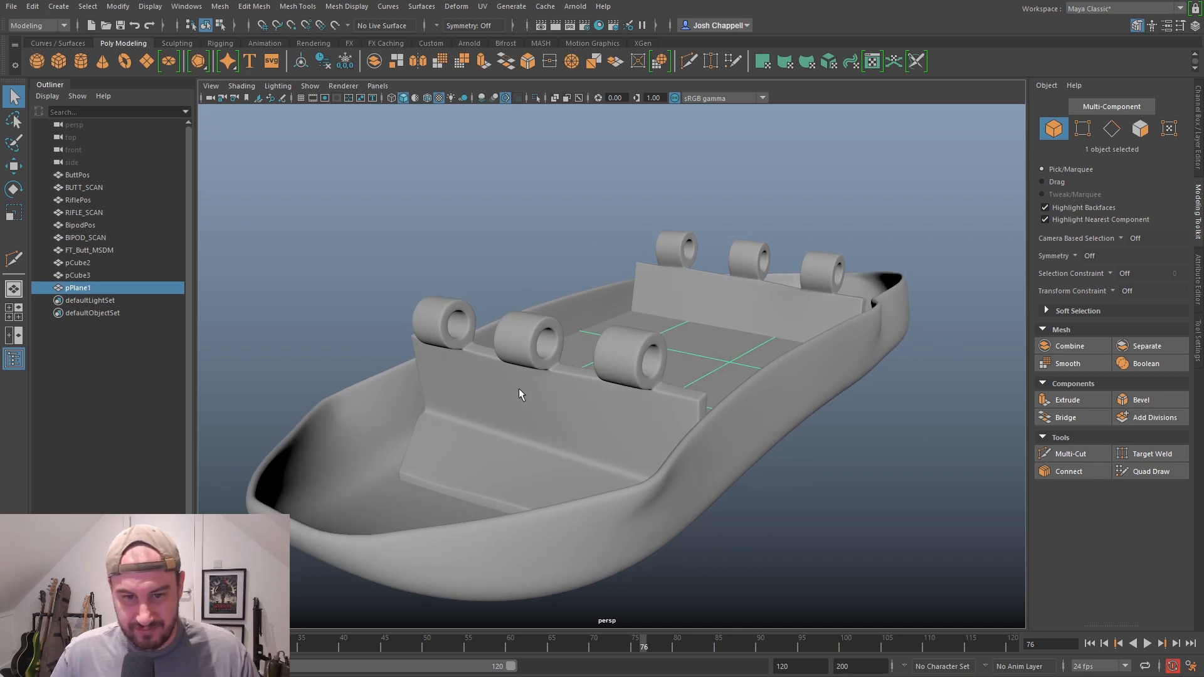
Combine pCube2 and pCube3 into one mesh and delete its construction history
{"action": "left_click", "coordinate": [78, 263]}
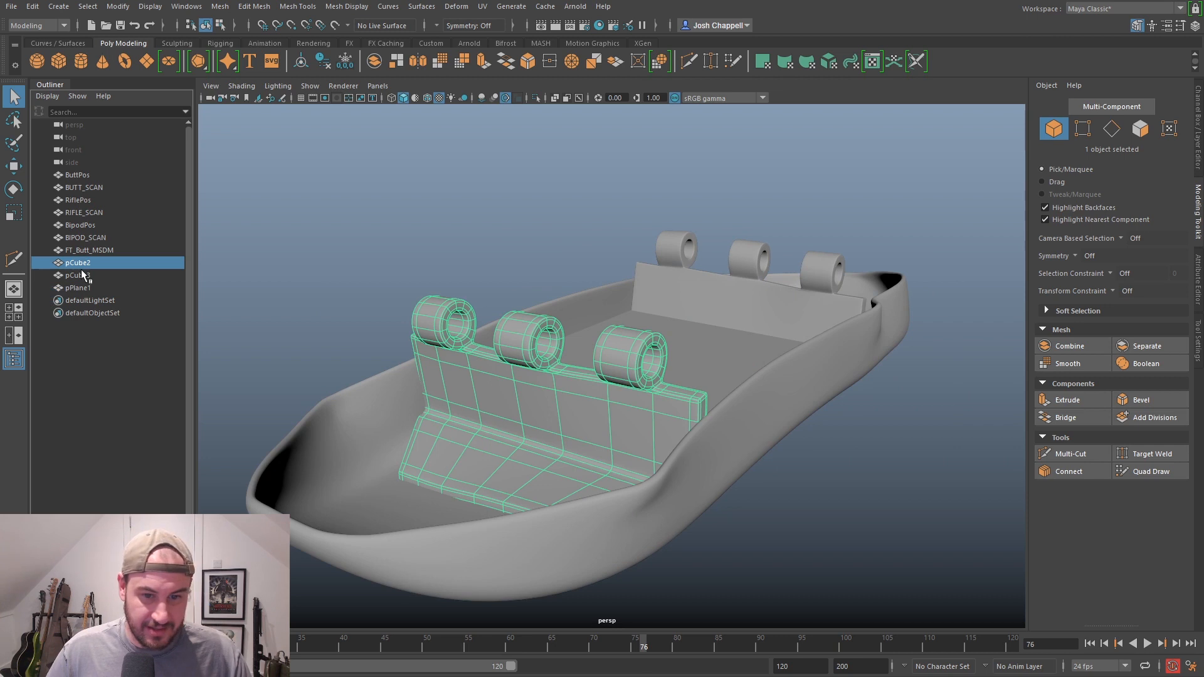
{"action": "left_click", "coordinate": [86, 274], "text": "ctrl"}
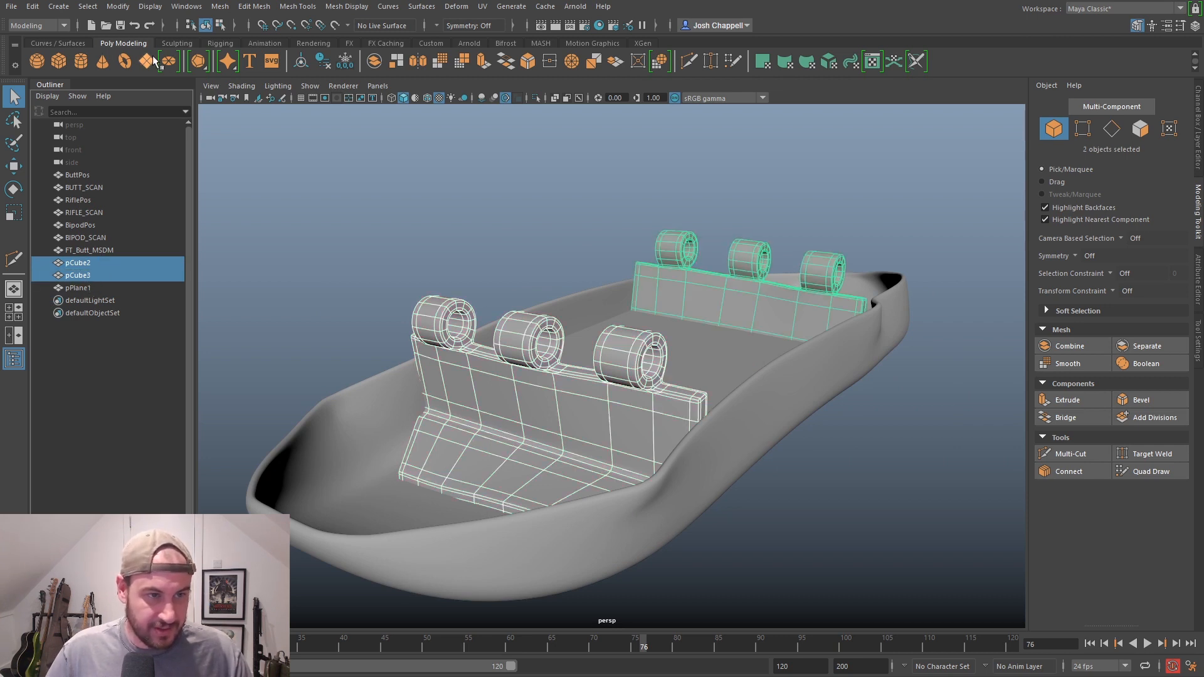
{"action": "left_click", "coordinate": [220, 6]}
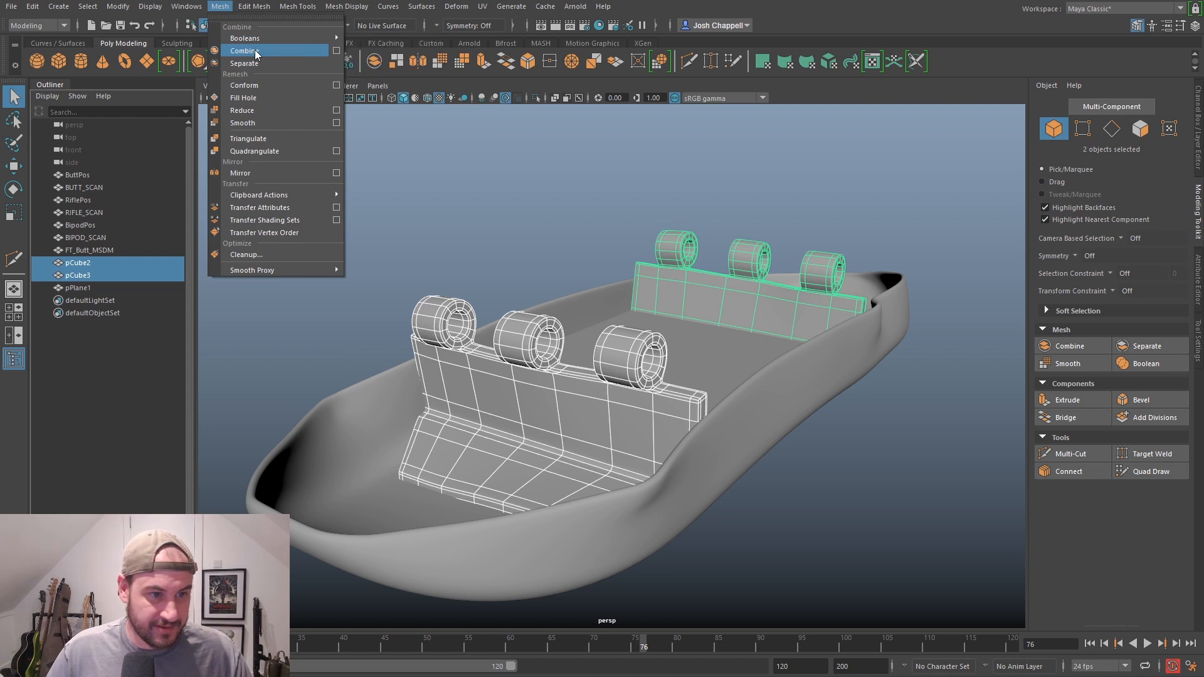
{"action": "left_click", "coordinate": [244, 51]}
{"action": "left_click", "coordinate": [325, 65]}
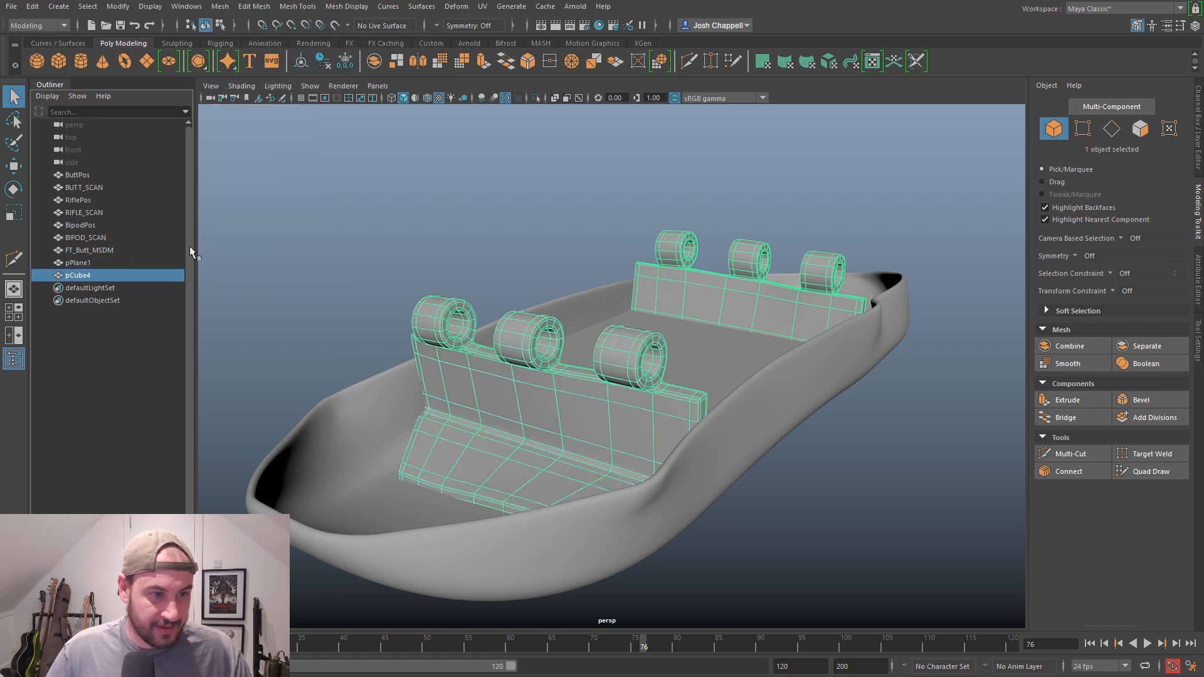
Rename the combined hinge mesh as FT_ButtInner_MSDM, reusing the name of FT_Butt_MSDM
{"action": "left_click", "coordinate": [89, 250]}
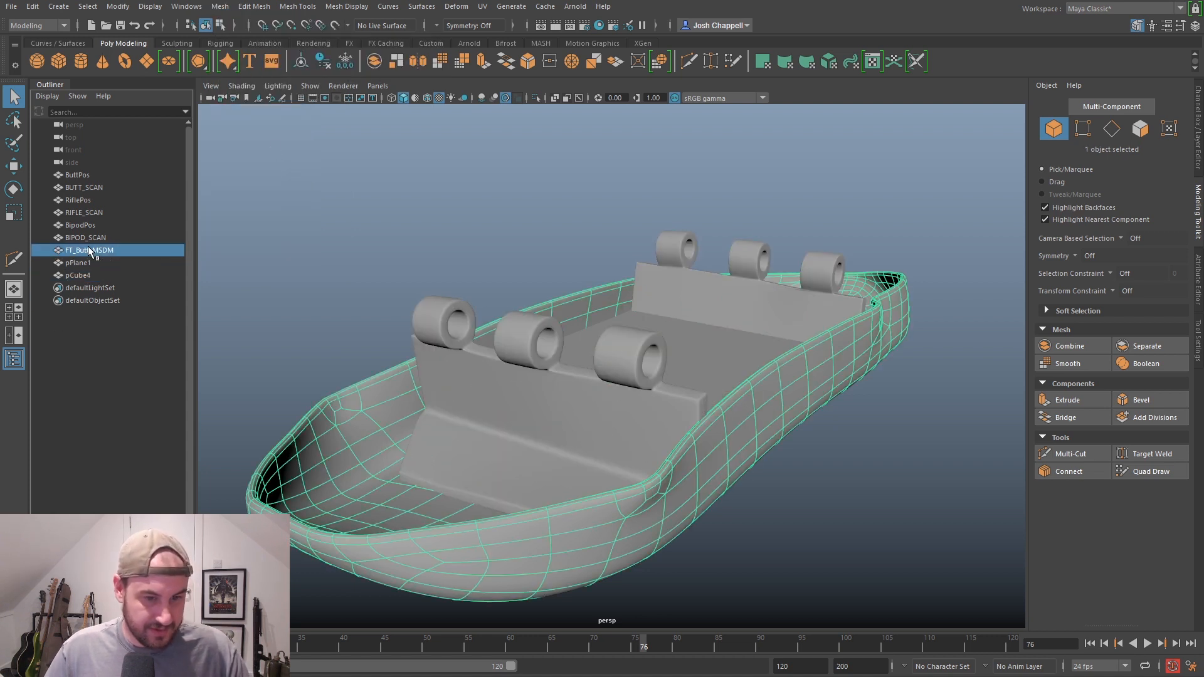
{"action": "double_click", "coordinate": [89, 250]}
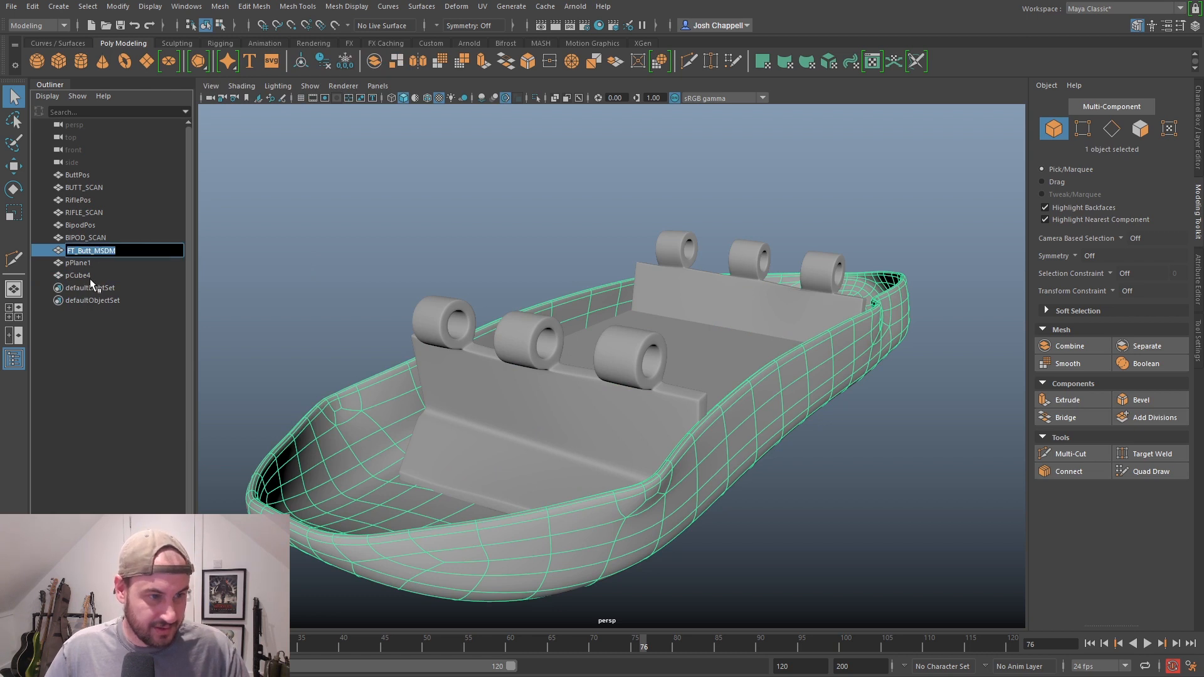
{"action": "key", "text": "ctrl+c"}
{"action": "left_click", "coordinate": [89, 277]}
{"action": "double_click", "coordinate": [89, 277]}
{"action": "key", "text": "ctrl+v"}
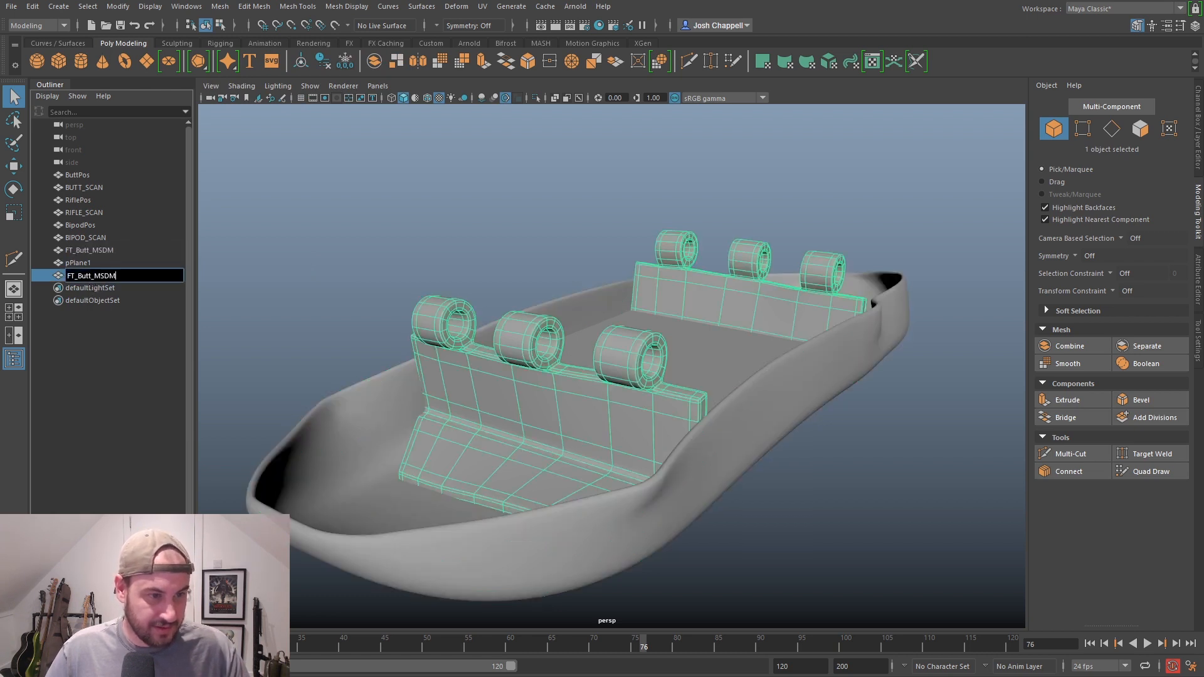
{"action": "type", "text": "Inner"}
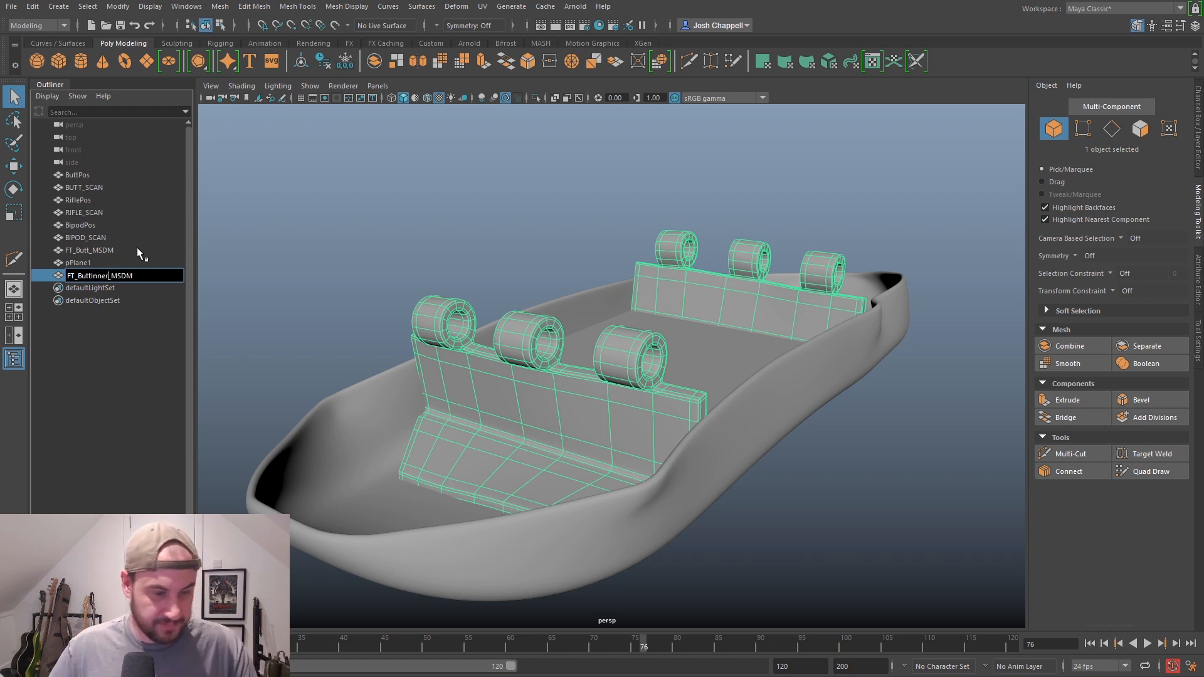
{"action": "key", "text": "Return"}
Rename pPlane1 as FT_ButtInnerRubber_RSDM
{"action": "left_click", "coordinate": [94, 264]}
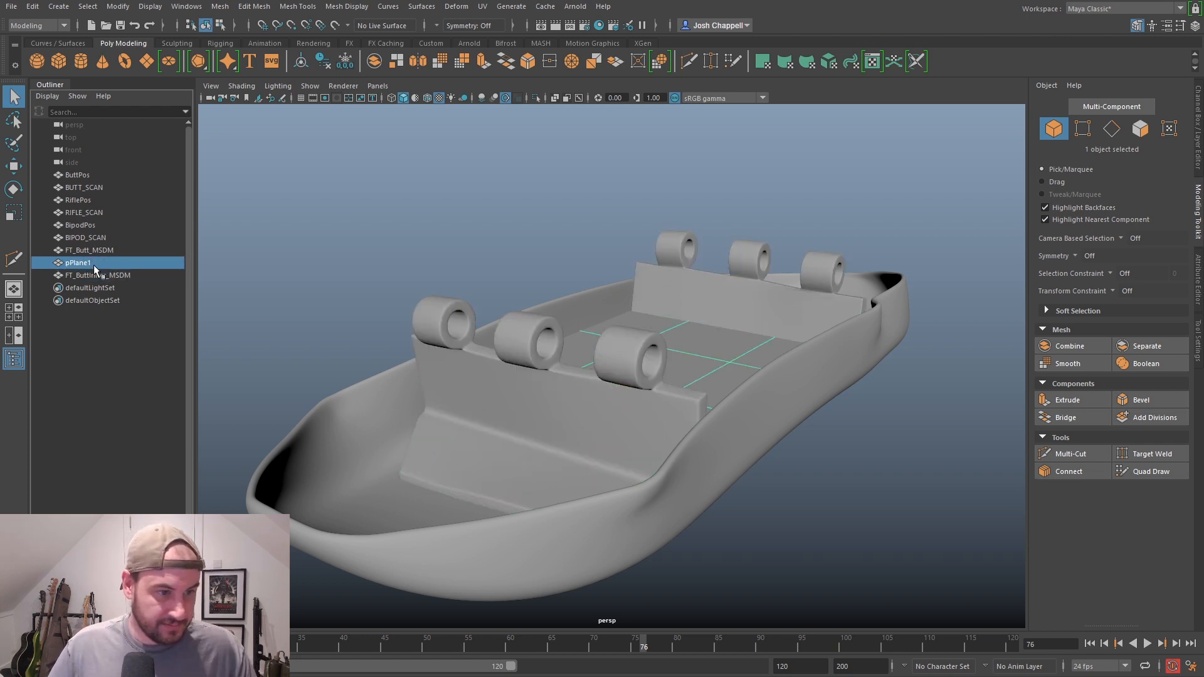
{"action": "double_click", "coordinate": [95, 266]}
{"action": "key", "text": "ctrl+v"}
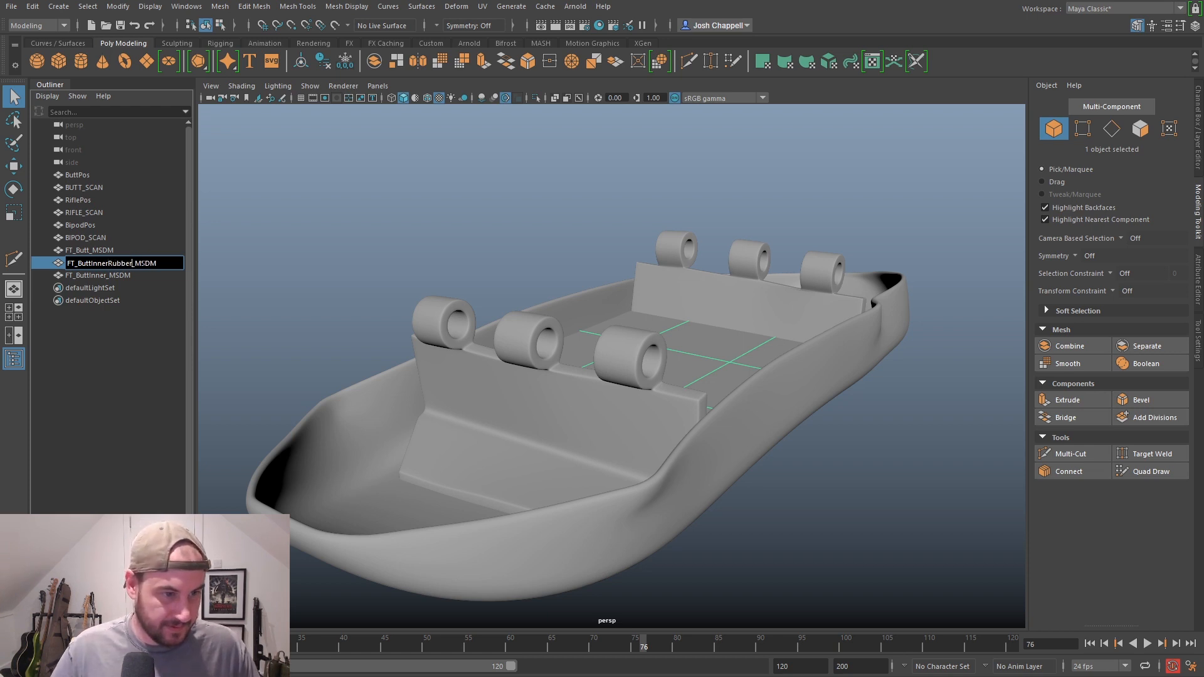
{"action": "key", "text": "BackSpace"}
{"action": "key", "text": "BackSpace"}
{"action": "key", "text": "BackSpace"}
{"action": "key", "text": "BackSpace"}
{"action": "type", "text": "RSDM"}
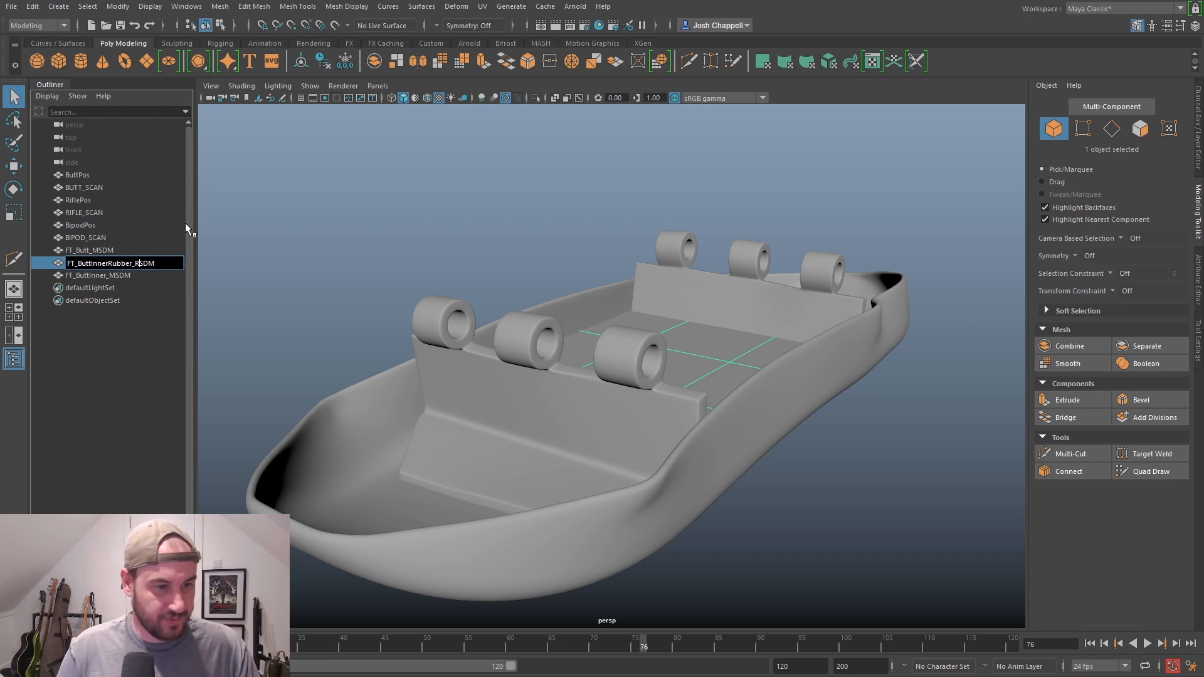
{"action": "key", "text": "Return"}
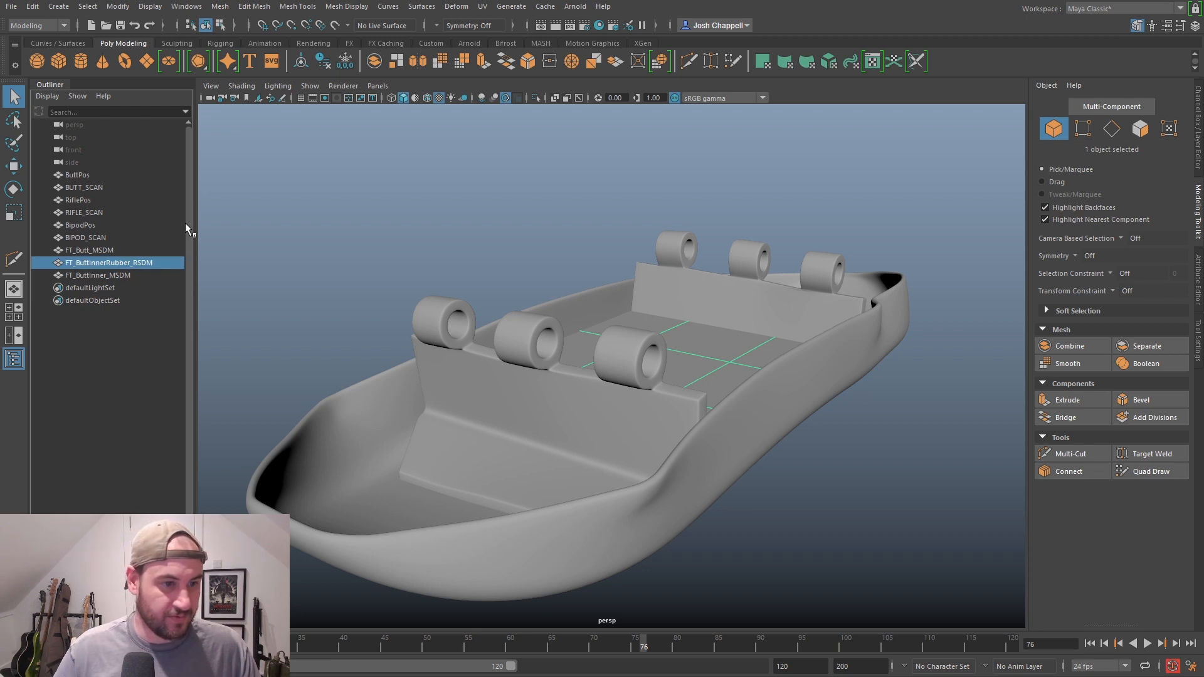
Group FT_Butt_MSDM, FT_ButtInnerRubber_RSDM and FT_ButtInner_MSDM together
{"action": "left_click", "coordinate": [93, 251]}
{"action": "left_click", "coordinate": [104, 276], "text": "shift"}
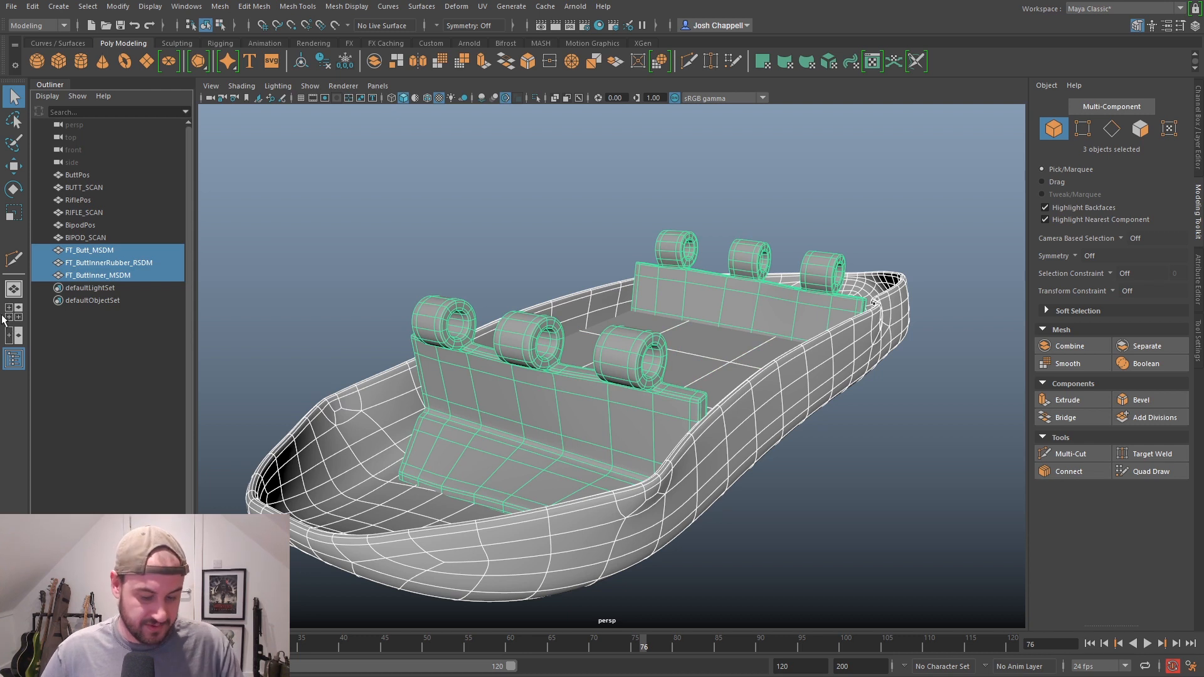
{"action": "key", "text": "ctrl+g"}
Hide the new group and show it again, and rename it Butt
{"action": "key", "text": "h"}
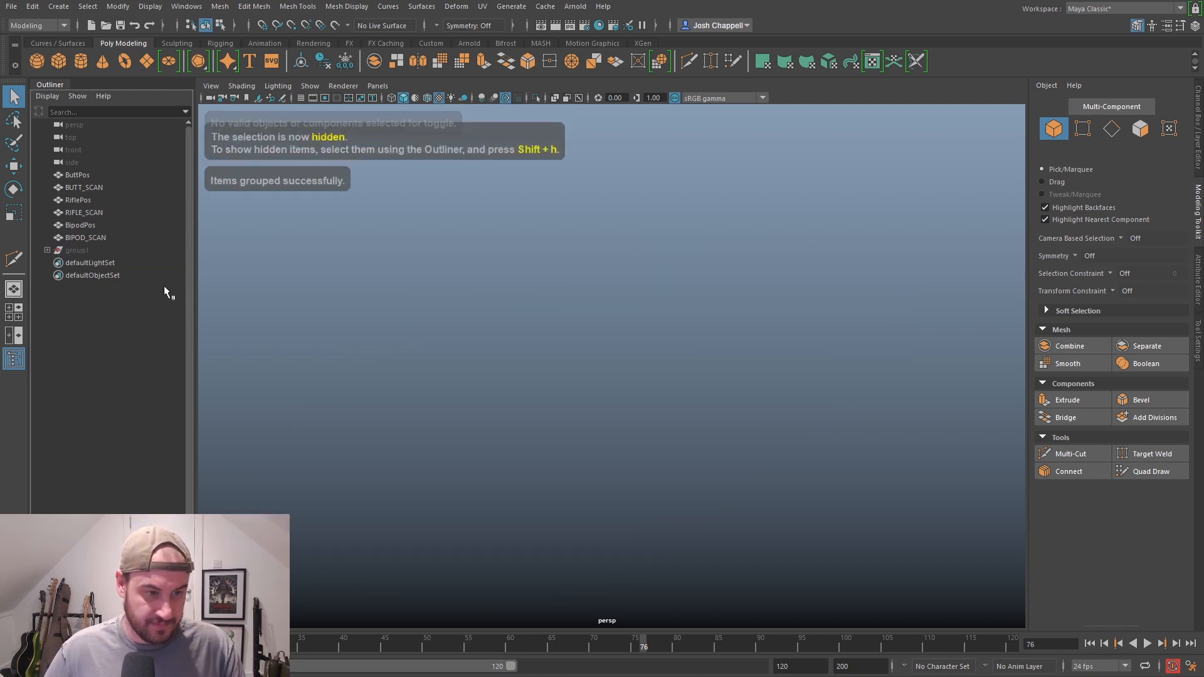
{"action": "key", "text": "h"}
{"action": "left_click", "coordinate": [101, 248]}
{"action": "key", "text": "shift+h"}
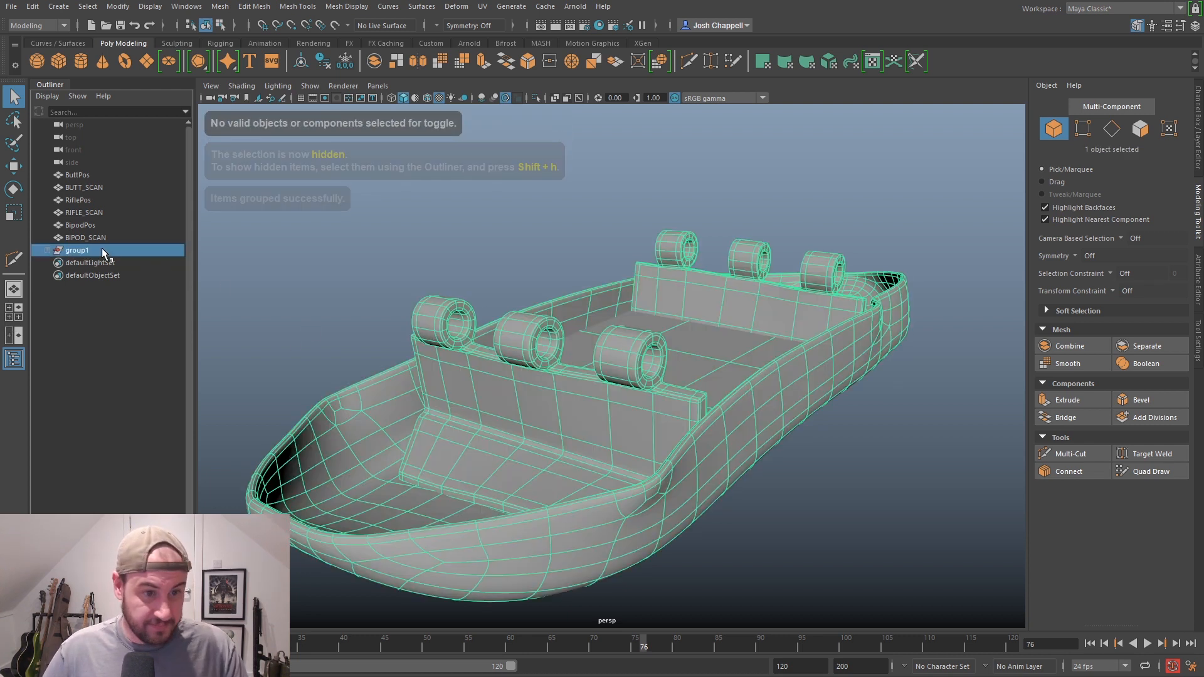
{"action": "double_click", "coordinate": [97, 250]}
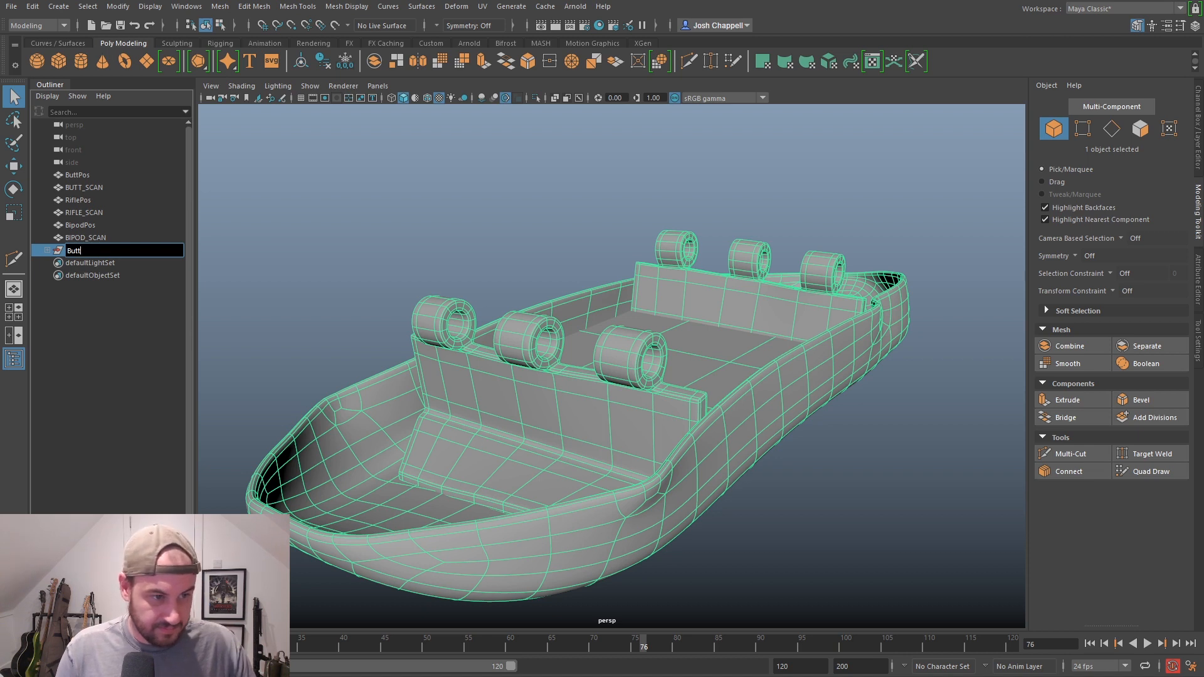
{"action": "key", "text": "Return"}
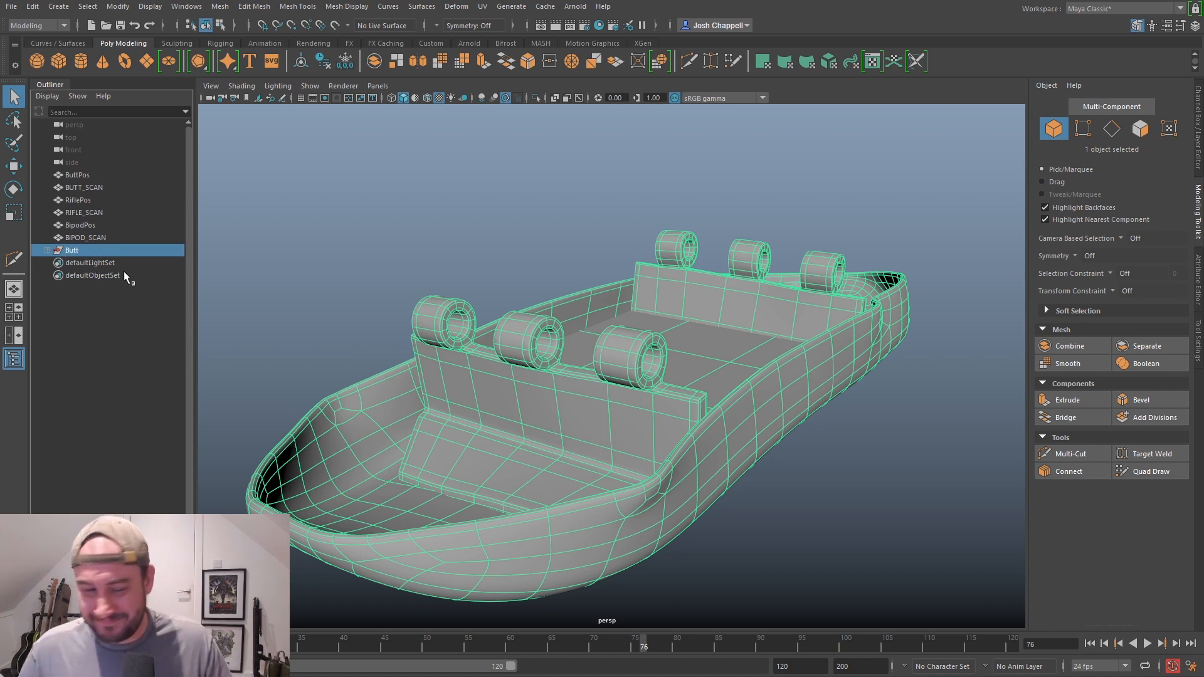
Rename the Butt group as Butt_GRP and expand it to list its meshes
{"action": "double_click", "coordinate": [92, 249]}
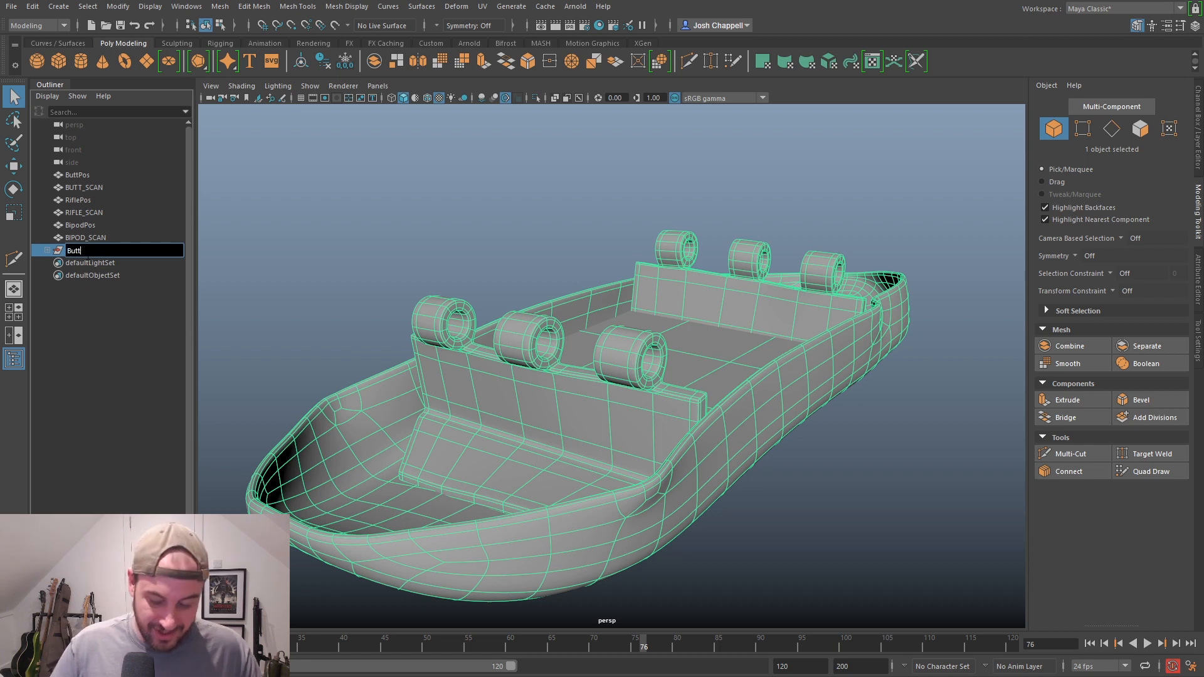
{"action": "type", "text": "_GRP"}
{"action": "key", "text": "Return"}
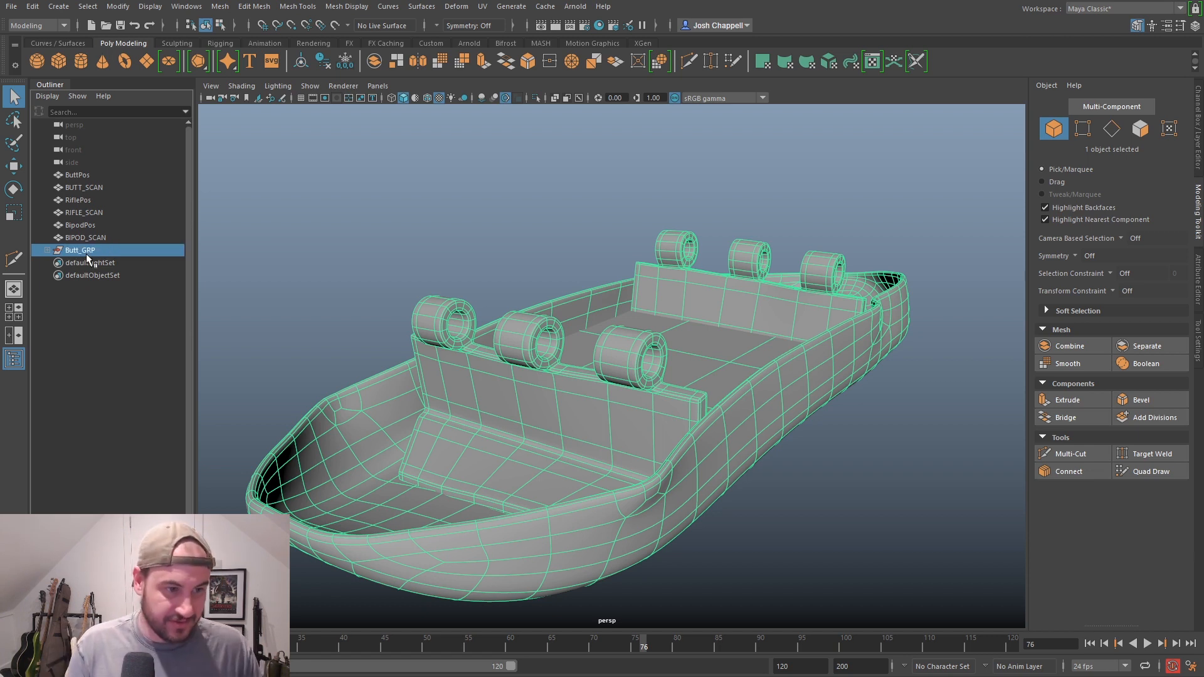
{"action": "left_click", "coordinate": [48, 251]}
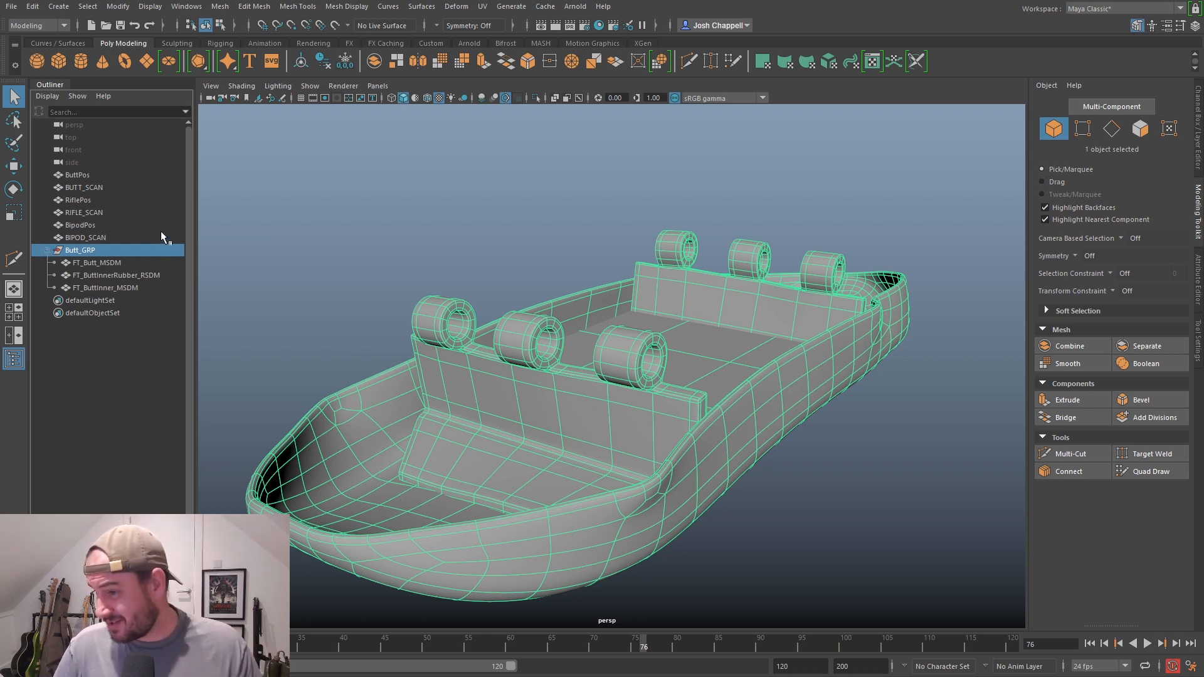
On the angled hinge plate of FT_ButtInner_MSDM, select the vertices along the fold and adjust those at one end along Z
{"action": "left_click_drag", "start_coordinate": [400, 355], "coordinate": [552, 366], "text": "alt"}
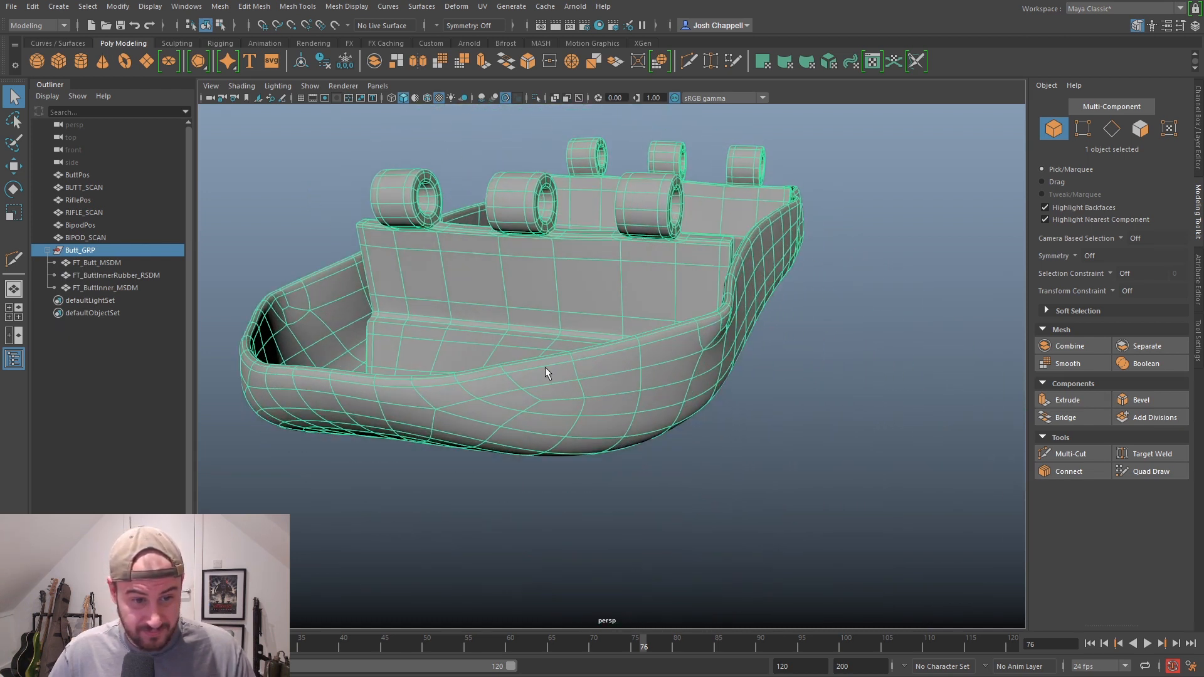
{"action": "right_click_drag", "start_coordinate": [552, 367], "coordinate": [584, 368], "text": "alt"}
{"action": "left_click", "coordinate": [419, 335]}
{"action": "left_click_drag", "start_coordinate": [457, 344], "coordinate": [448, 343], "text": "alt"}
{"action": "right_click_drag", "start_coordinate": [497, 363], "coordinate": [456, 361]}
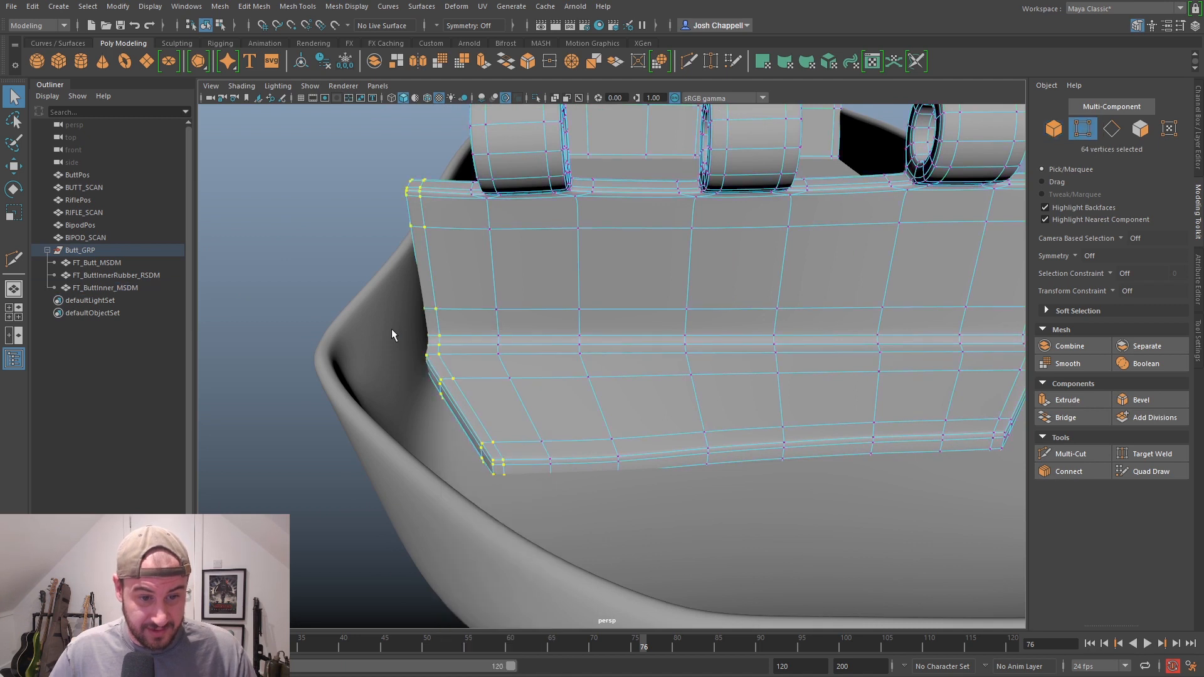
{"action": "left_click_drag", "start_coordinate": [487, 365], "coordinate": [496, 370]}
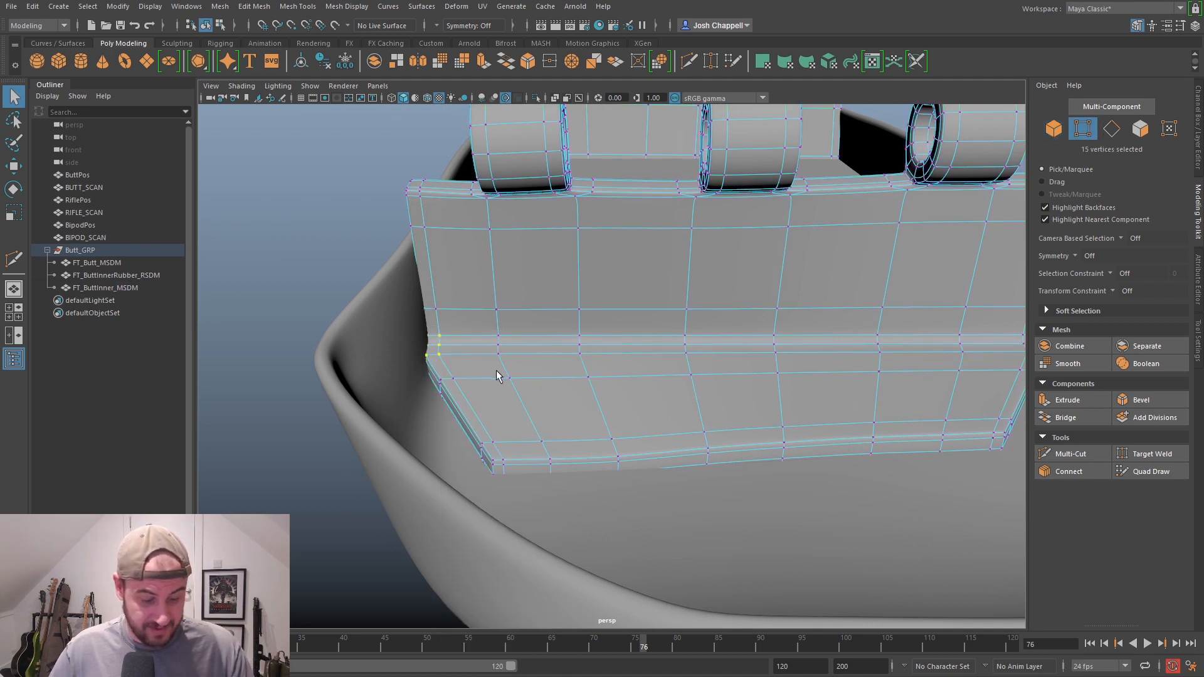
{"action": "left_click_drag", "start_coordinate": [421, 319], "coordinate": [717, 374]}
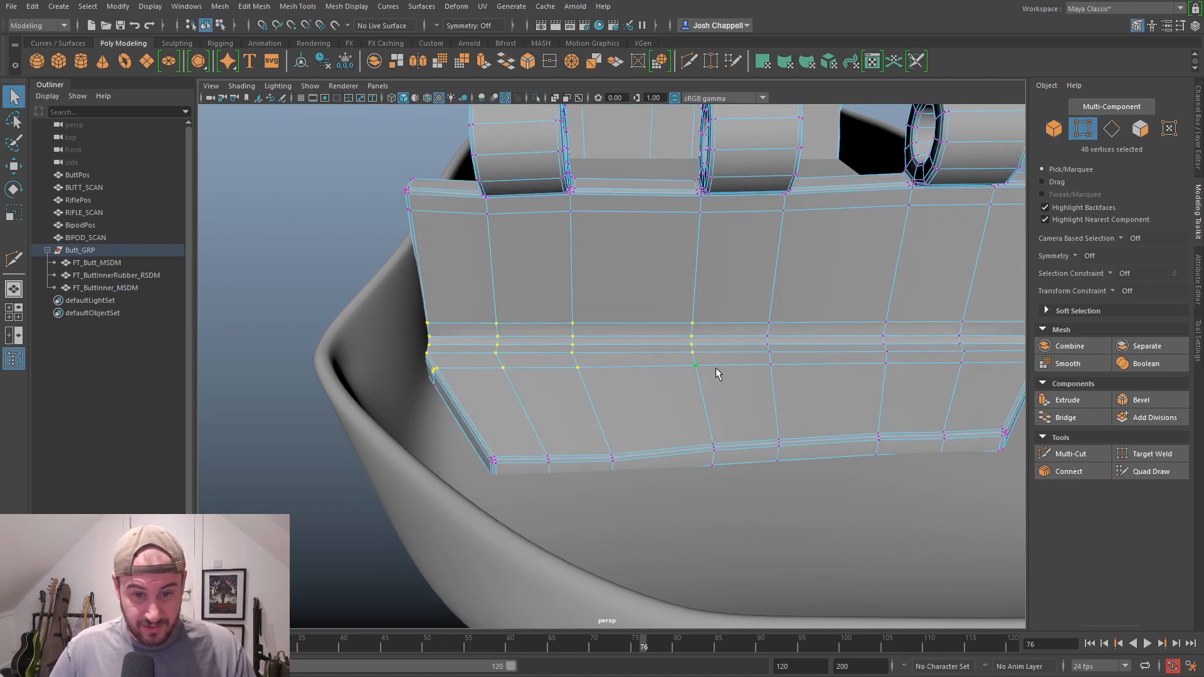
{"action": "scroll", "coordinate": [851, 315], "scroll_direction": "down", "scroll_amount": 5}
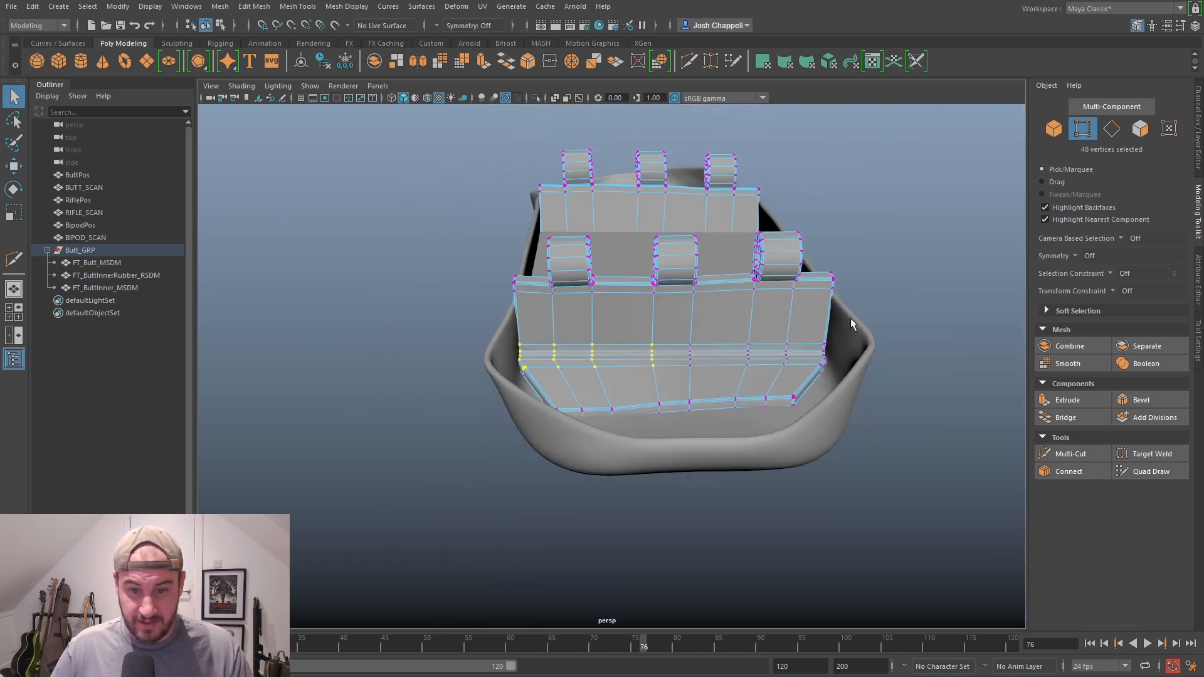
{"action": "left_click_drag", "start_coordinate": [858, 322], "coordinate": [512, 392], "text": "shift"}
{"action": "scroll", "coordinate": [631, 359], "scroll_direction": "up", "scroll_amount": 5}
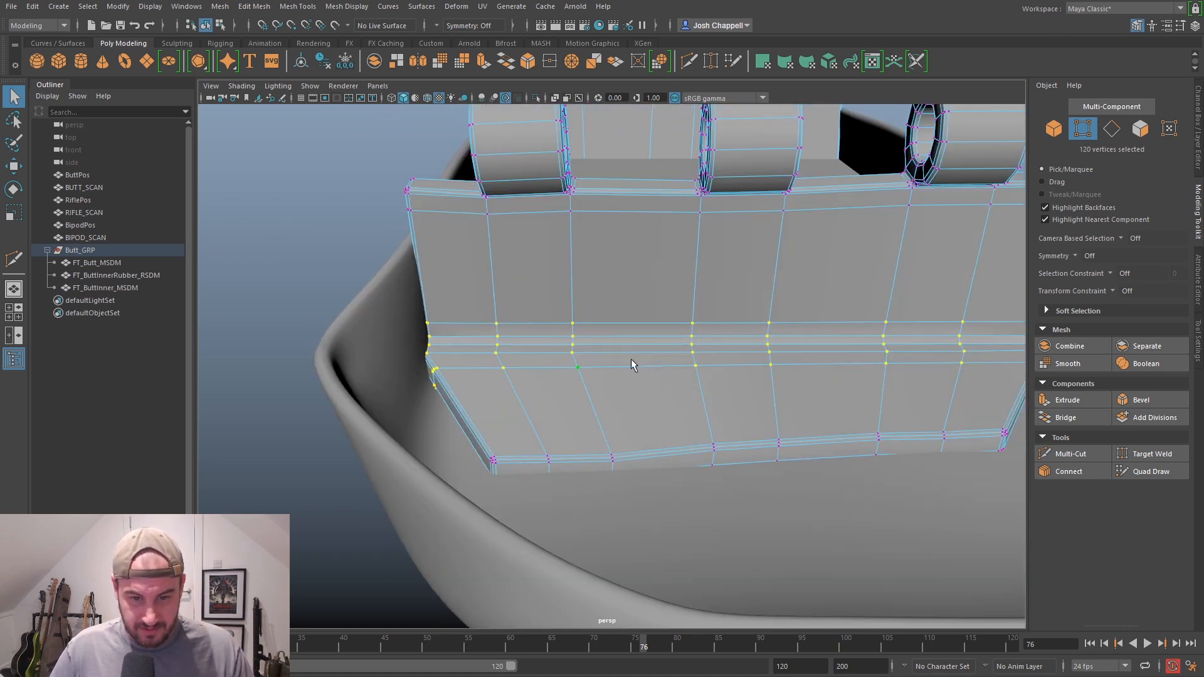
{"action": "key", "text": "w"}
{"action": "left_click_drag", "start_coordinate": [734, 290], "coordinate": [477, 458]}
{"action": "left_click_drag", "start_coordinate": [487, 399], "coordinate": [493, 402]}
{"action": "mouse_move", "coordinate": [573, 431]}
{"action": "left_mouse_down", "text": "alt"}
{"action": "mouse_move", "coordinate": [637, 391]}
{"action": "mouse_move", "coordinate": [559, 419]}
{"action": "left_mouse_up", "text": "alt"}
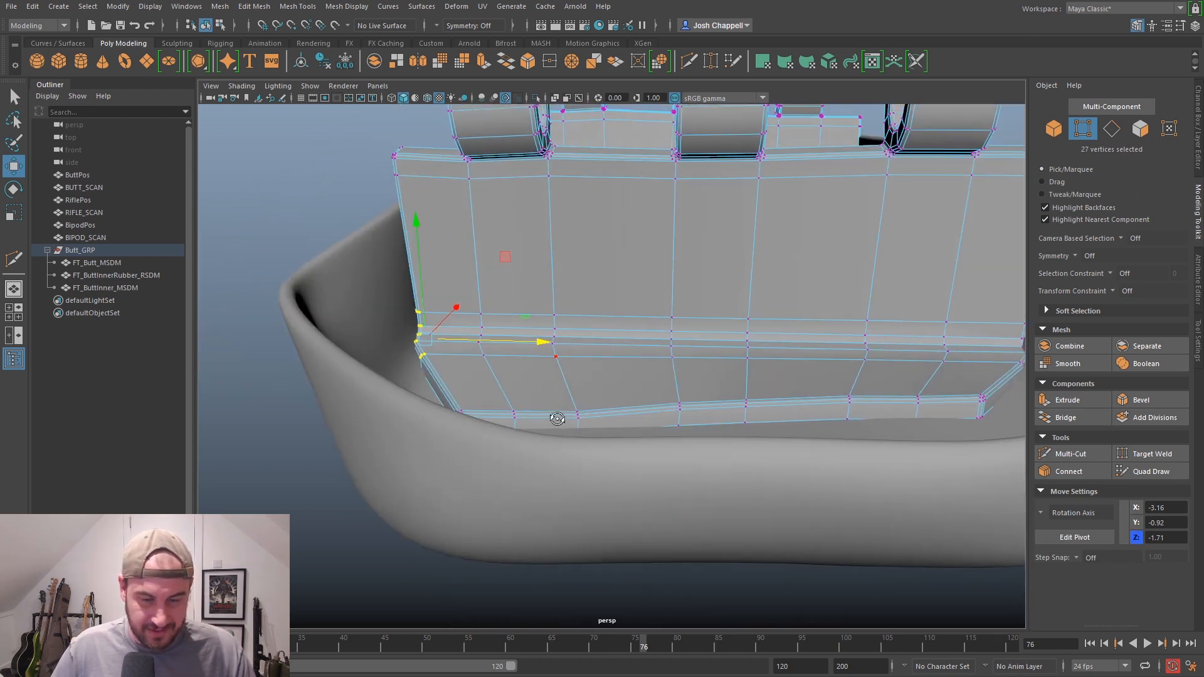
Adjust the fold vertices at the opposite end of the angled hinge plate along Z and return to object mode
{"action": "scroll", "coordinate": [559, 421], "scroll_direction": "down", "scroll_amount": 4}
{"action": "scroll", "coordinate": [584, 423], "scroll_direction": "up", "scroll_amount": 2}
{"action": "middle_click_drag", "start_coordinate": [583, 422], "coordinate": [433, 452], "text": "alt"}
{"action": "left_click_drag", "start_coordinate": [584, 421], "coordinate": [590, 433], "text": "alt"}
{"action": "left_click_drag", "start_coordinate": [682, 431], "coordinate": [629, 493]}
{"action": "left_click_drag", "start_coordinate": [682, 458], "coordinate": [682, 458]}
{"action": "left_click_drag", "start_coordinate": [733, 385], "coordinate": [618, 503]}
{"action": "key", "text": "ctrl+z"}
{"action": "left_click_drag", "start_coordinate": [668, 455], "coordinate": [467, 422]}
{"action": "right_click_drag", "start_coordinate": [608, 224], "coordinate": [685, 195]}
Select all three butt meshes, clear the selection and inspect the complete butt from above
{"action": "right_click_drag", "start_coordinate": [627, 282], "coordinate": [486, 406], "text": "alt"}
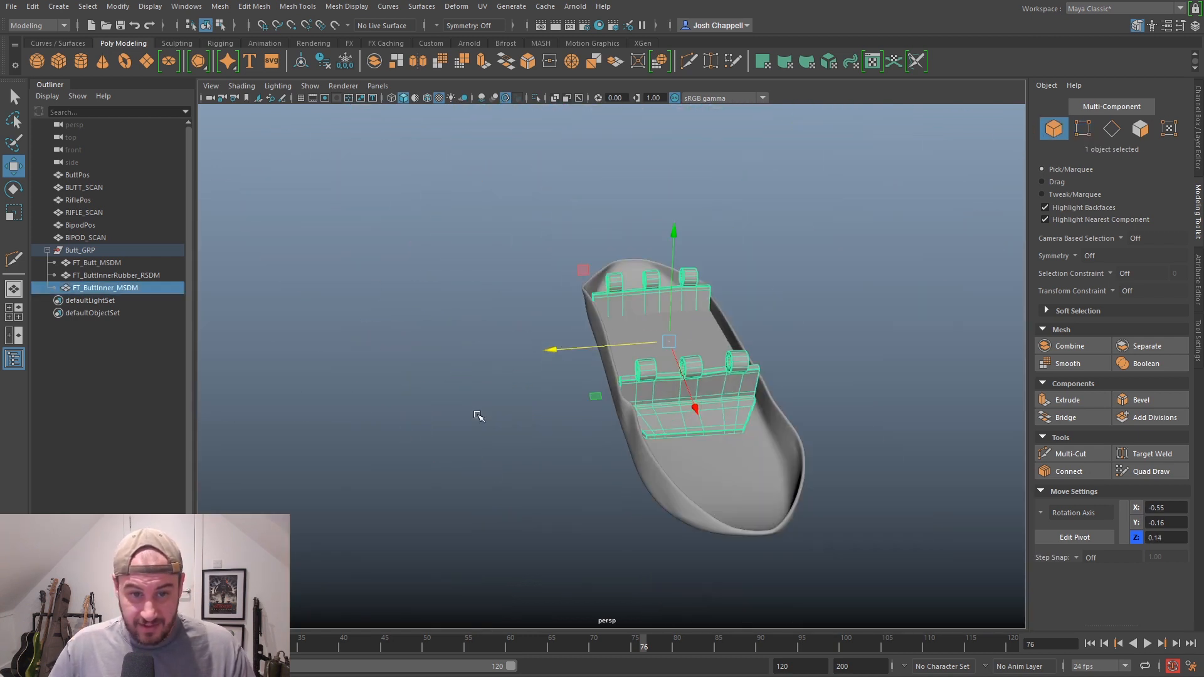
{"action": "left_click", "coordinate": [475, 415]}
{"action": "left_click_drag", "start_coordinate": [556, 486], "coordinate": [577, 464], "text": "alt"}
{"action": "left_click_drag", "start_coordinate": [866, 225], "coordinate": [472, 471]}
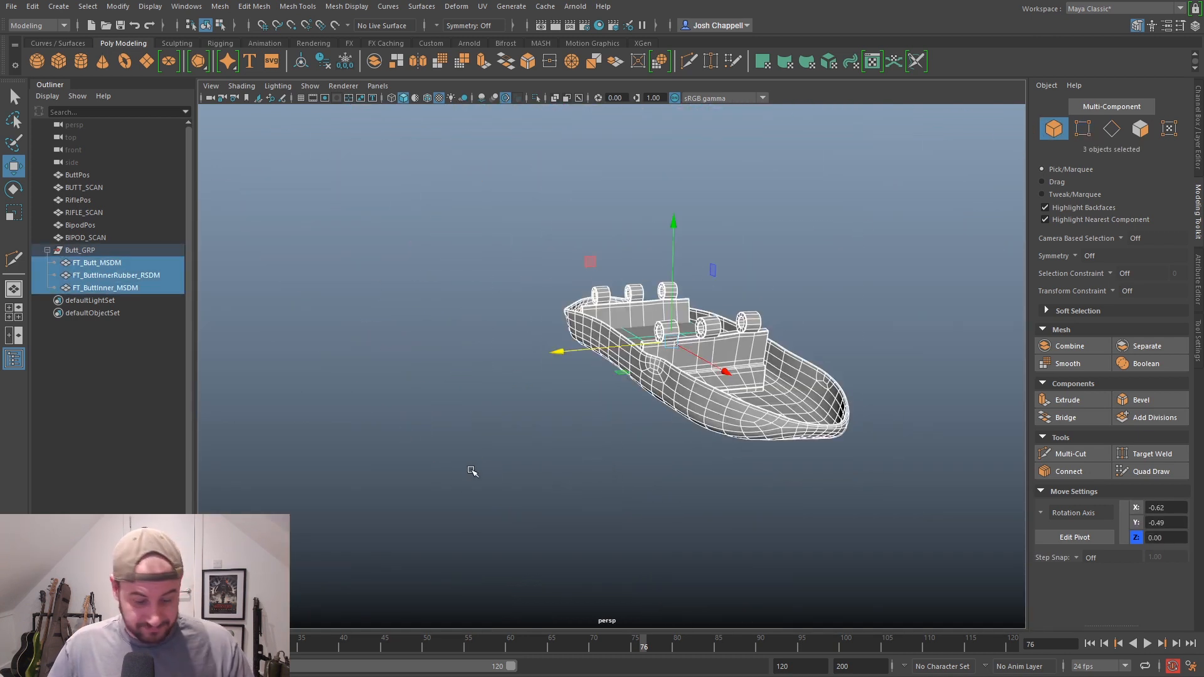
{"action": "left_click", "coordinate": [868, 257]}
{"action": "left_click_drag", "start_coordinate": [775, 548], "coordinate": [528, 355], "text": "alt"}
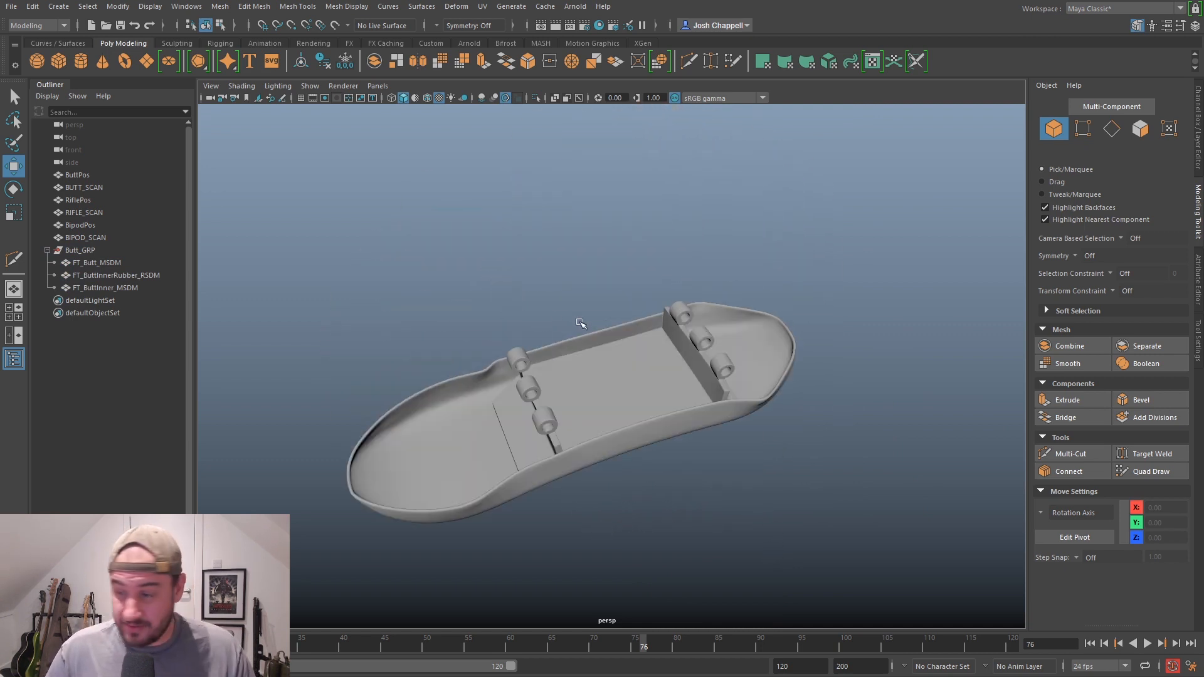